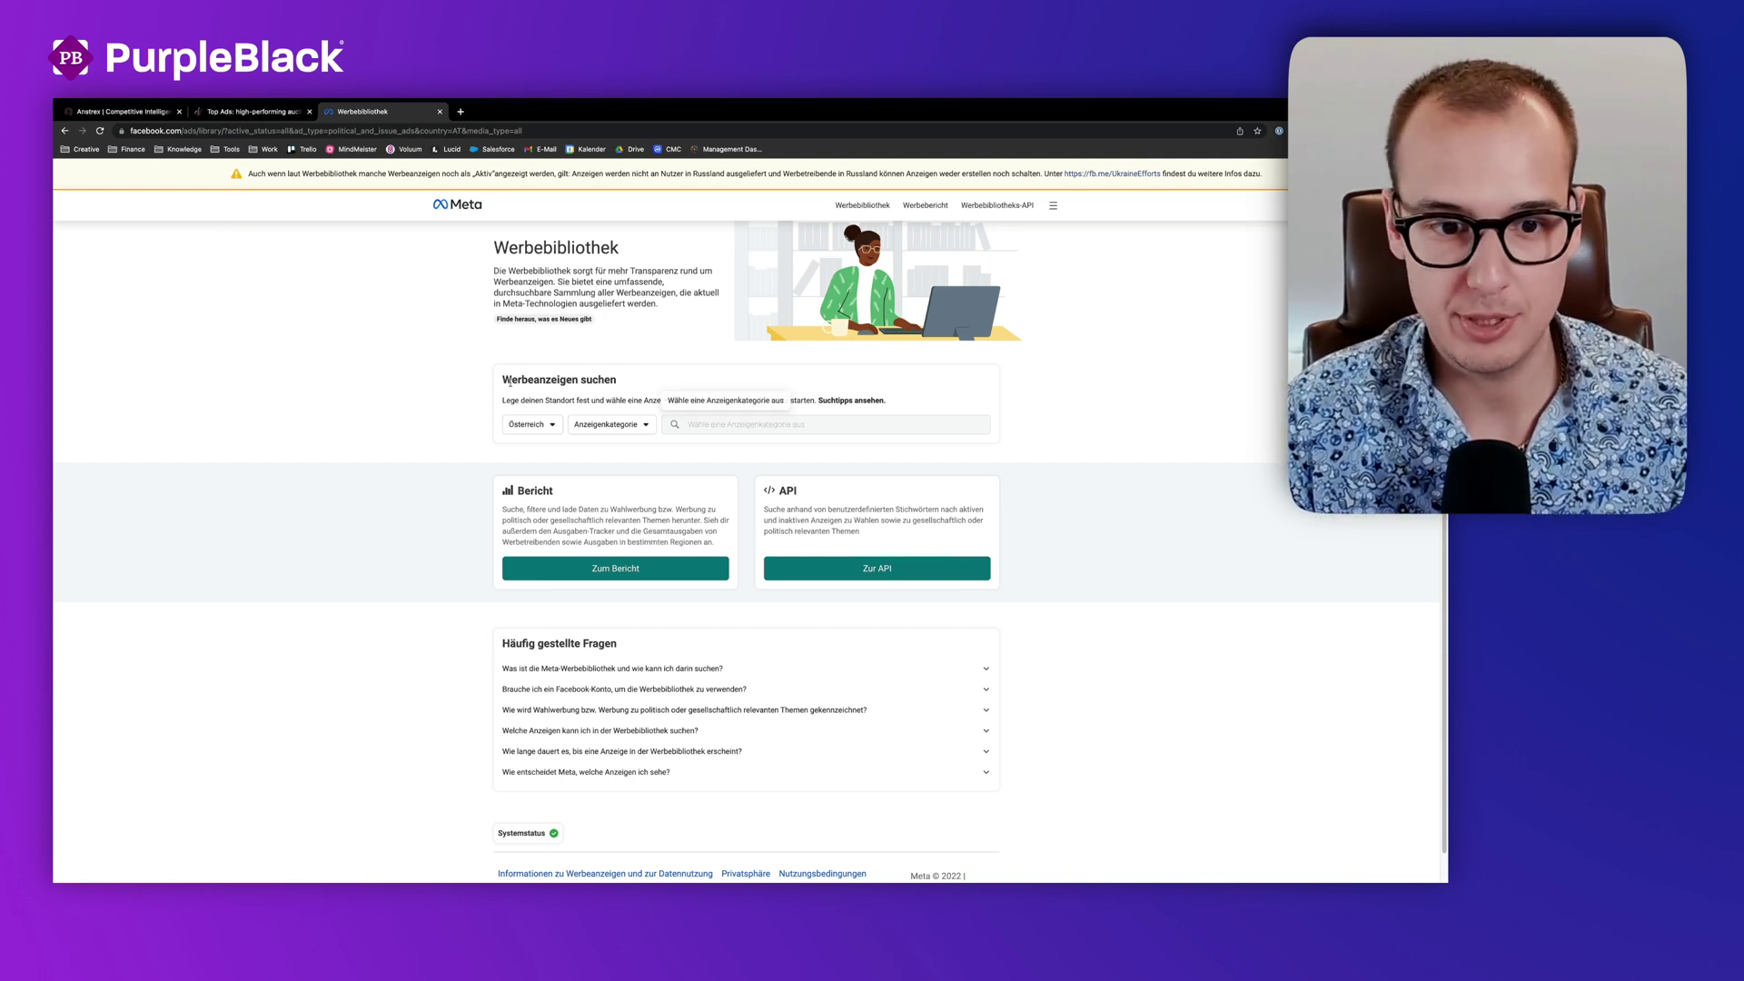
# Step: Set the country filter to Alle and the ad category to Alle Werbeanzeigen
pyautogui.click(525, 427)
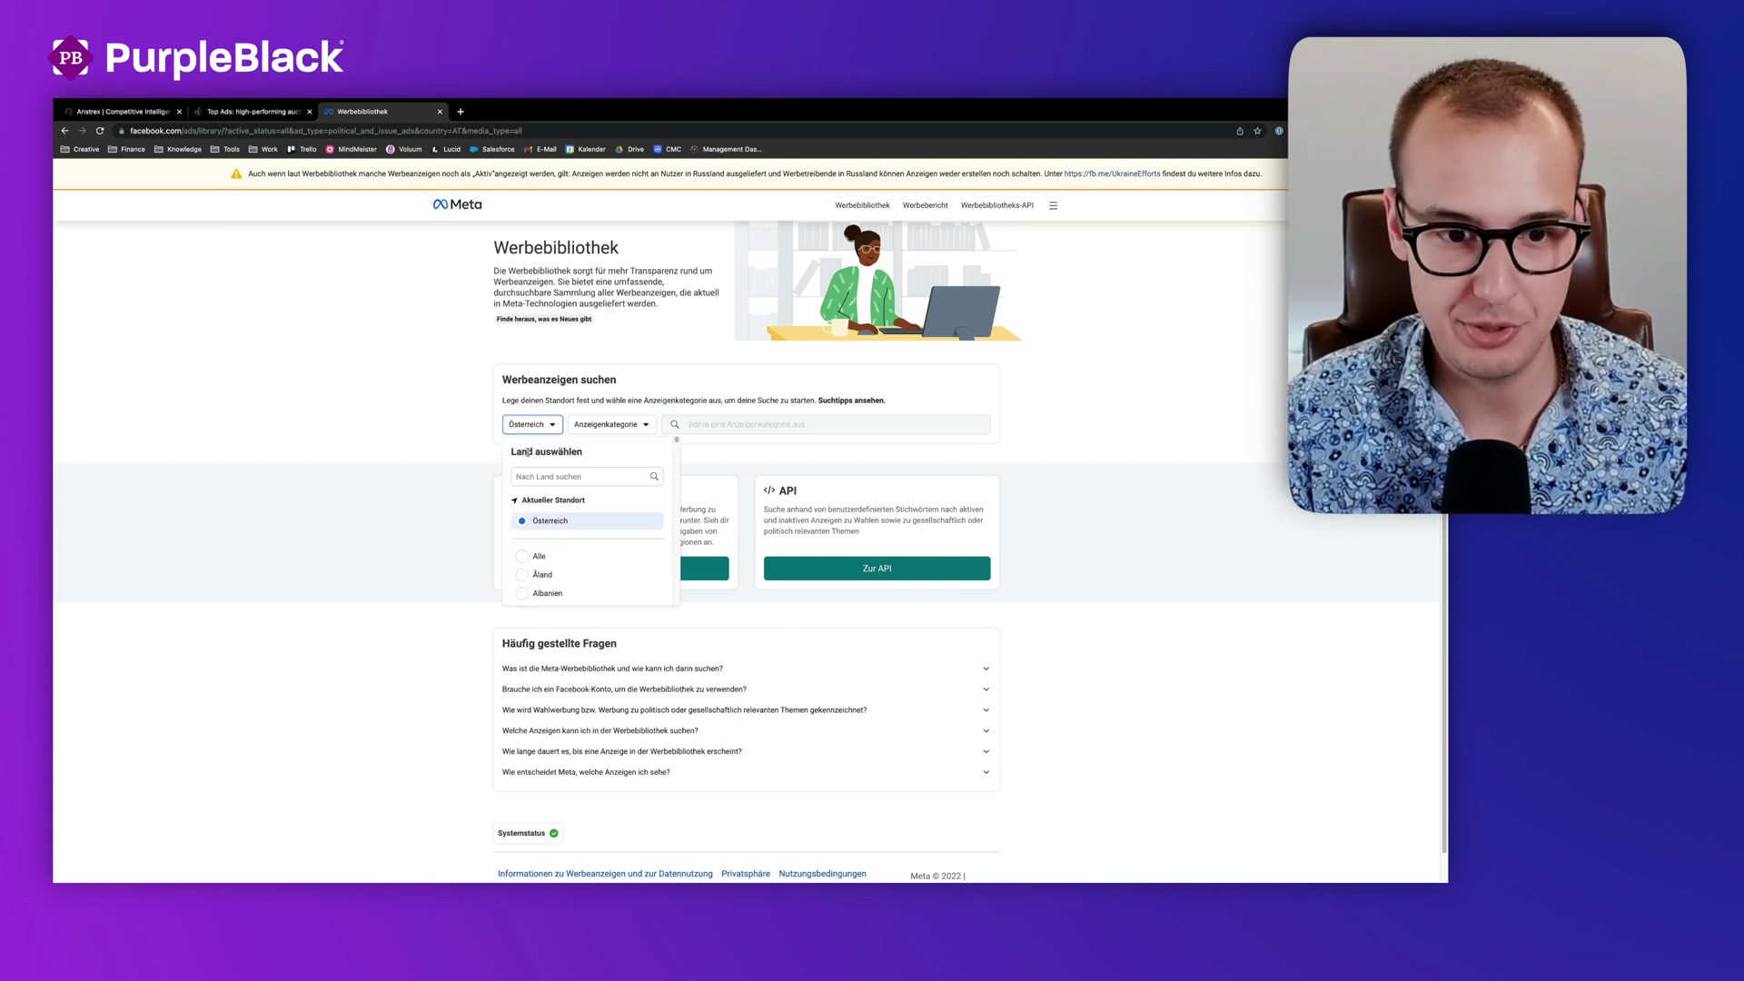
pyautogui.click(568, 561)
pyautogui.click(591, 427)
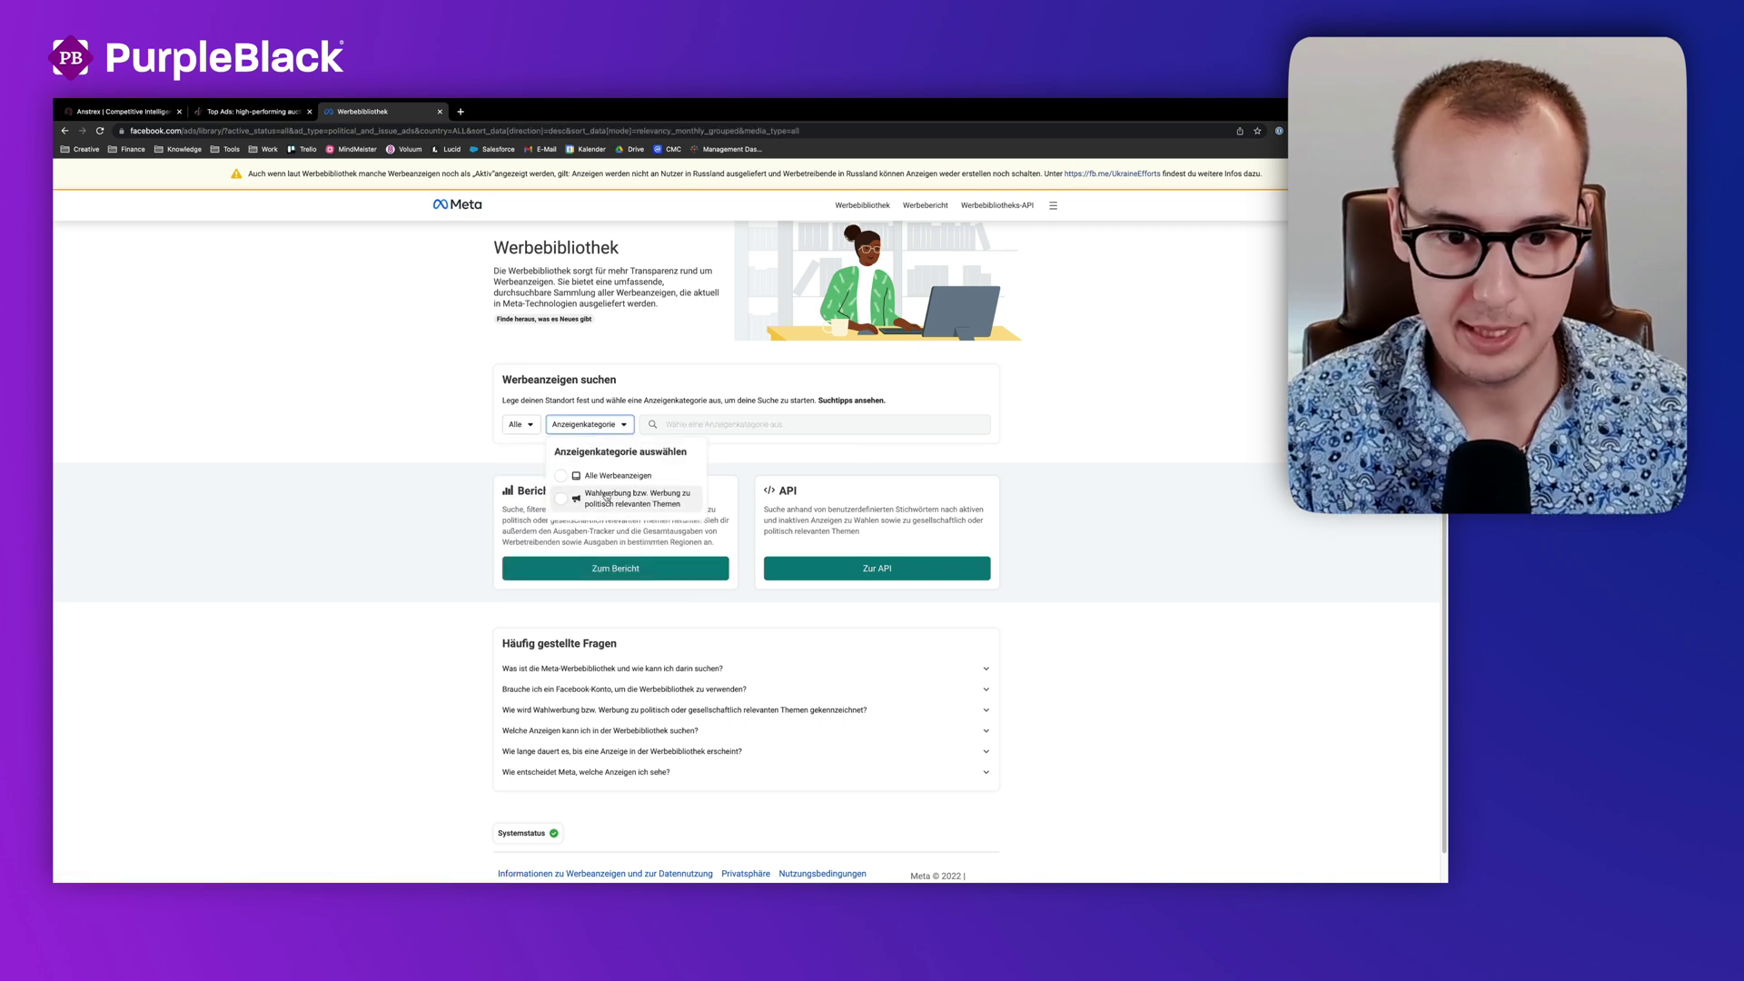
pyautogui.click(632, 477)
# Step: Search for 'shaver' and scroll through the resulting ads, including the Skull Shaver ads
pyautogui.click(753, 424)
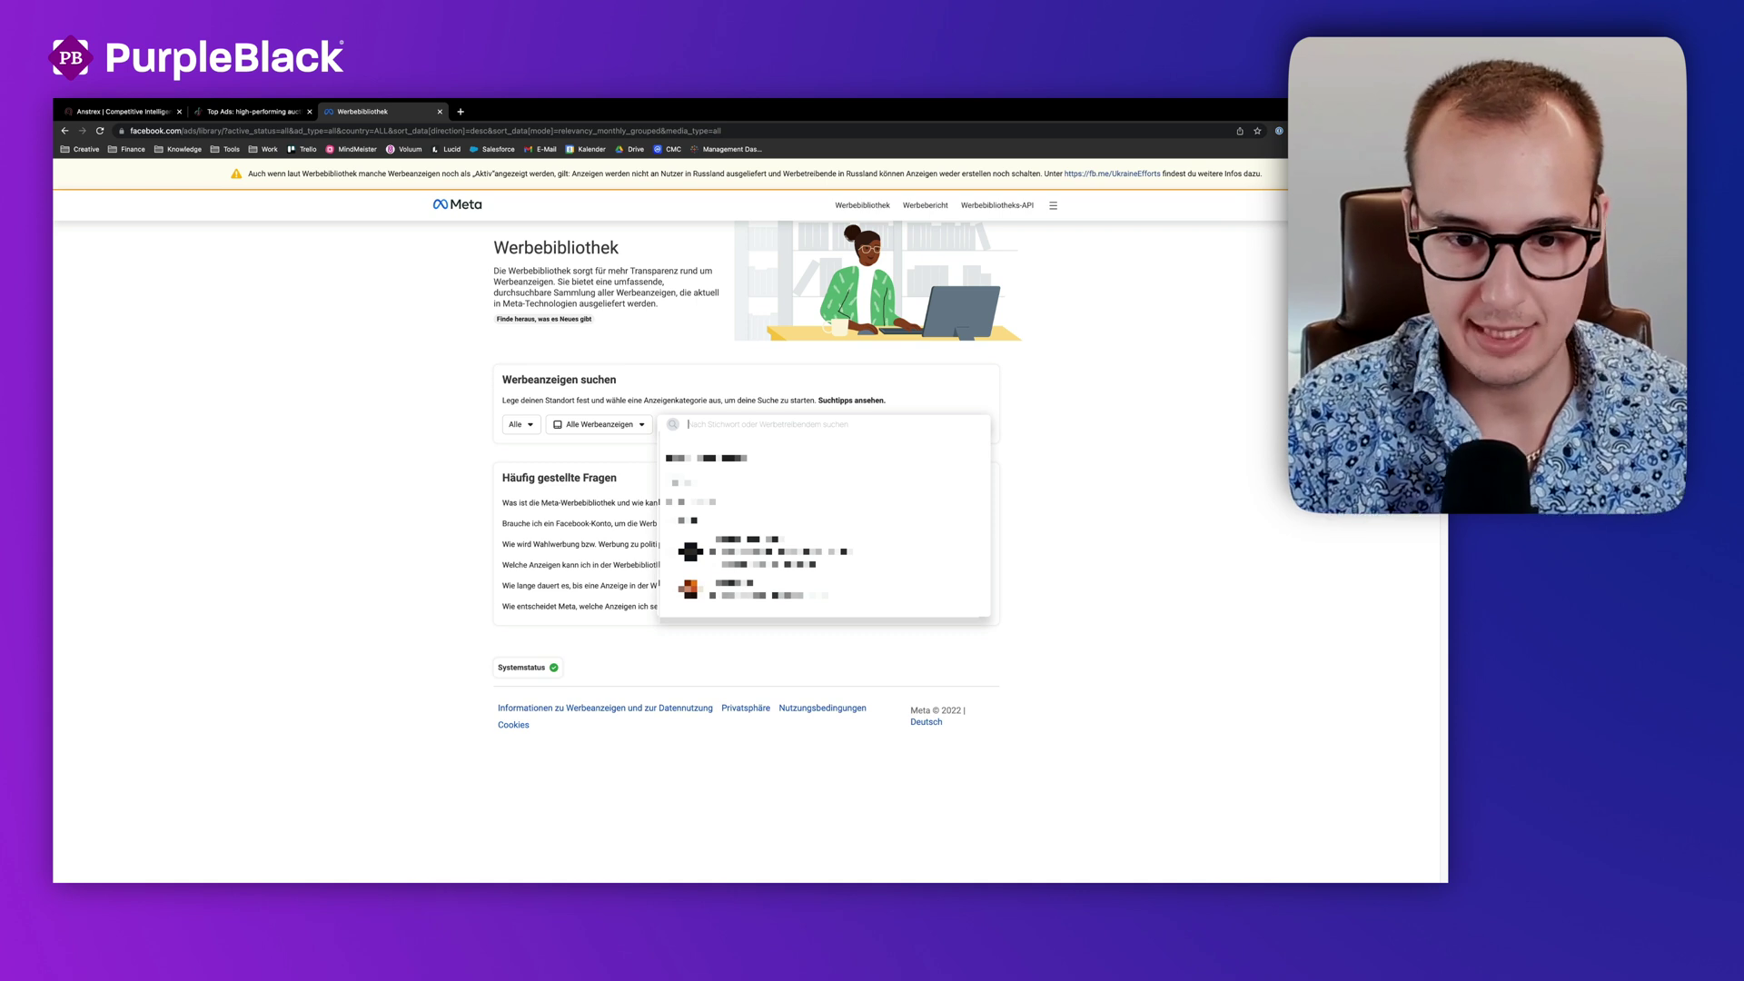
pyautogui.write('shaver')
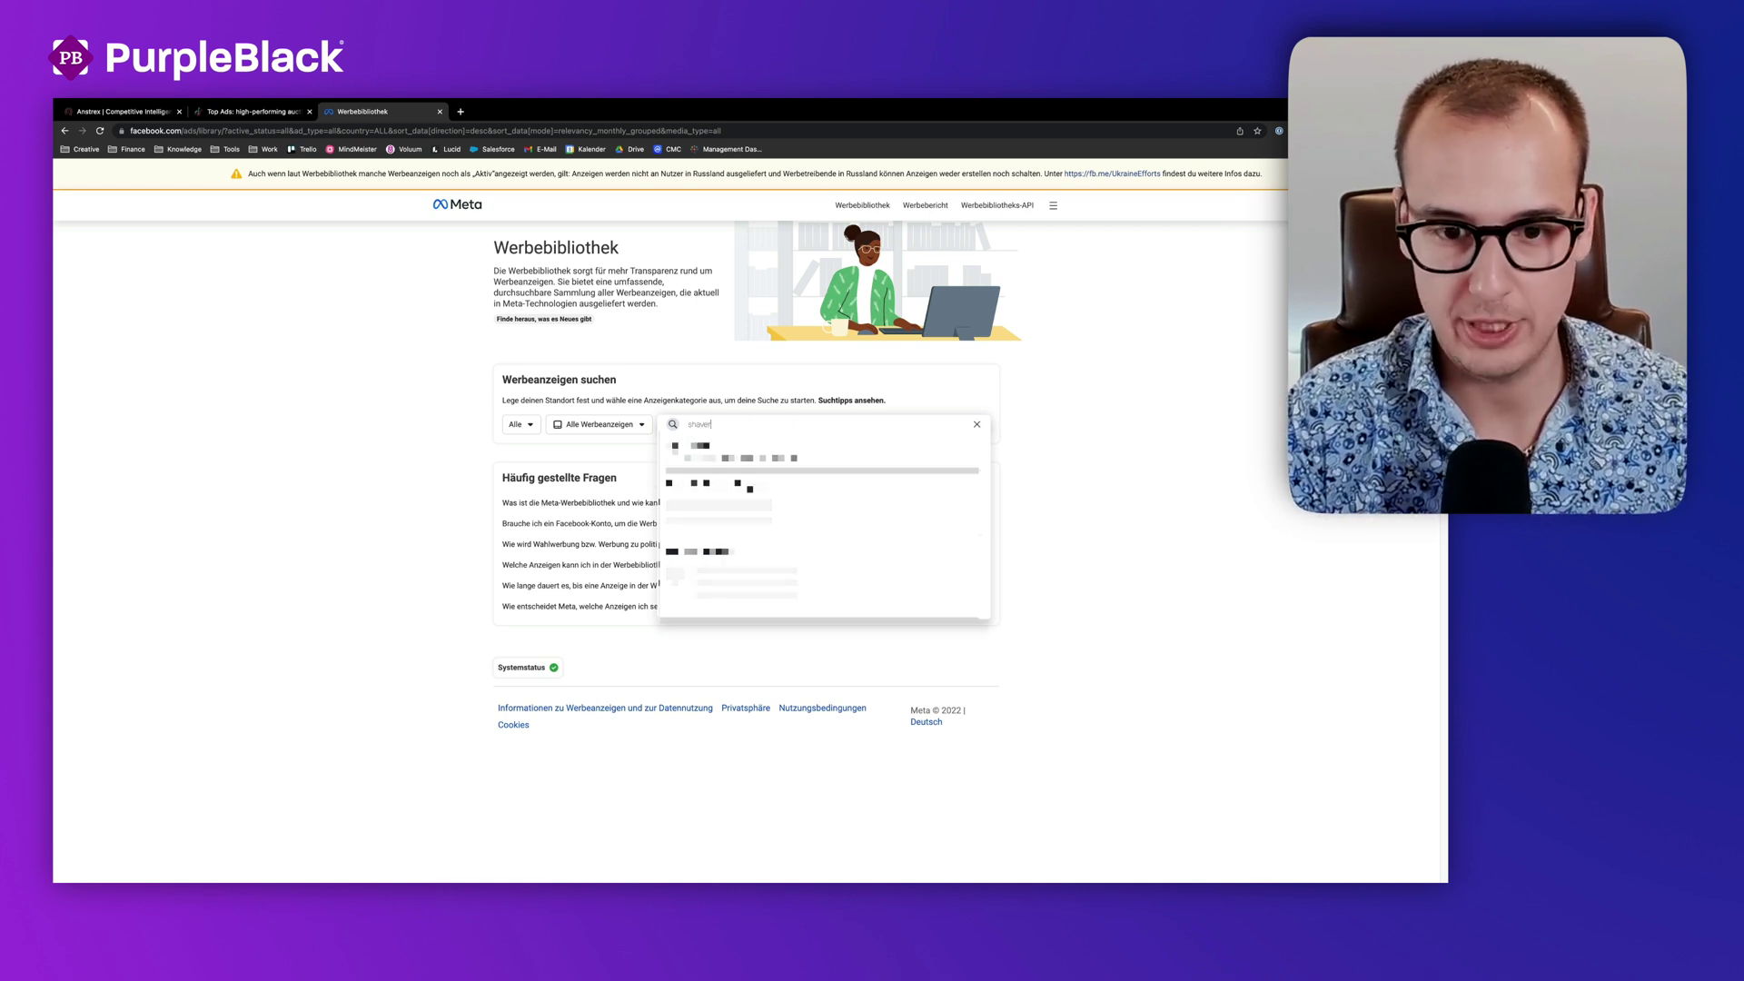
pyautogui.press('Return')
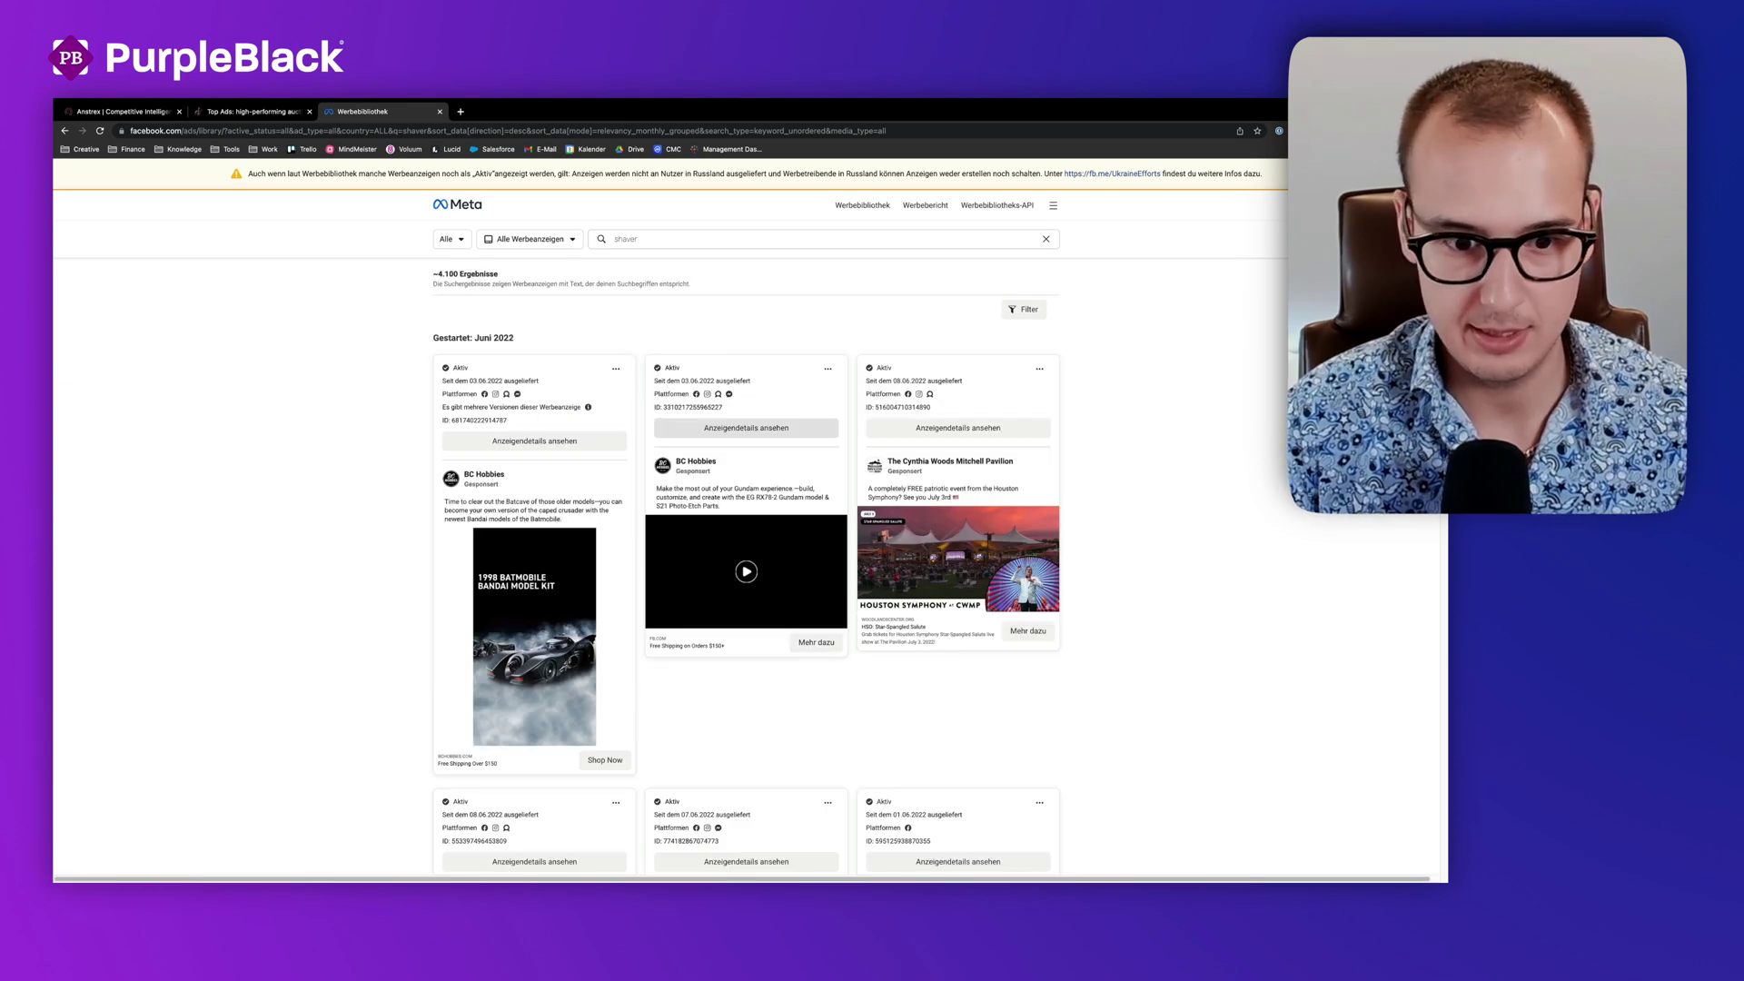
pyautogui.scroll(-15, 428, 832)
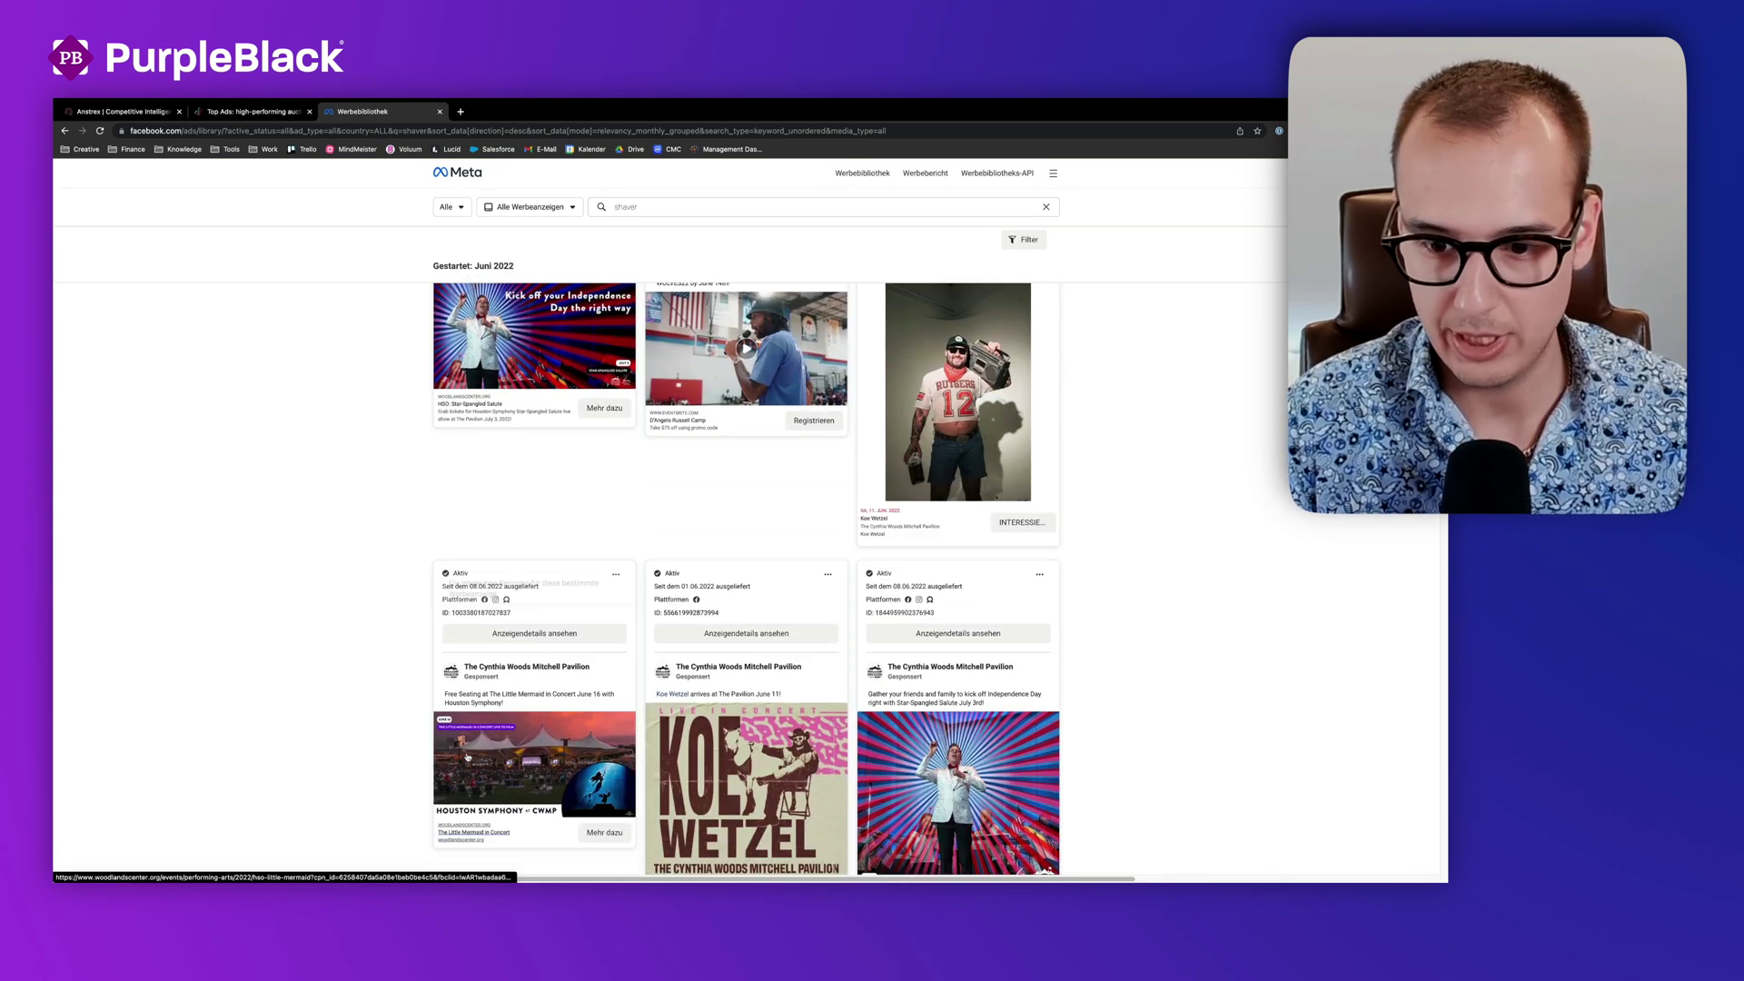
pyautogui.scroll(-15, 467, 752)
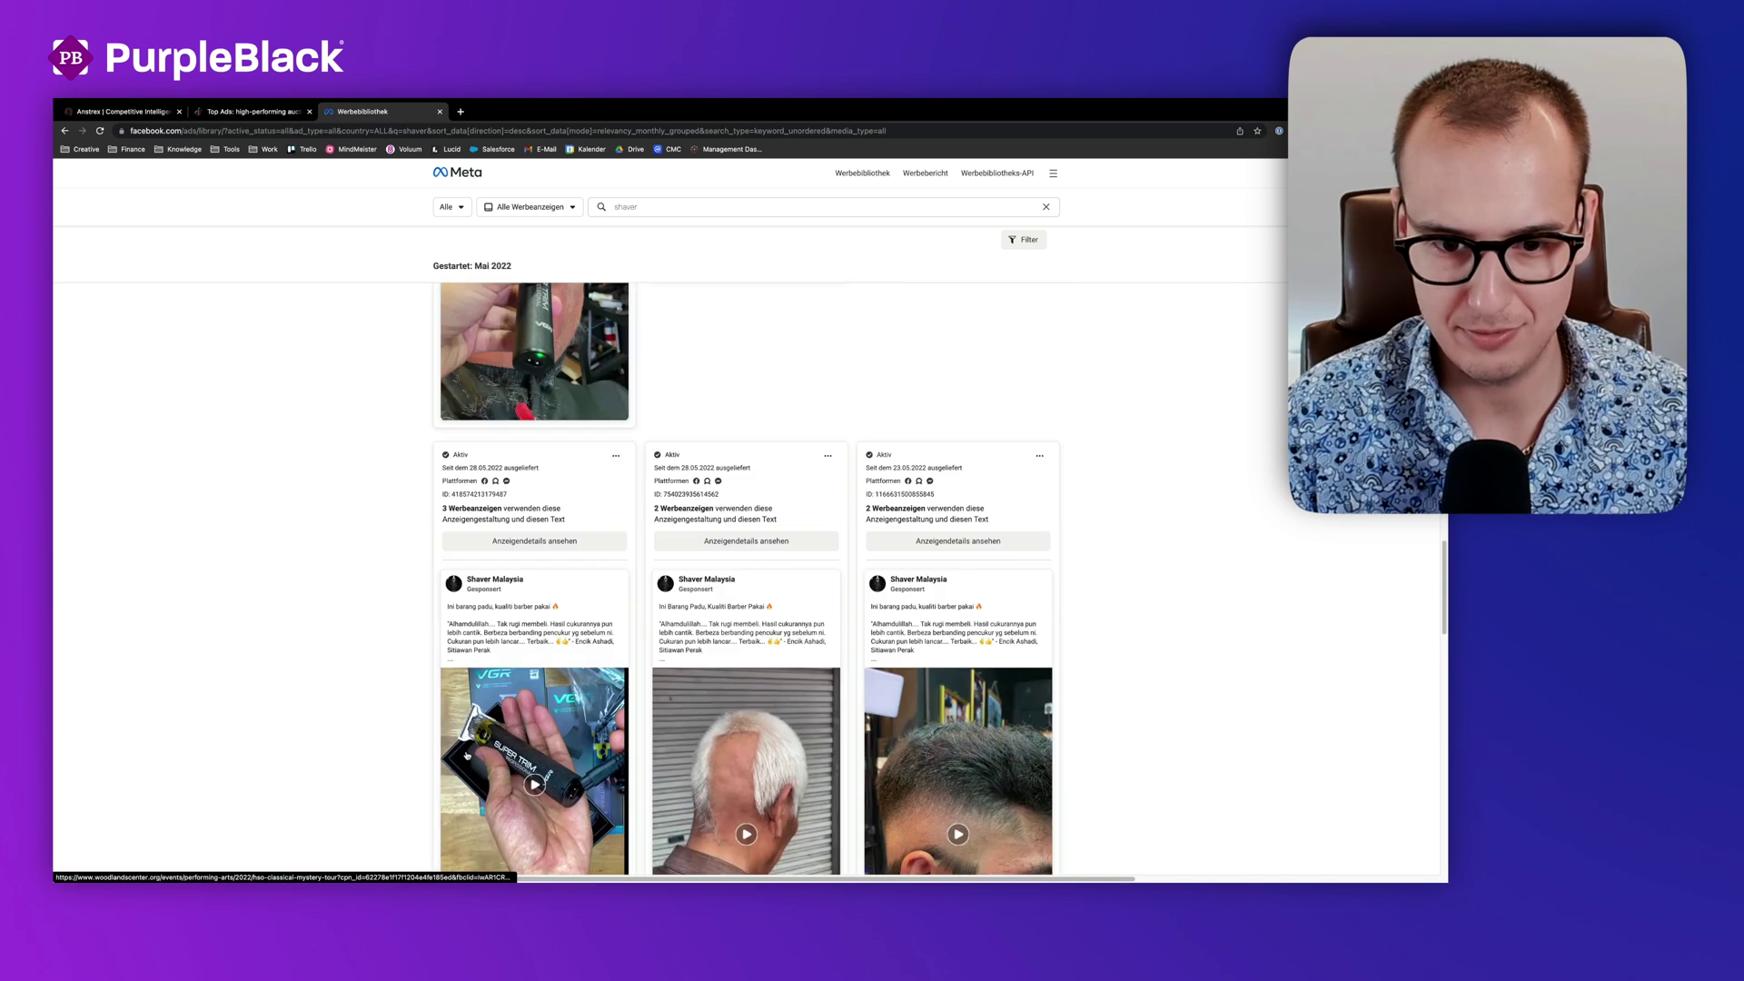
pyautogui.scroll(3, 466, 754)
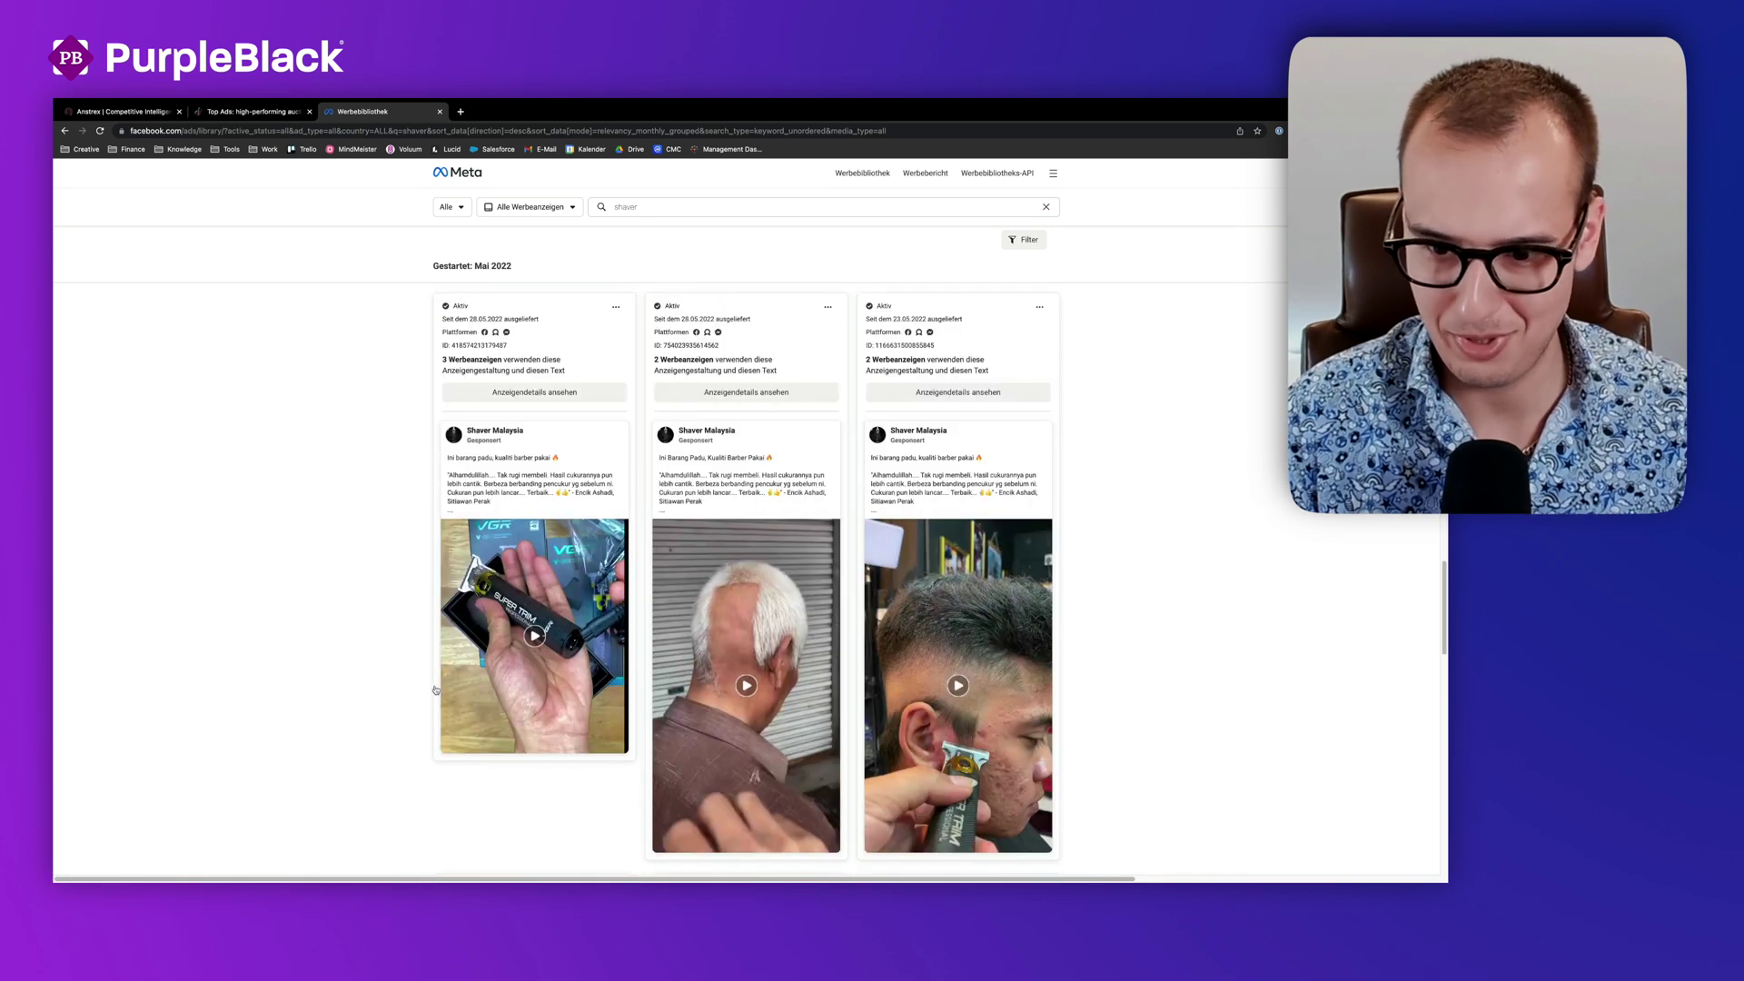
pyautogui.scroll(-4, 432, 674)
pyautogui.scroll(-2, 513, 652)
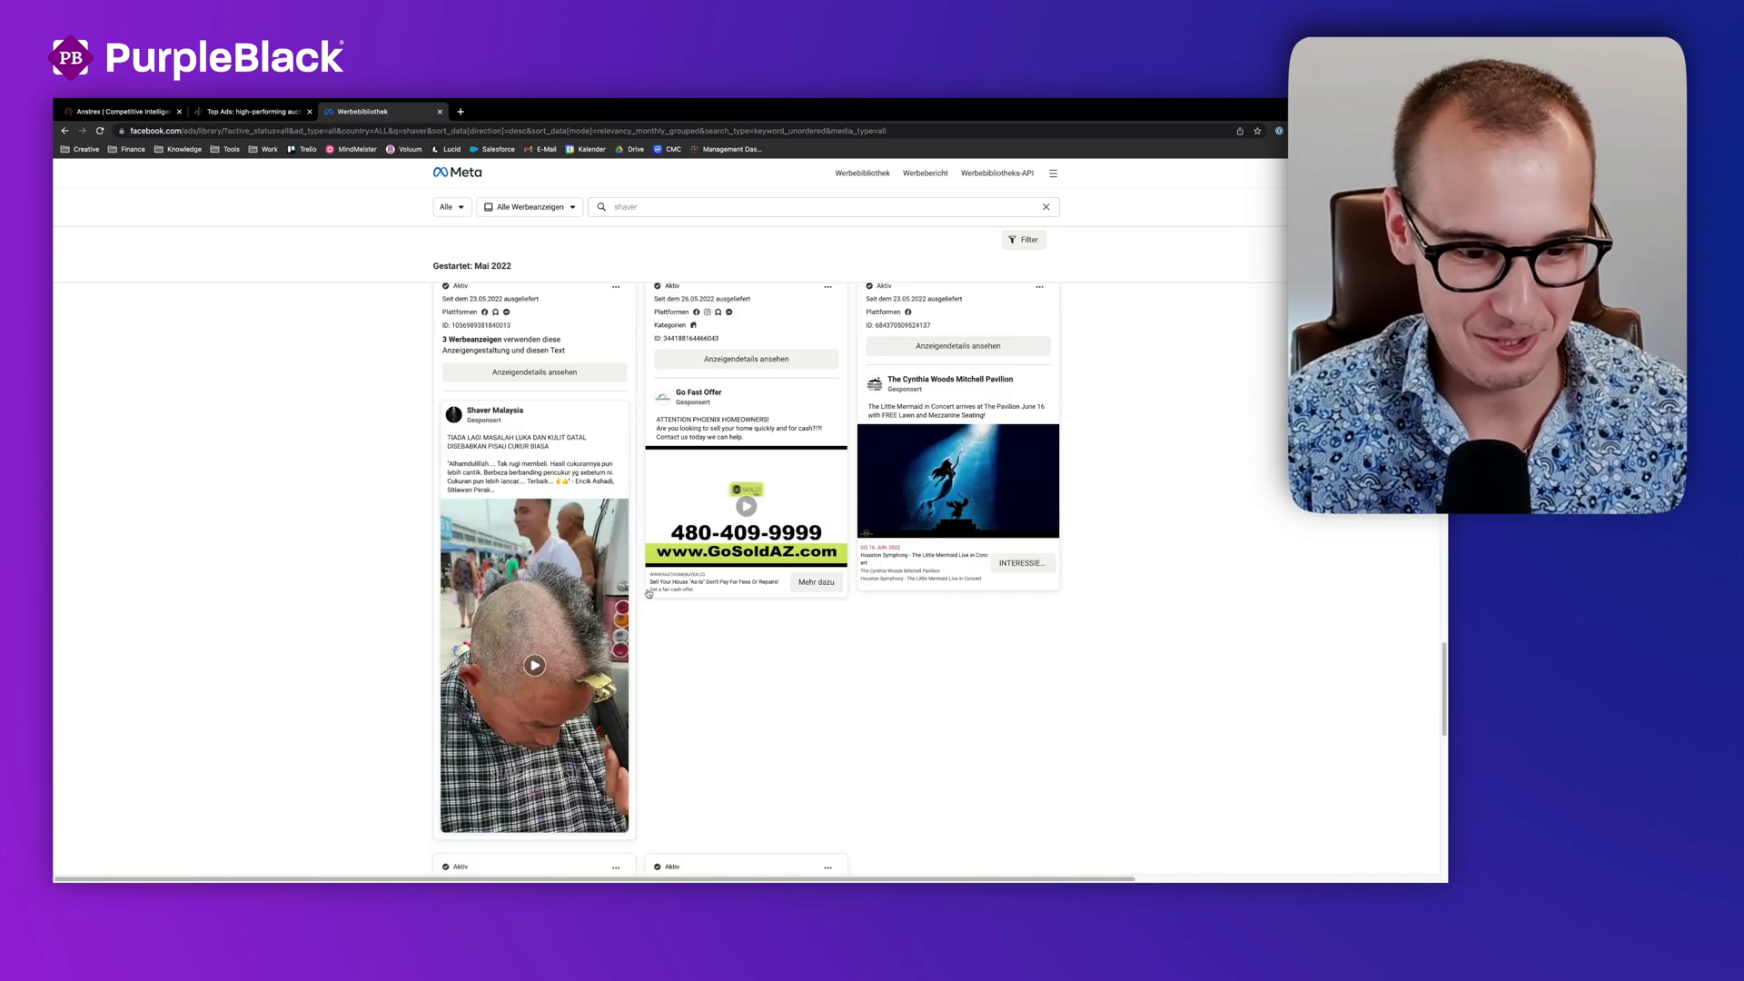
pyautogui.scroll(-2, 586, 598)
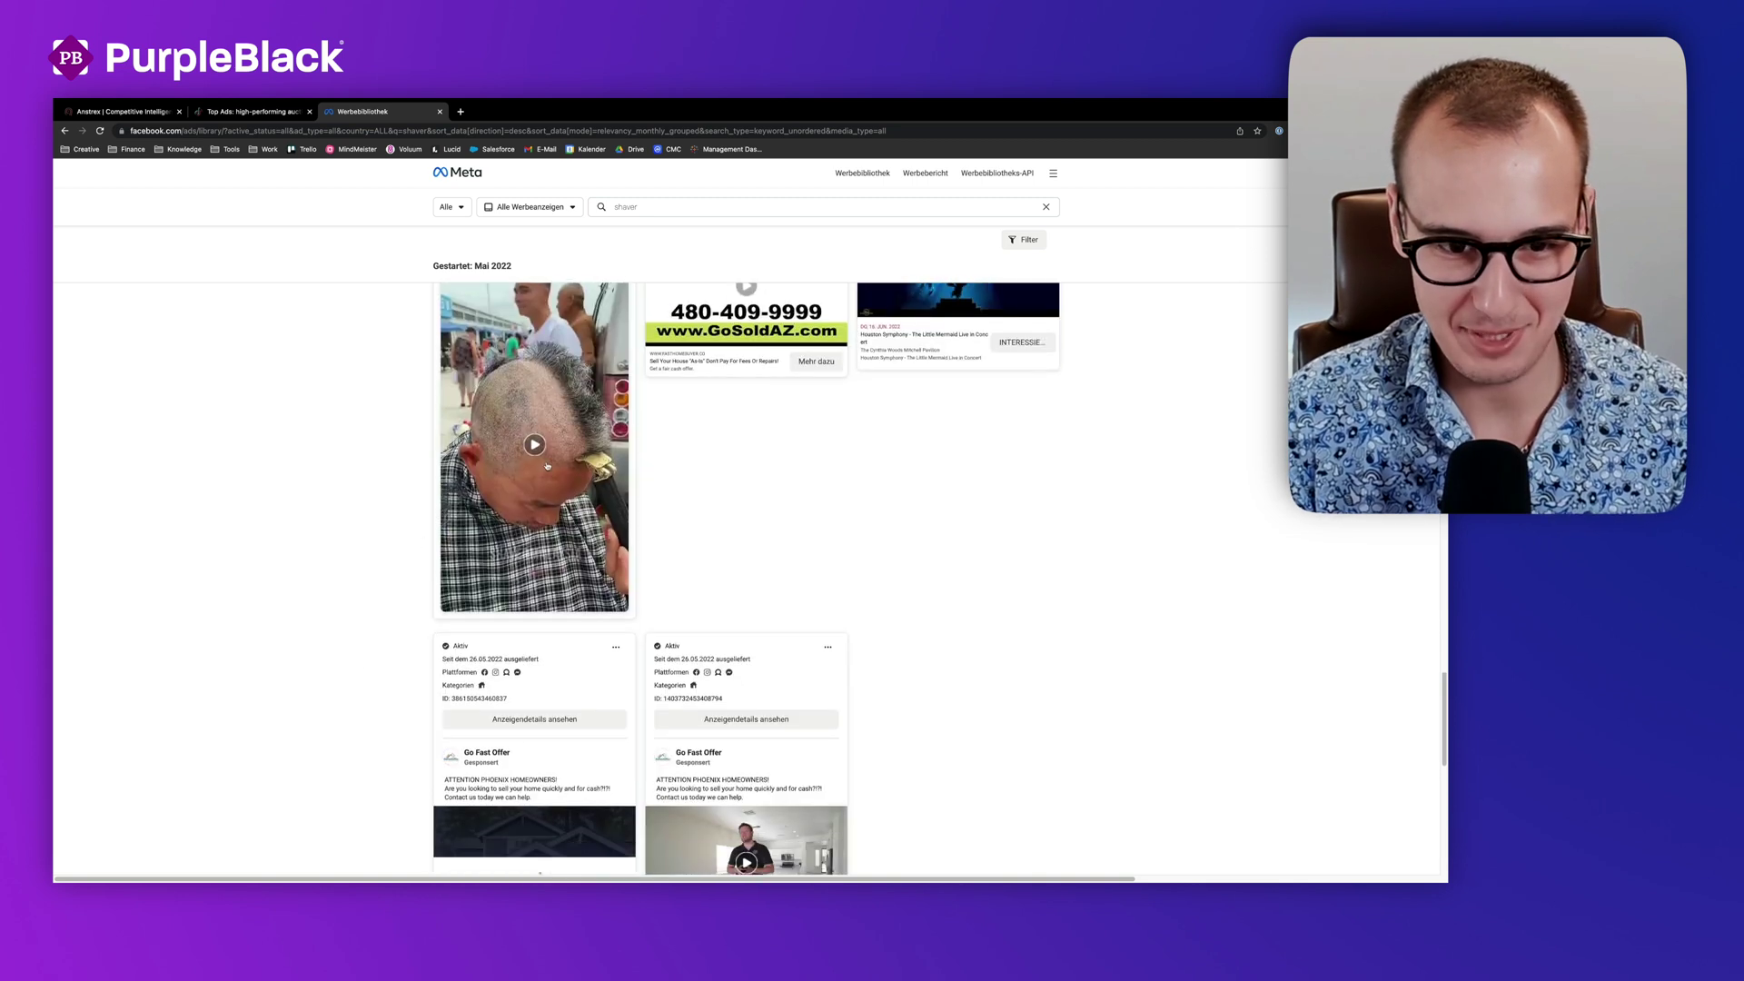
pyautogui.scroll(-2, 547, 465)
pyautogui.scroll(1, 648, 404)
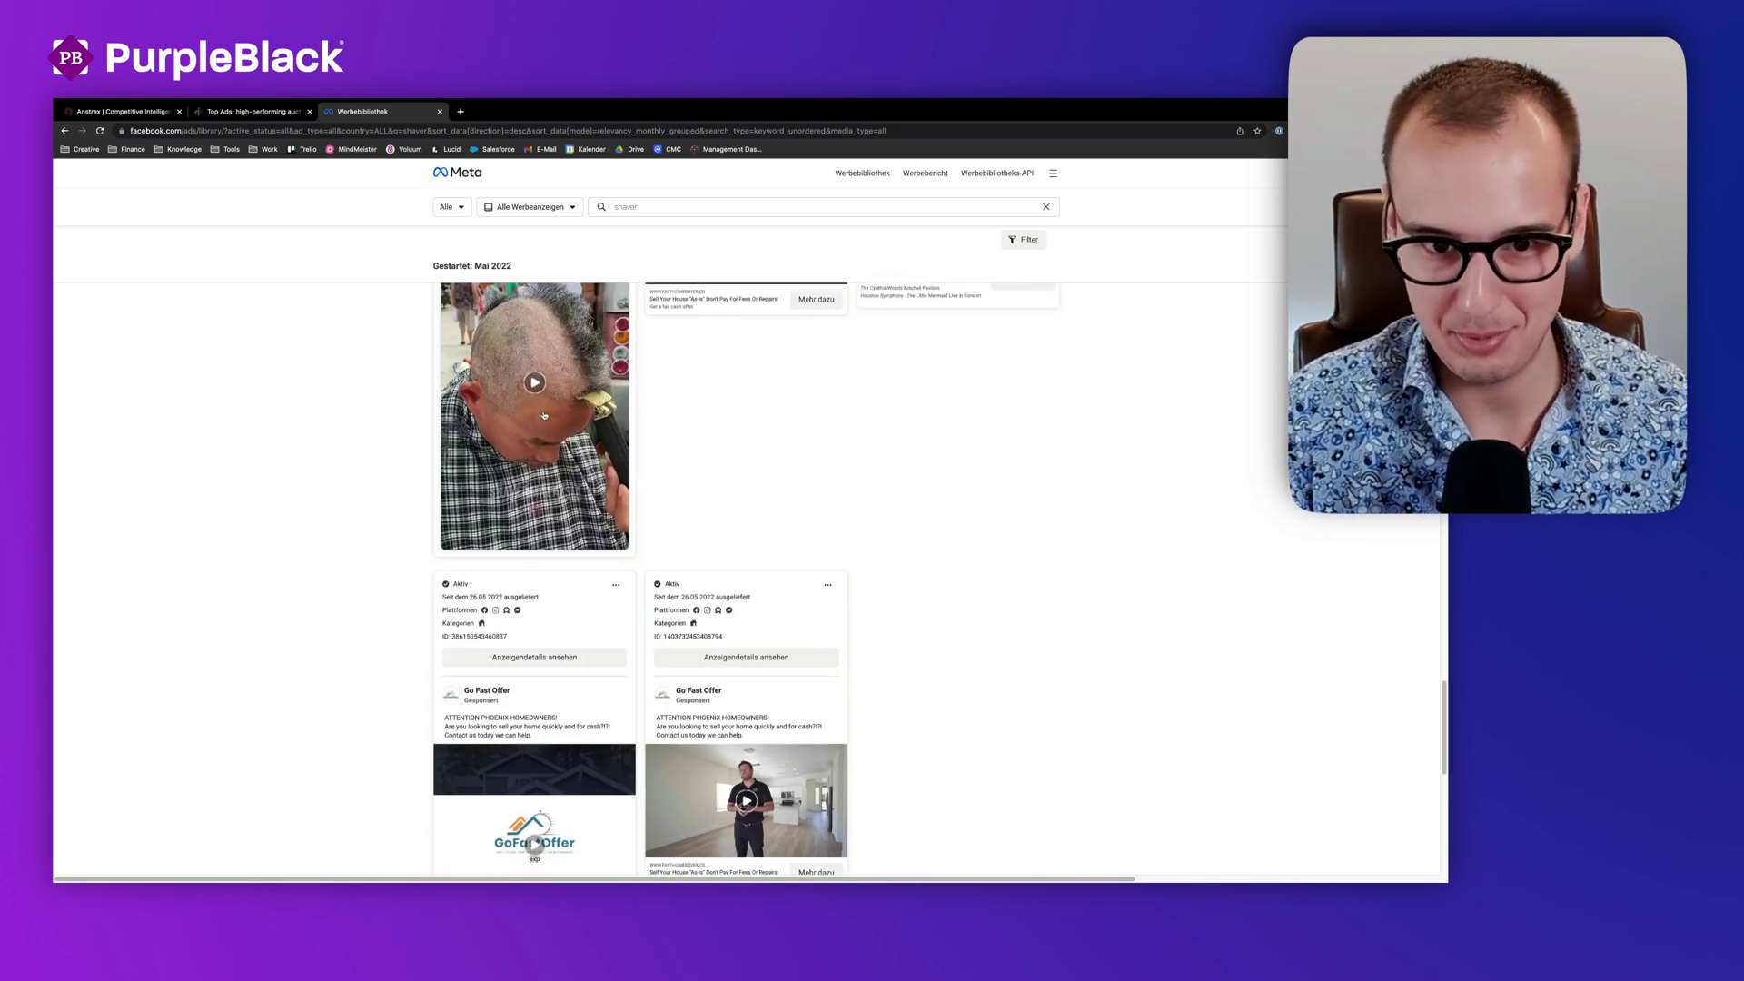
pyautogui.scroll(-10, 492, 487)
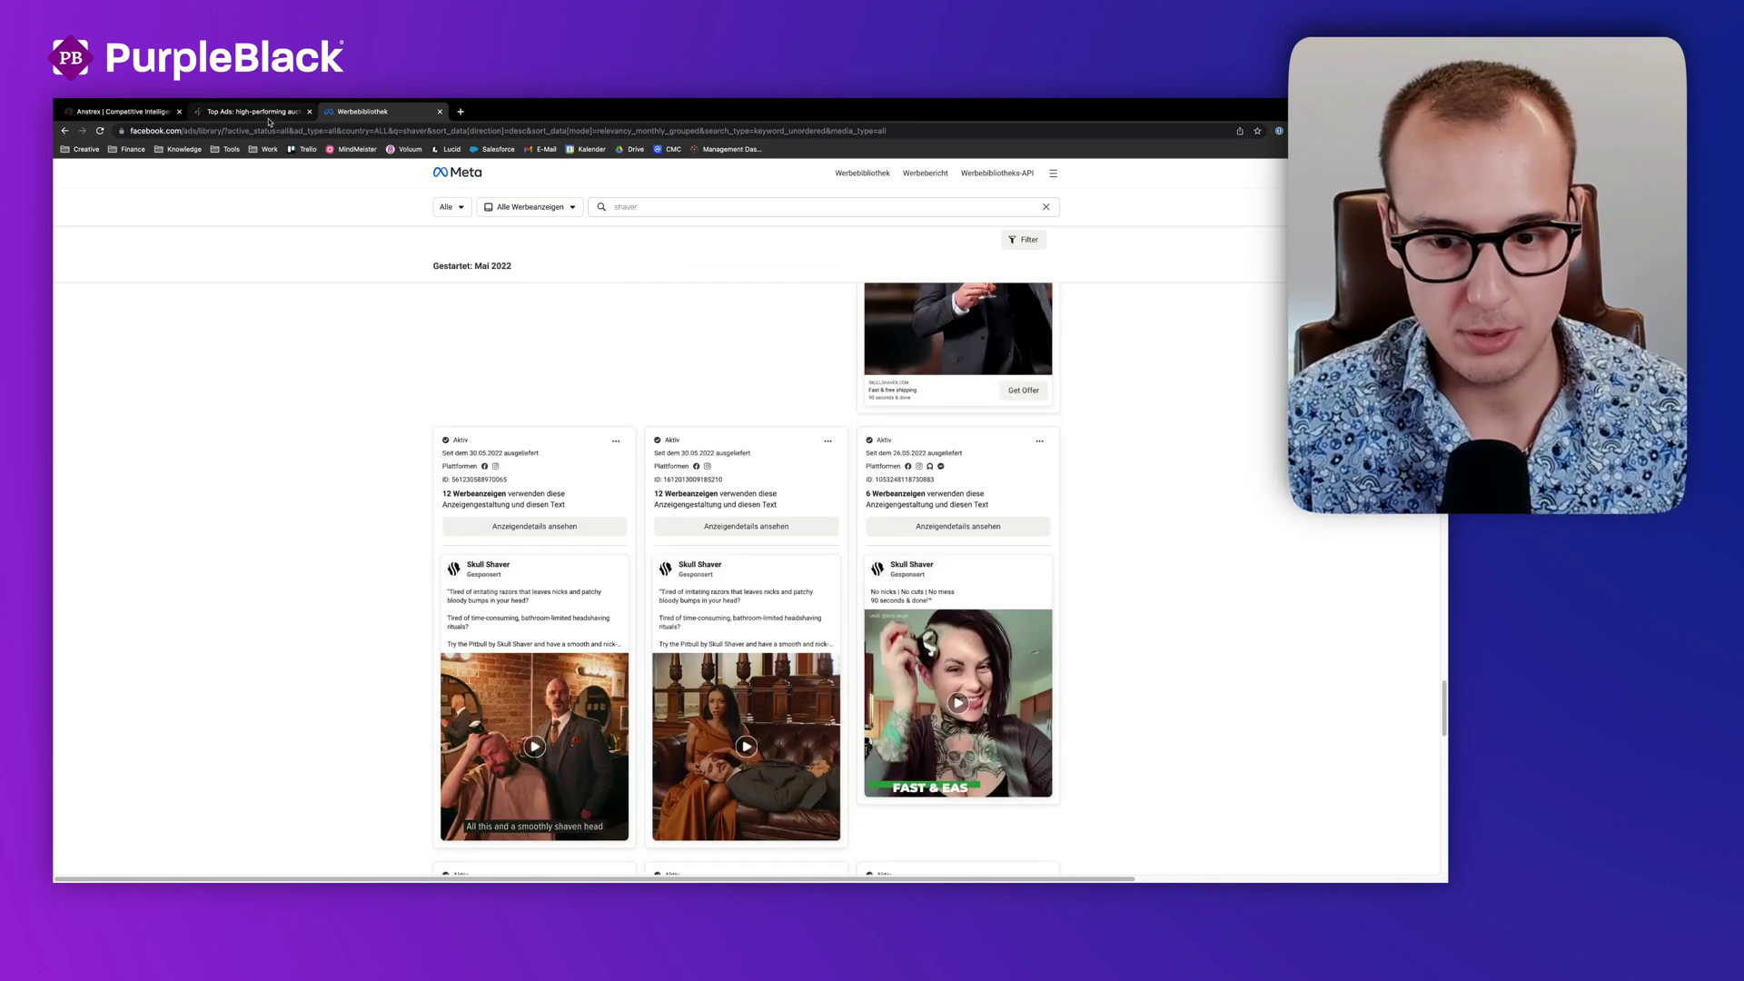
# Step: On the TikTok Top Ads page, change the region from Austria to United States
pyautogui.click(268, 115)
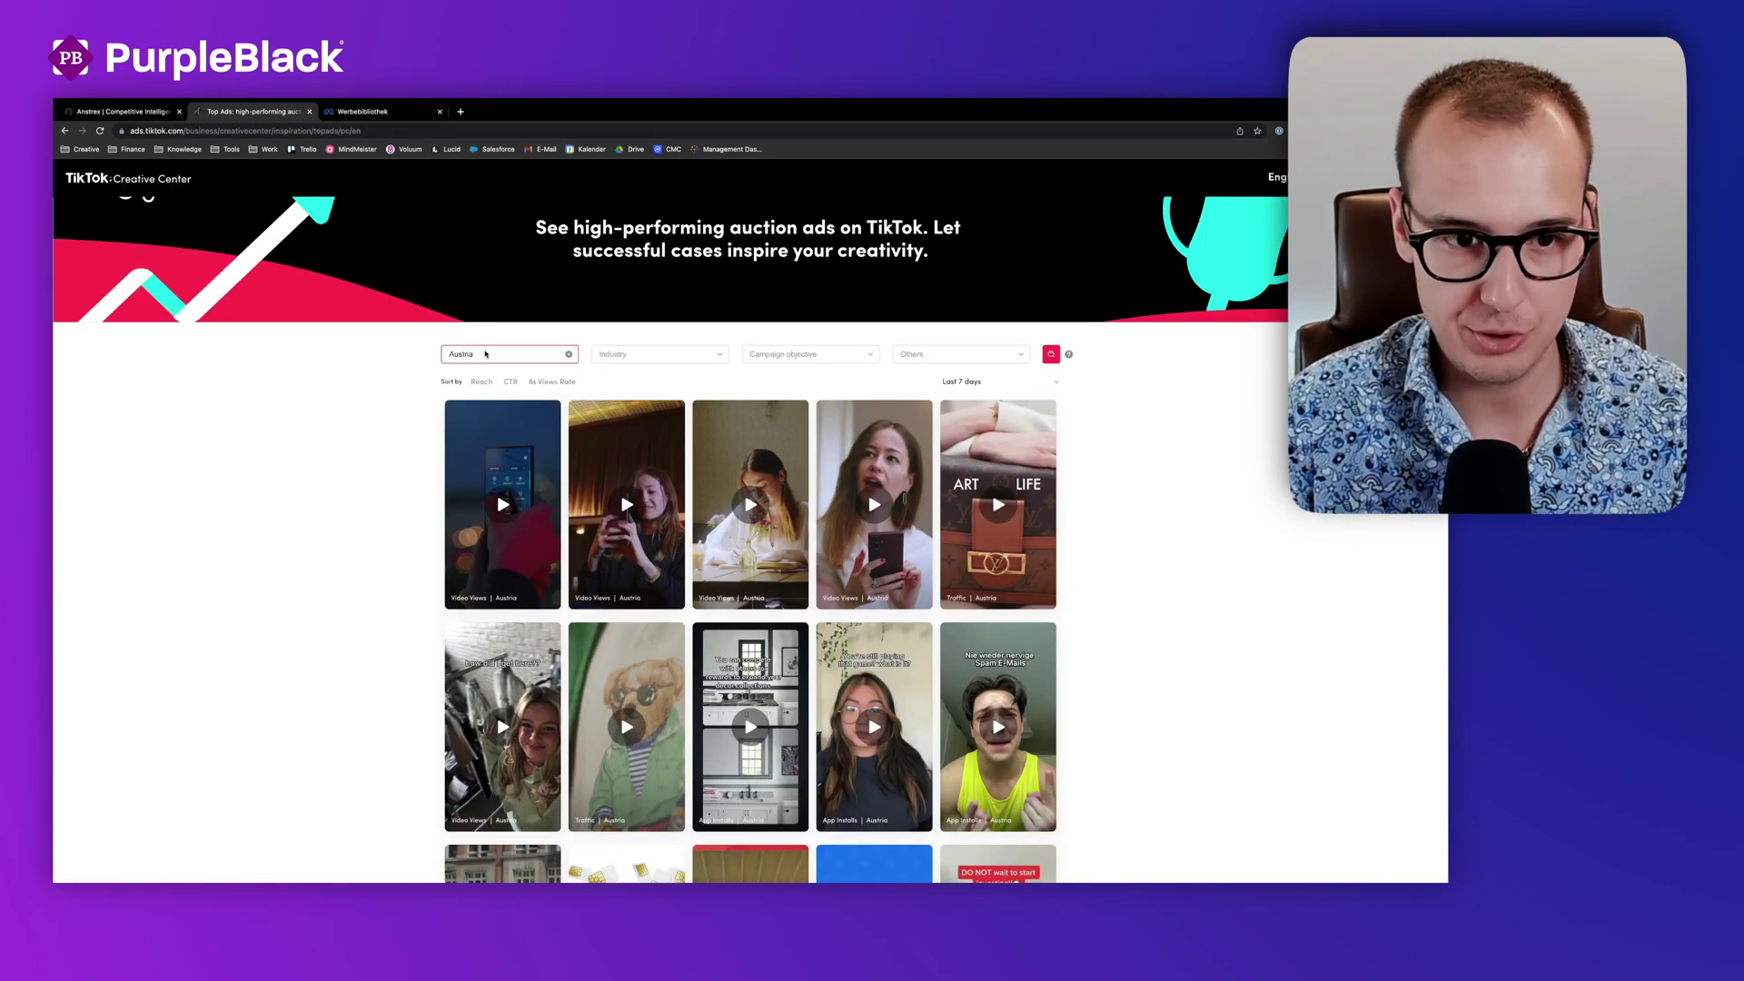
pyautogui.click(486, 354)
pyautogui.scroll(-4, 498, 418)
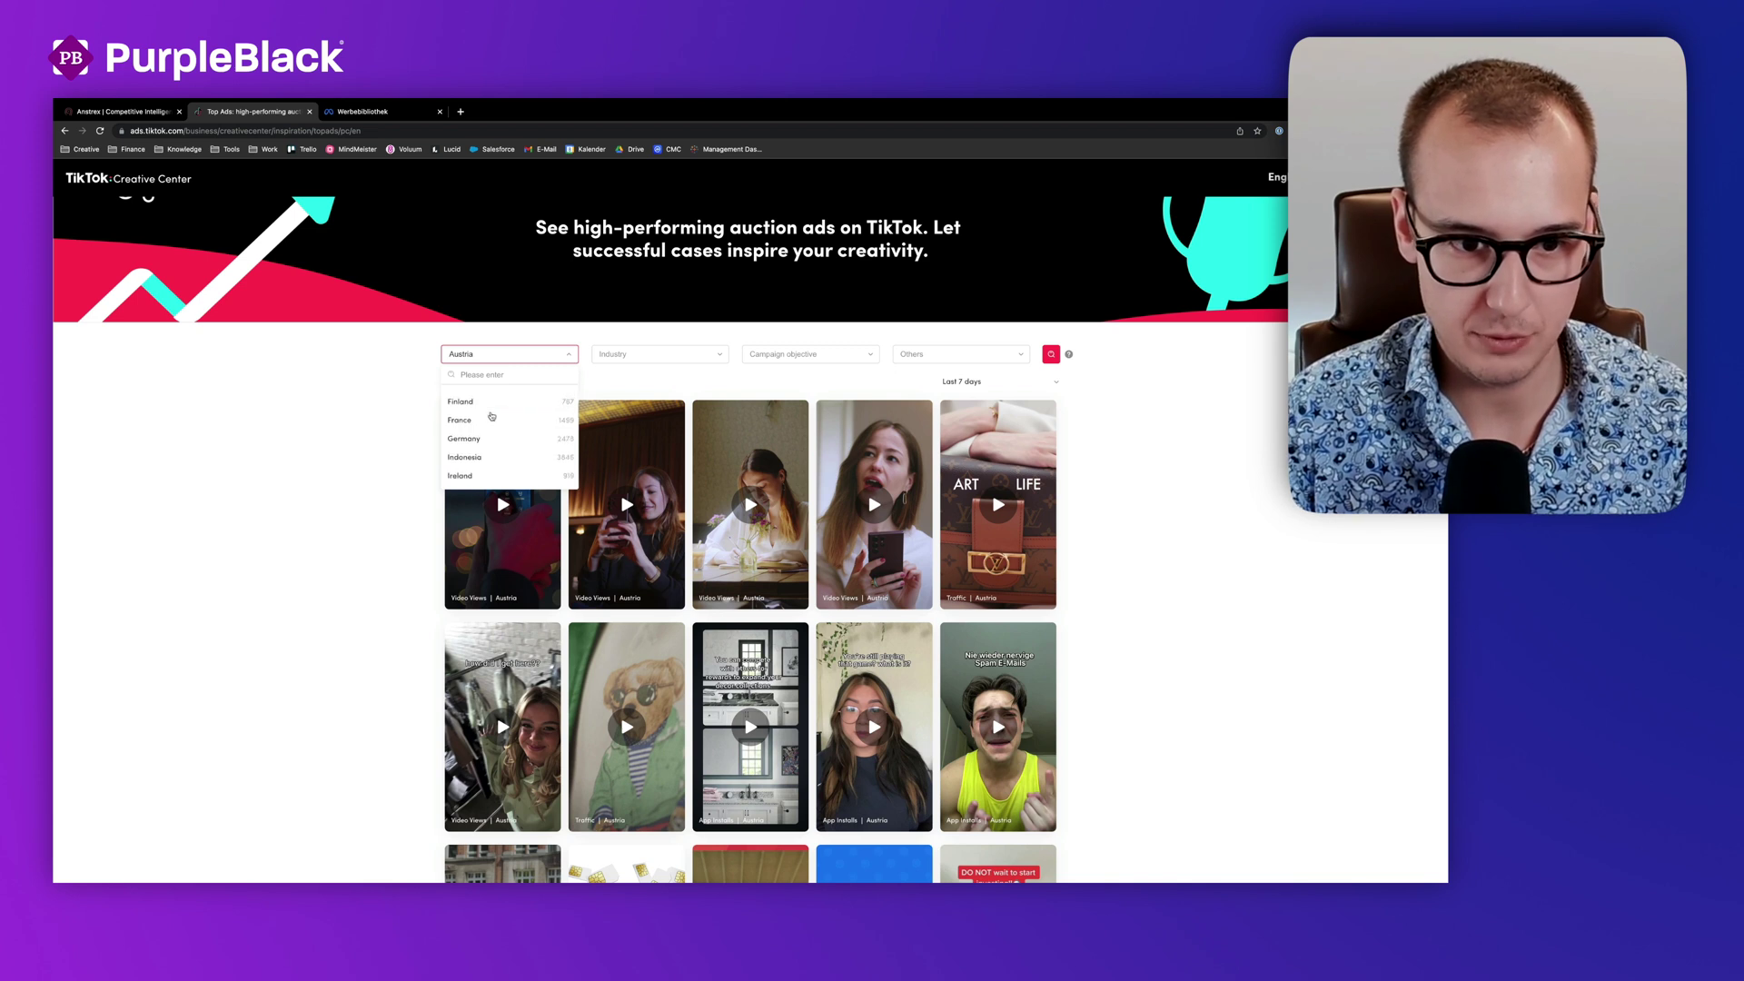
pyautogui.scroll(-10, 492, 417)
pyautogui.click(472, 444)
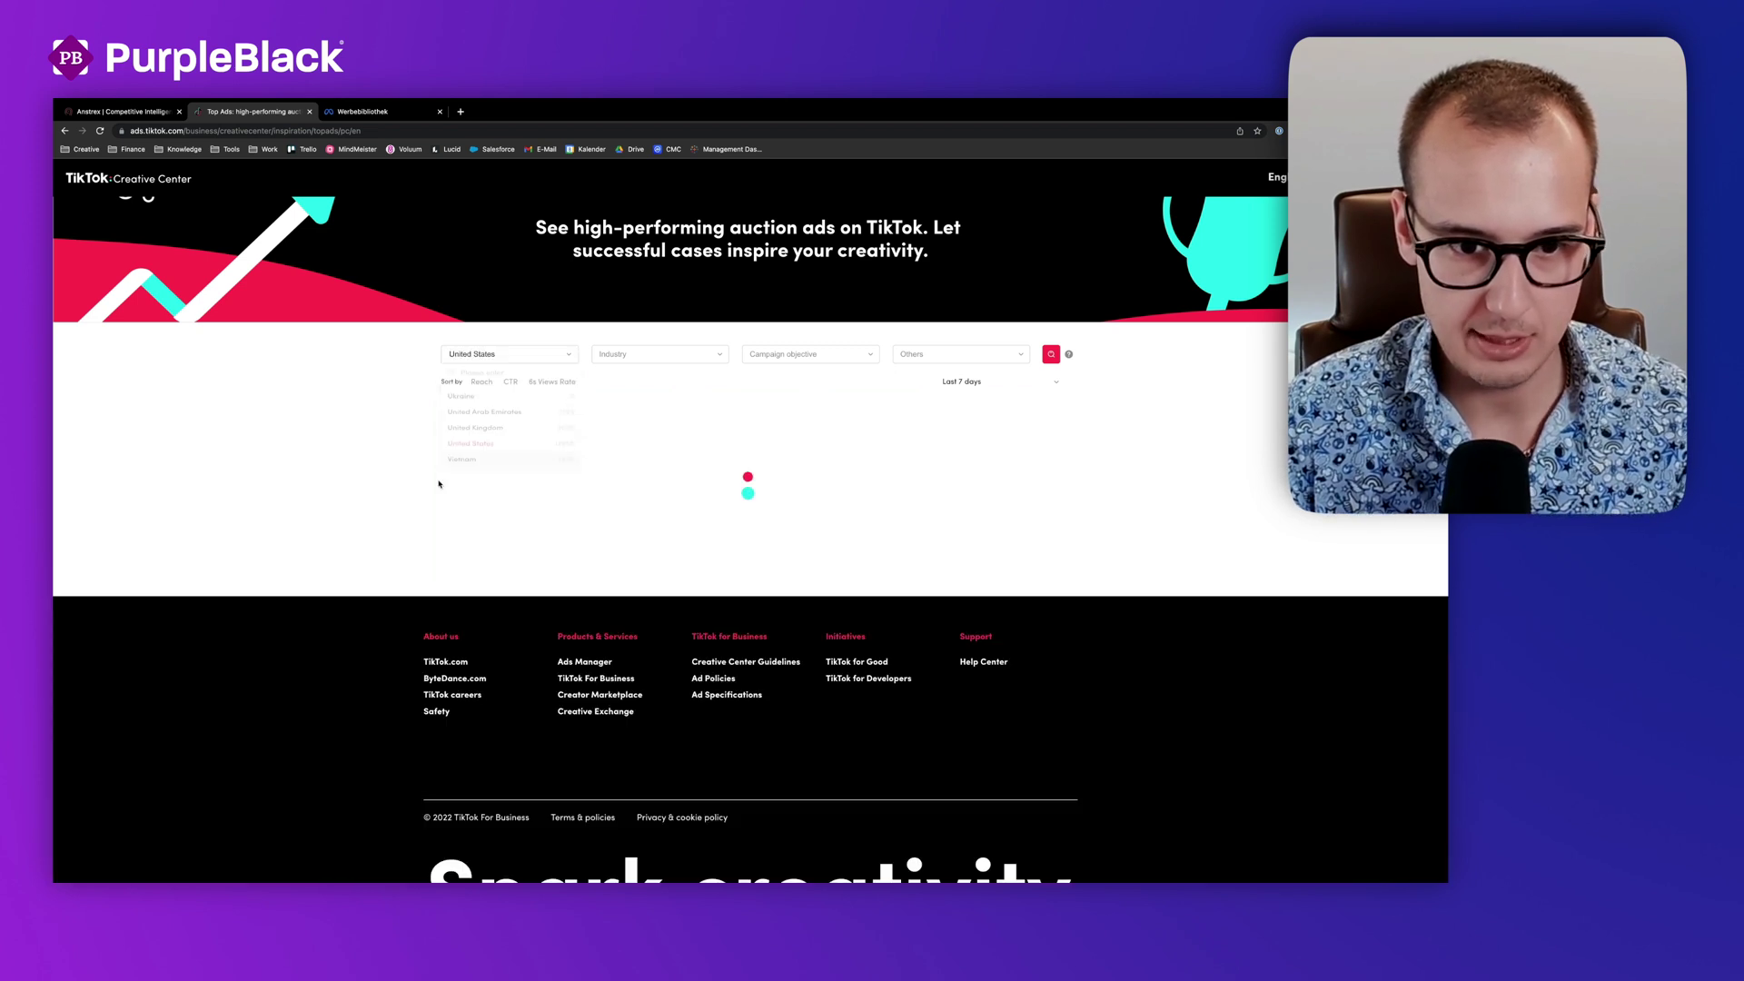
# Step: Leave the industry unchanged and rank the top ads by CTR
pyautogui.click(634, 356)
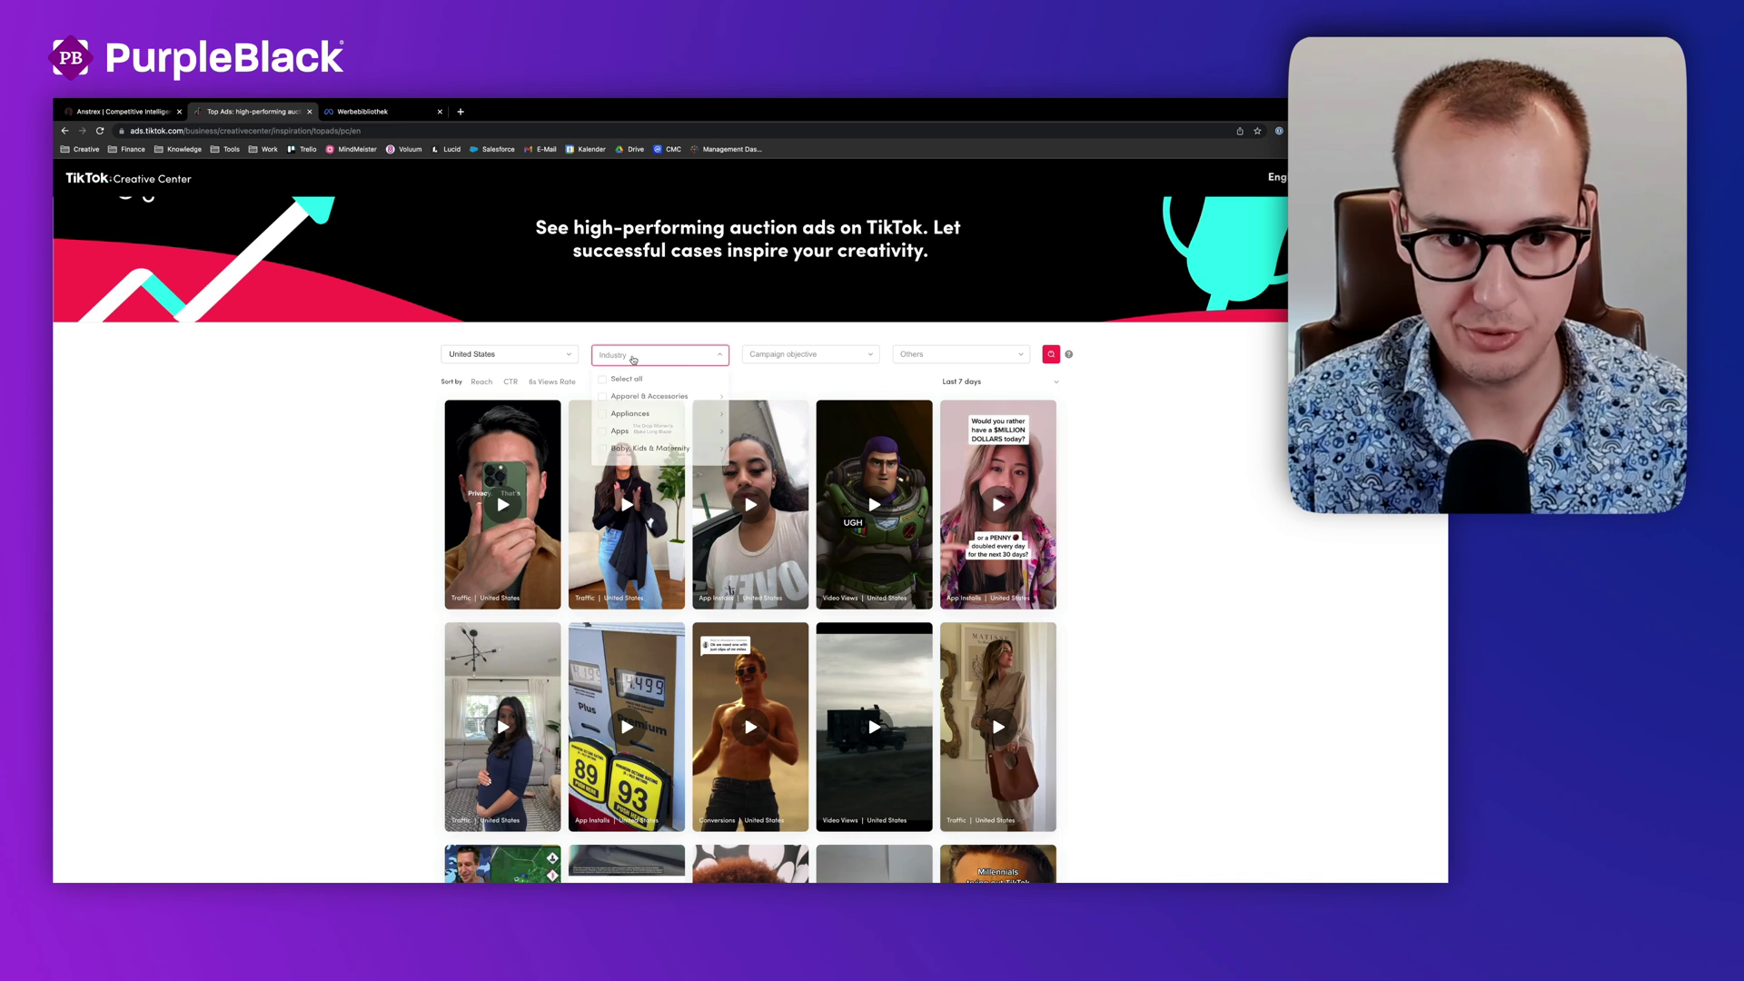
pyautogui.click(300, 603)
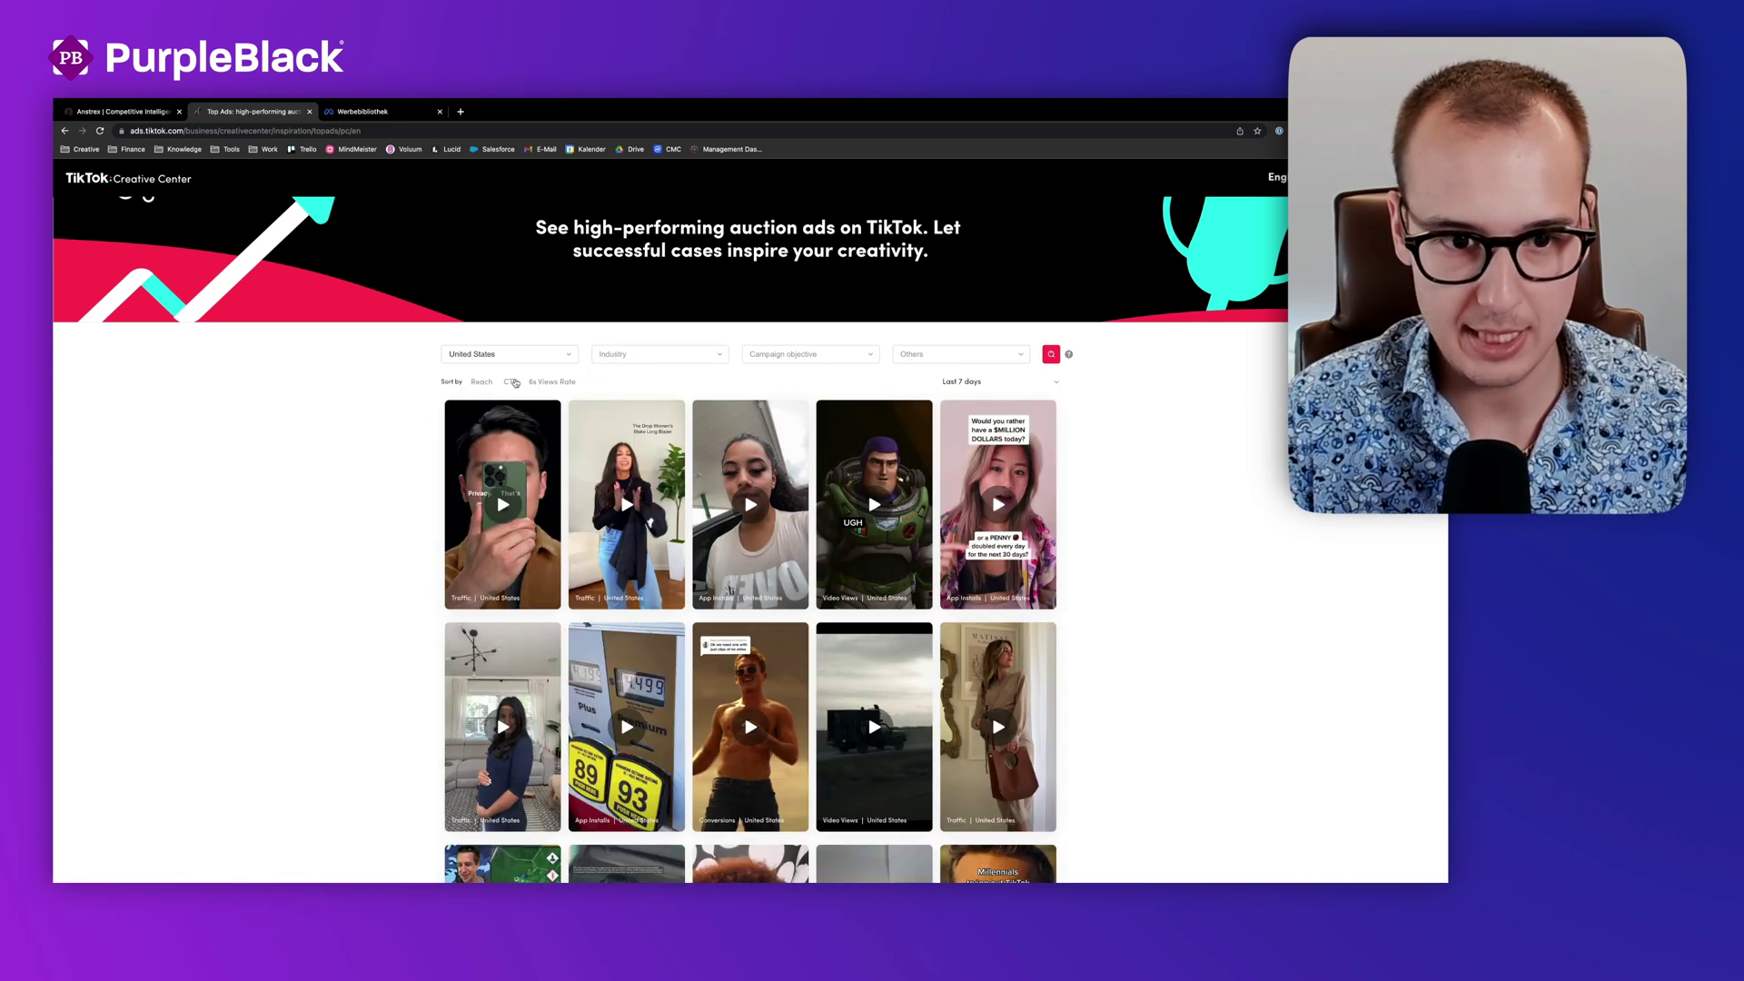
pyautogui.click(511, 382)
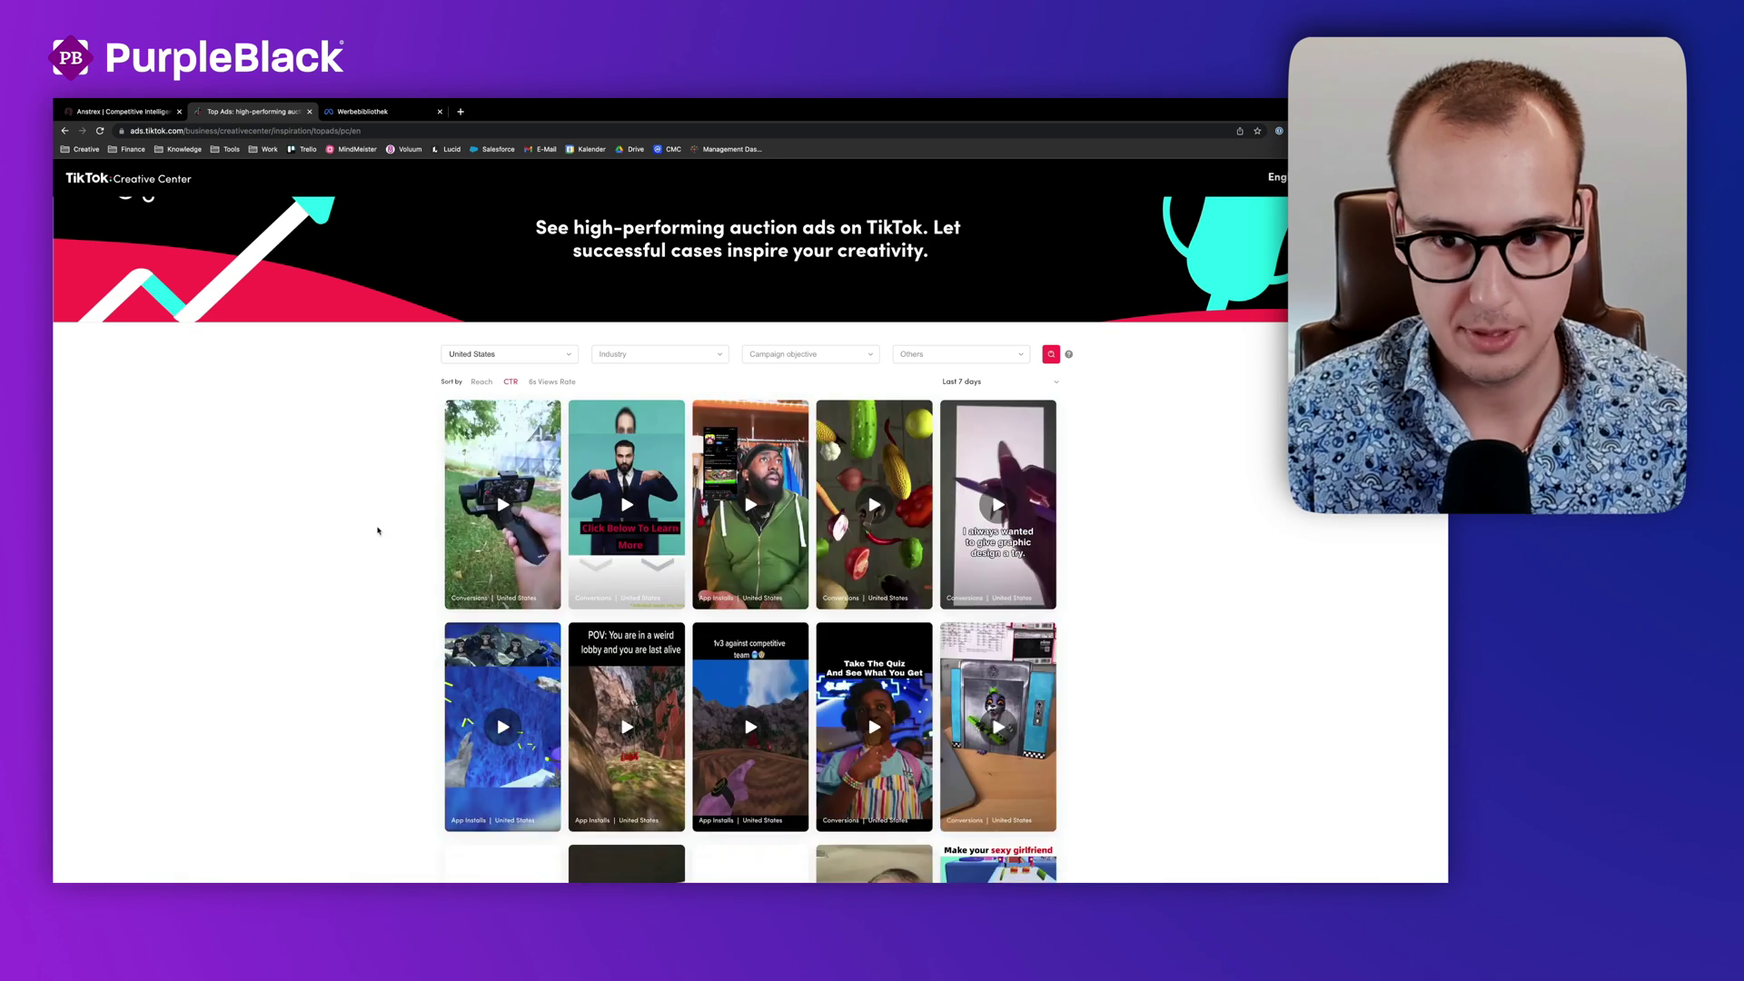
pyautogui.moveTo(465, 543)
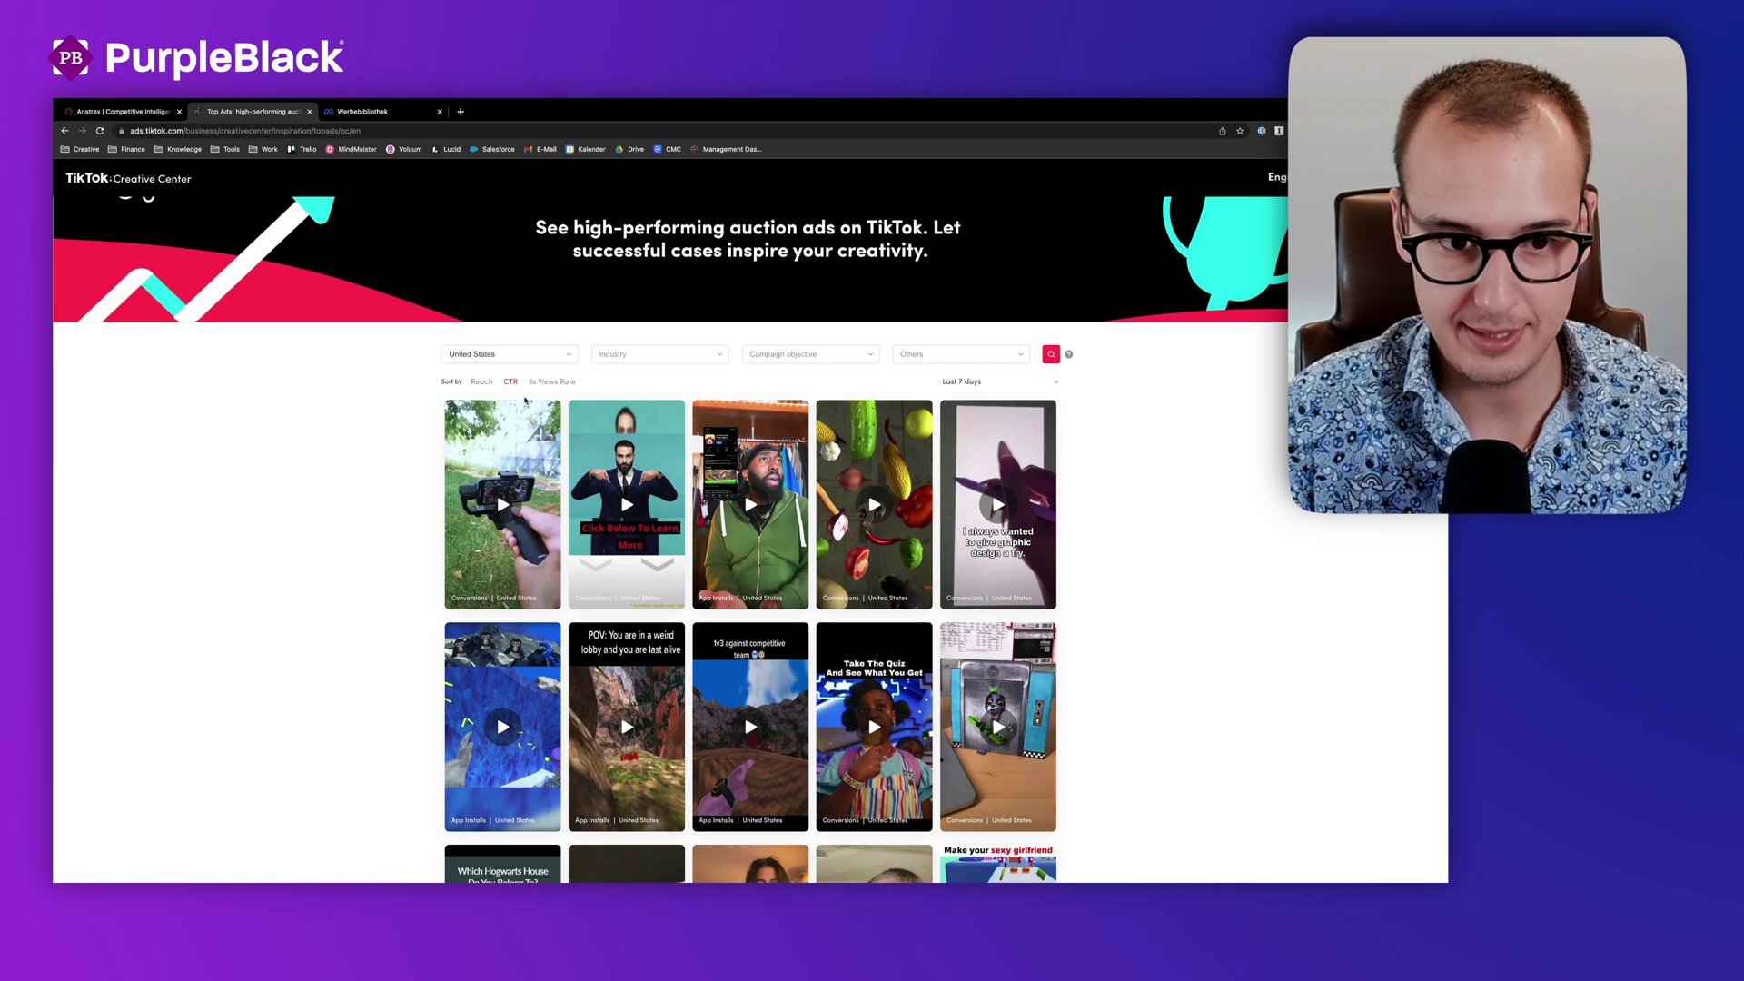
# Step: Review the top-CTR phone-gimbal ad's details, then go back to the Meta shaver results tab
pyautogui.click(501, 534)
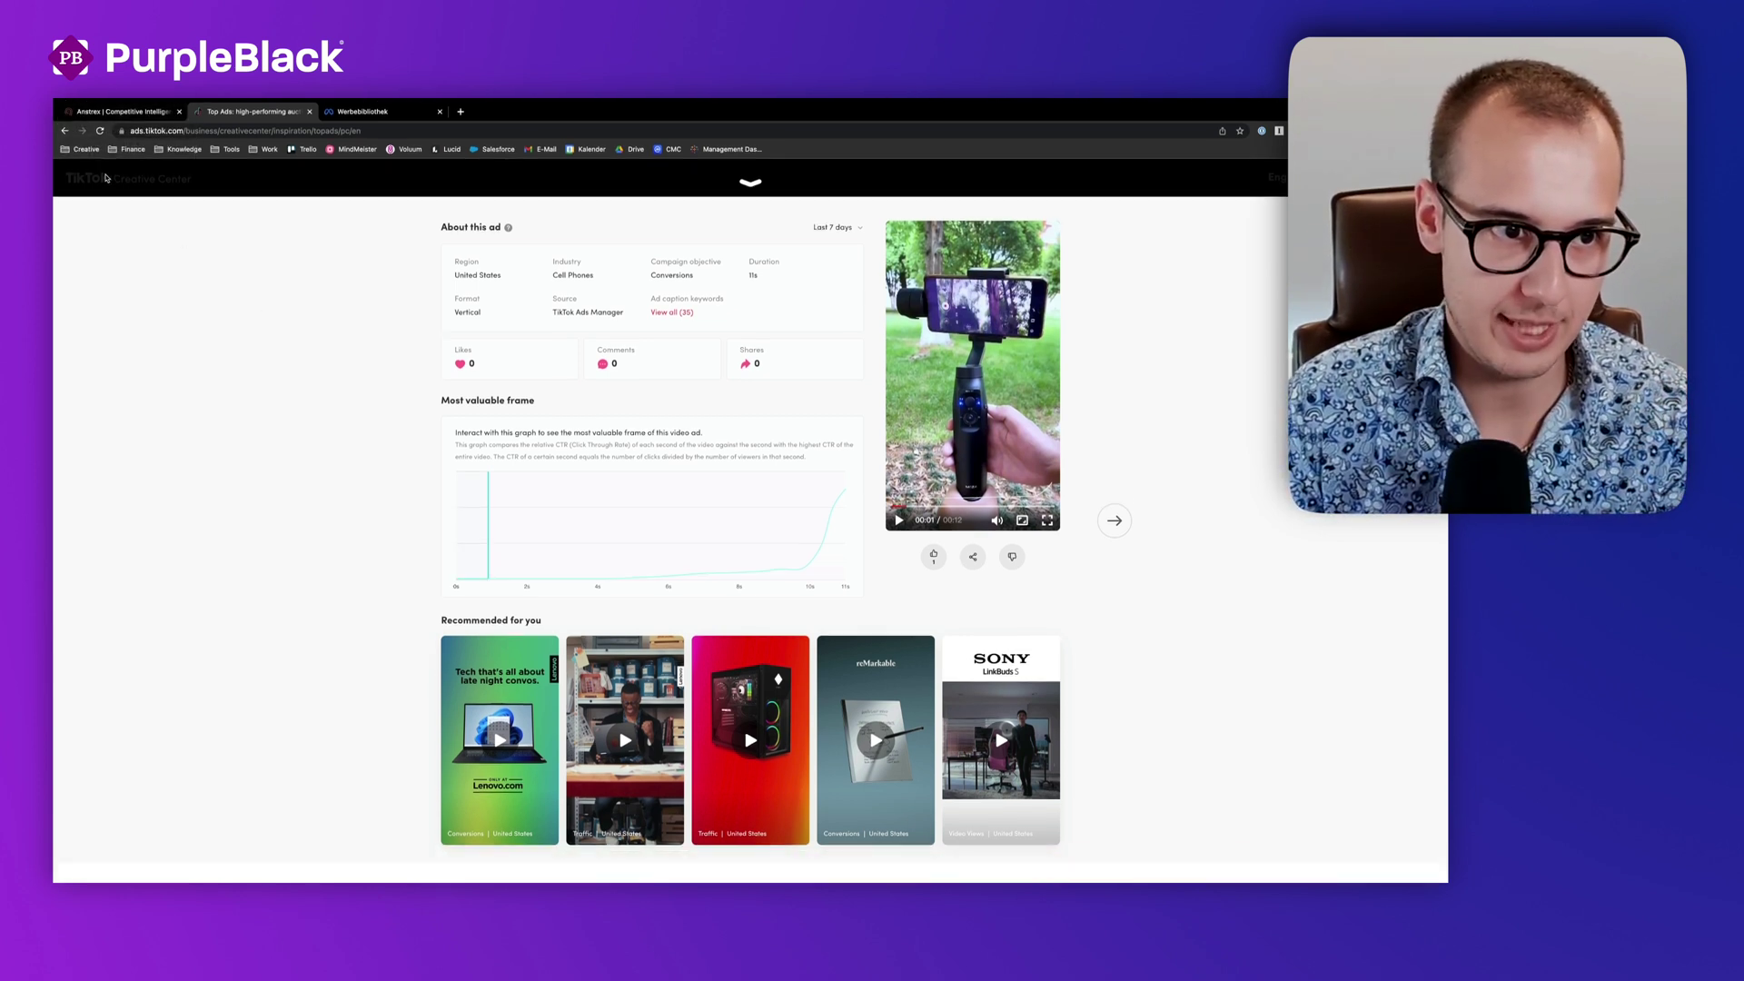
pyautogui.click(433, 116)
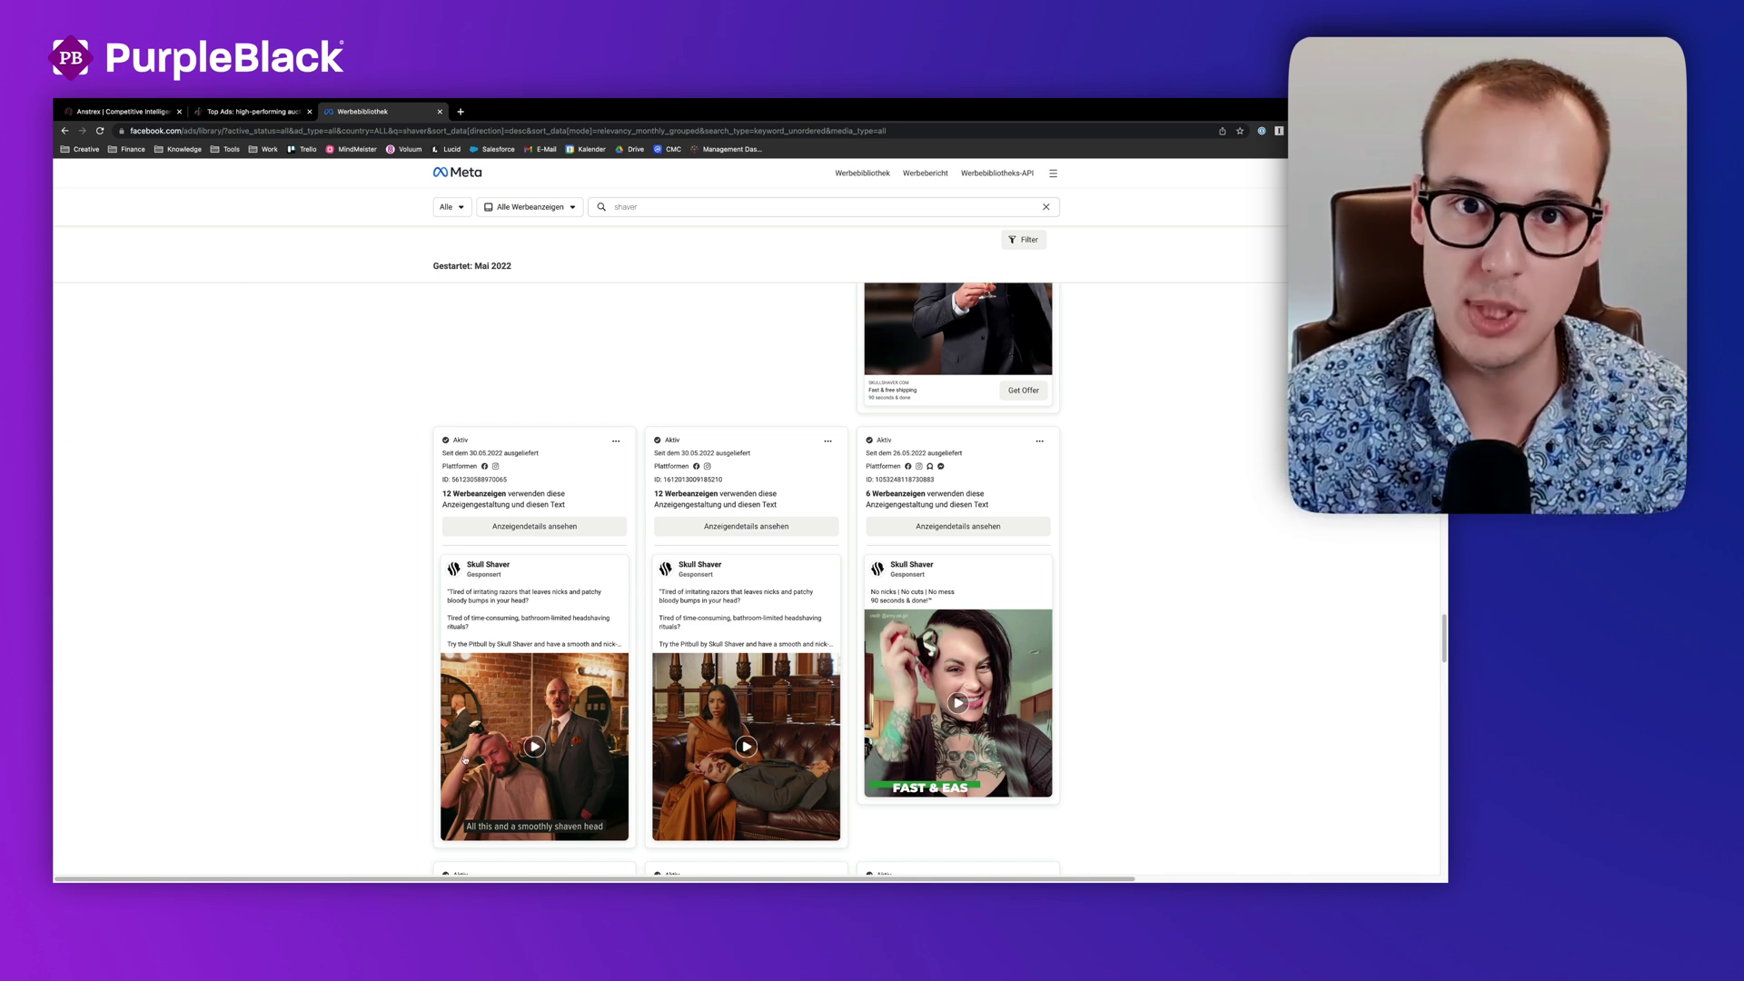
# Step: Switch to anstrex.com and scroll down to the overview of Anstrex products
pyautogui.click(114, 105)
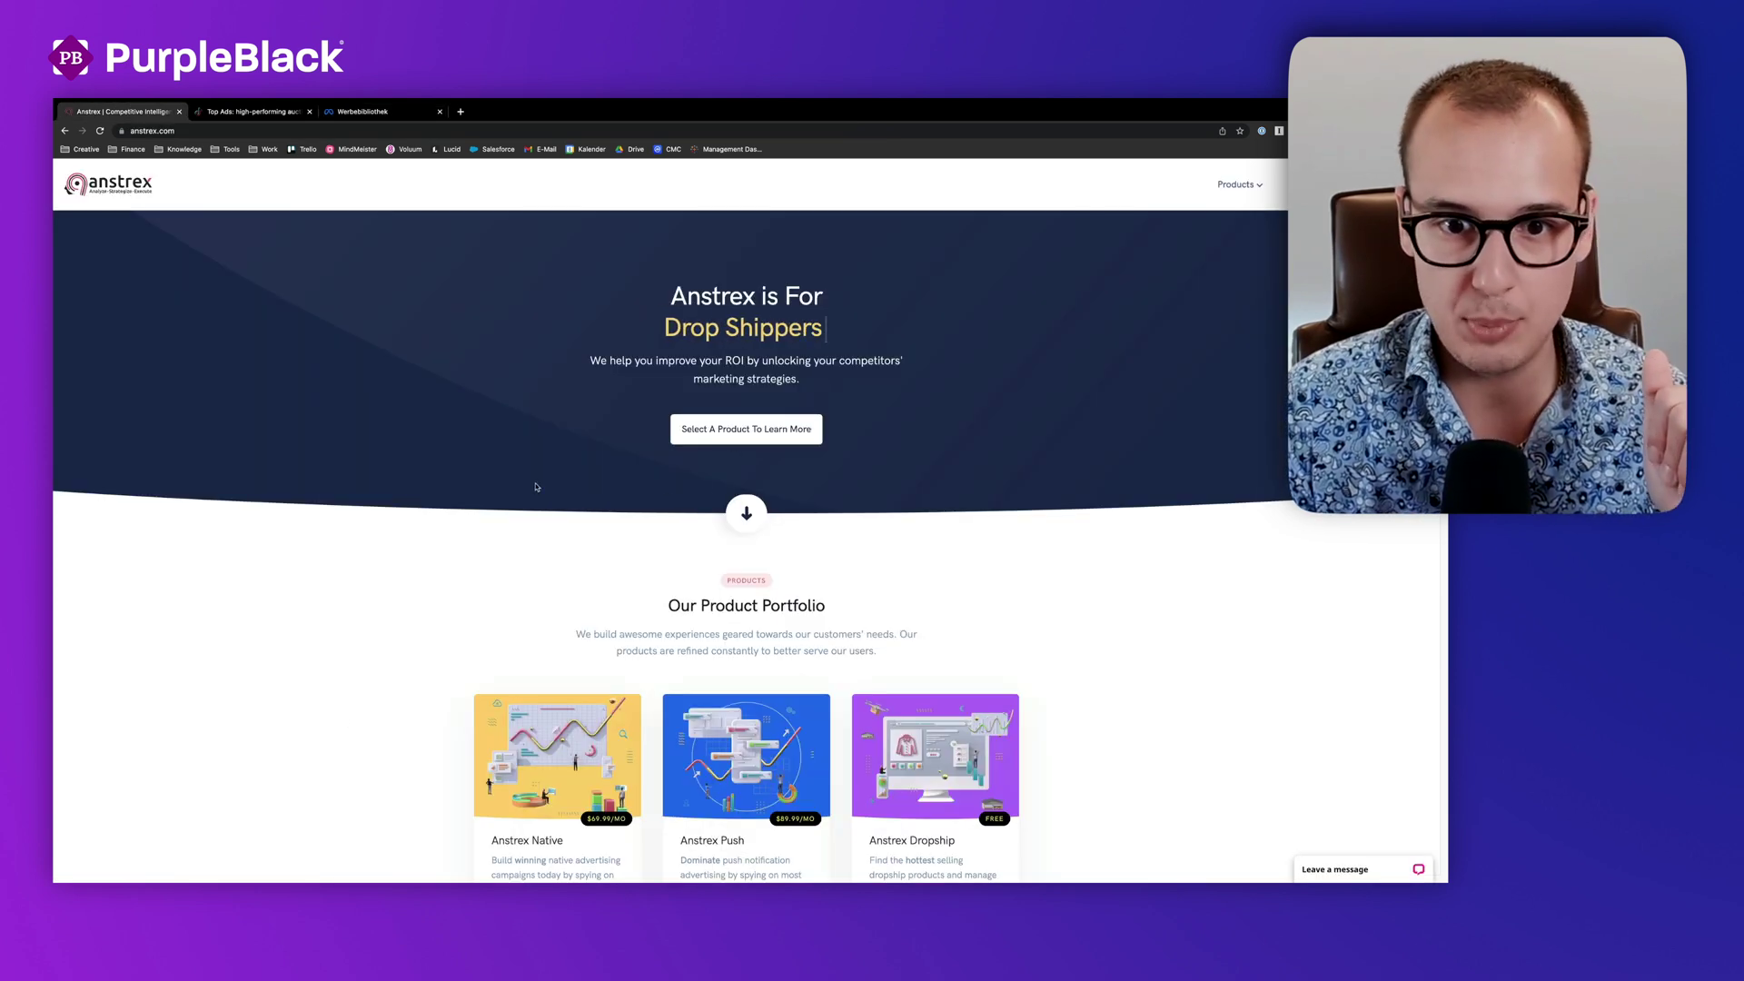
pyautogui.doubleClick(710, 293)
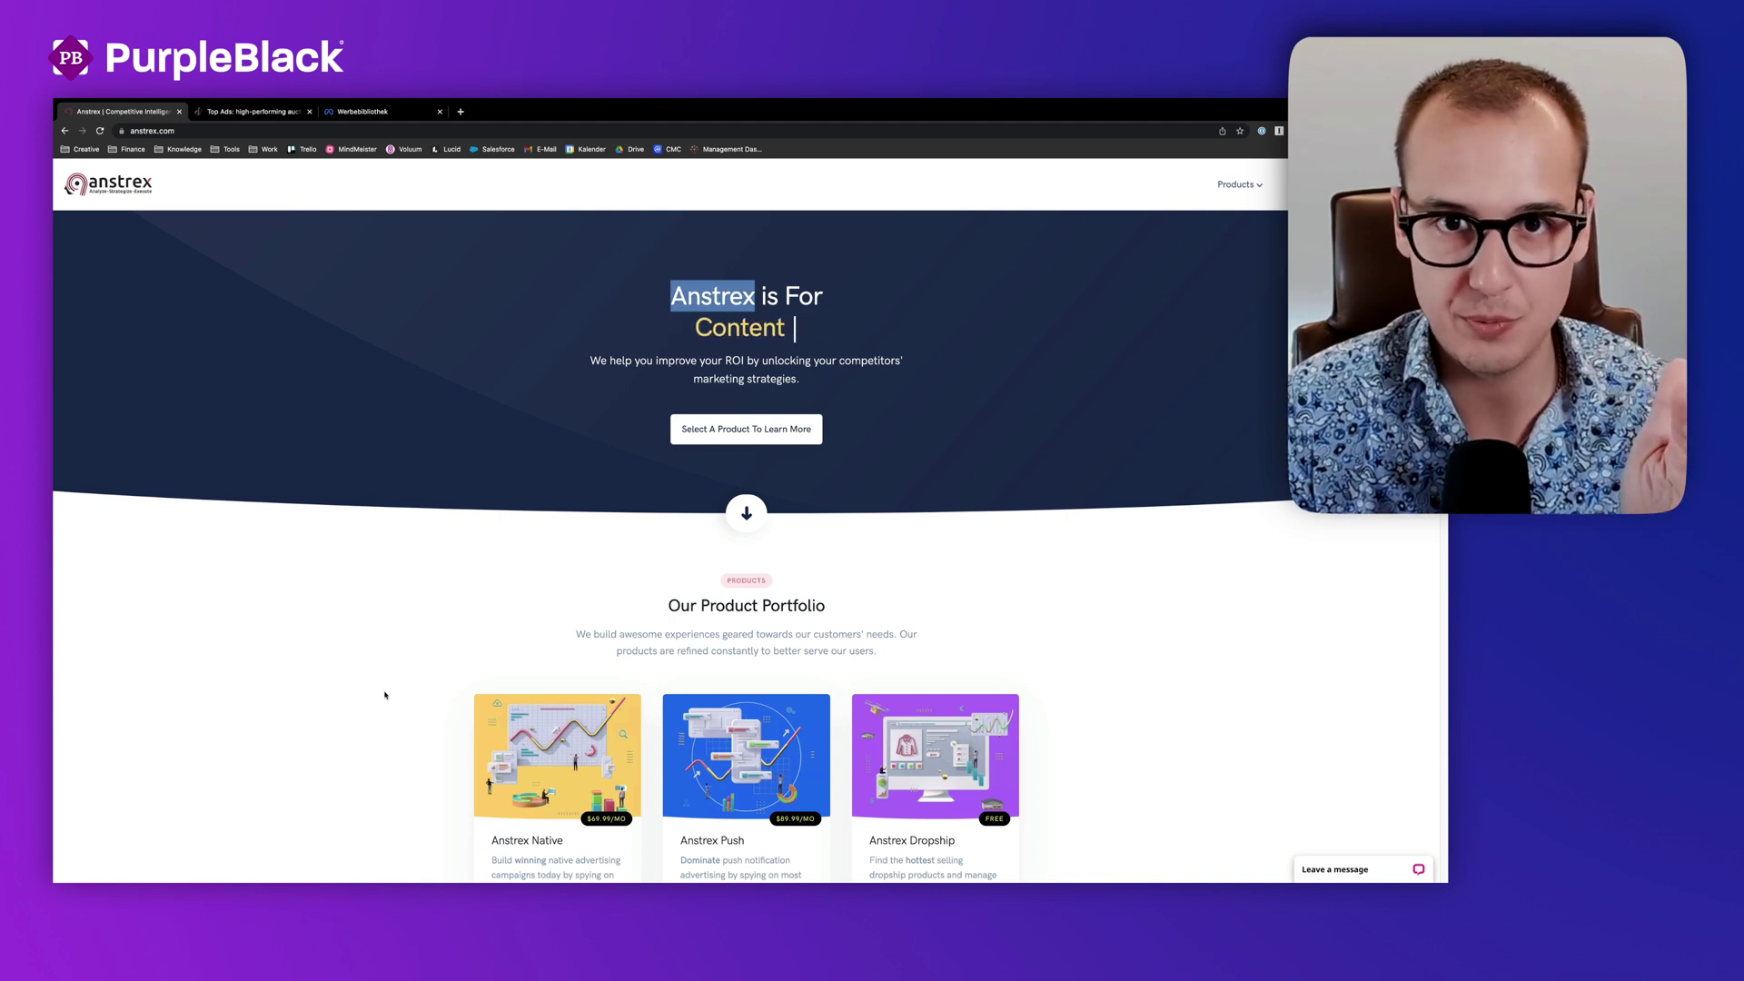
pyautogui.click(385, 695)
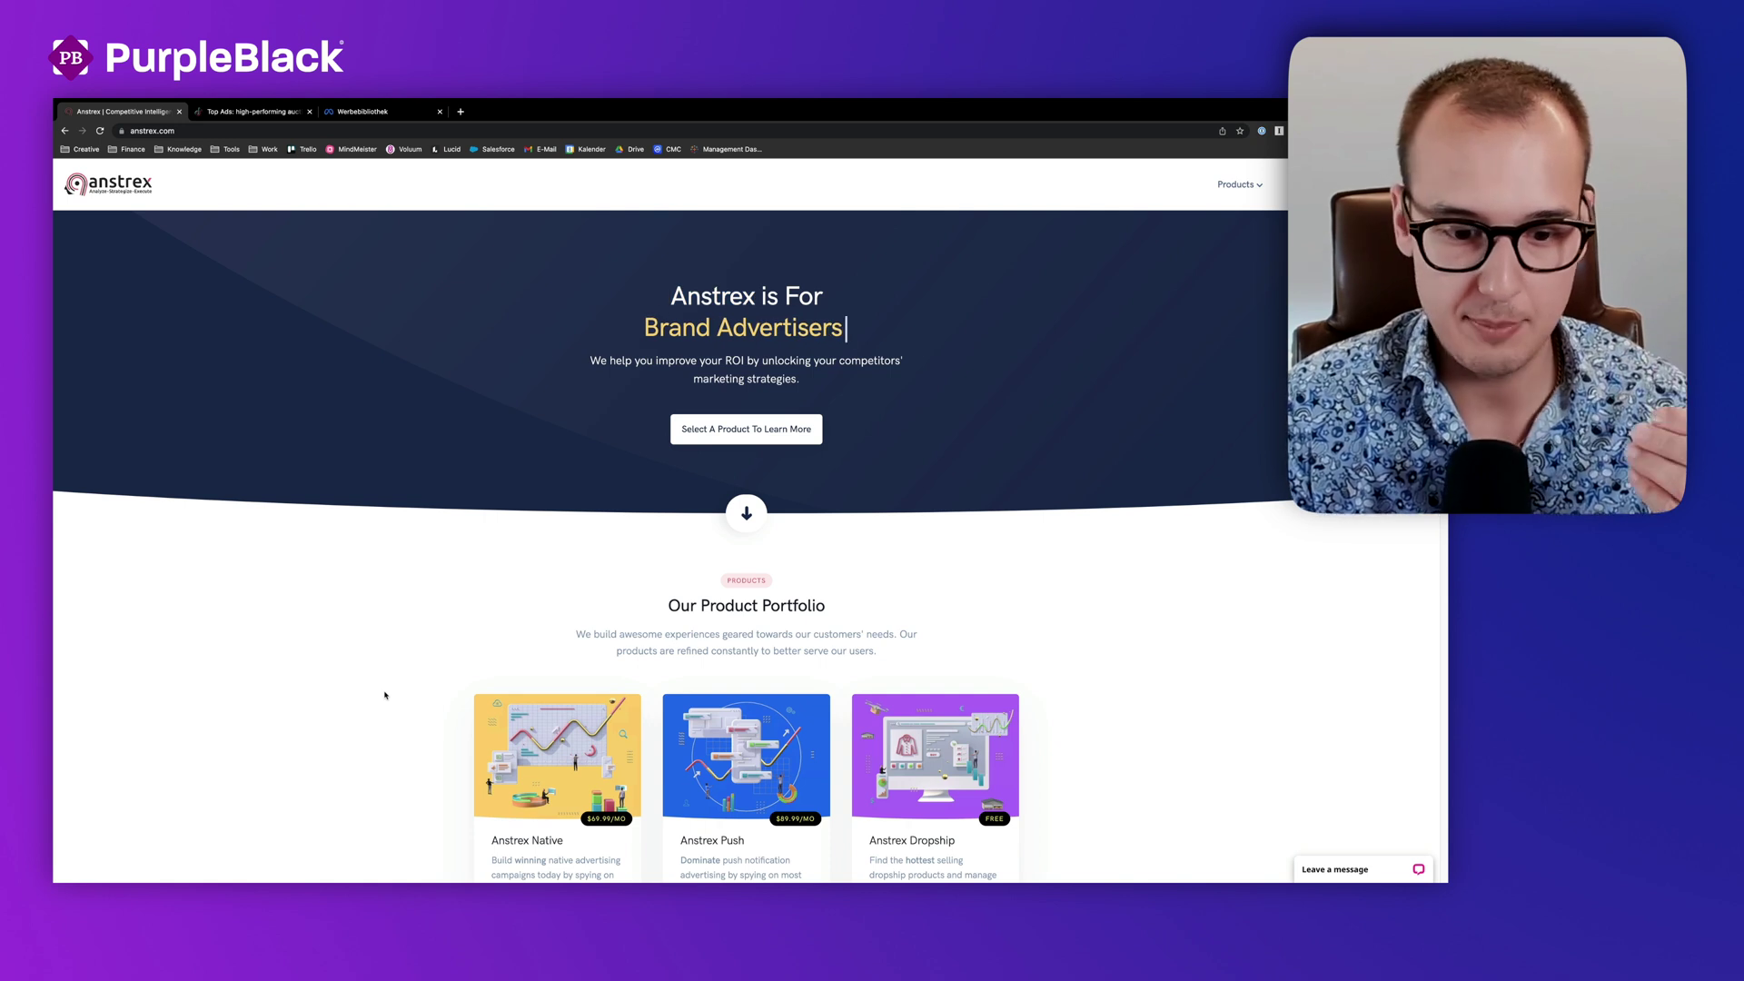
pyautogui.scroll(-3, 385, 695)
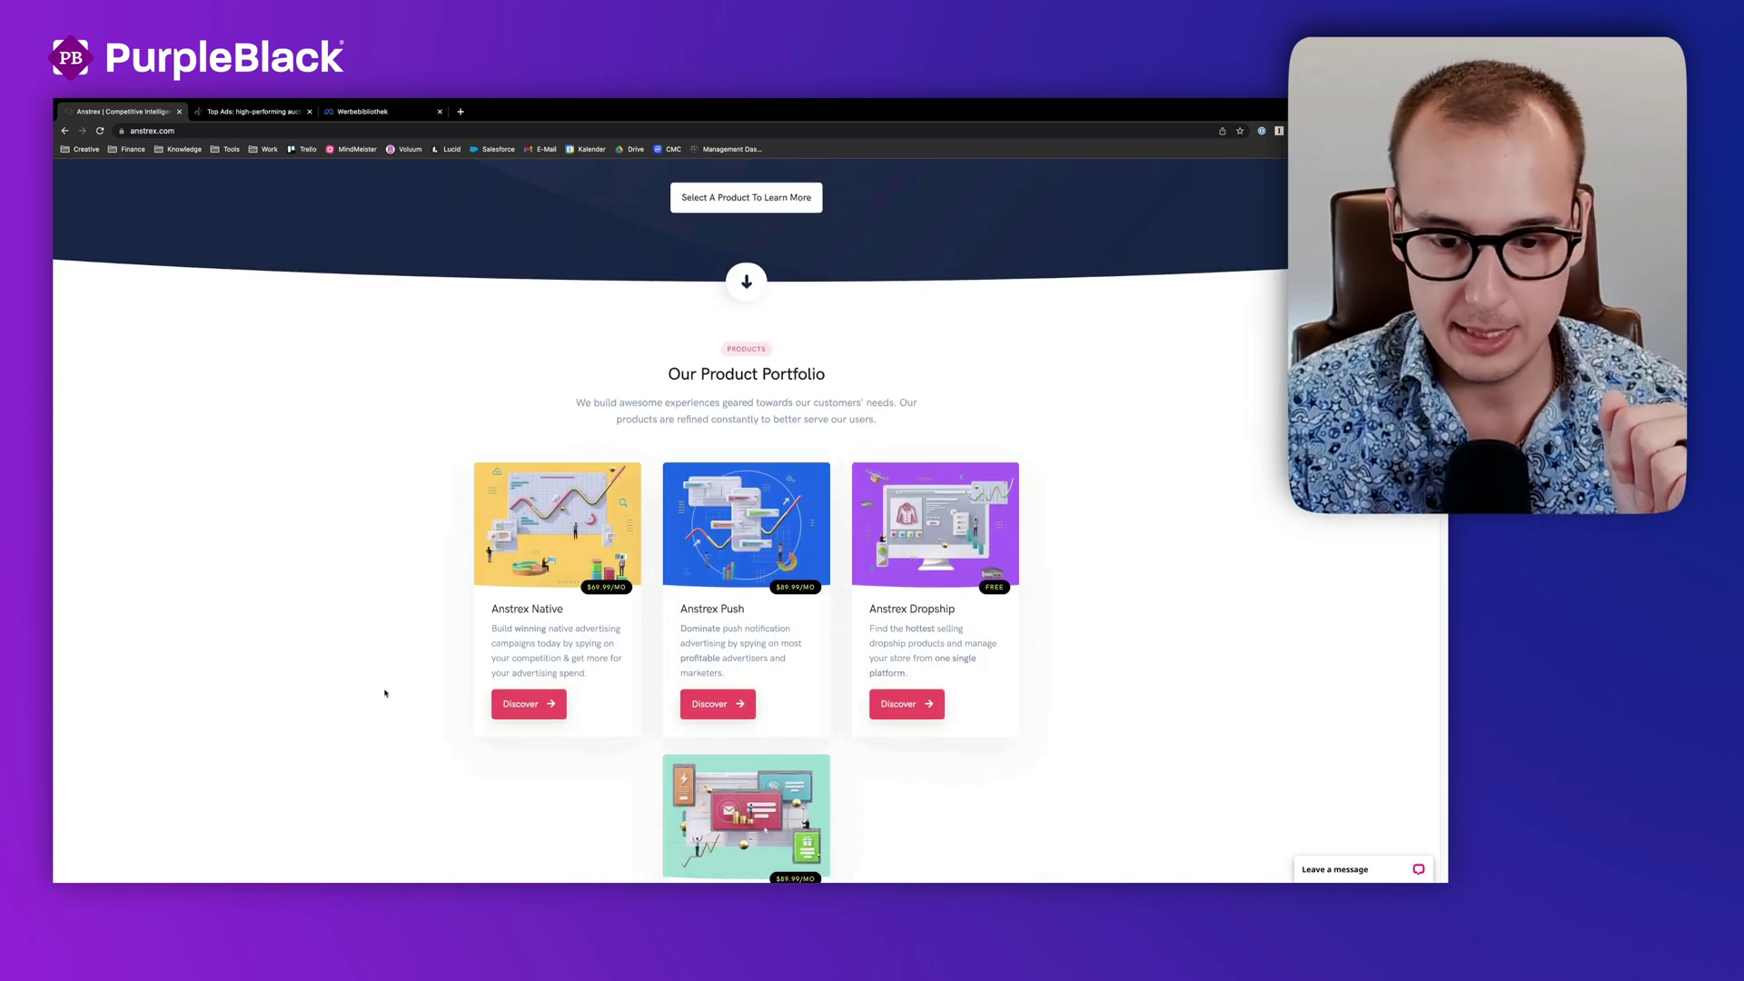
pyautogui.scroll(-1, 327, 675)
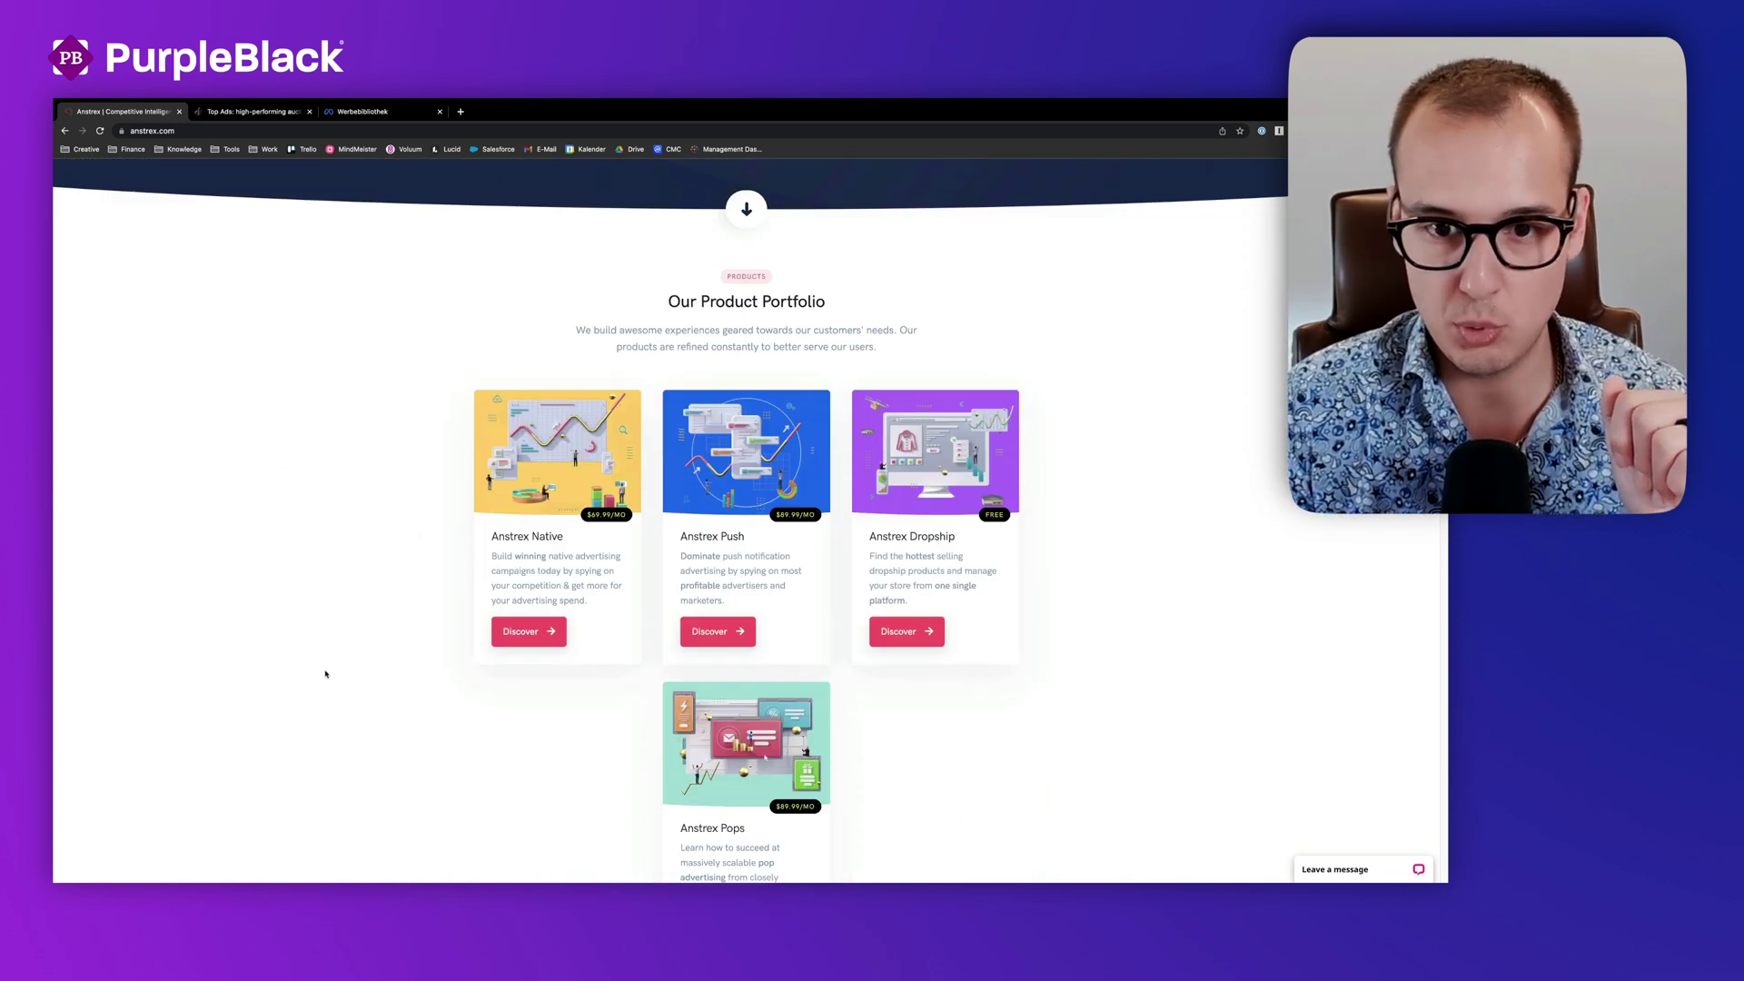
pyautogui.scroll(-1, 325, 674)
pyautogui.scroll(-1, 589, 471)
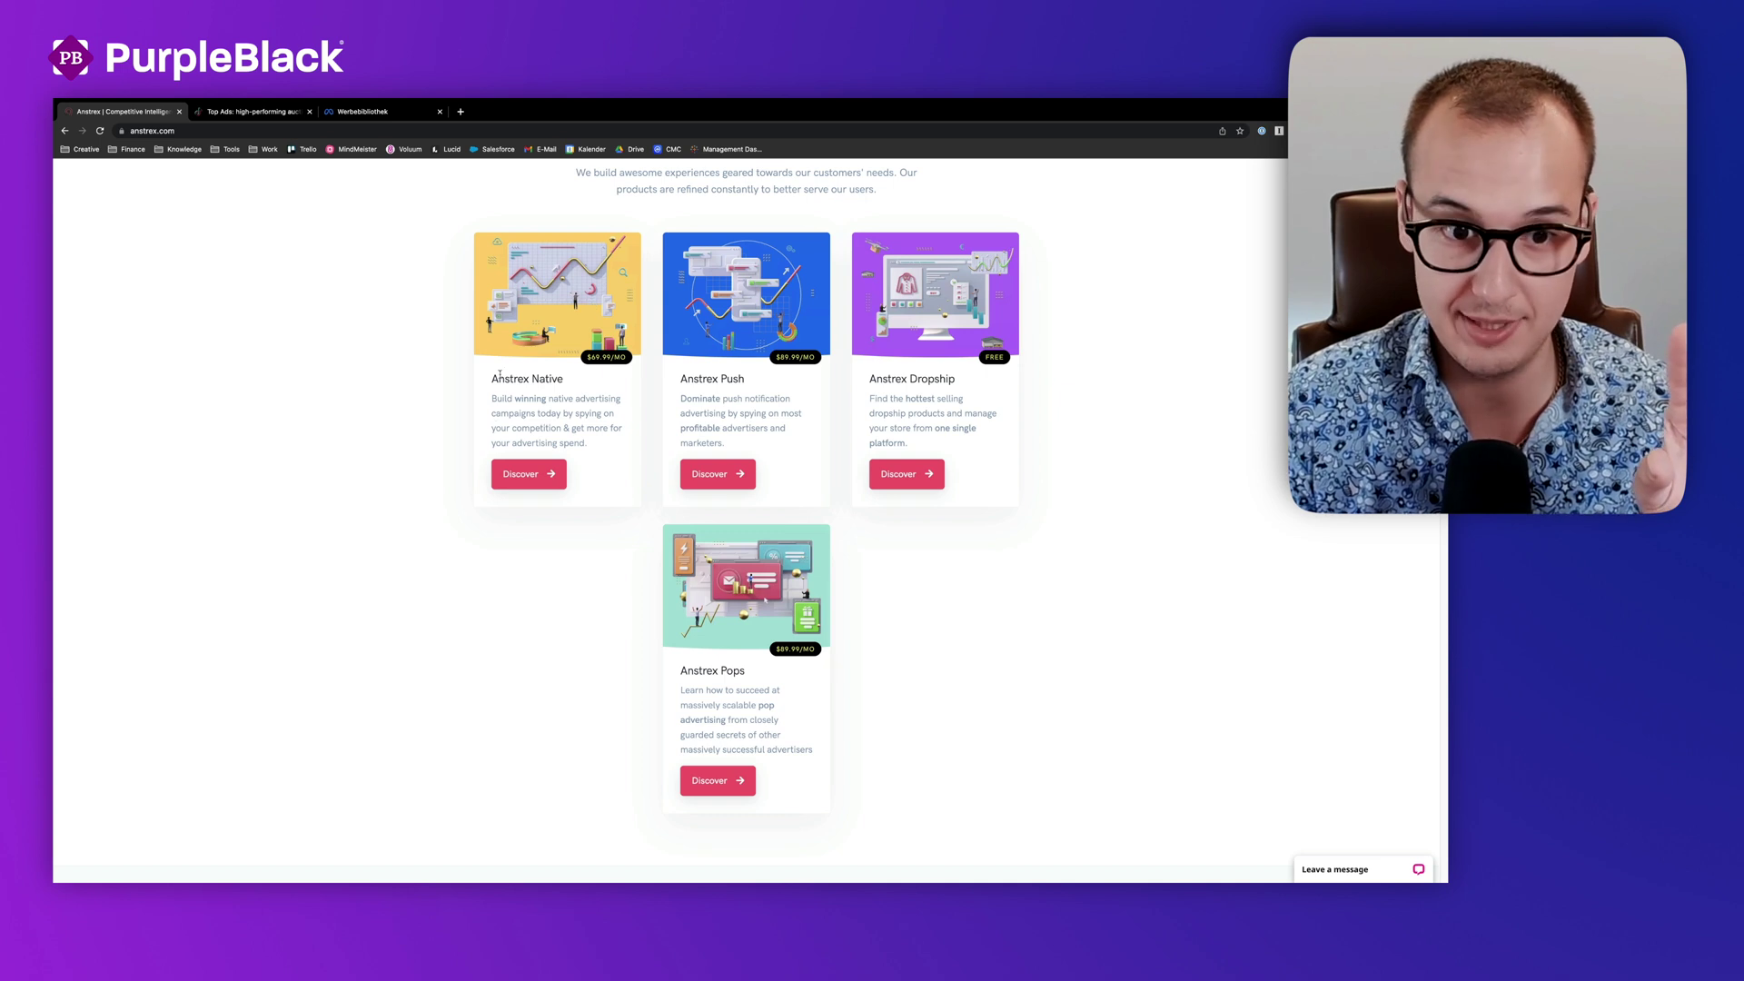
# Step: Compare the Anstrex Native, Push and Pops products, then open the Anstrex Native product page
pyautogui.moveTo(499, 374); pyautogui.dragTo(560, 379)
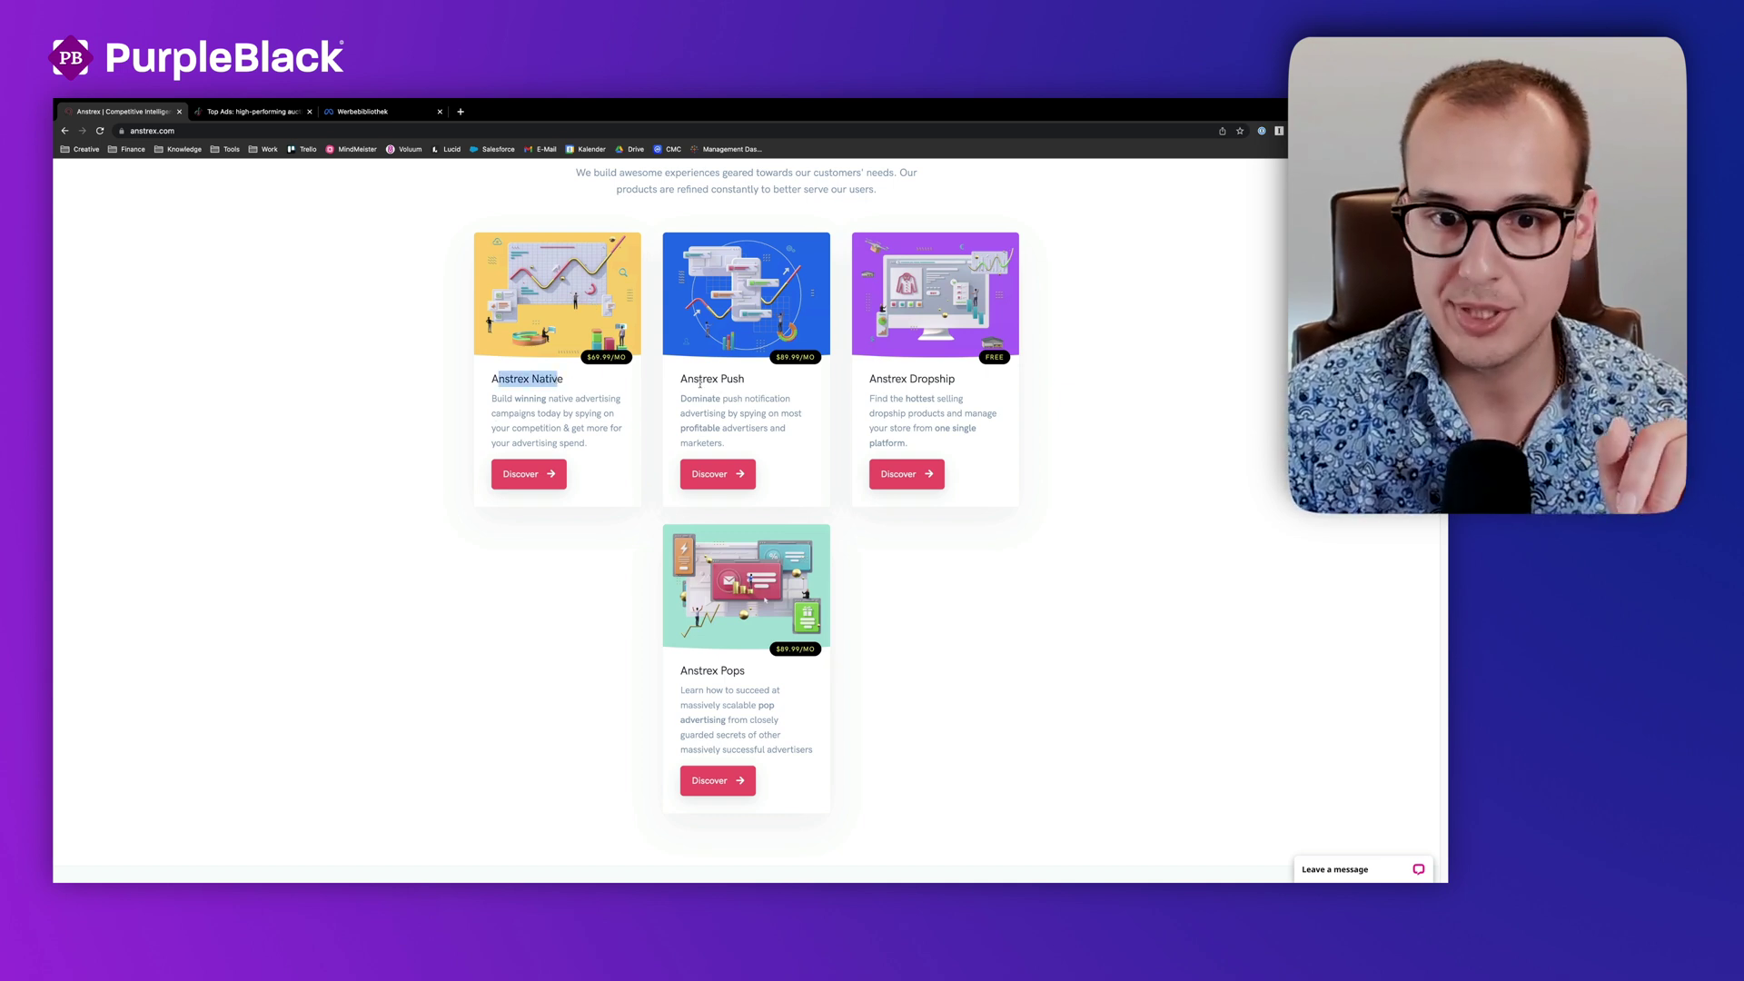
pyautogui.moveTo(681, 383); pyautogui.dragTo(759, 382)
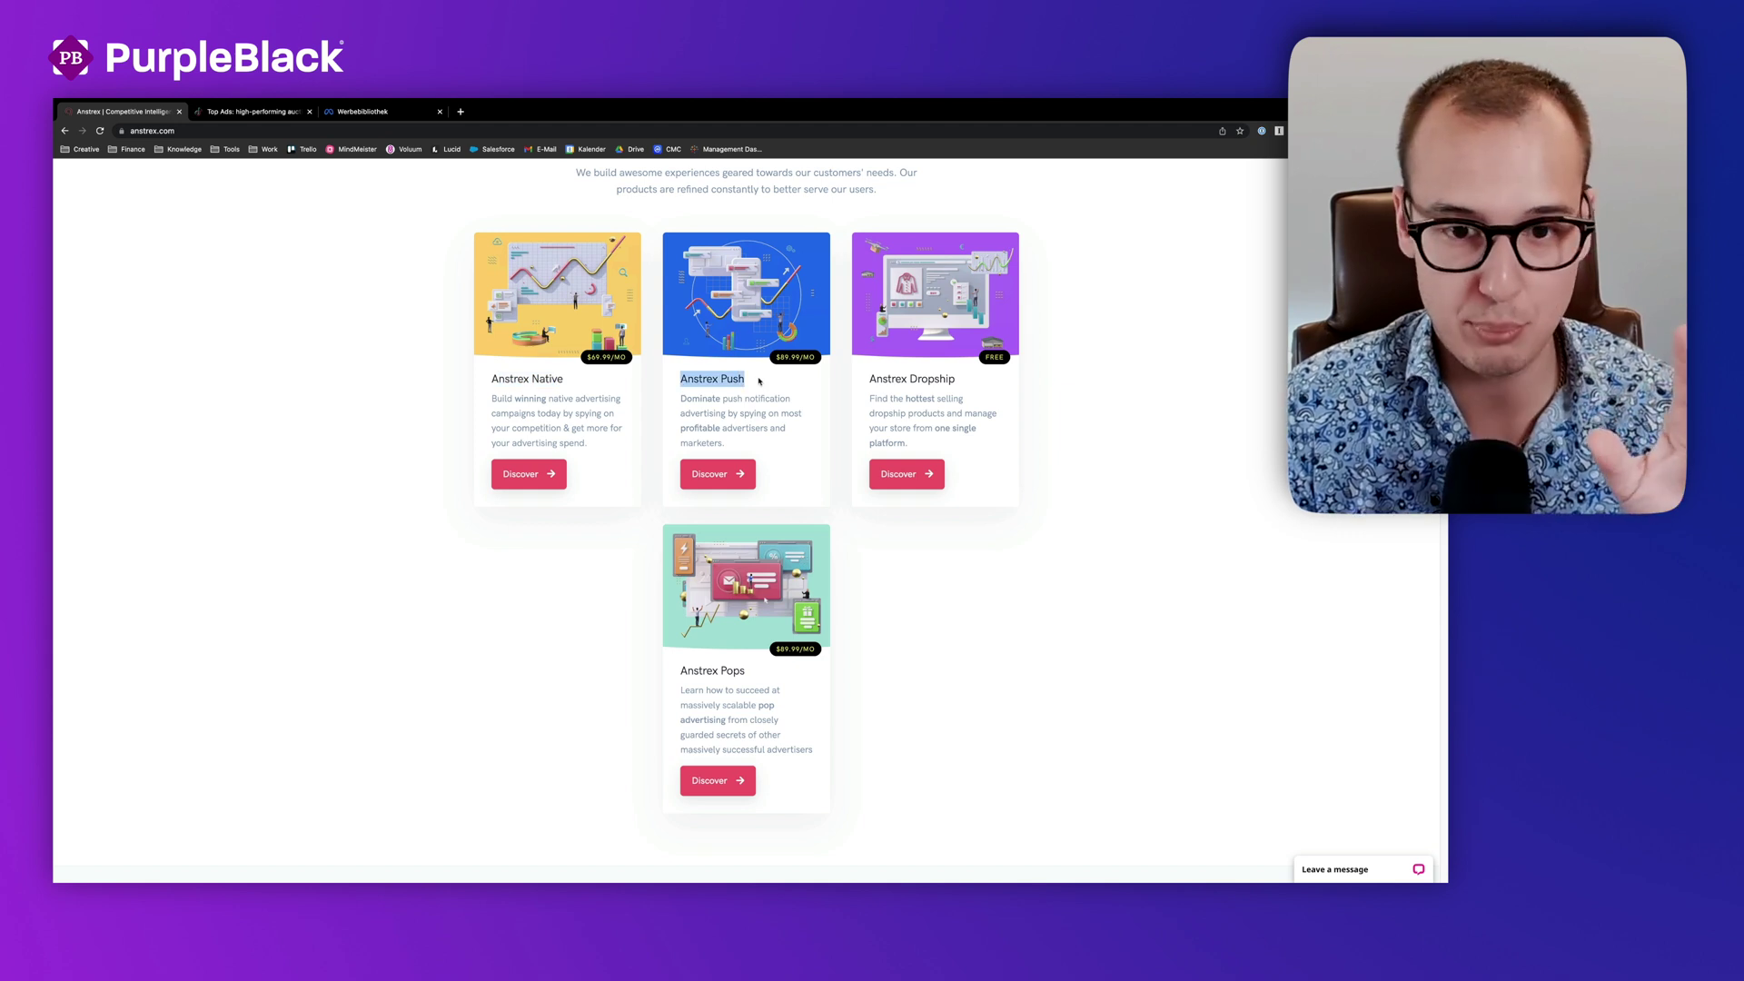
pyautogui.click(904, 379)
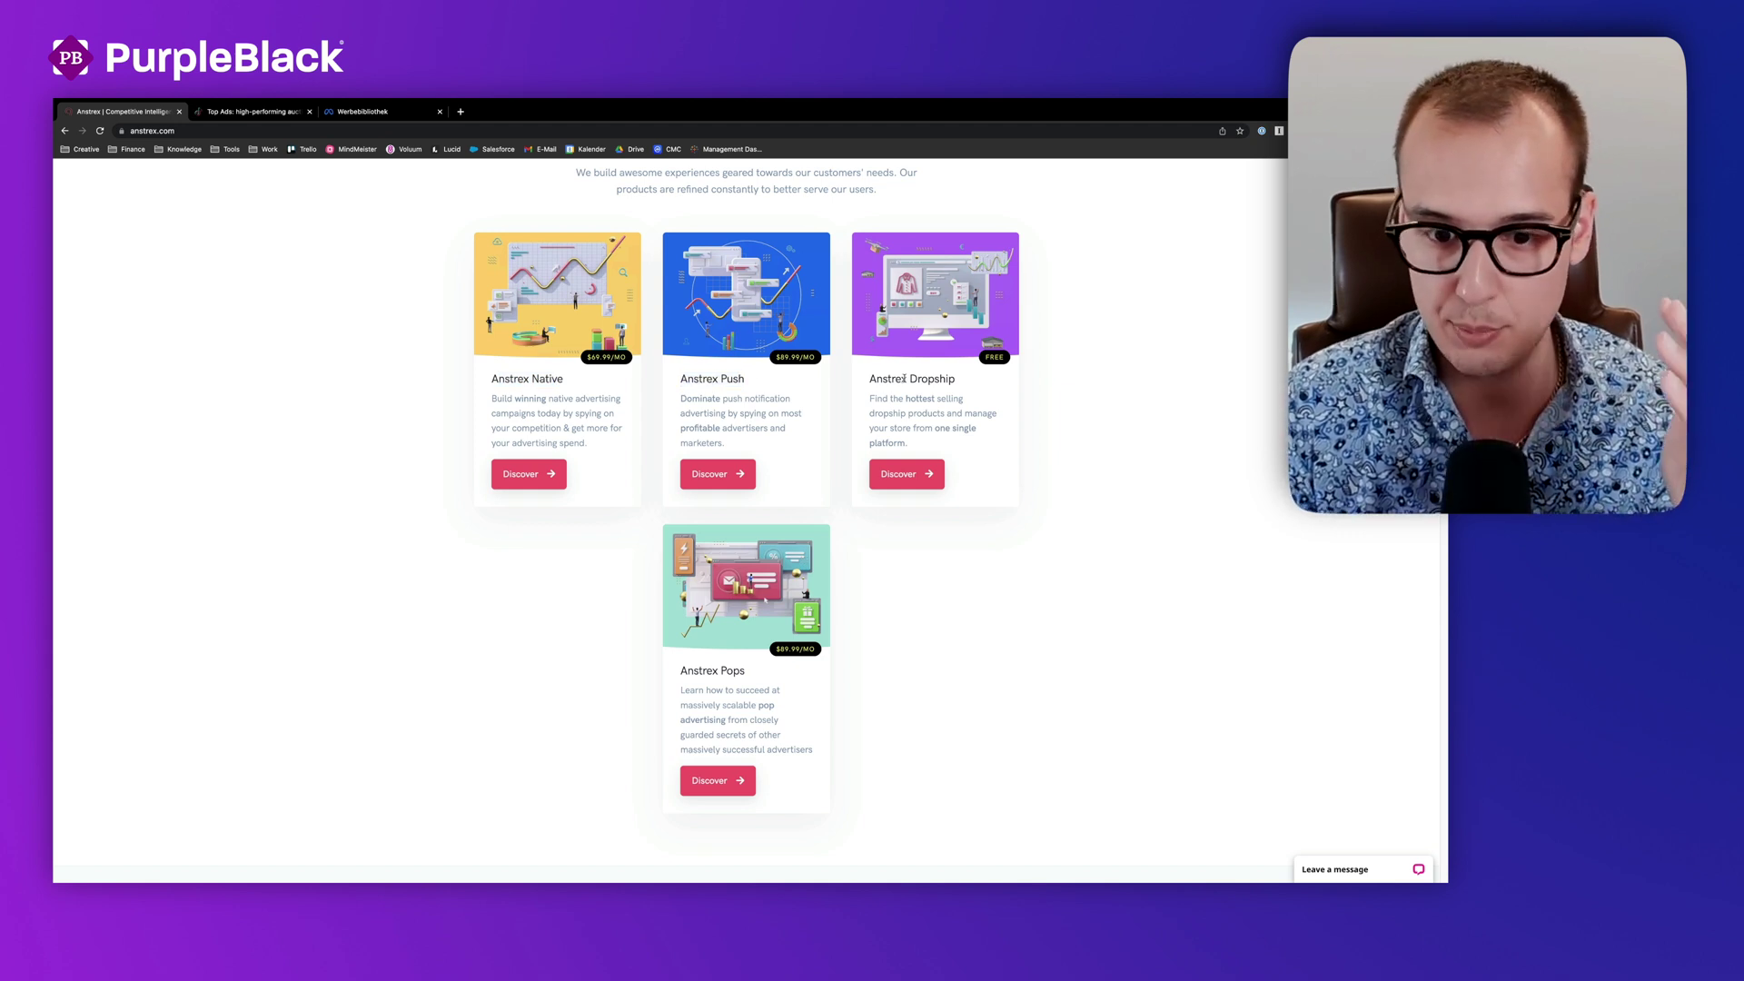
pyautogui.doubleClick(734, 677)
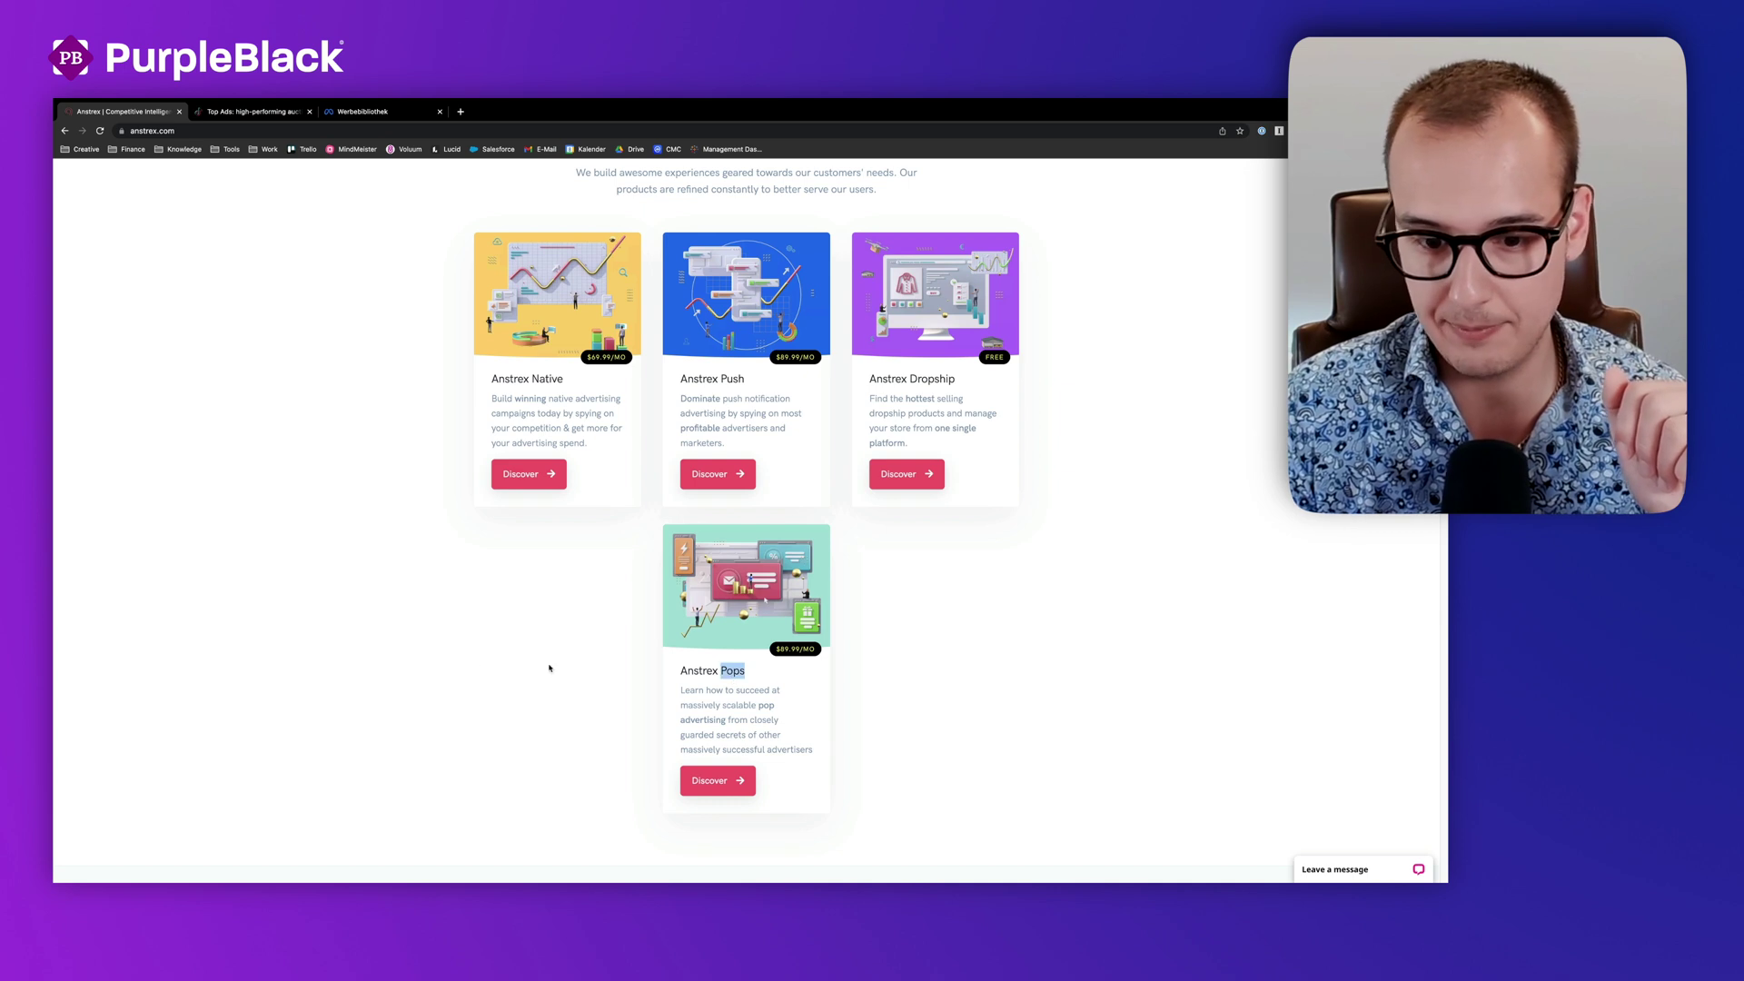
pyautogui.click(488, 664)
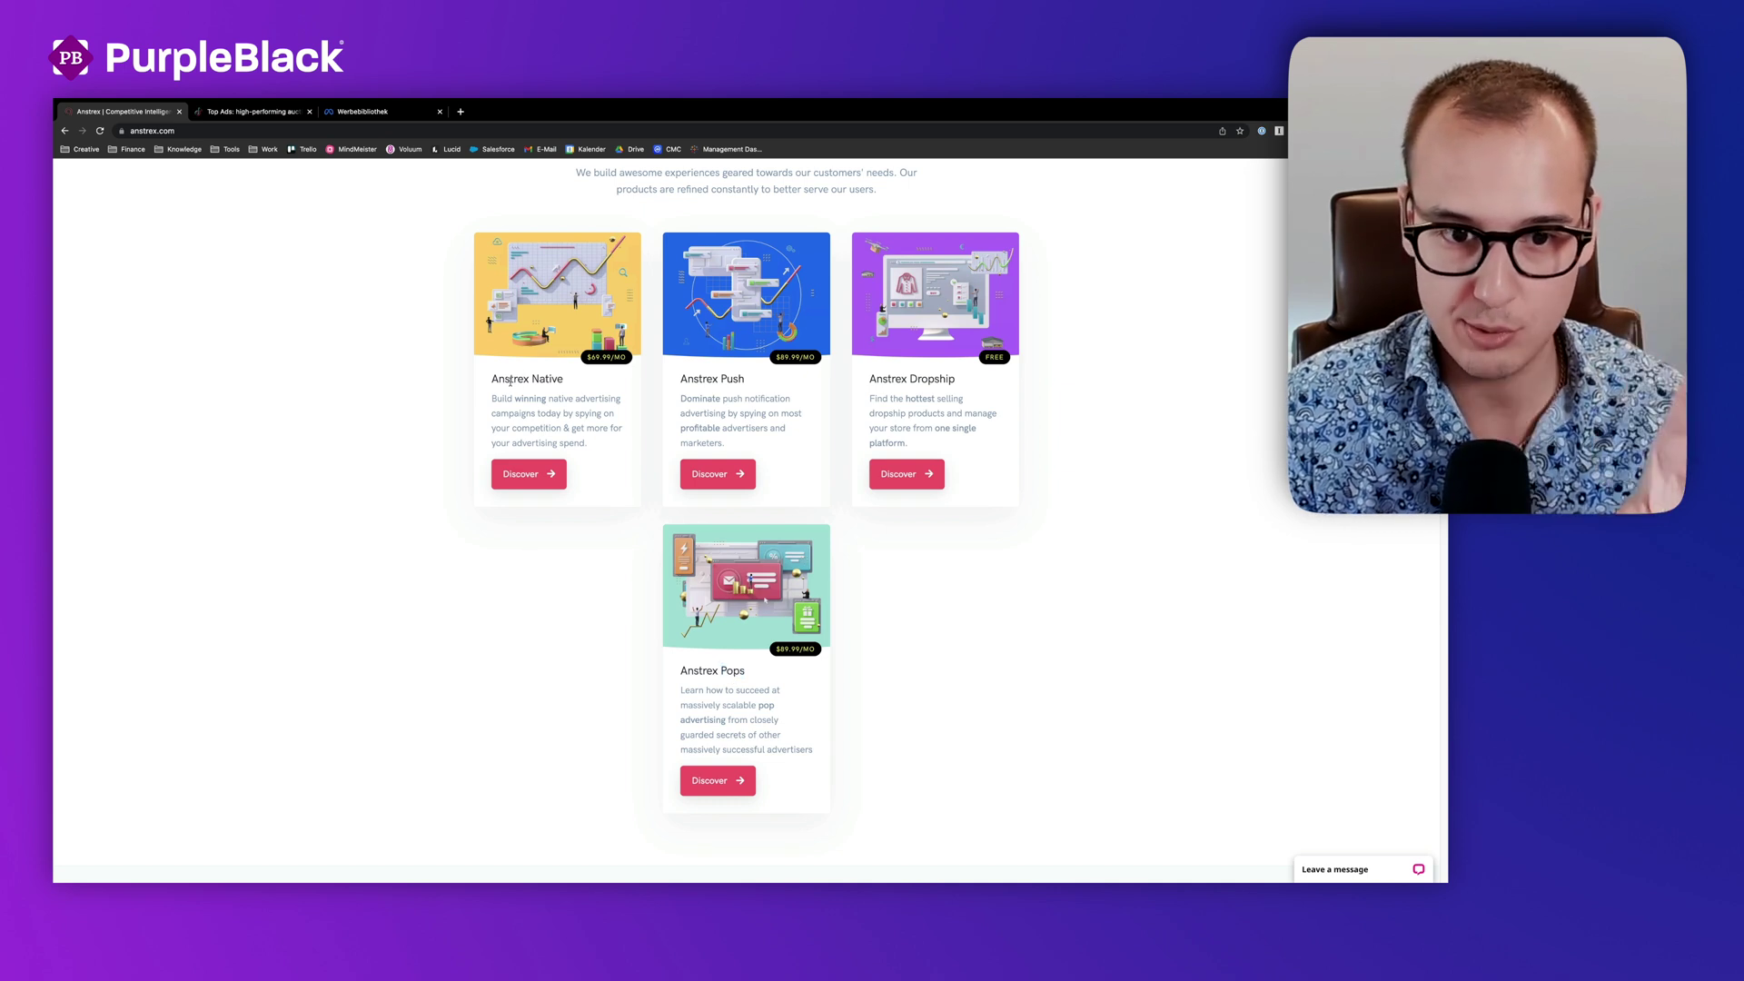
pyautogui.moveTo(509, 382); pyautogui.dragTo(542, 378)
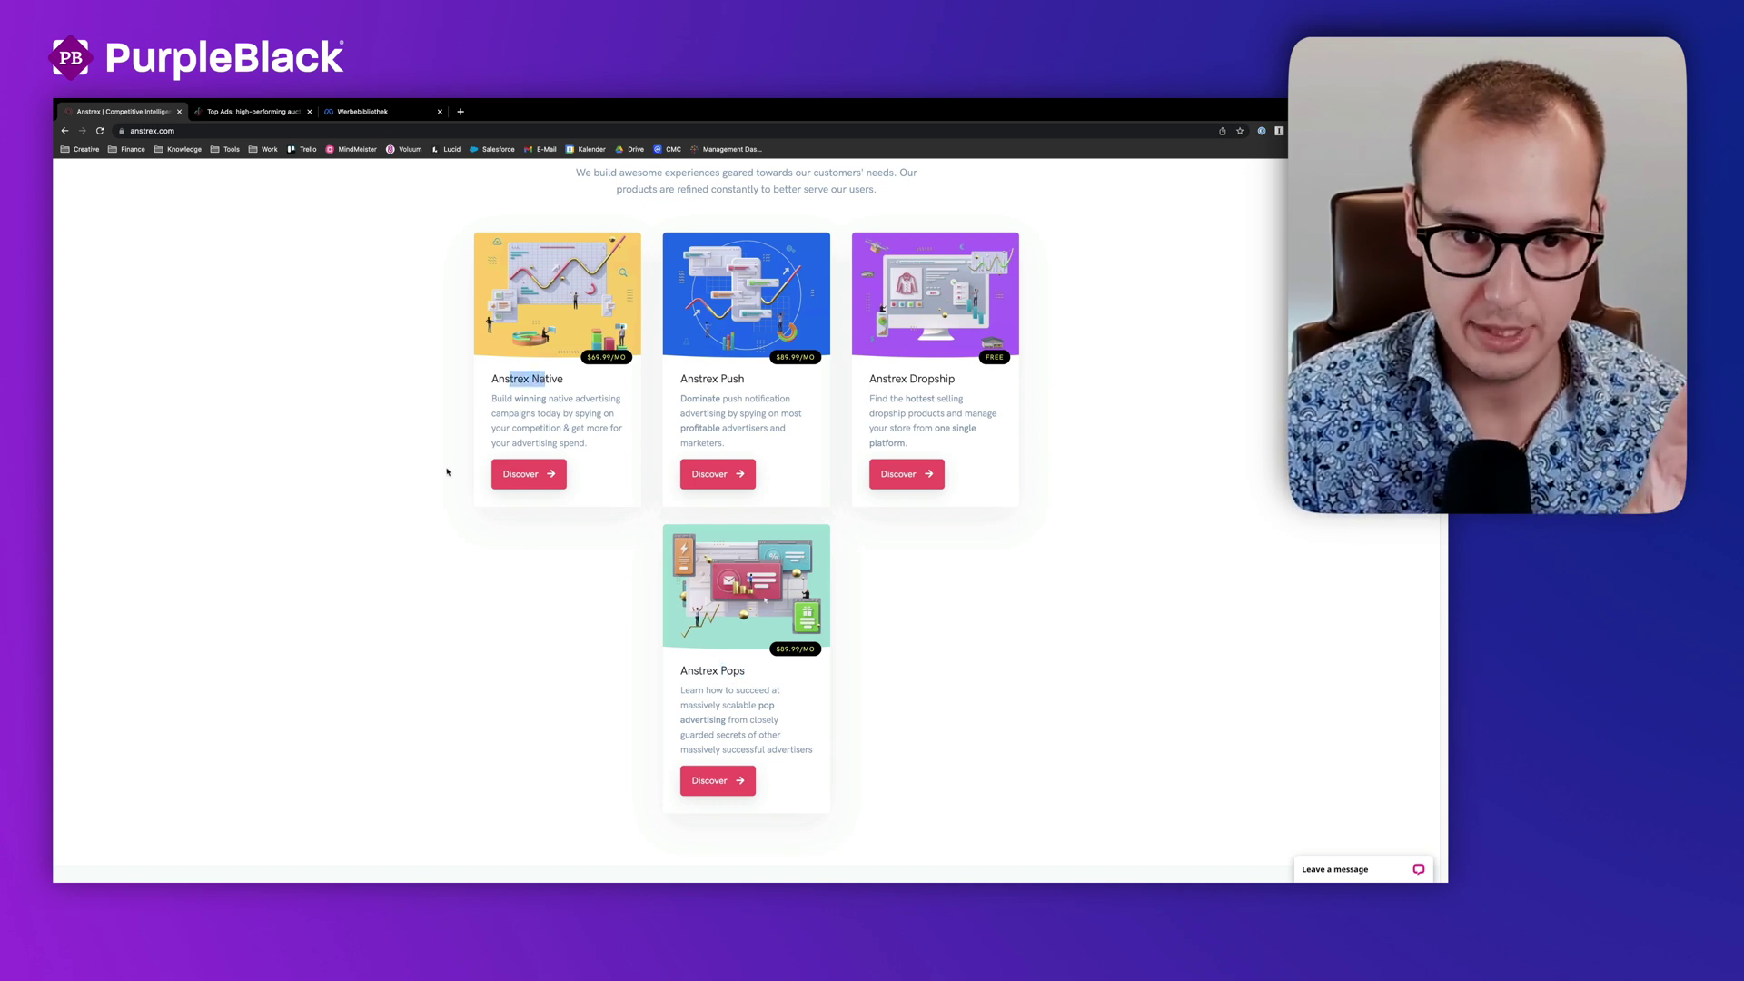
pyautogui.click(591, 357)
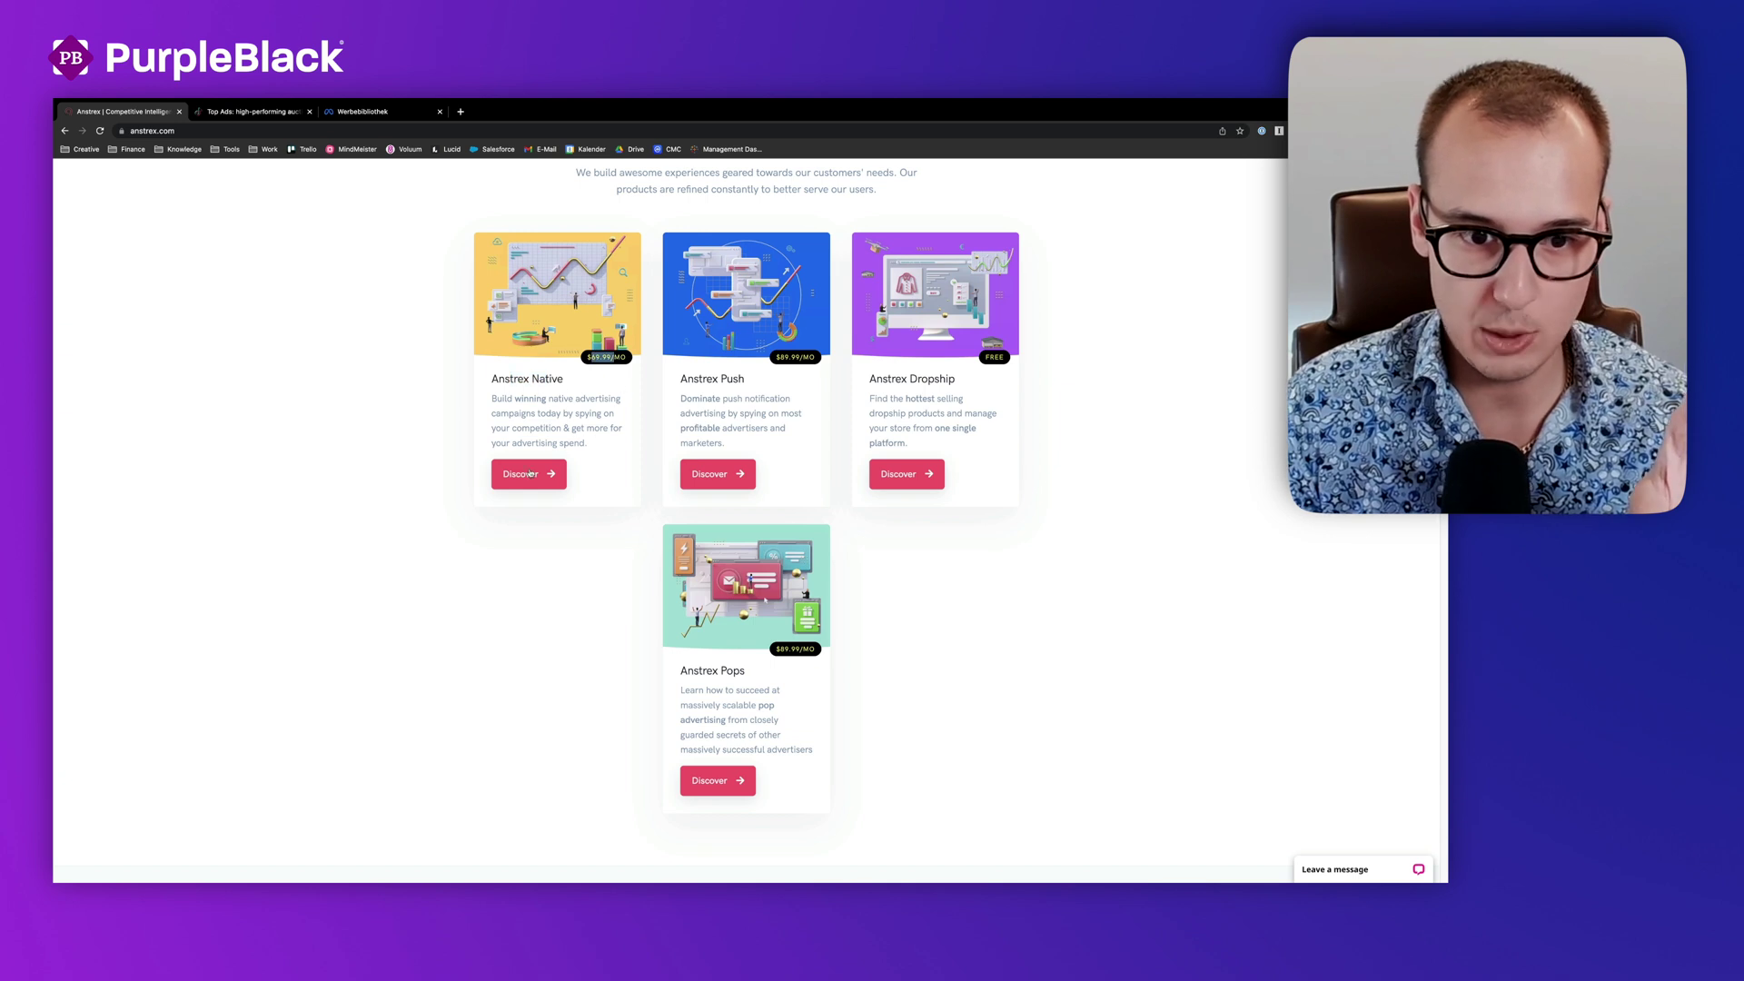
pyautogui.click(529, 474)
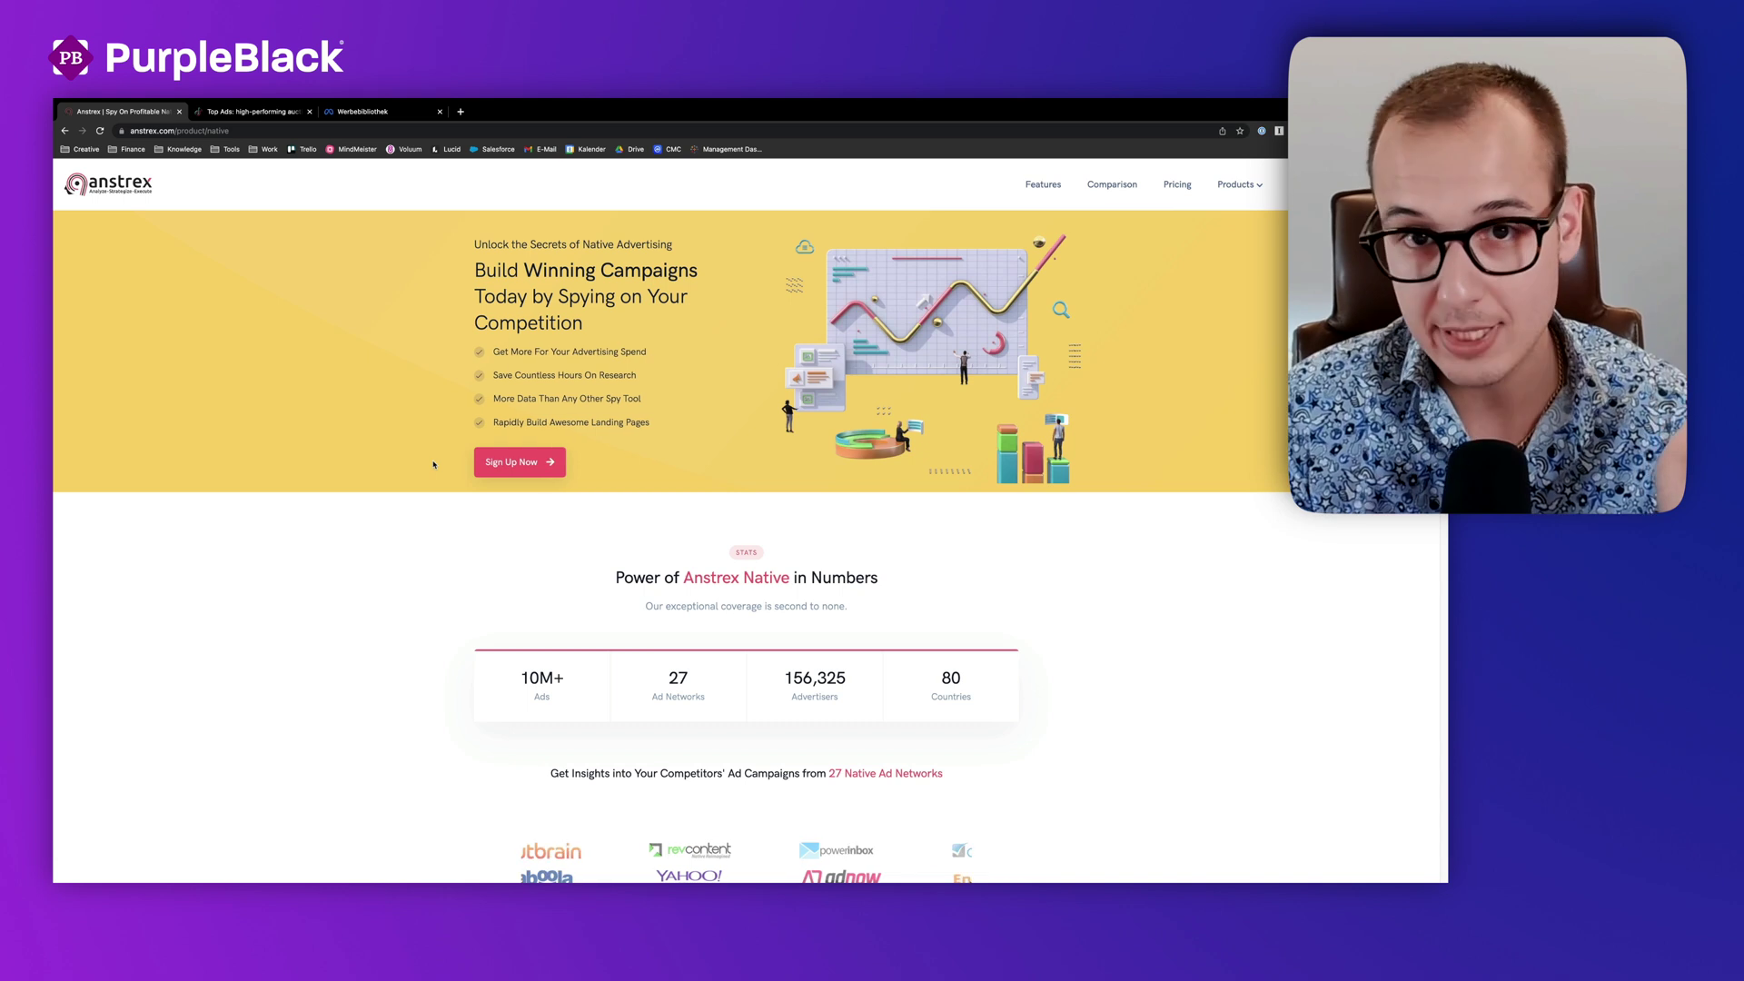
# Step: Open the Native pricing plans in a new tab and return to the product tab
pyautogui.click(1171, 188)
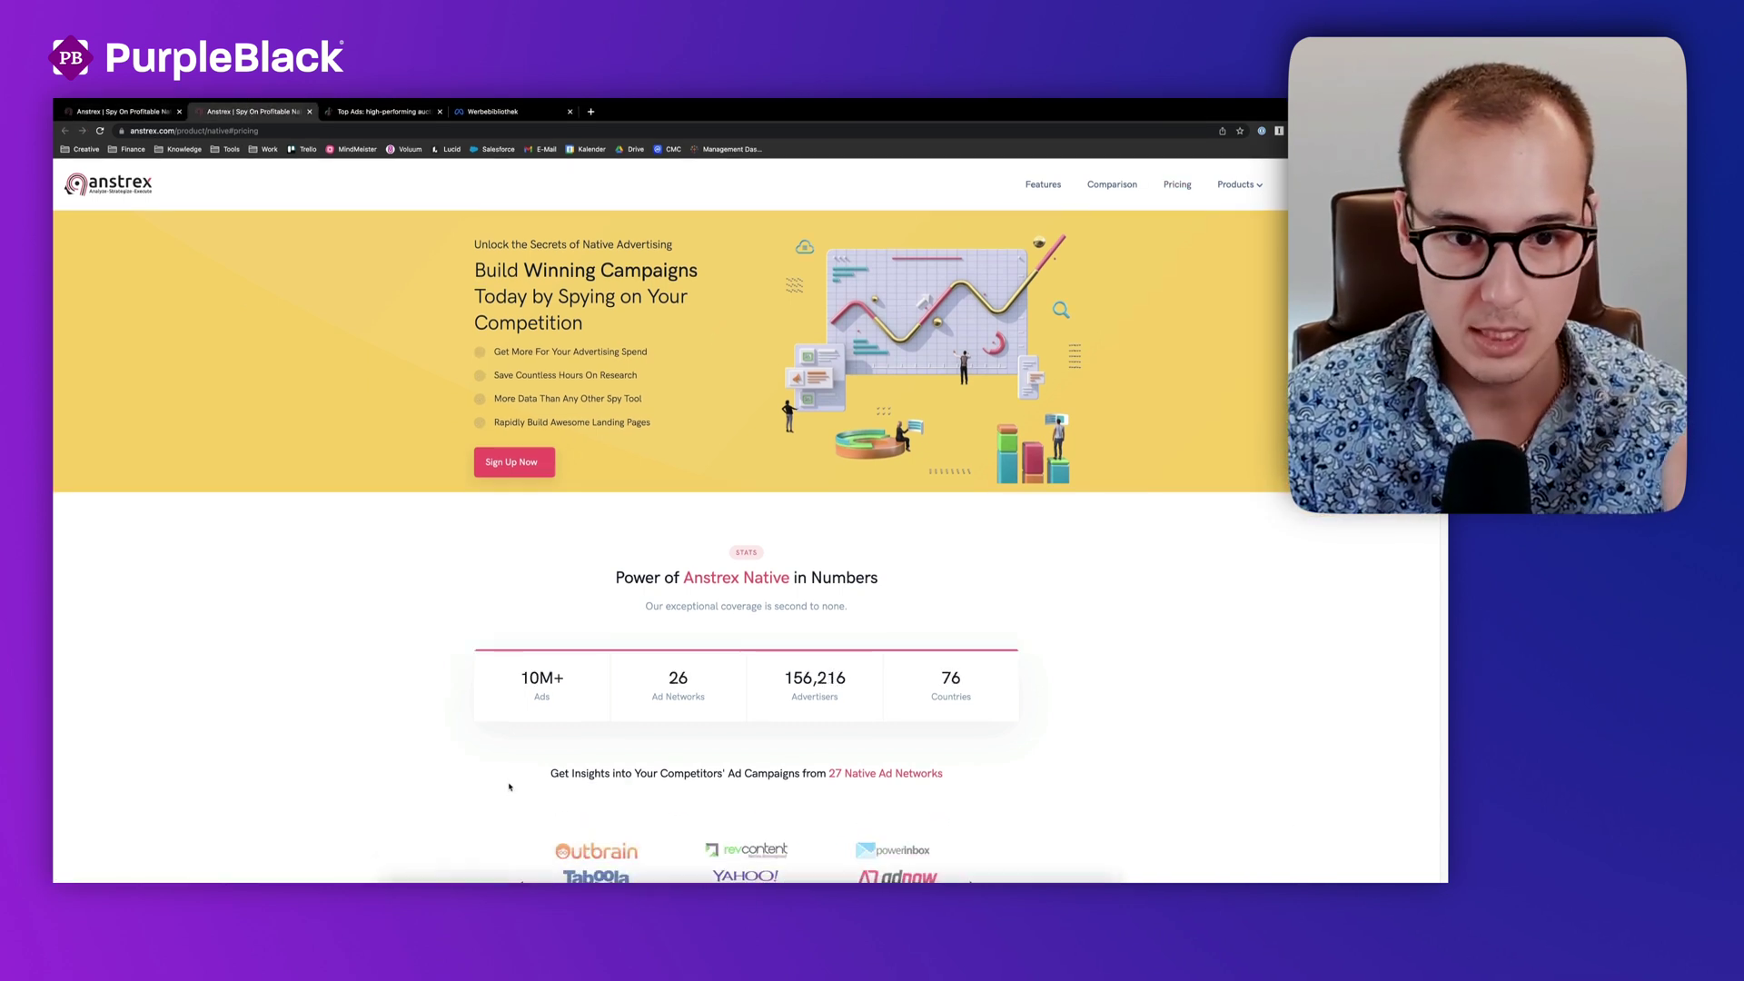
pyautogui.click(1186, 188)
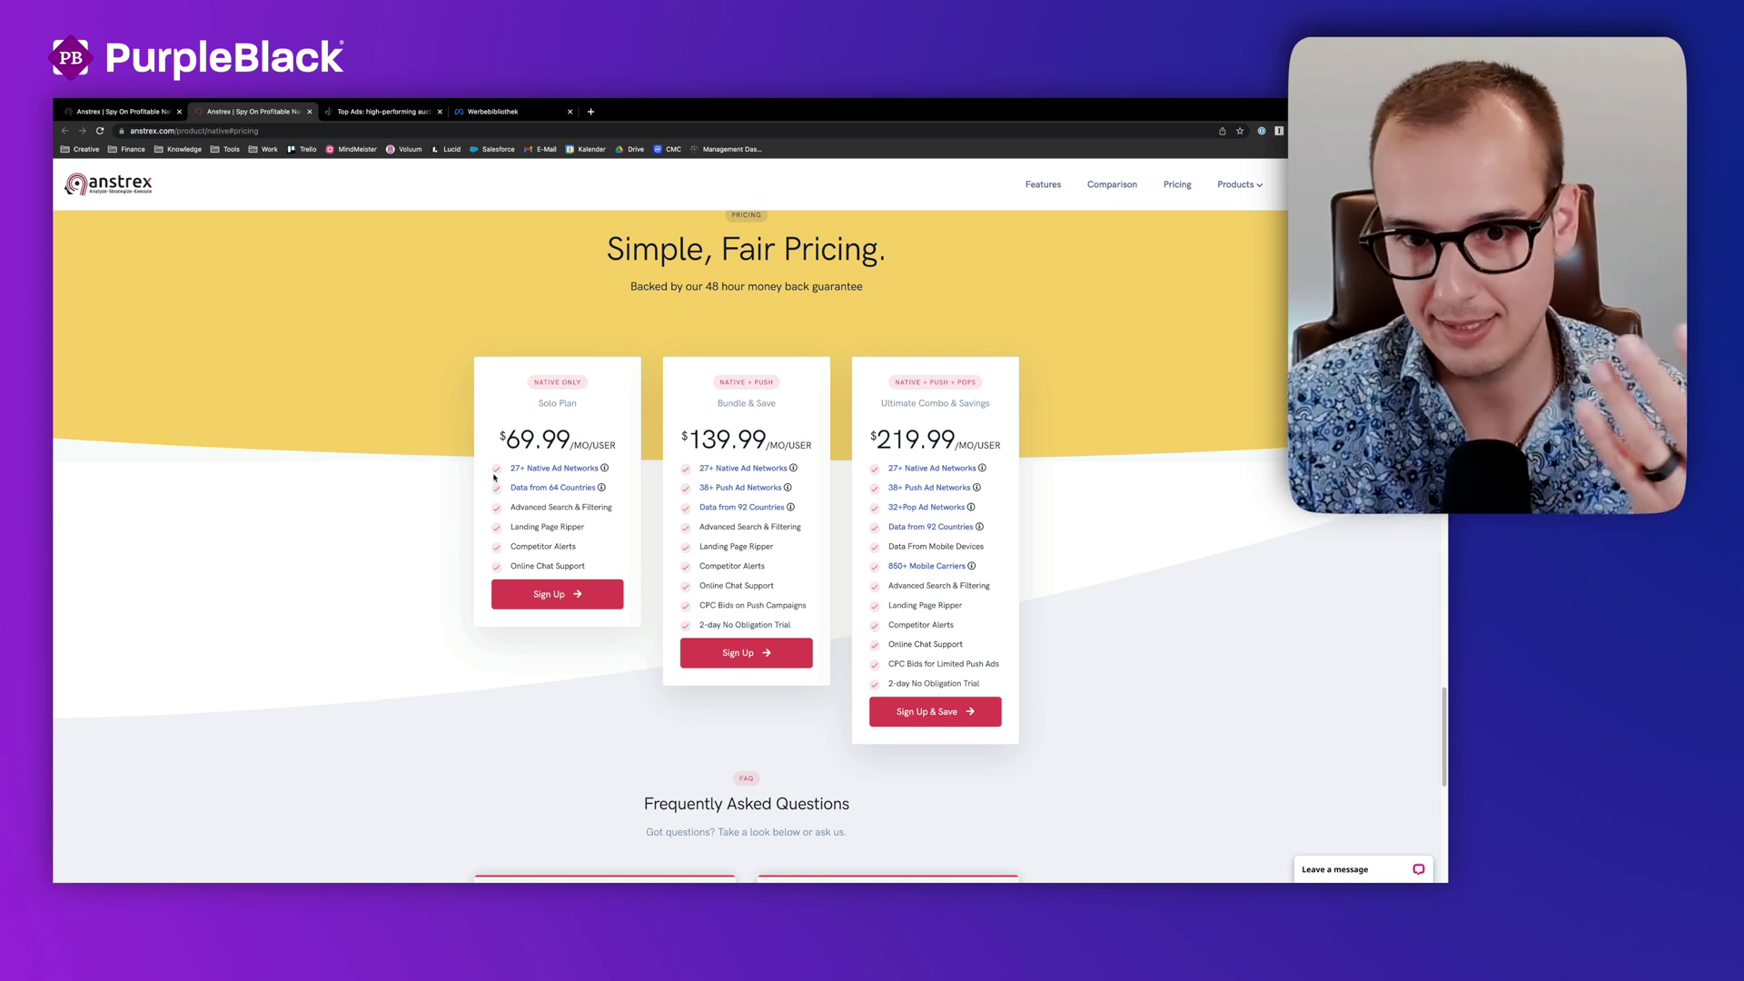
pyautogui.hotkey('ctrl', 'shift', 'Tab')
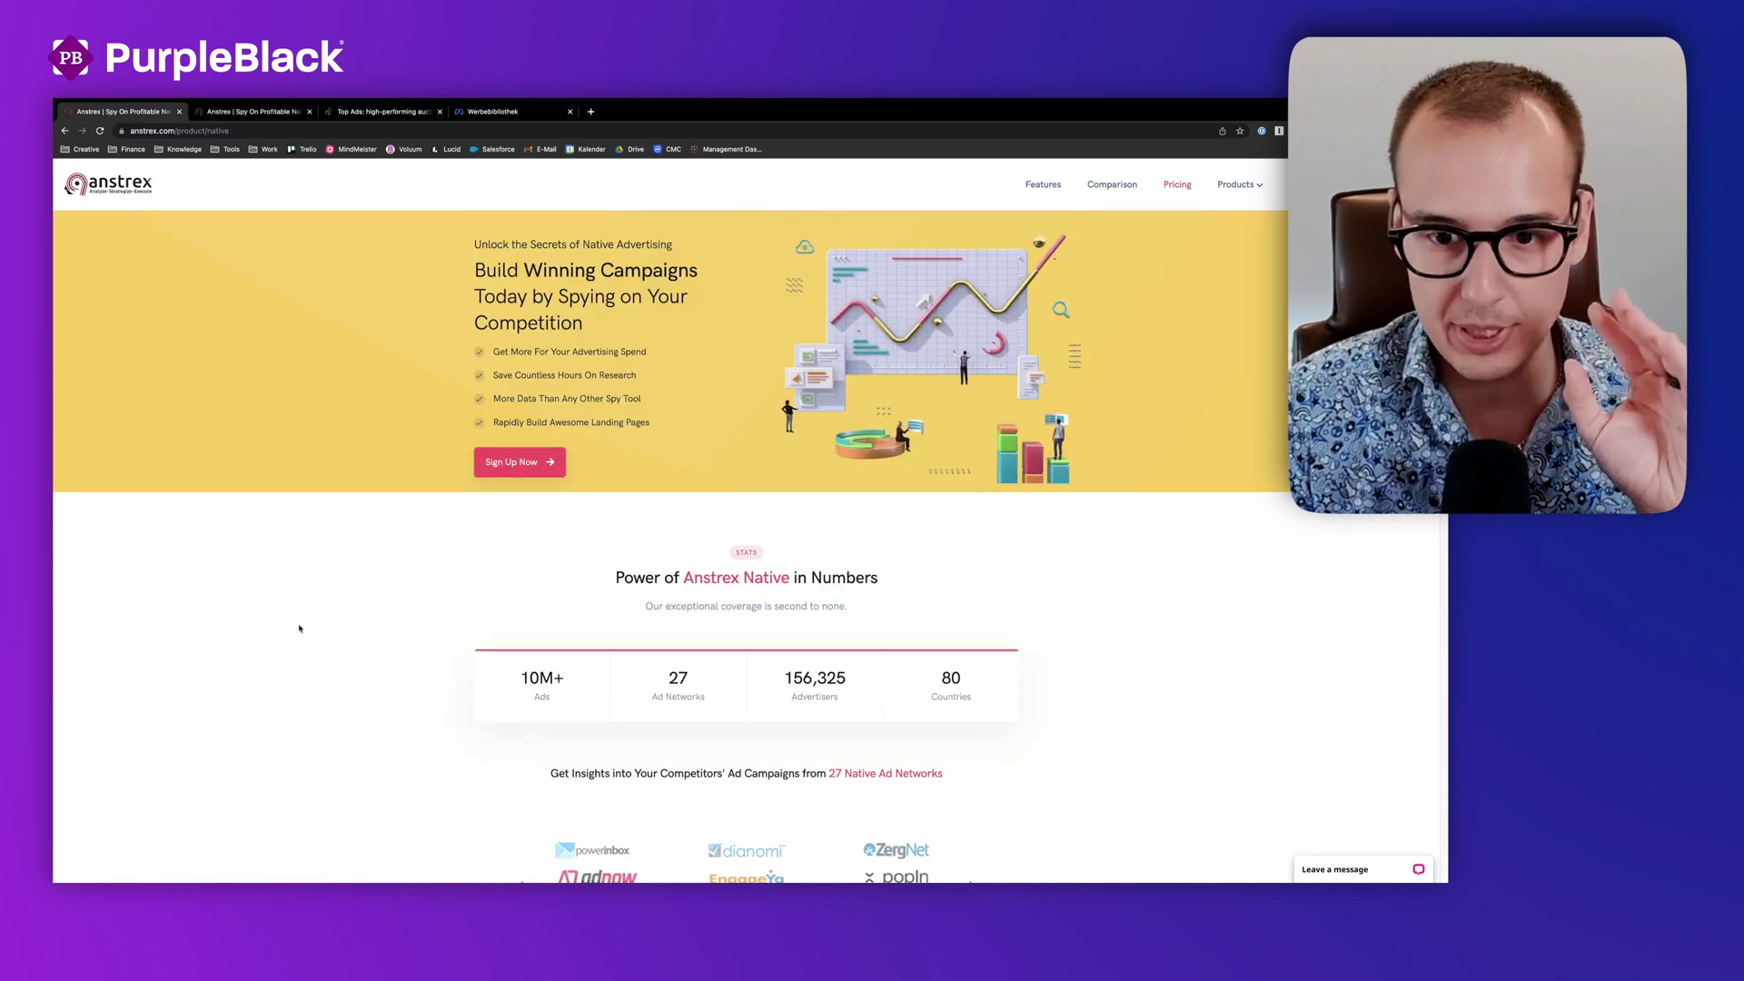
# Step: Cycle through the 27 native ad-network logos in the carousel
pyautogui.scroll(-5, 299, 628)
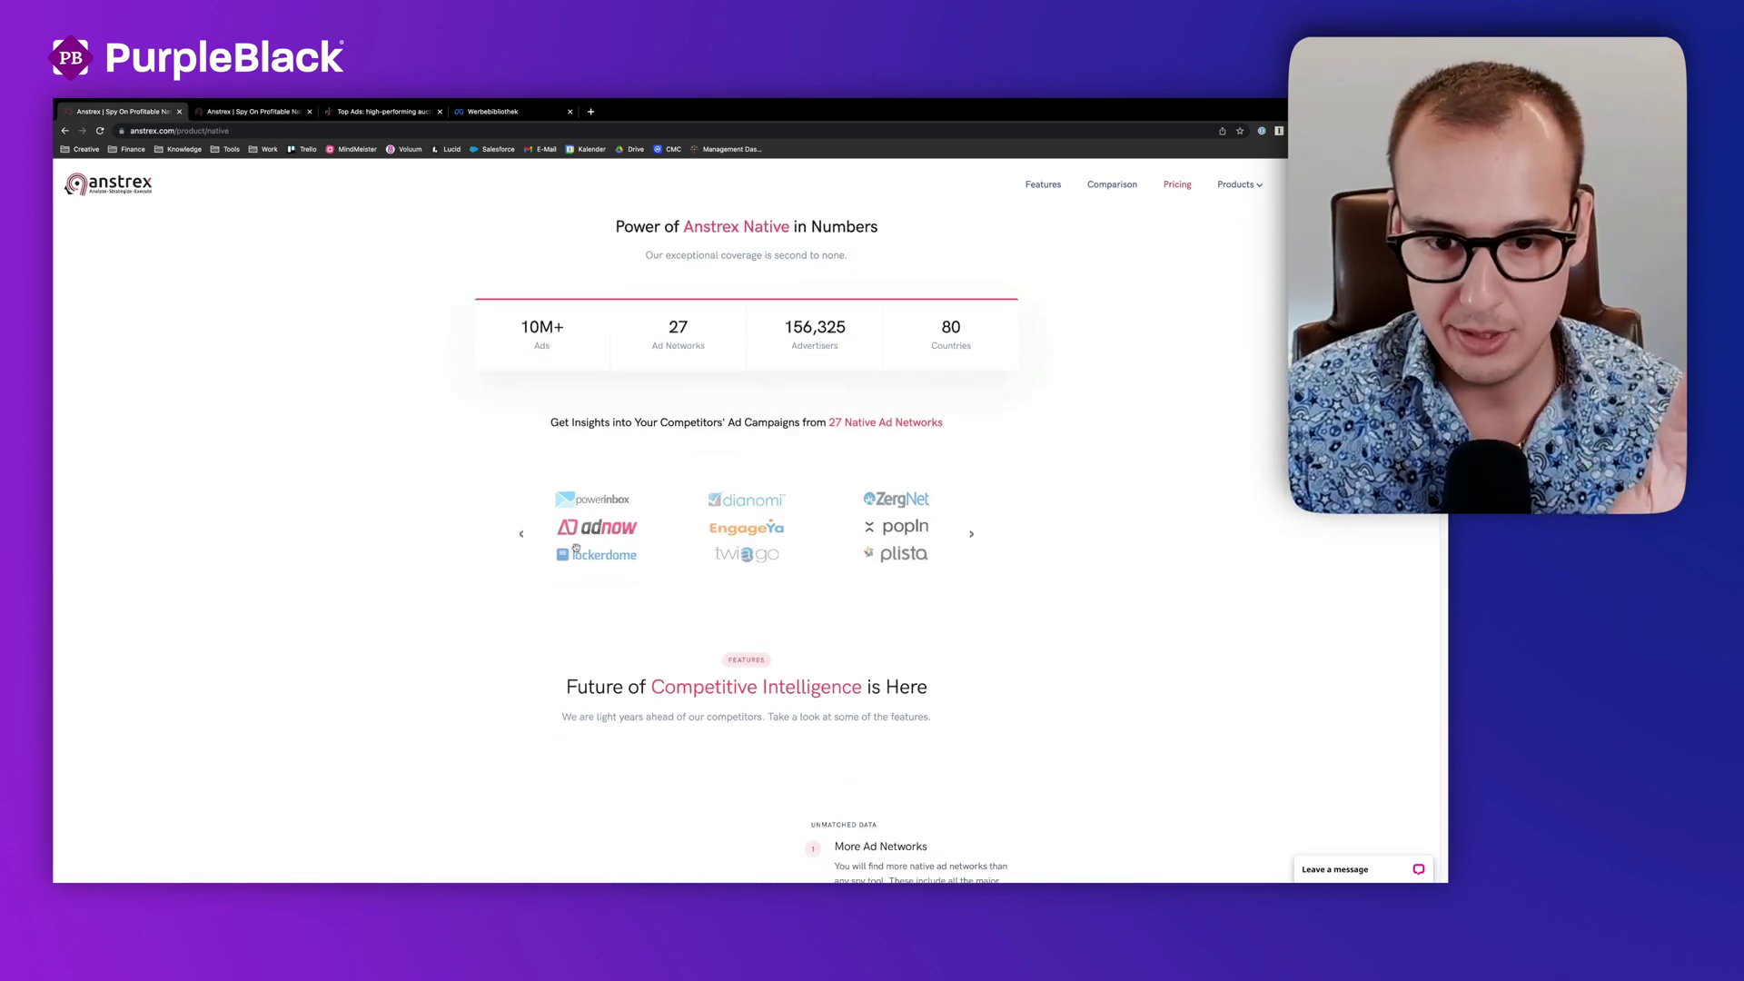
pyautogui.click(965, 539)
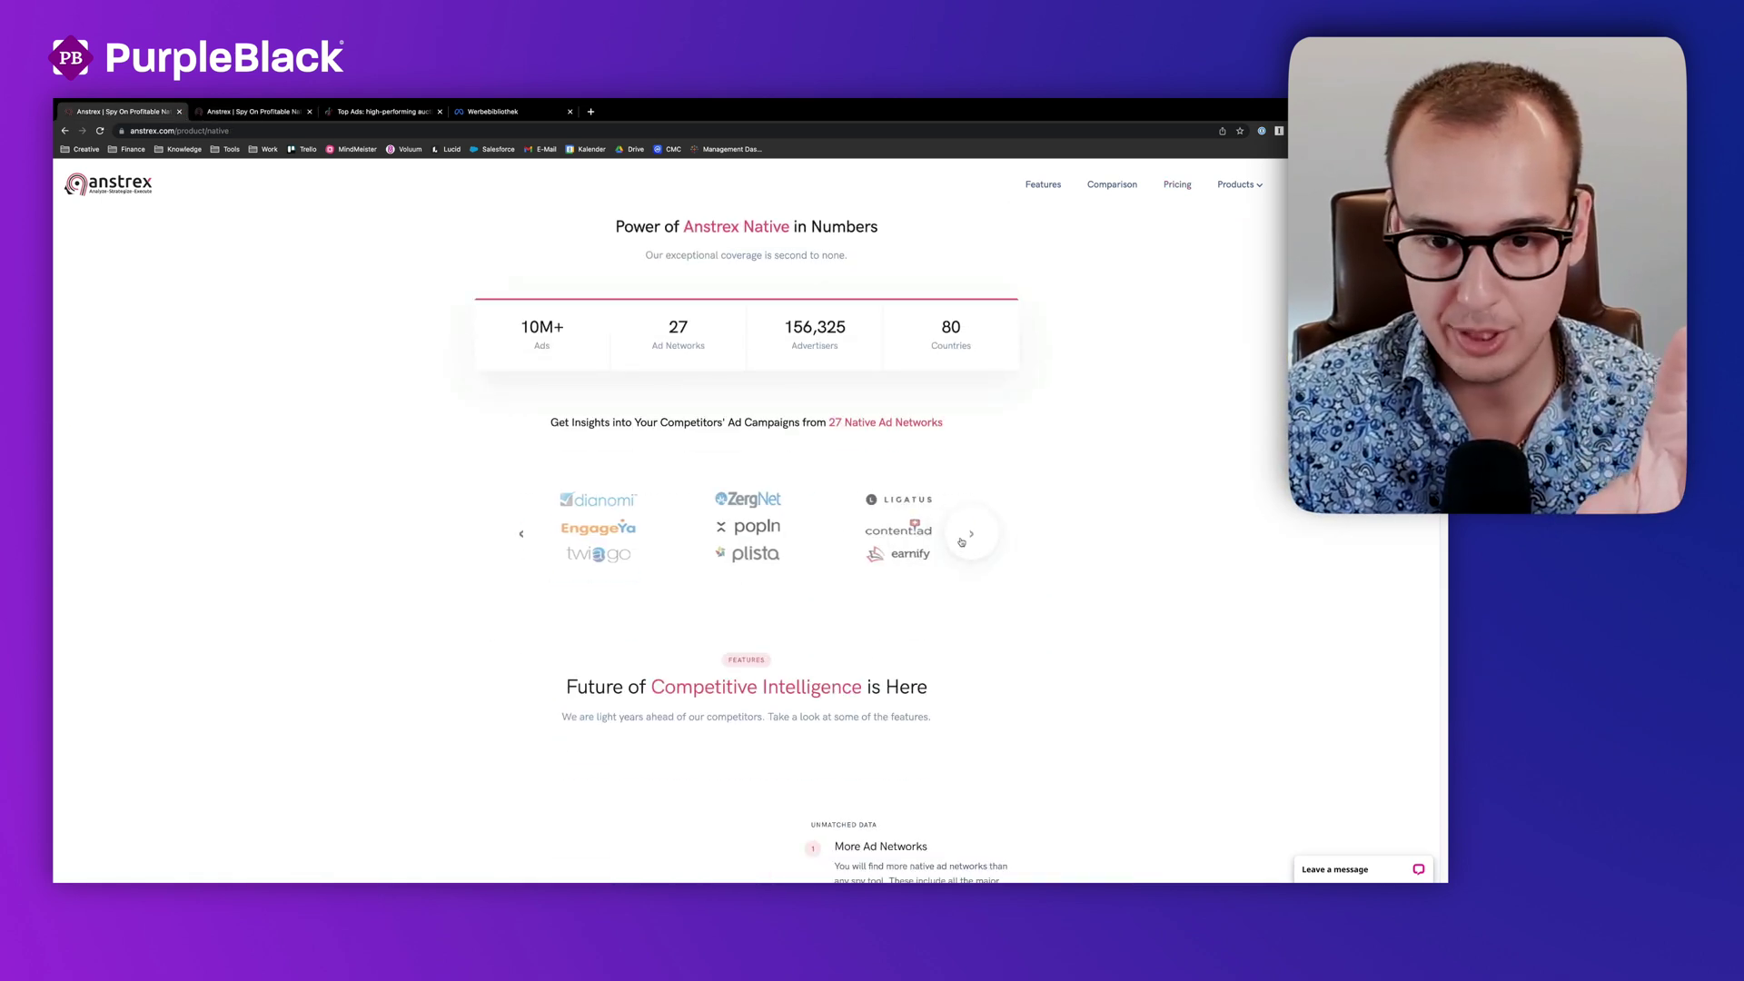
pyautogui.click(967, 536)
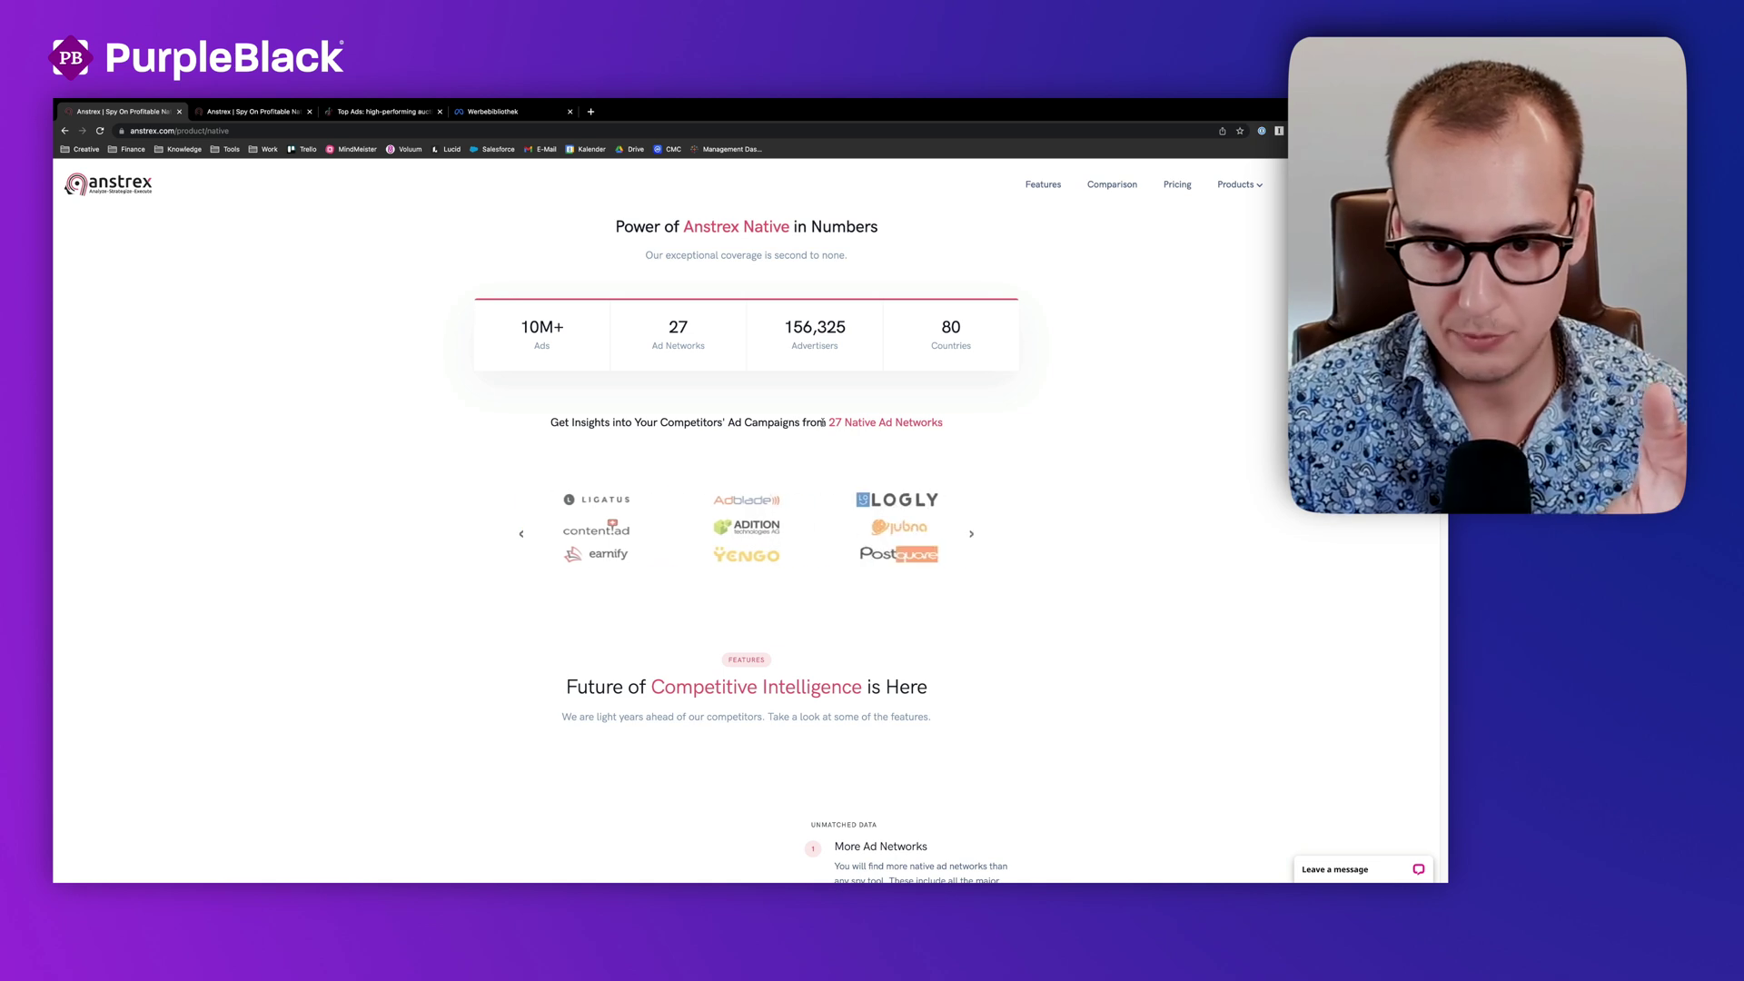
pyautogui.moveTo(827, 422); pyautogui.dragTo(945, 425)
pyautogui.click(972, 535)
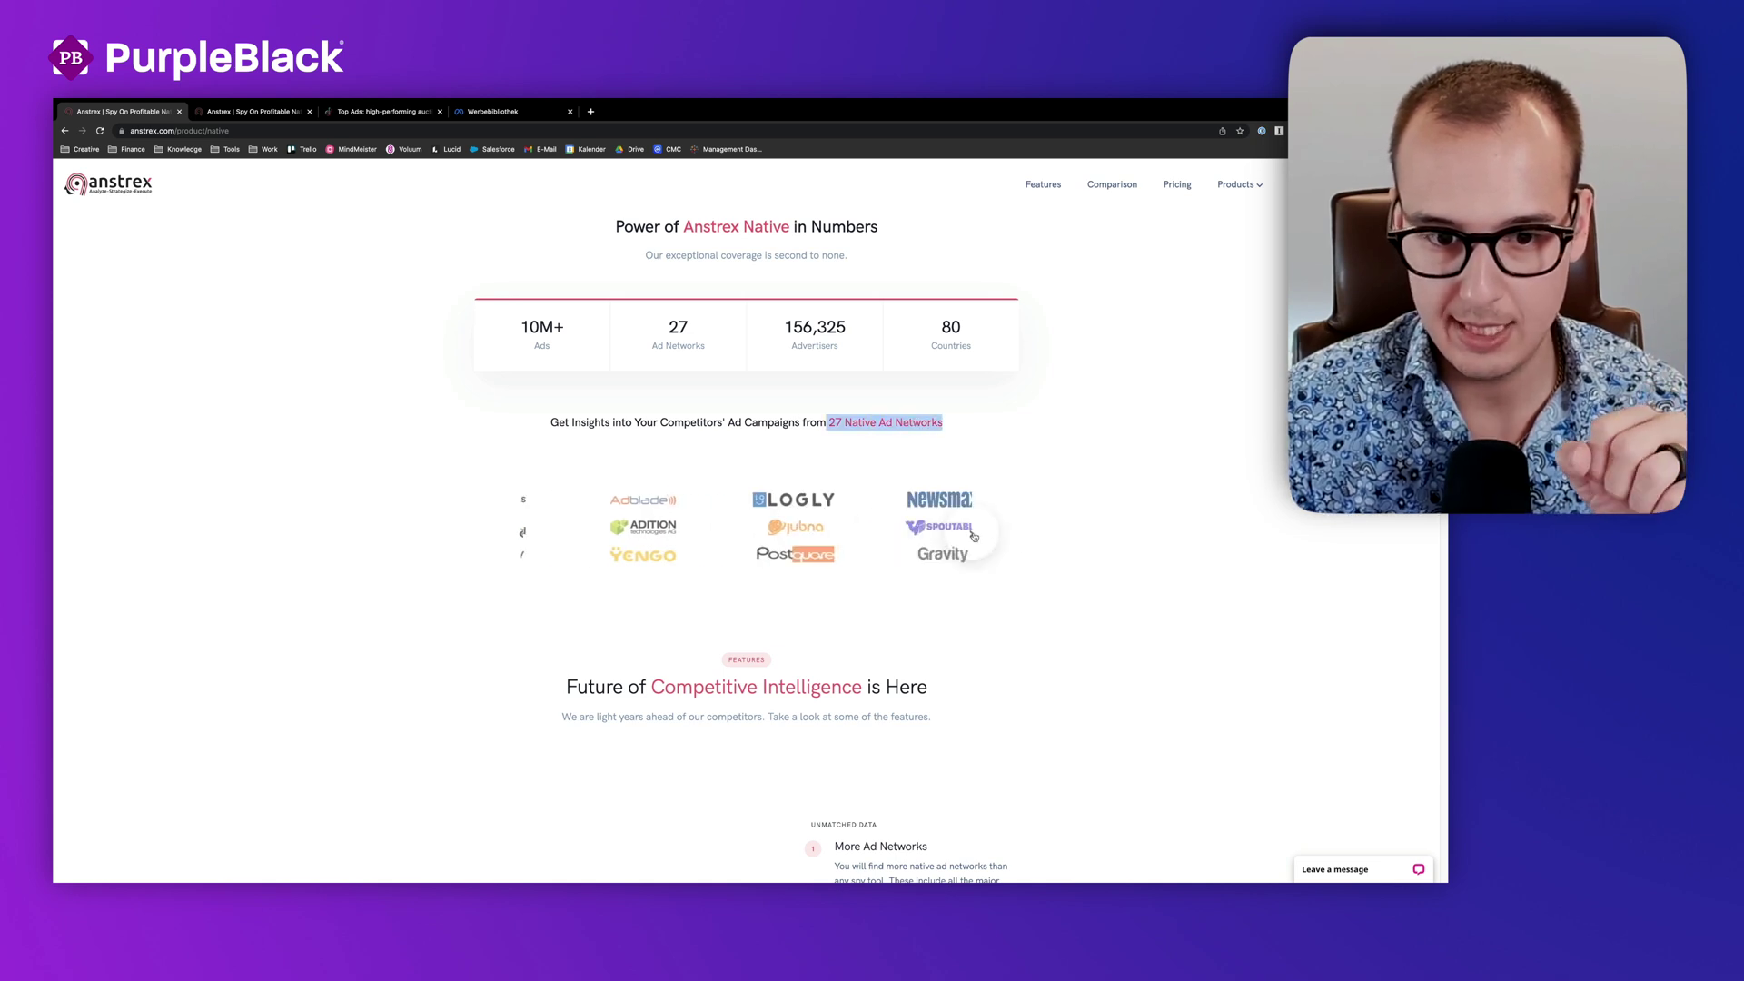
pyautogui.click(972, 535)
pyautogui.click(972, 535)
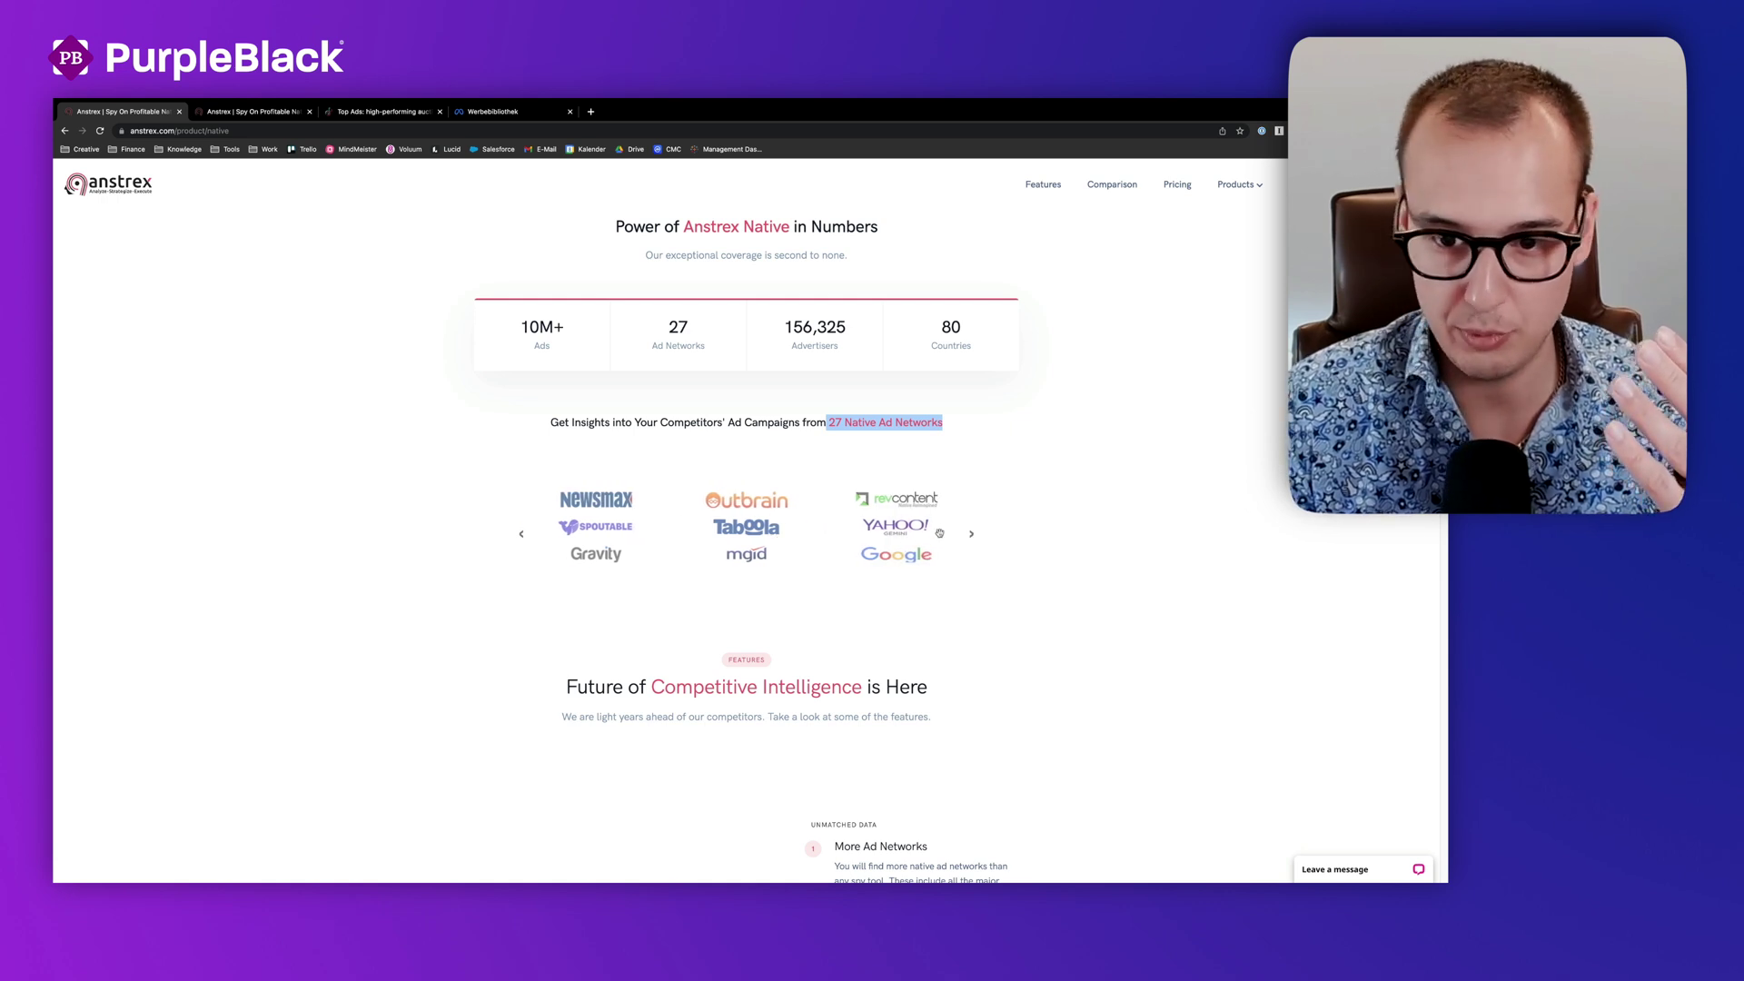
pyautogui.click(967, 535)
pyautogui.click(966, 538)
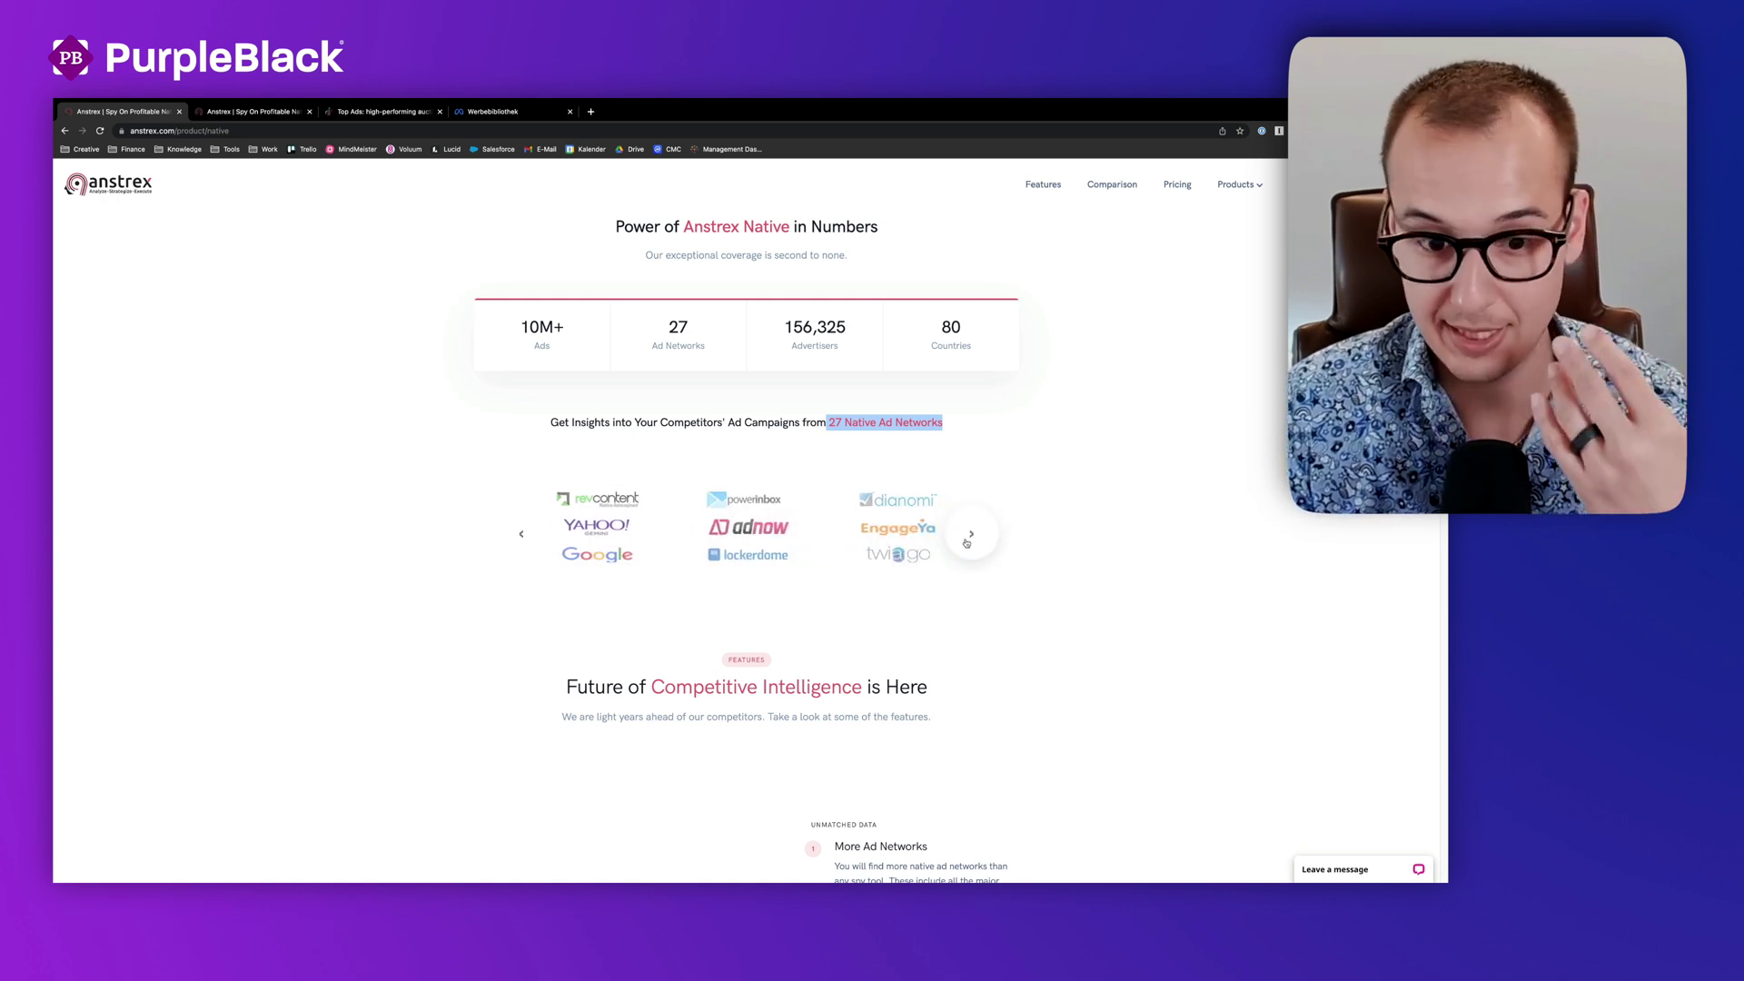
# Step: Scroll down to the competitor comparison table
pyautogui.scroll(-9, 967, 542)
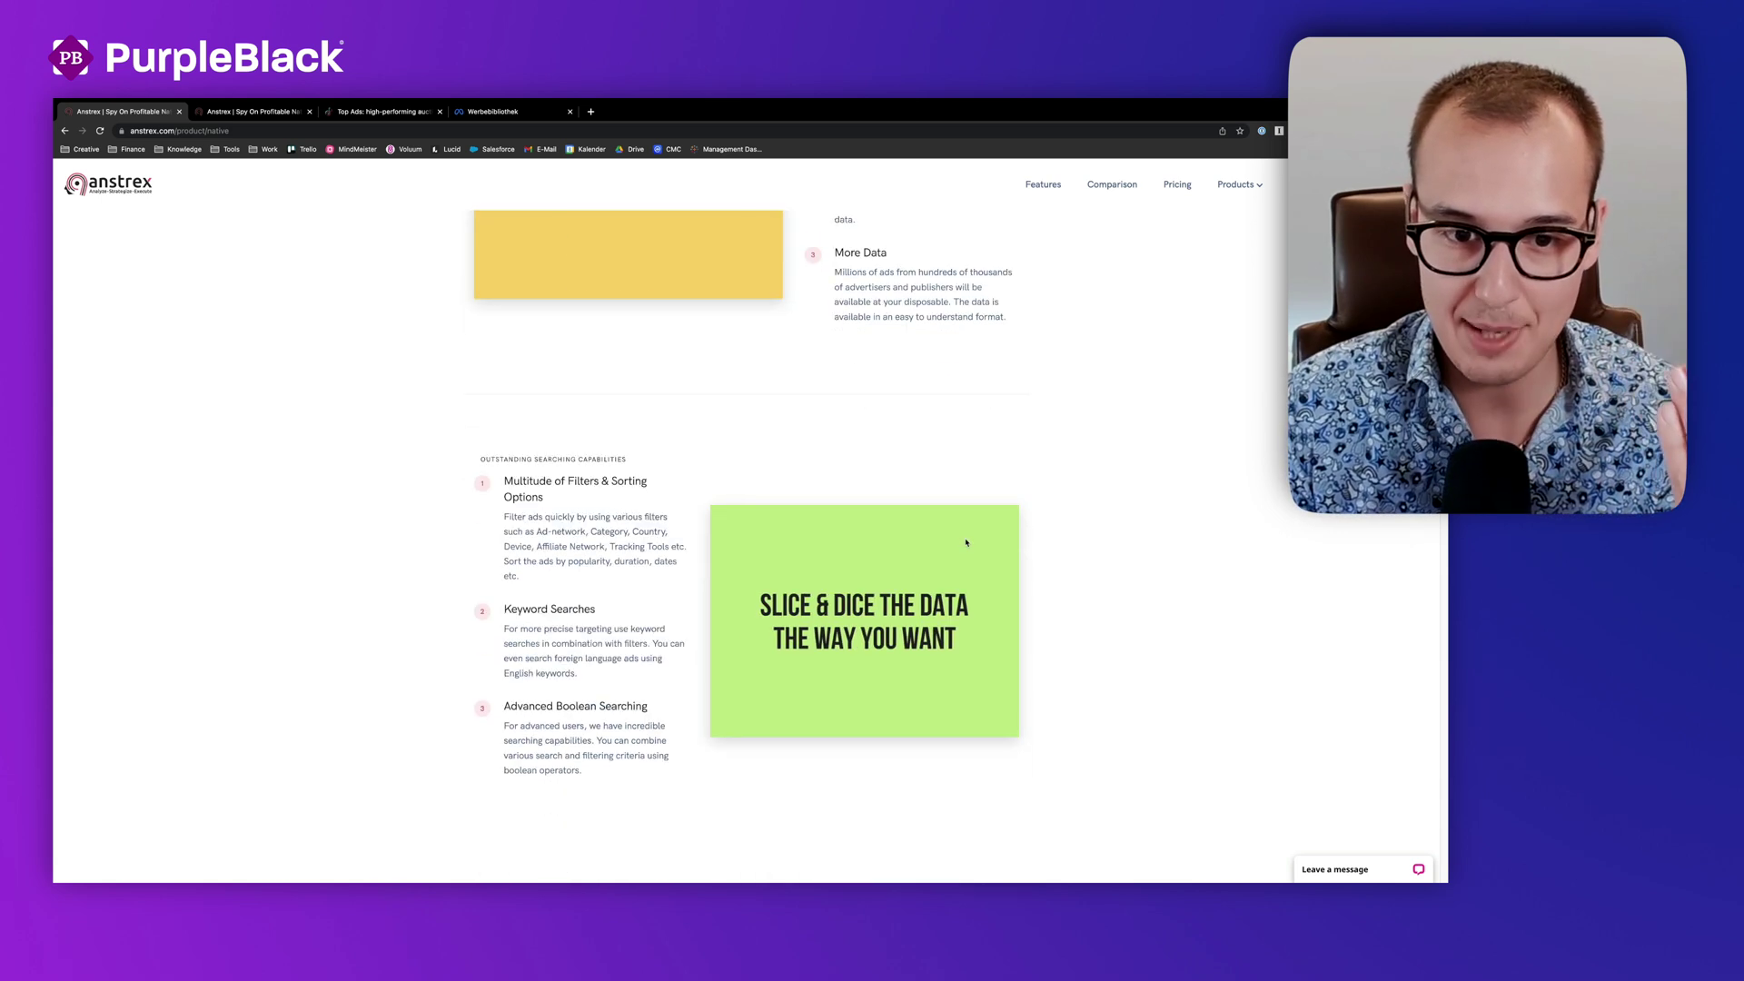
pyautogui.scroll(-10, 966, 543)
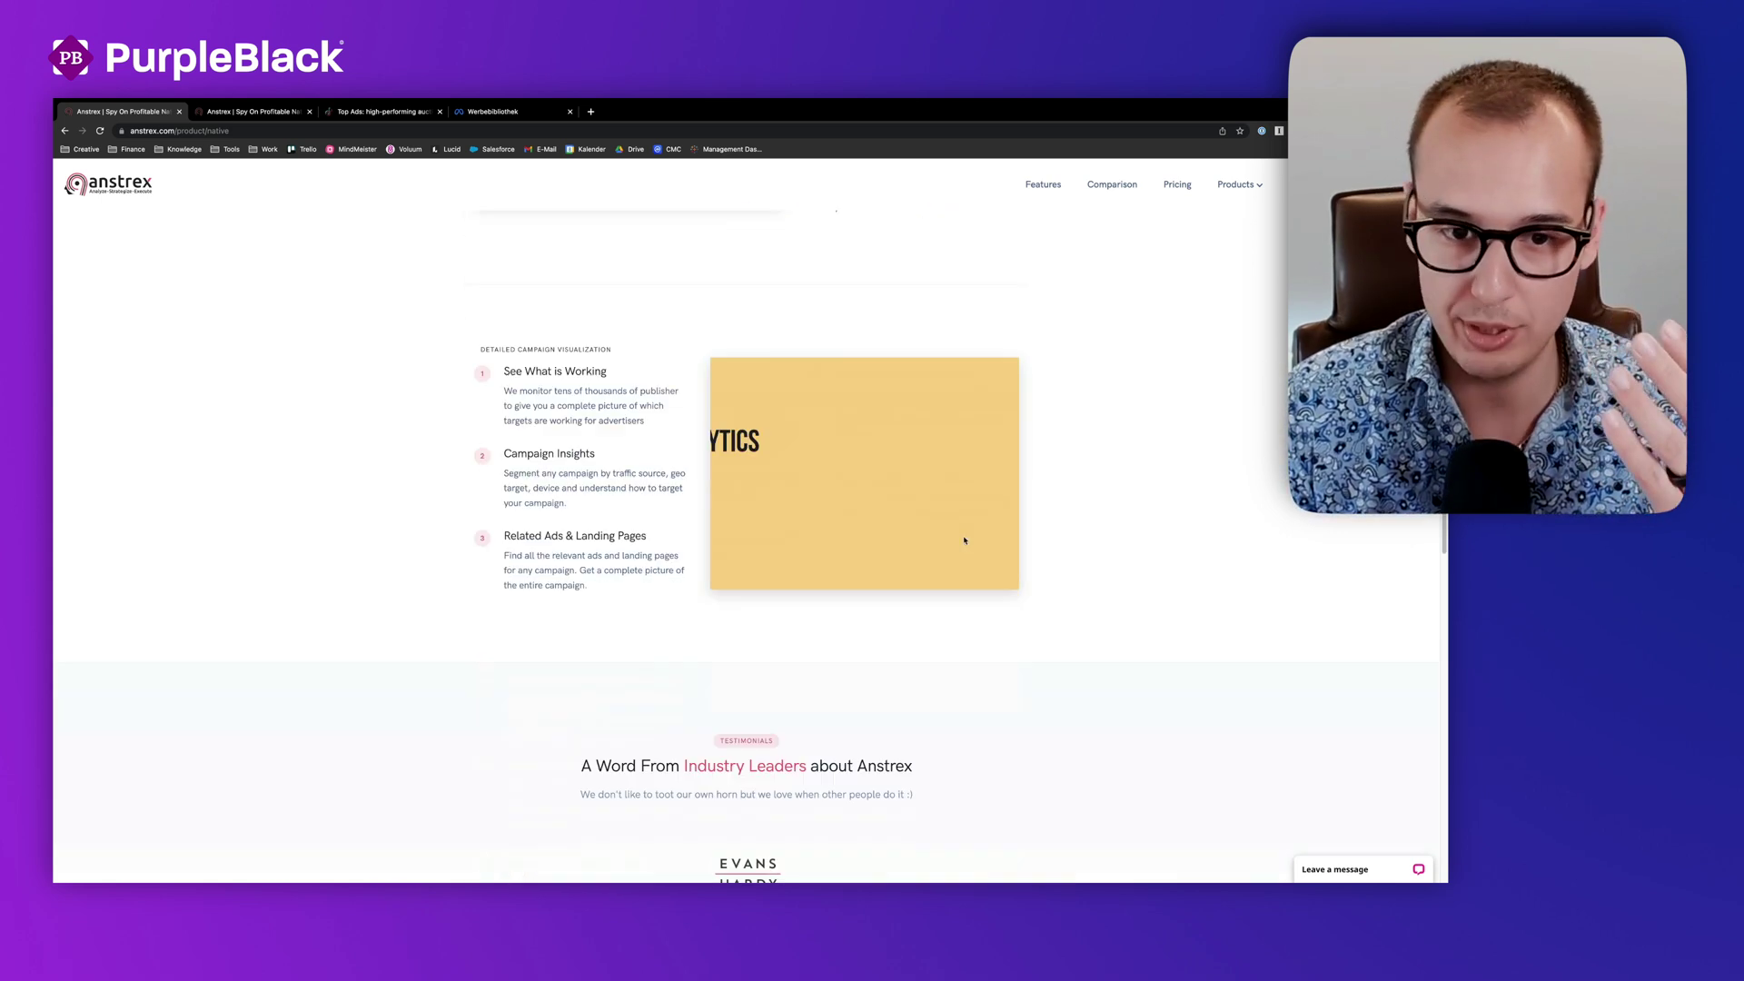
pyautogui.scroll(-8, 965, 541)
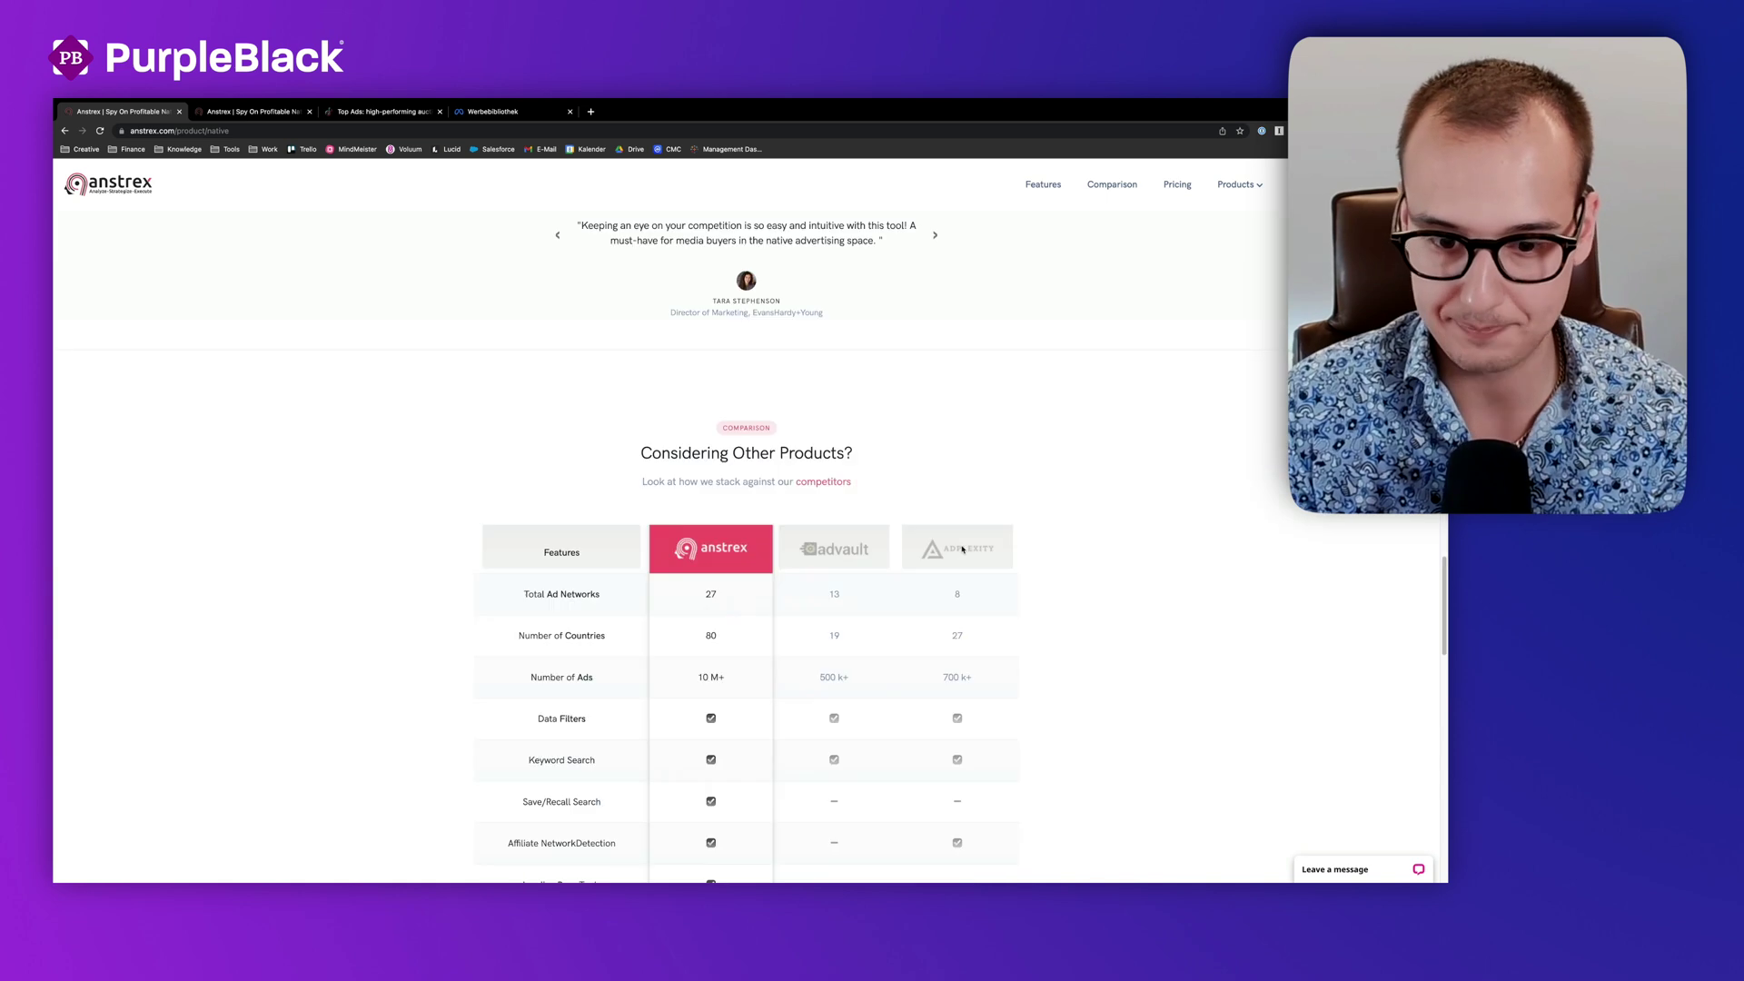
pyautogui.scroll(-1, 1045, 550)
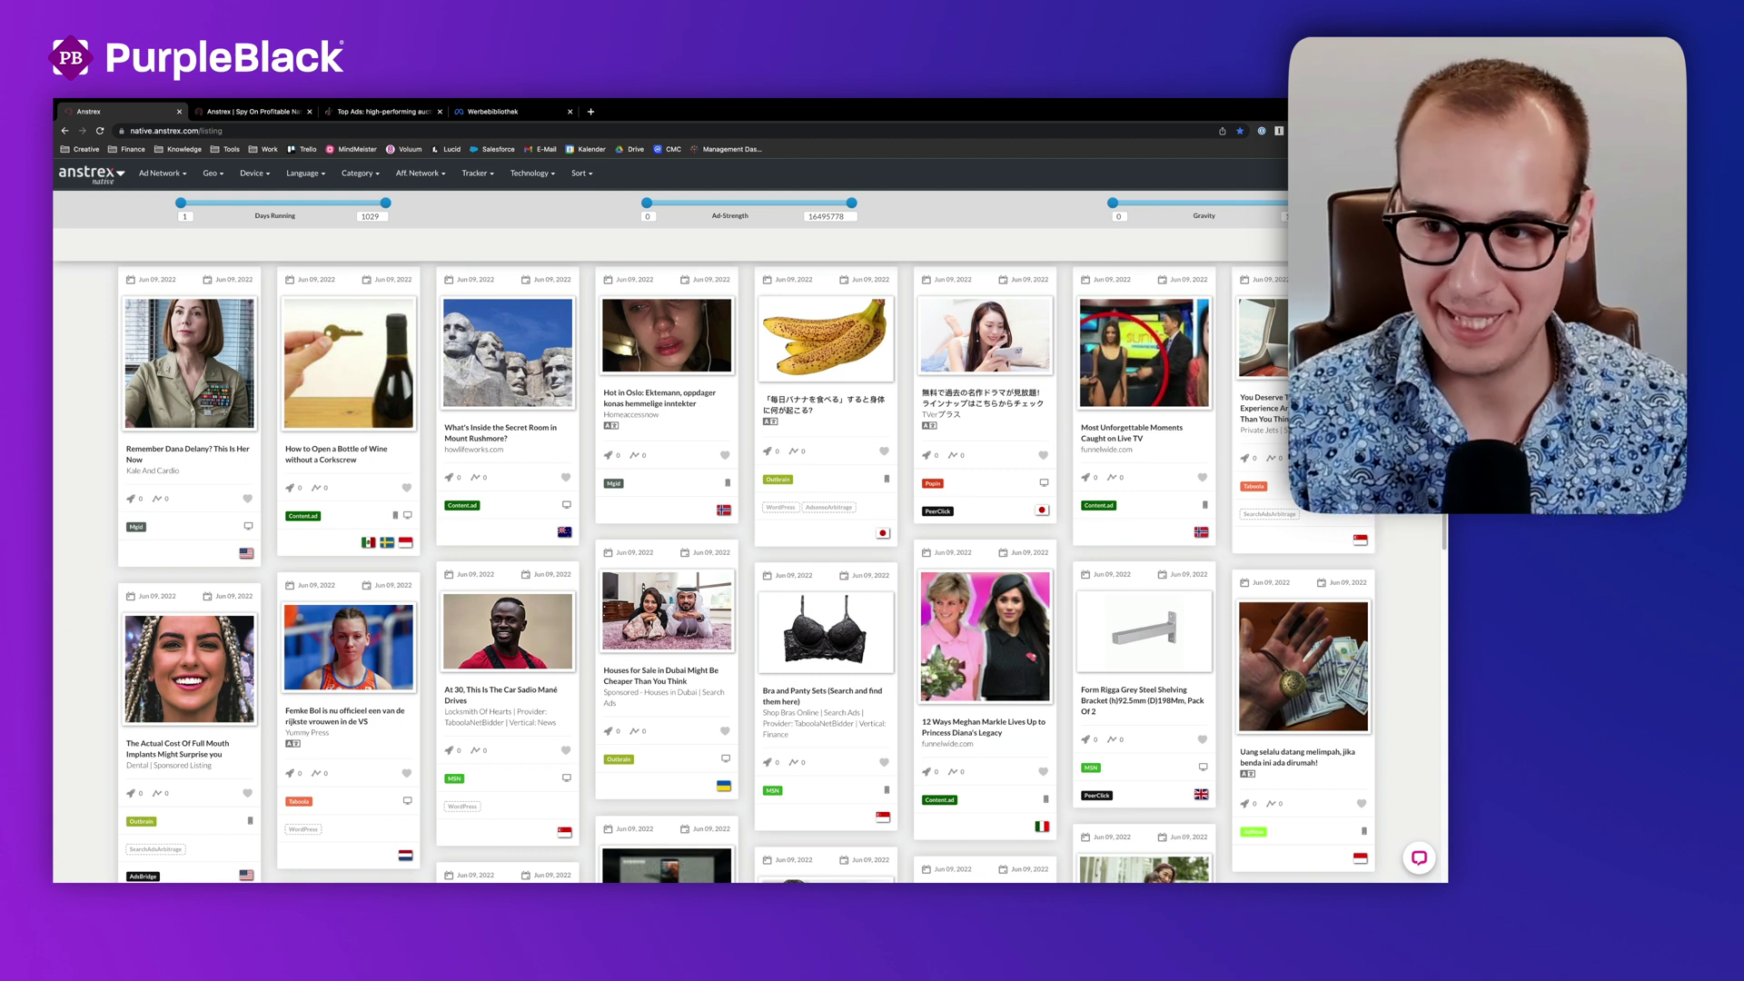
# Step: Run a Basic Search for 'skin' in the Creative Text field
pyautogui.click(1326, 172)
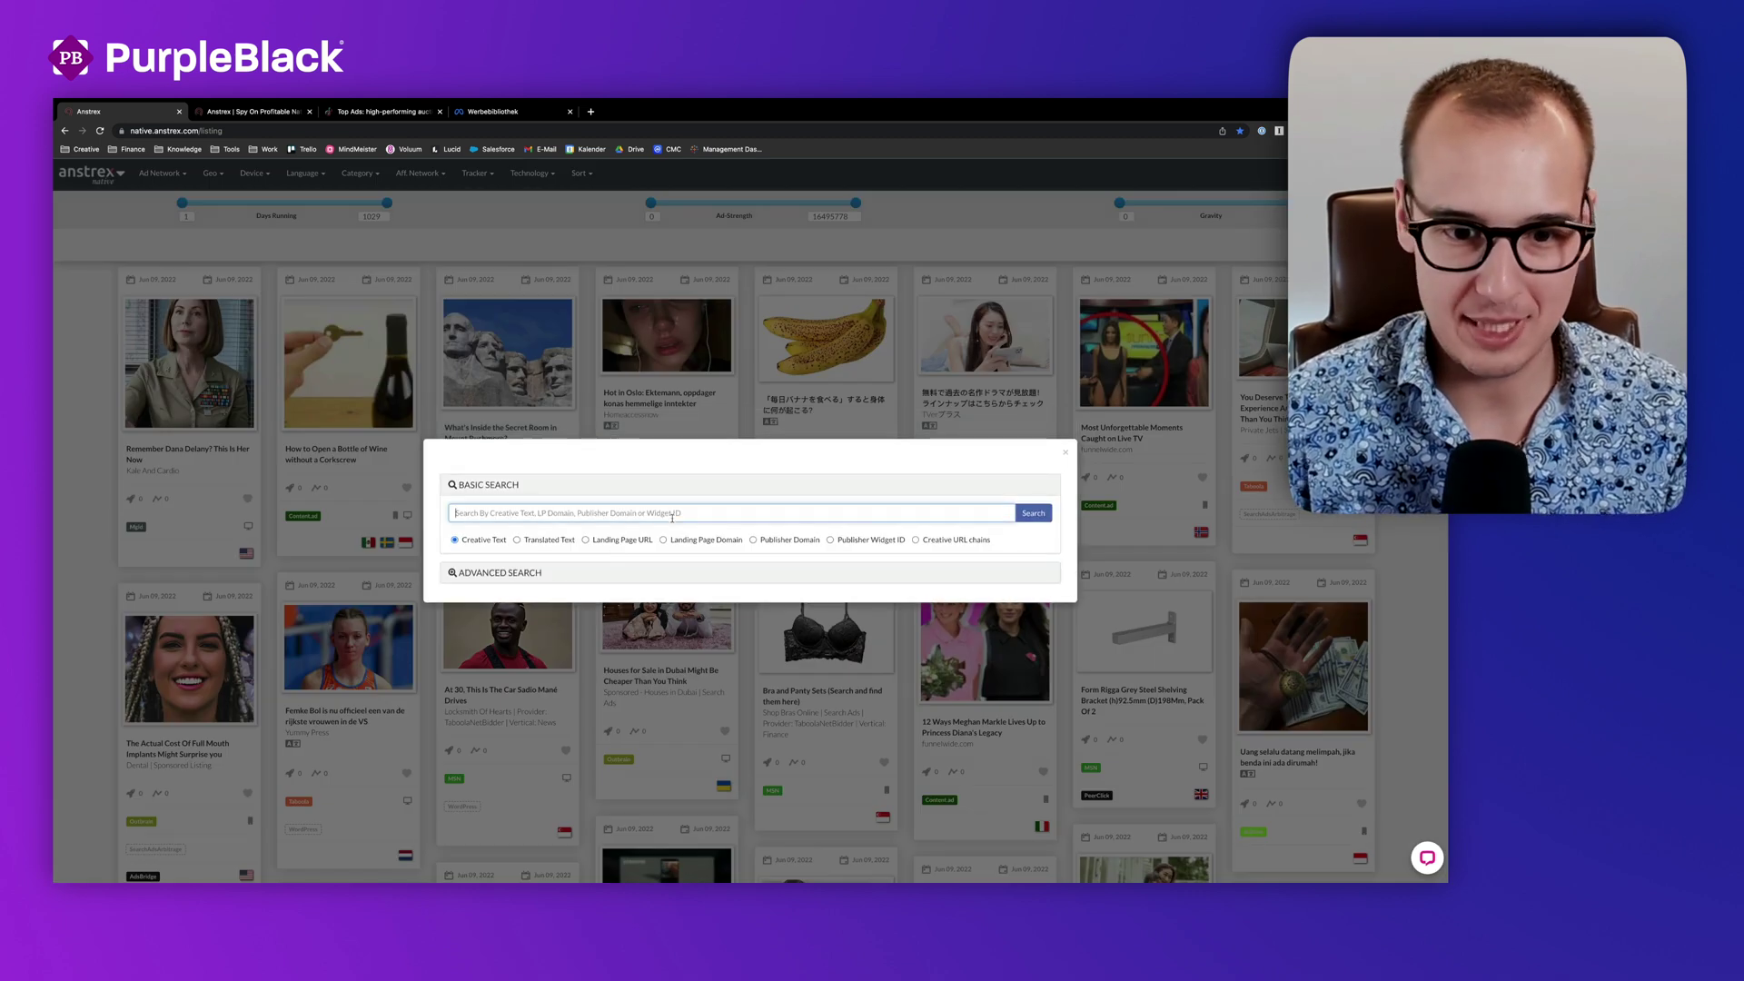
pyautogui.write('skin')
pyautogui.press('Return')
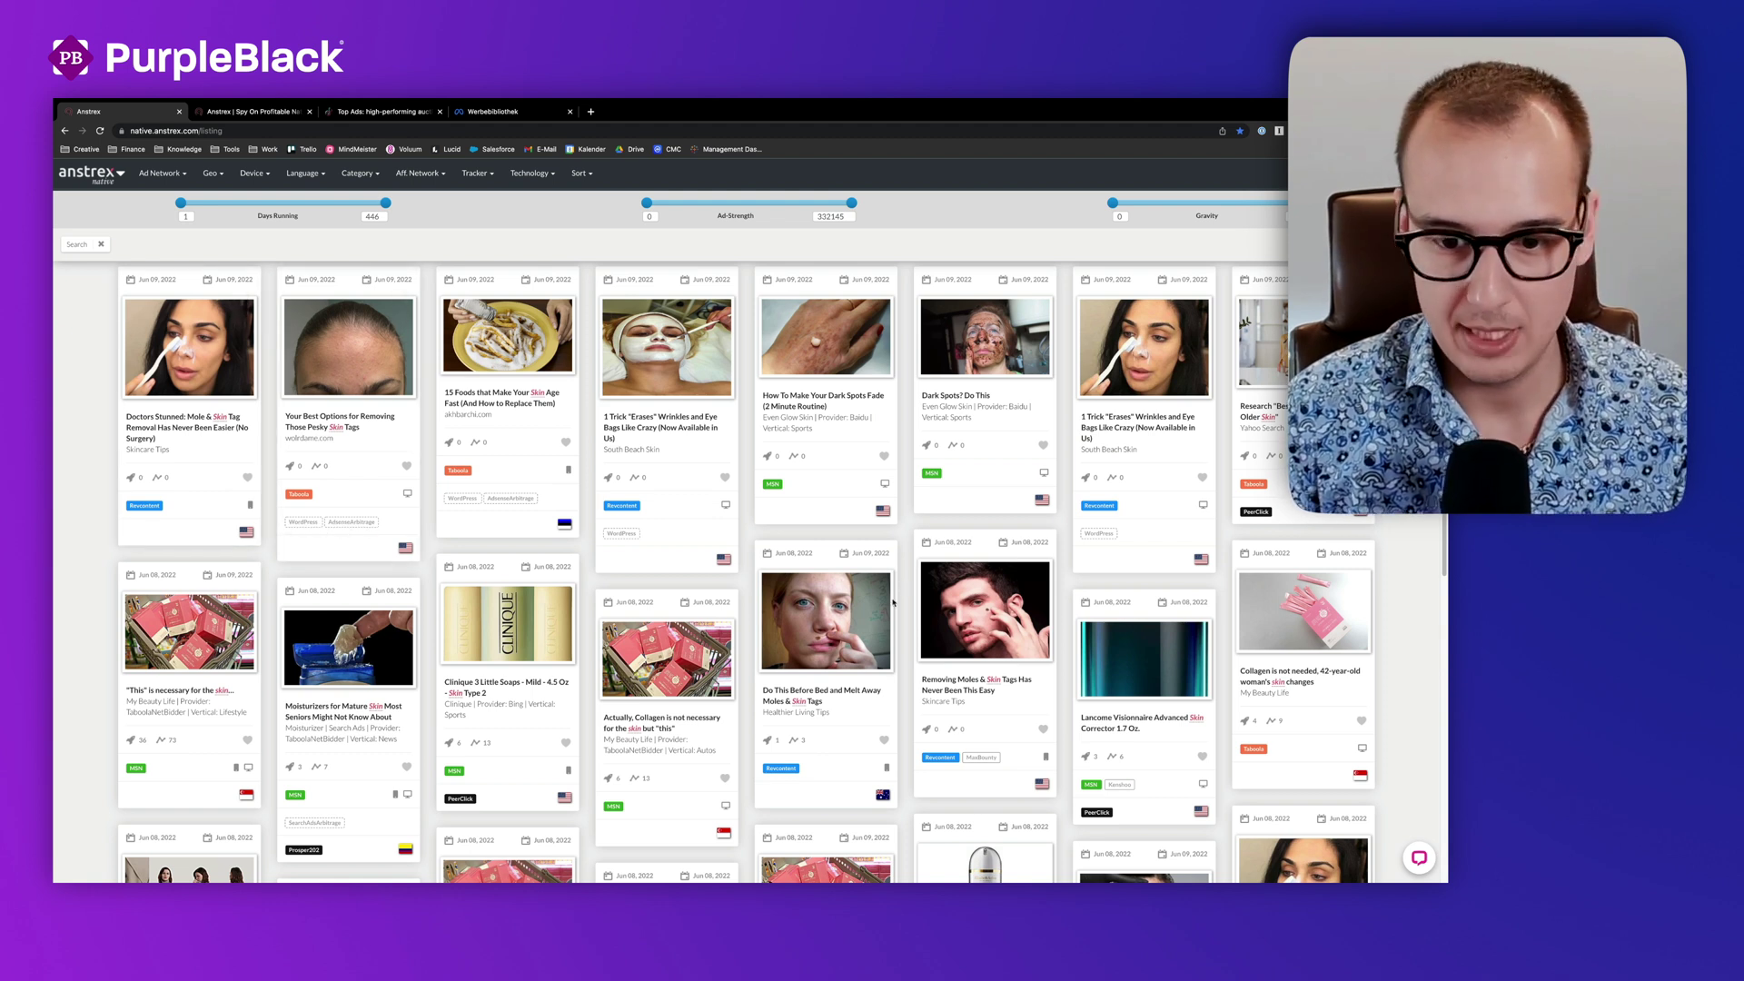
# Step: View the Clarins skin consultation ad's landing page, then close it and its detail panel
pyautogui.scroll(-10, 893, 601)
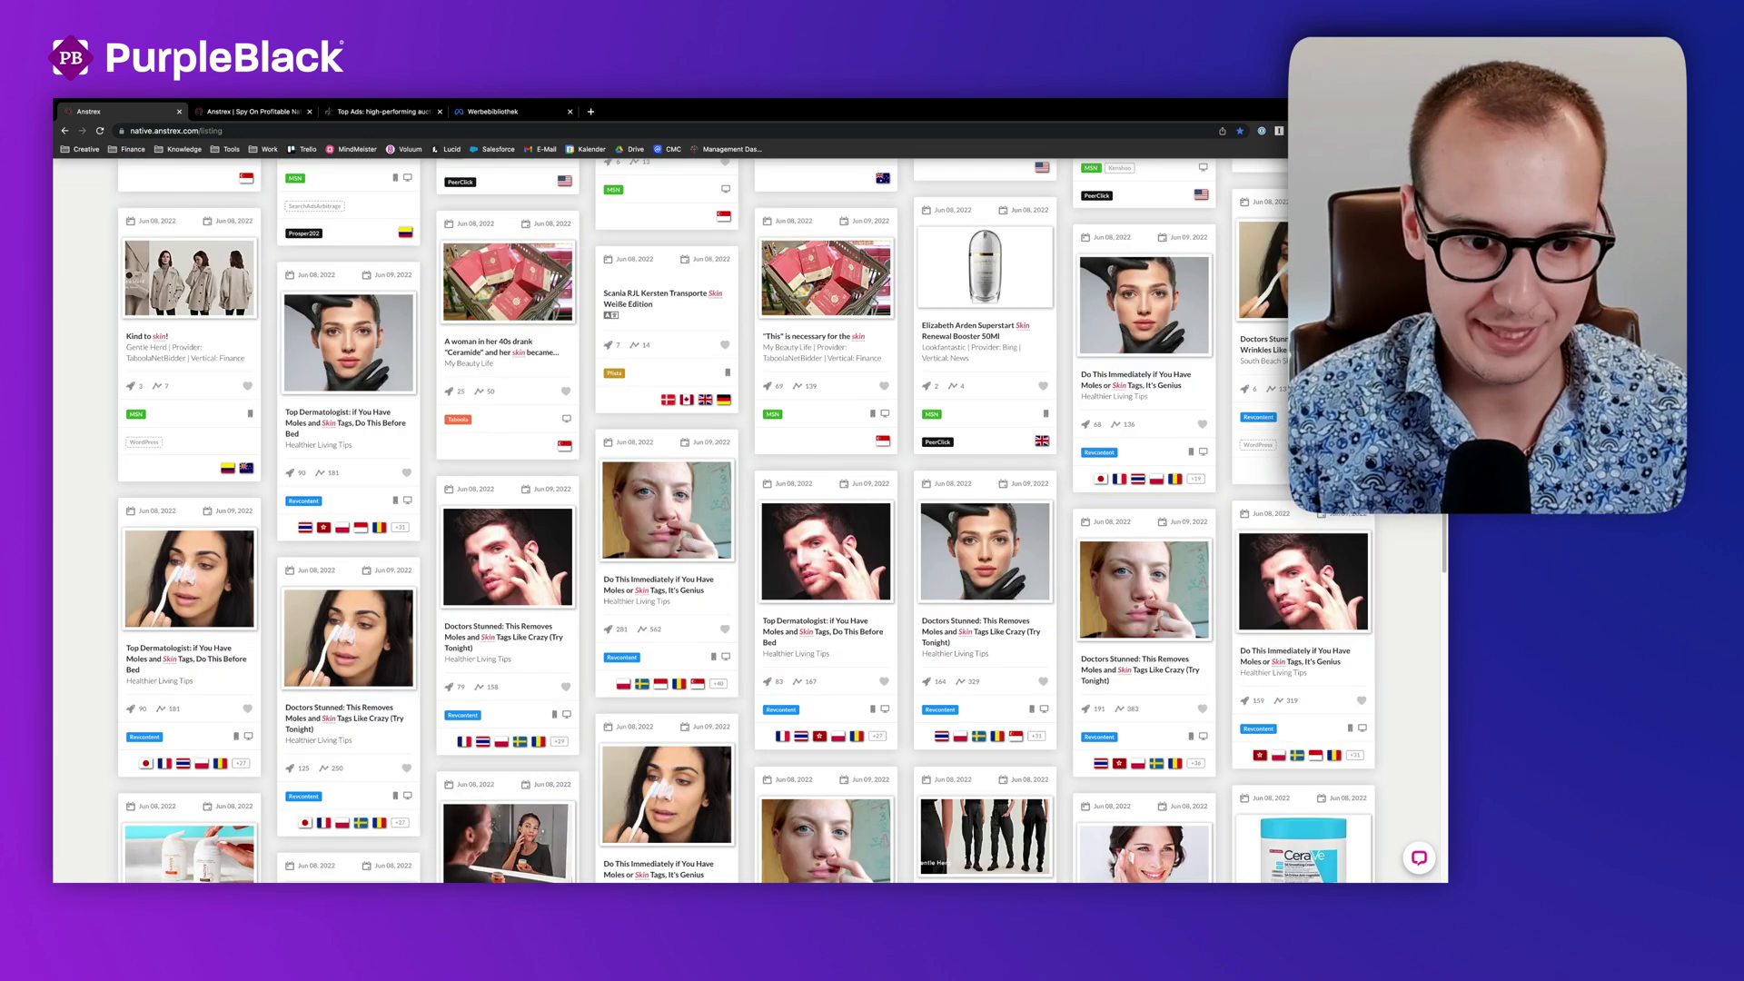
pyautogui.scroll(-3, 886, 680)
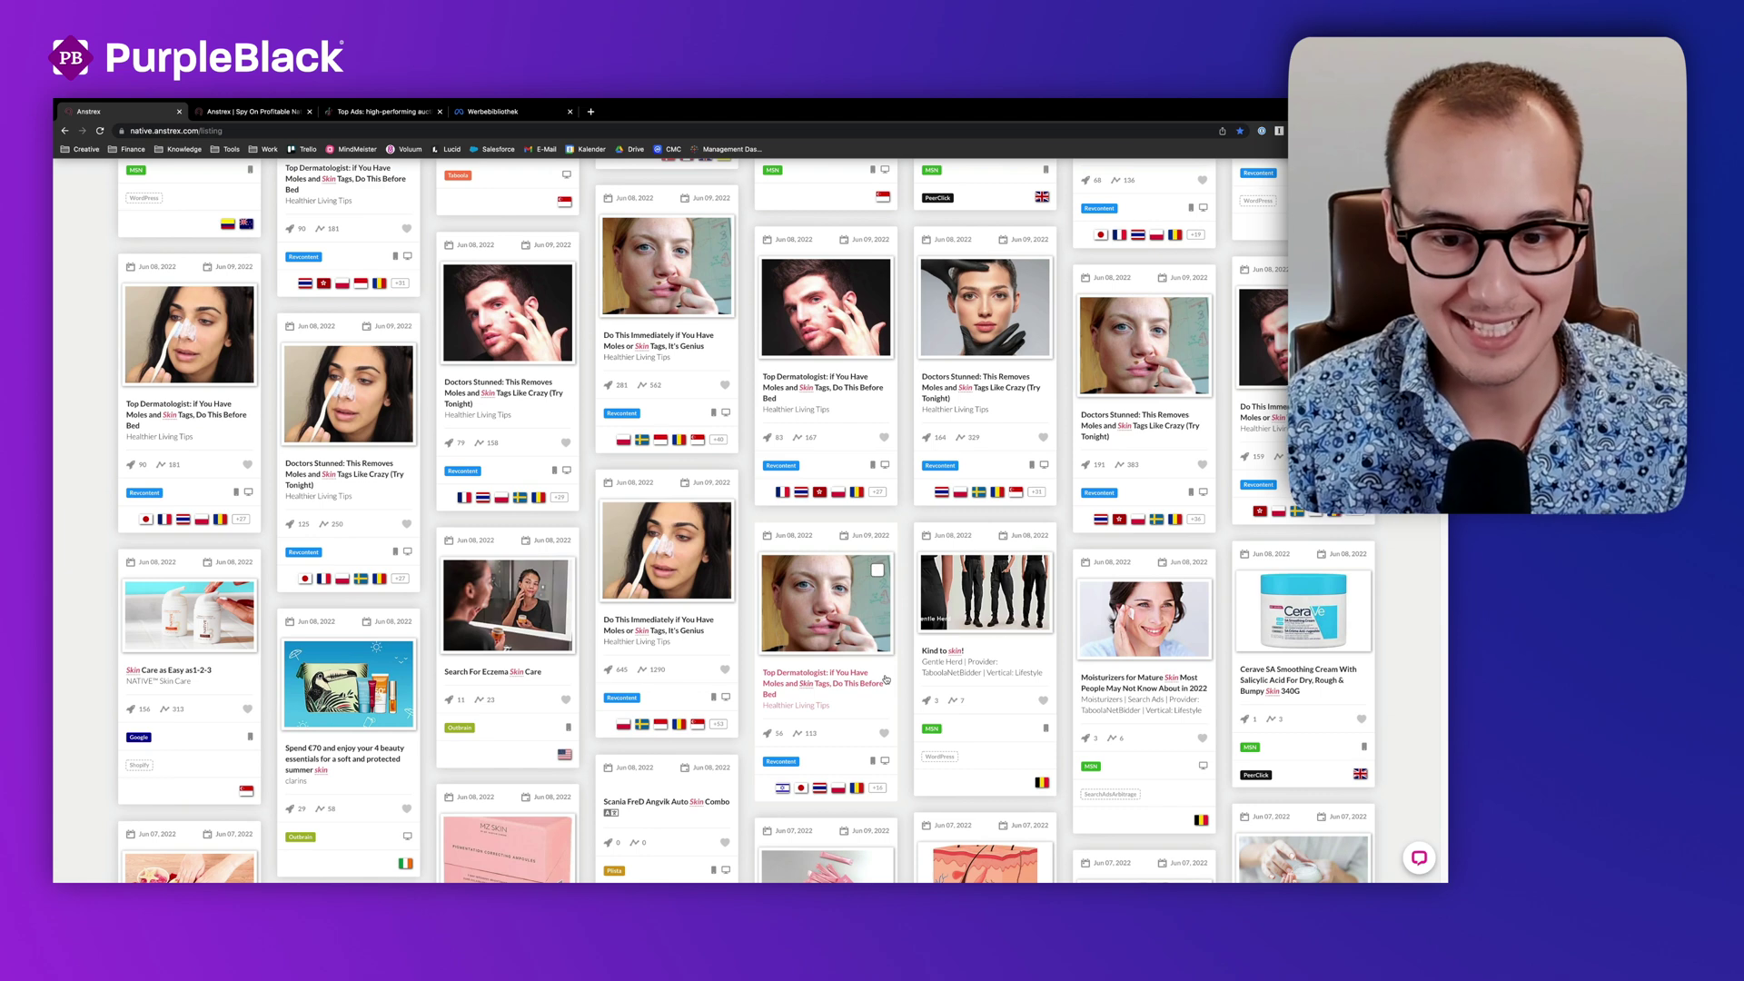
pyautogui.scroll(-3, 881, 680)
pyautogui.scroll(-4, 879, 679)
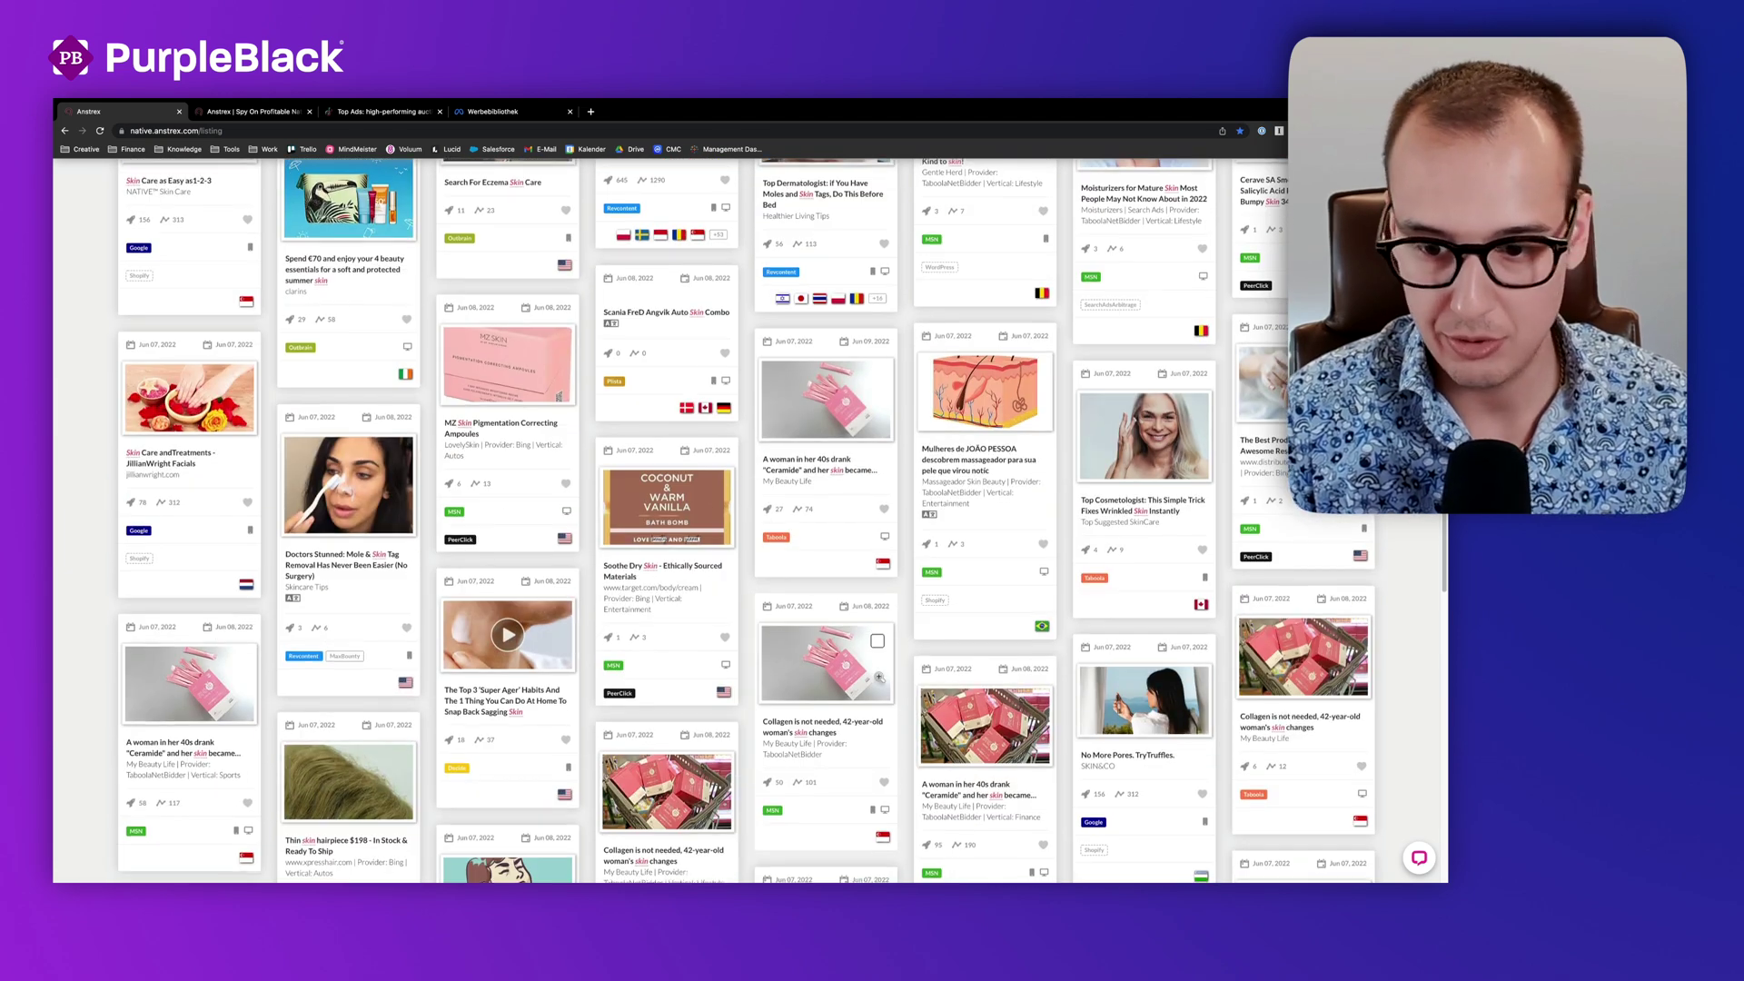
pyautogui.scroll(-4, 880, 678)
pyautogui.scroll(-4, 879, 678)
pyautogui.scroll(-4, 878, 678)
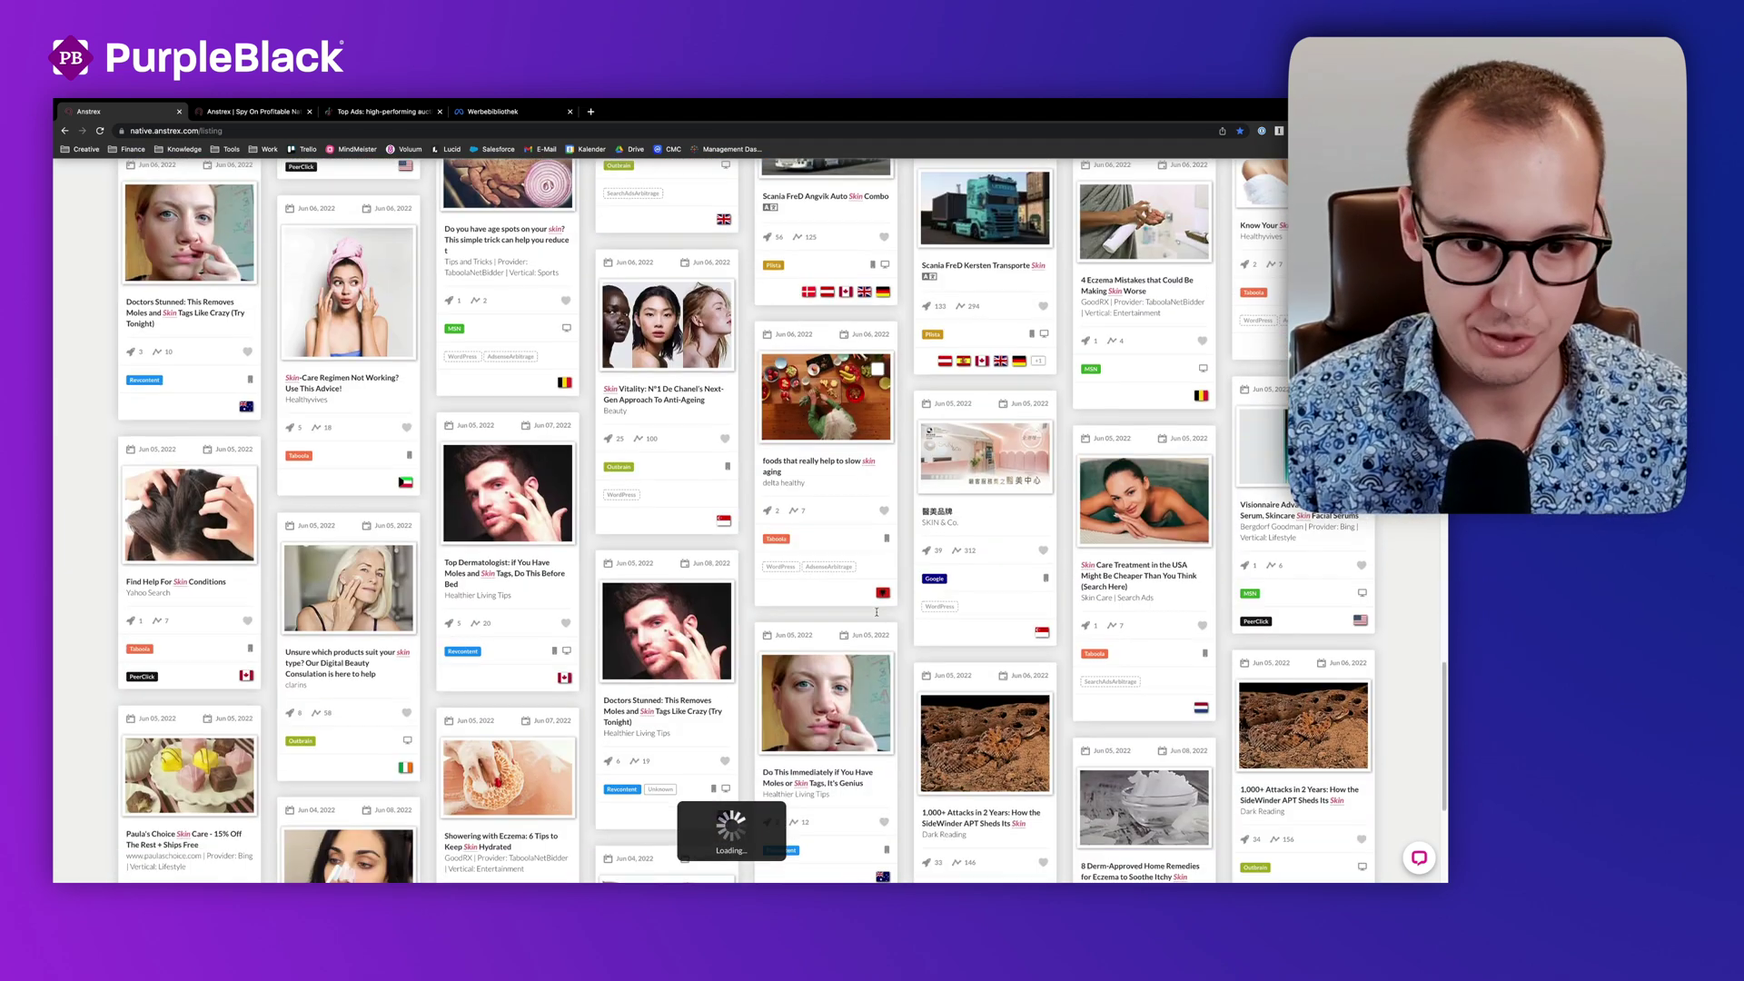
pyautogui.scroll(-3, 983, 564)
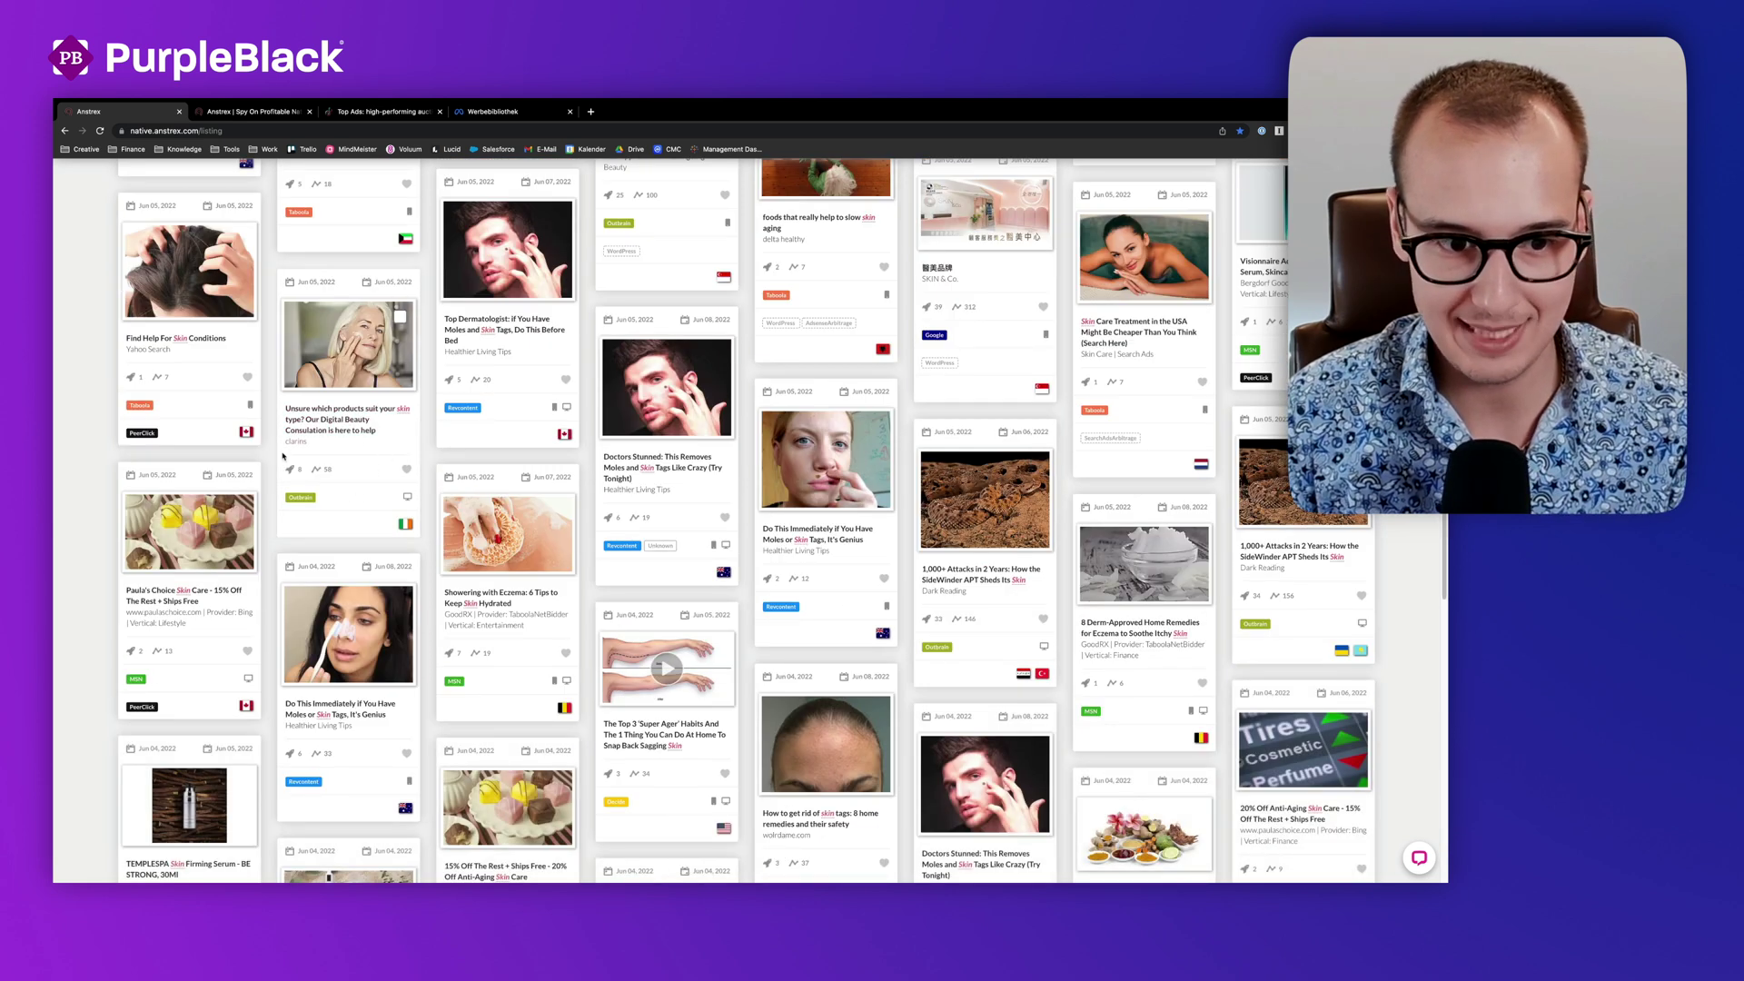
pyautogui.click(338, 422)
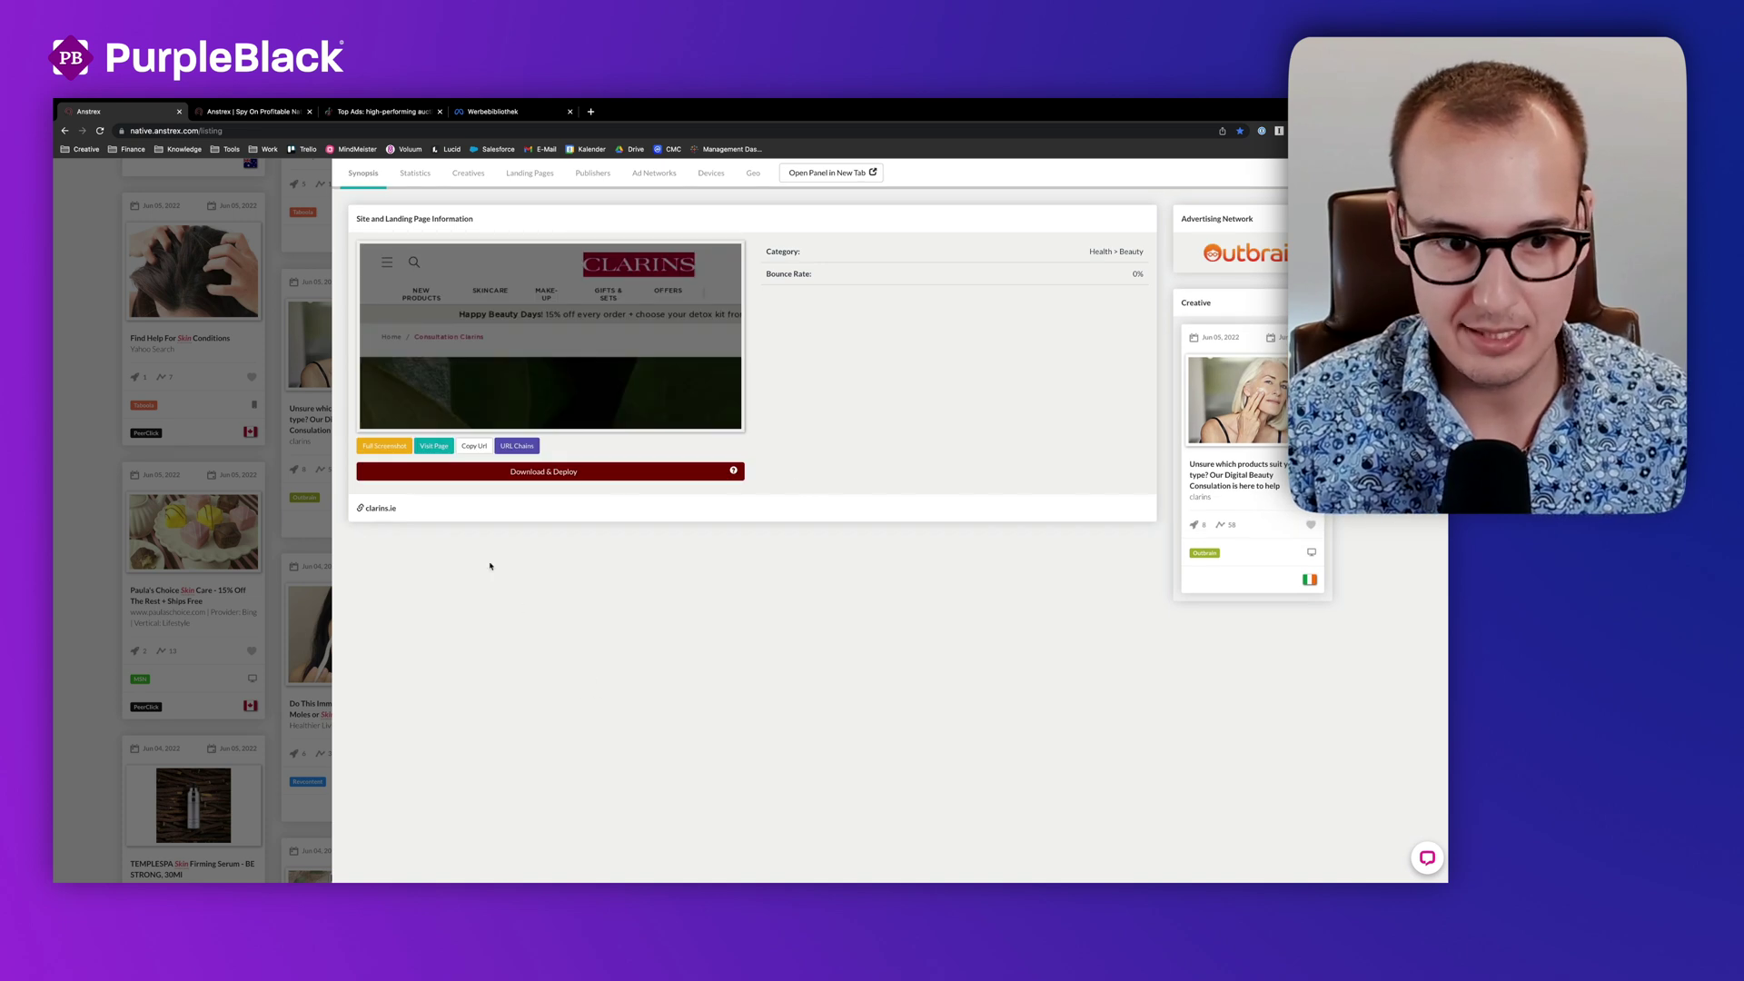
pyautogui.click(435, 446)
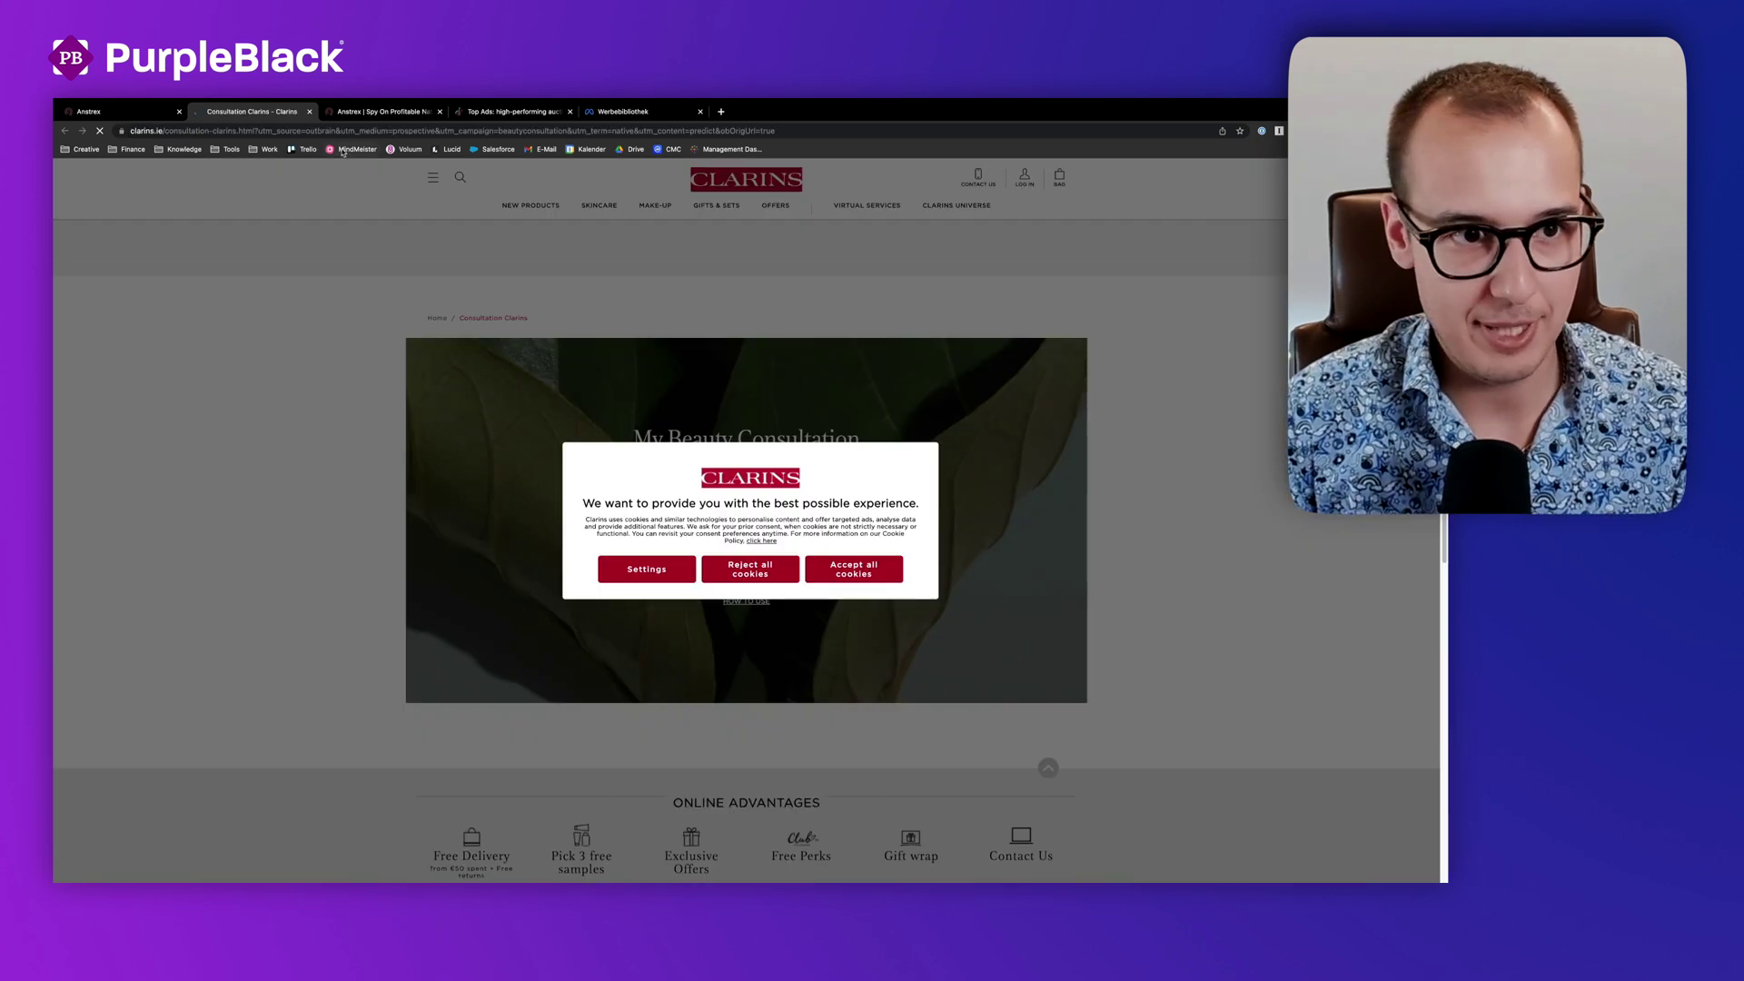
pyautogui.click(310, 111)
pyautogui.press('Escape')
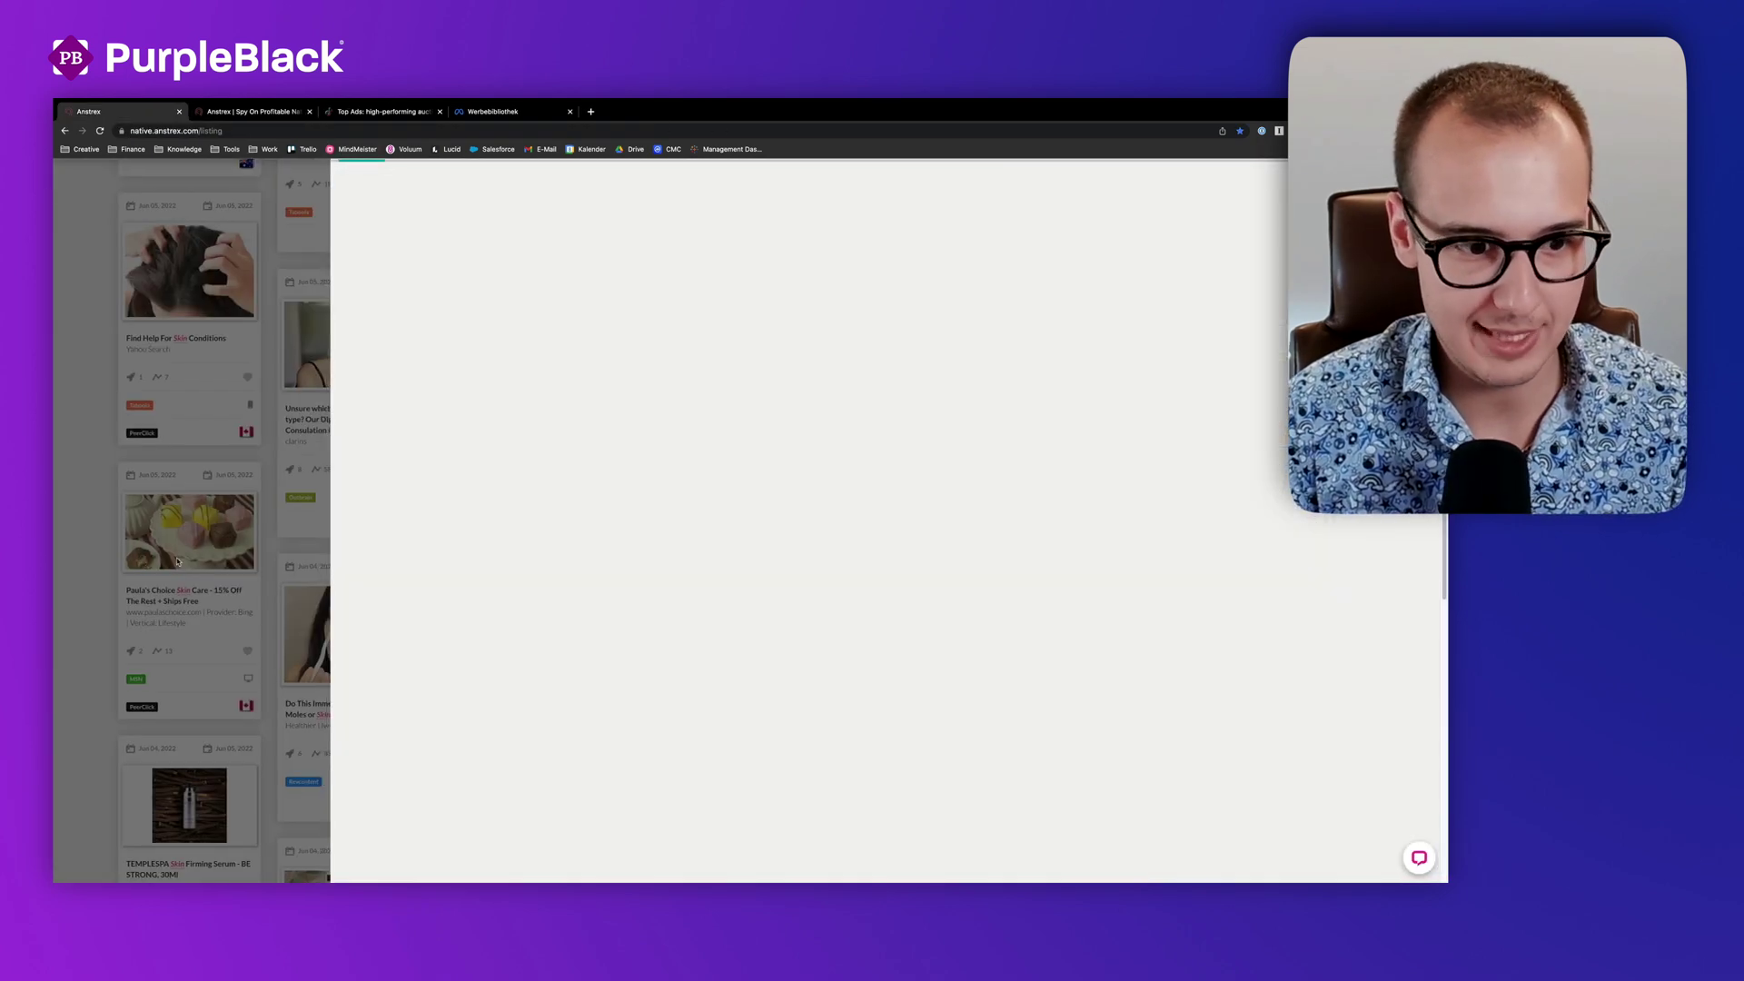
# Step: Inspect the mole and skin tag ad's advertorial landing page, then close it and the detail view
pyautogui.scroll(-5, 644, 828)
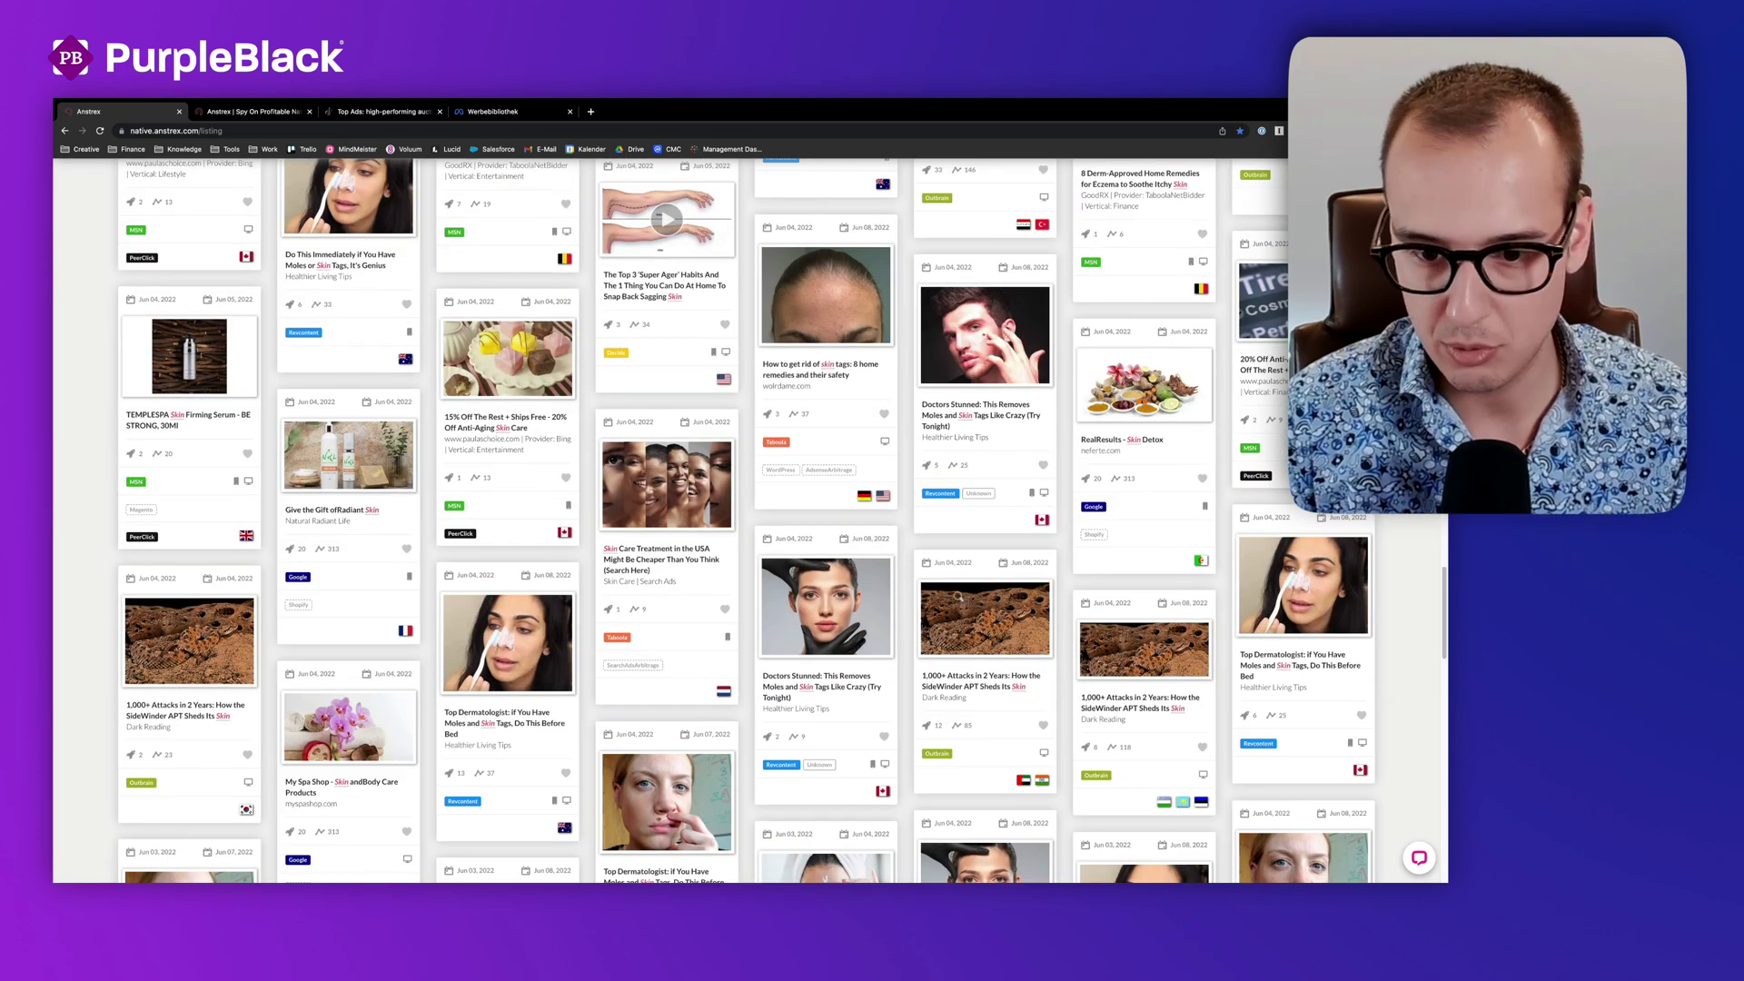
pyautogui.scroll(-4, 995, 593)
pyautogui.scroll(-4, 995, 593)
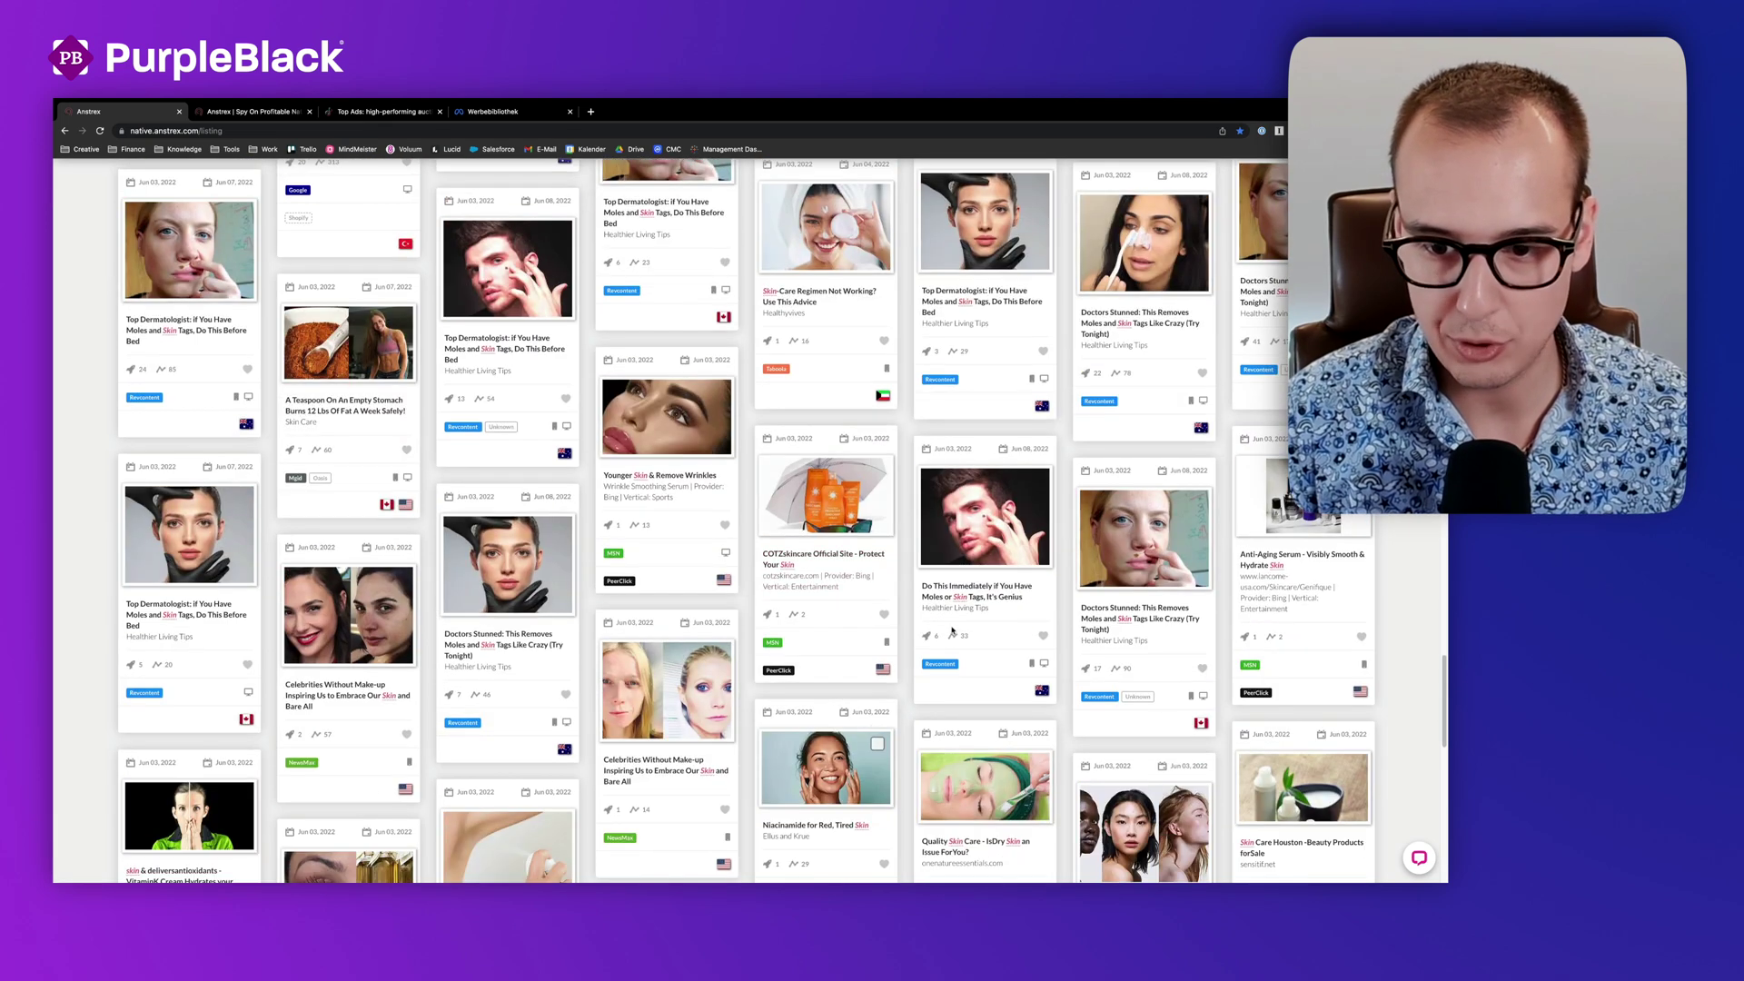
pyautogui.click(996, 593)
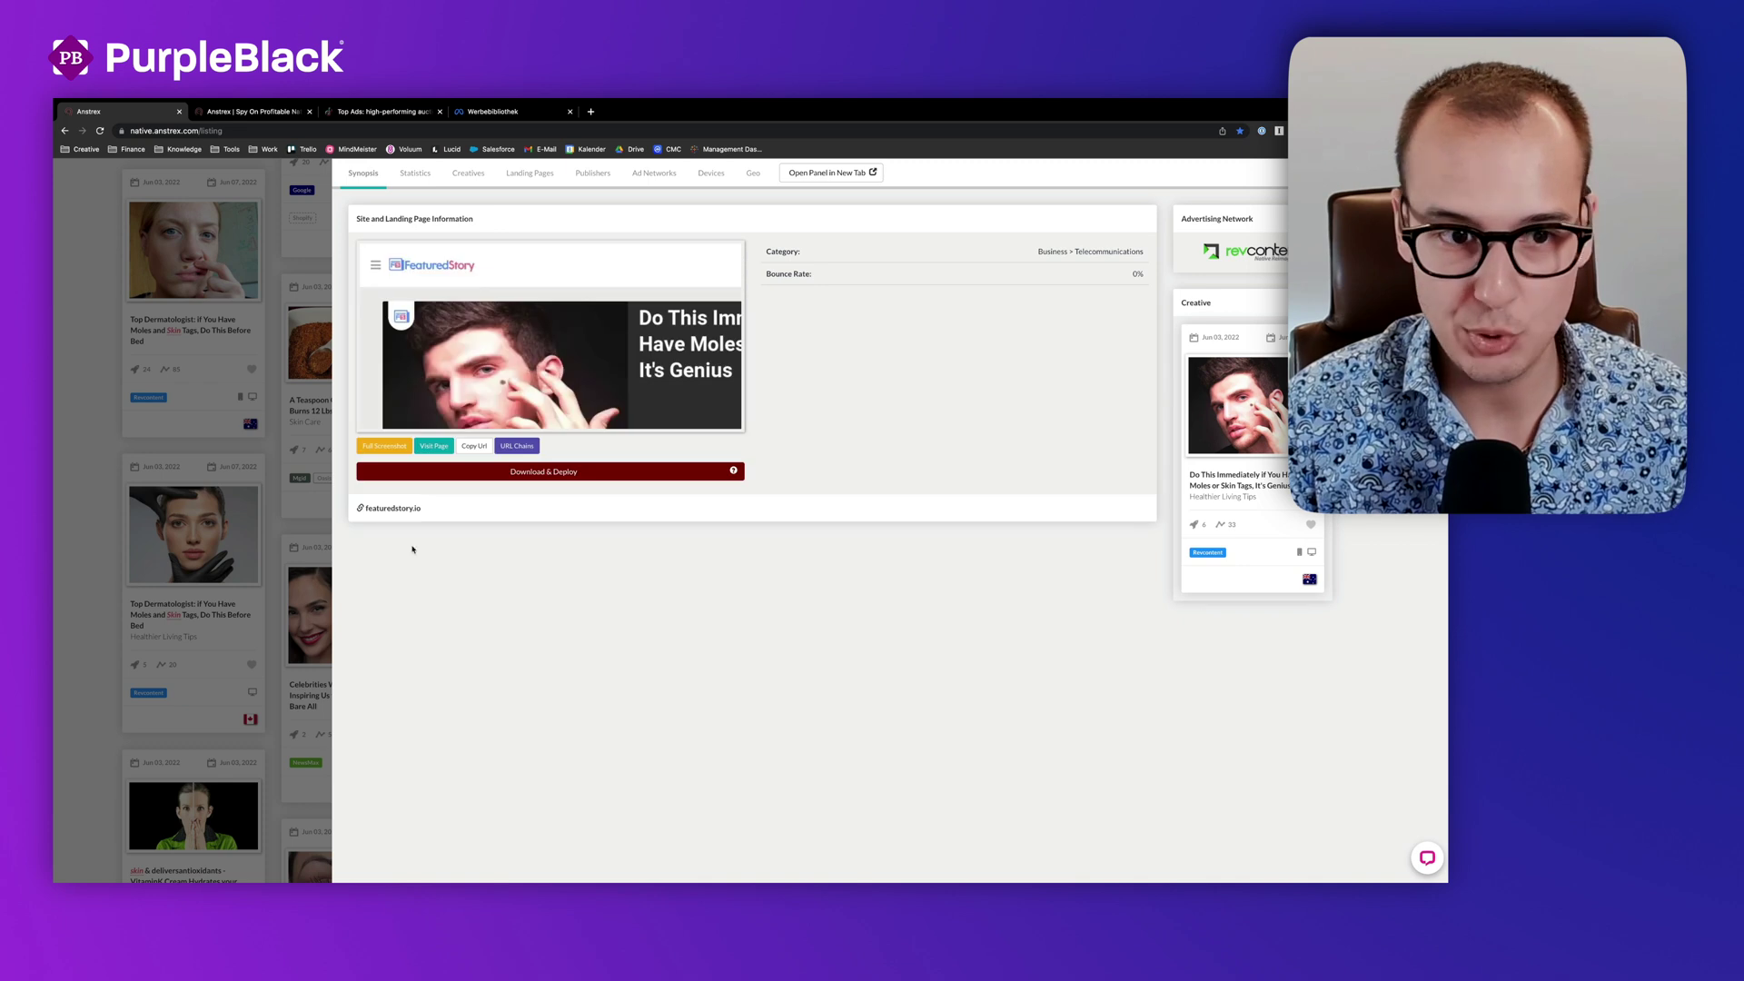
pyautogui.click(434, 446)
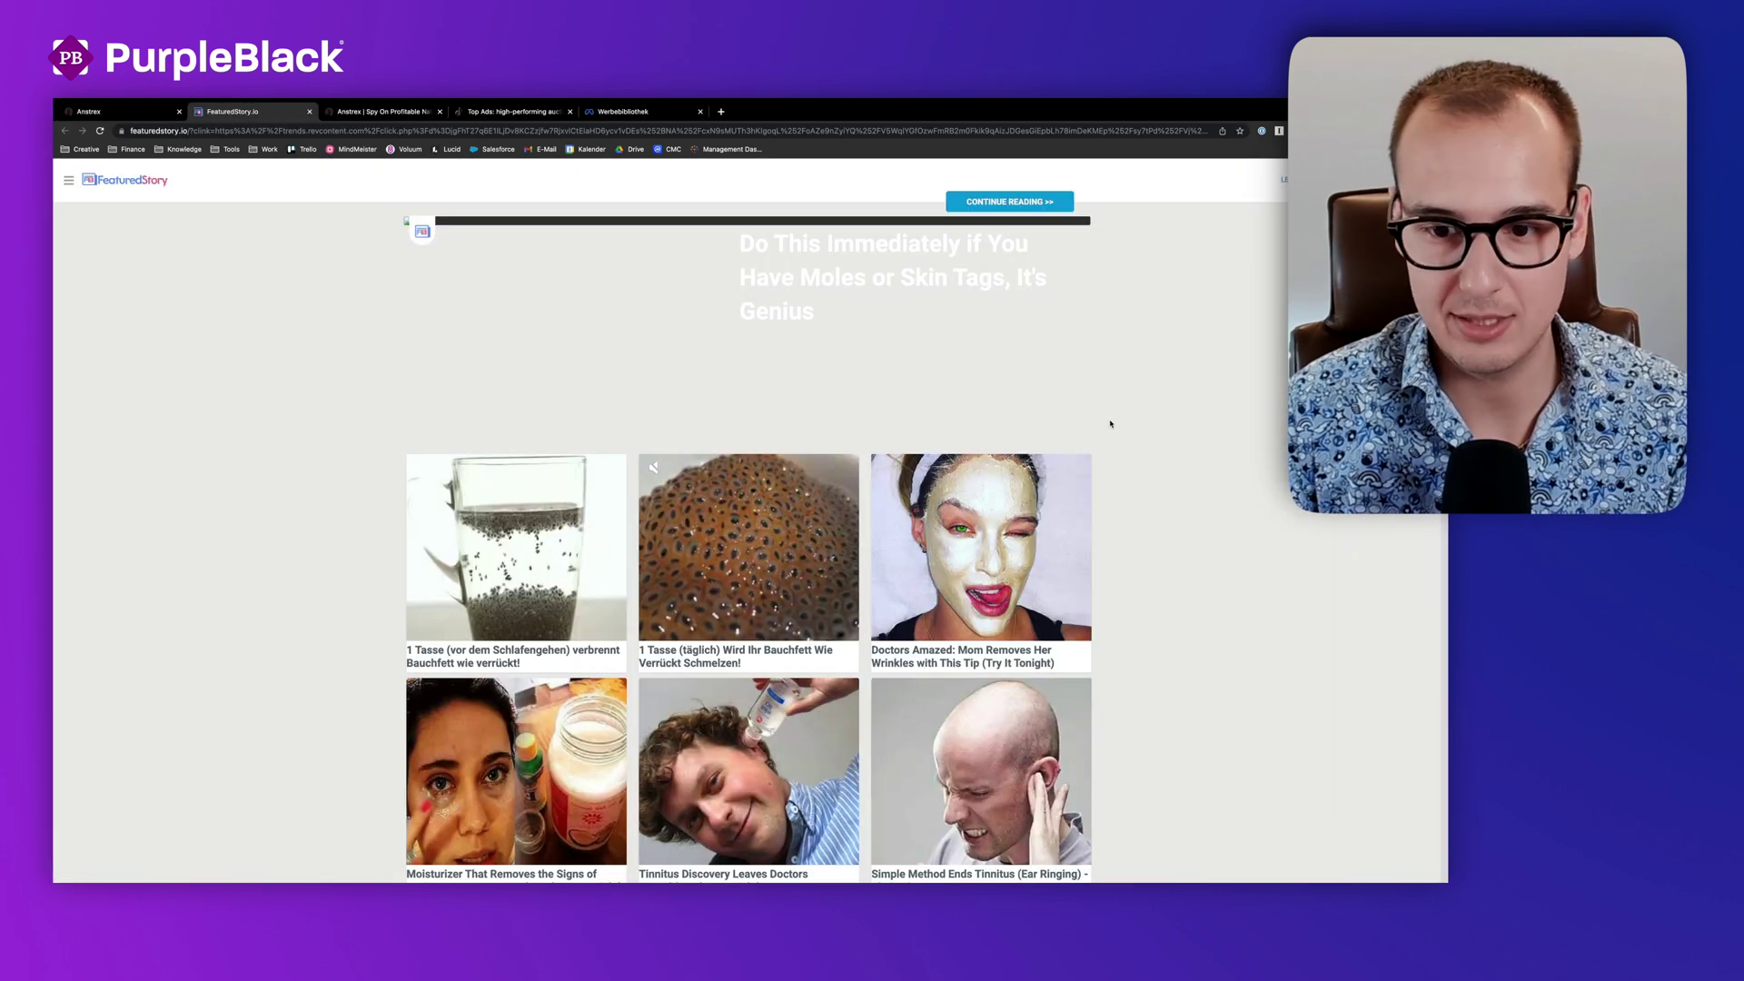
pyautogui.scroll(-10, 109, 325)
pyautogui.scroll(10, 145, 272)
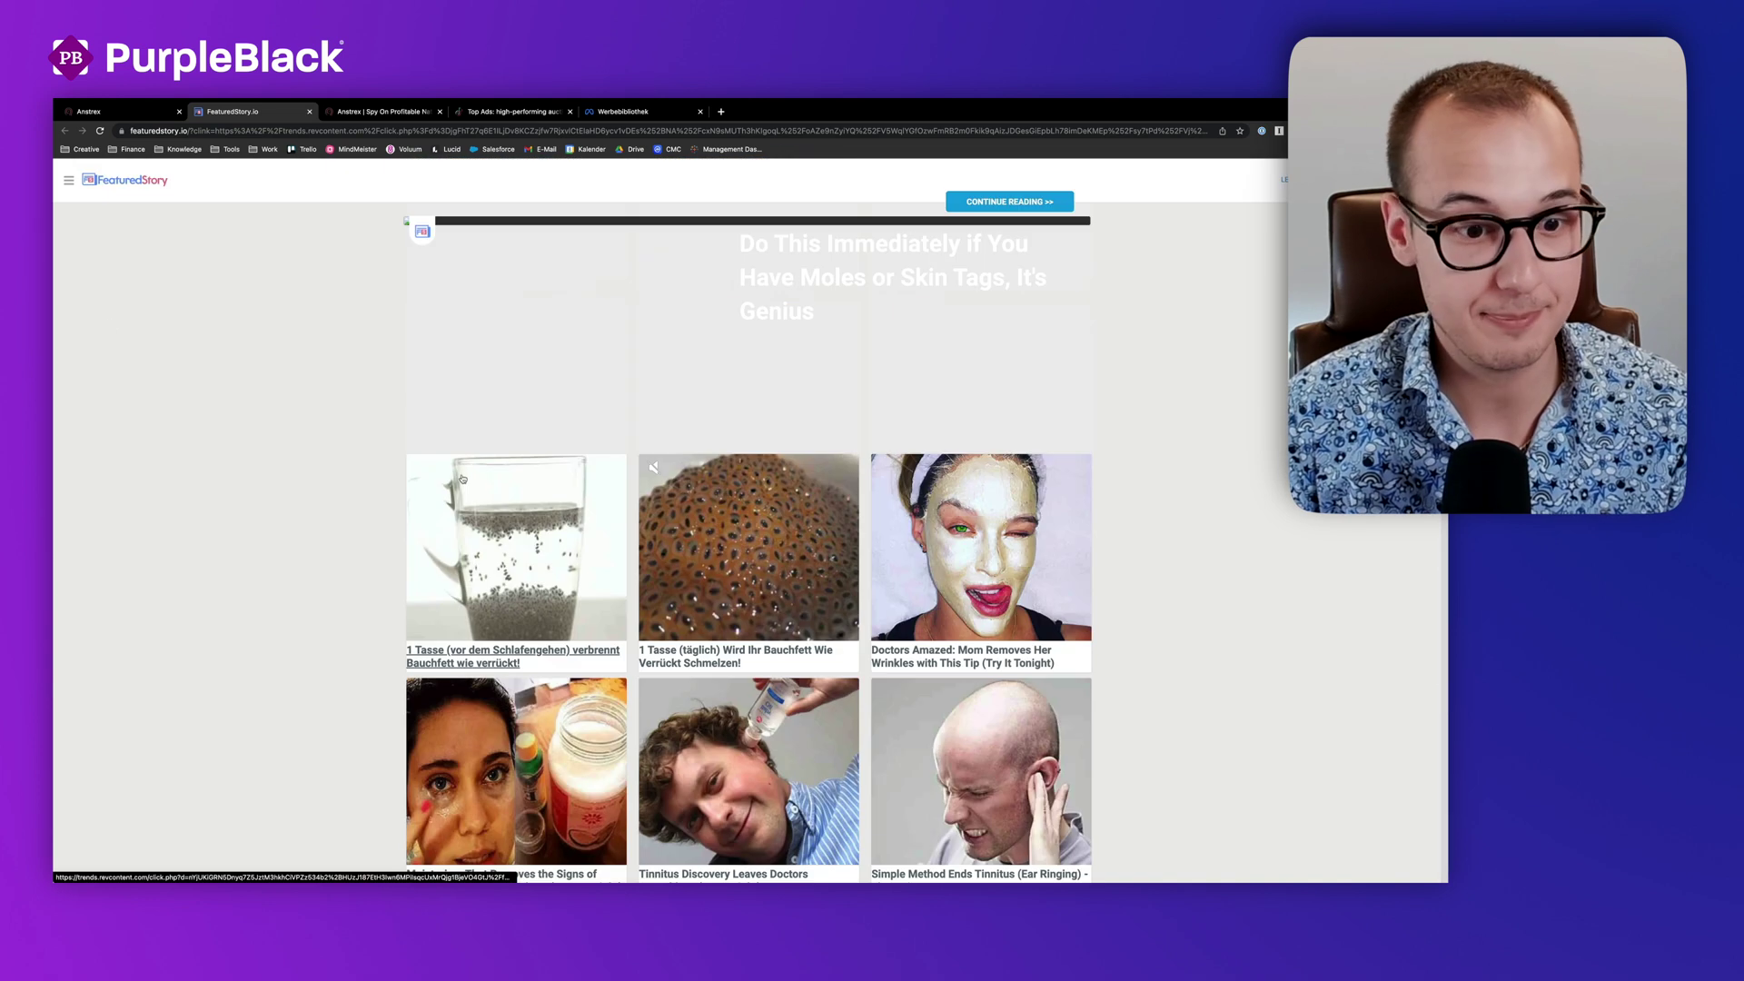
pyautogui.press('super+w')
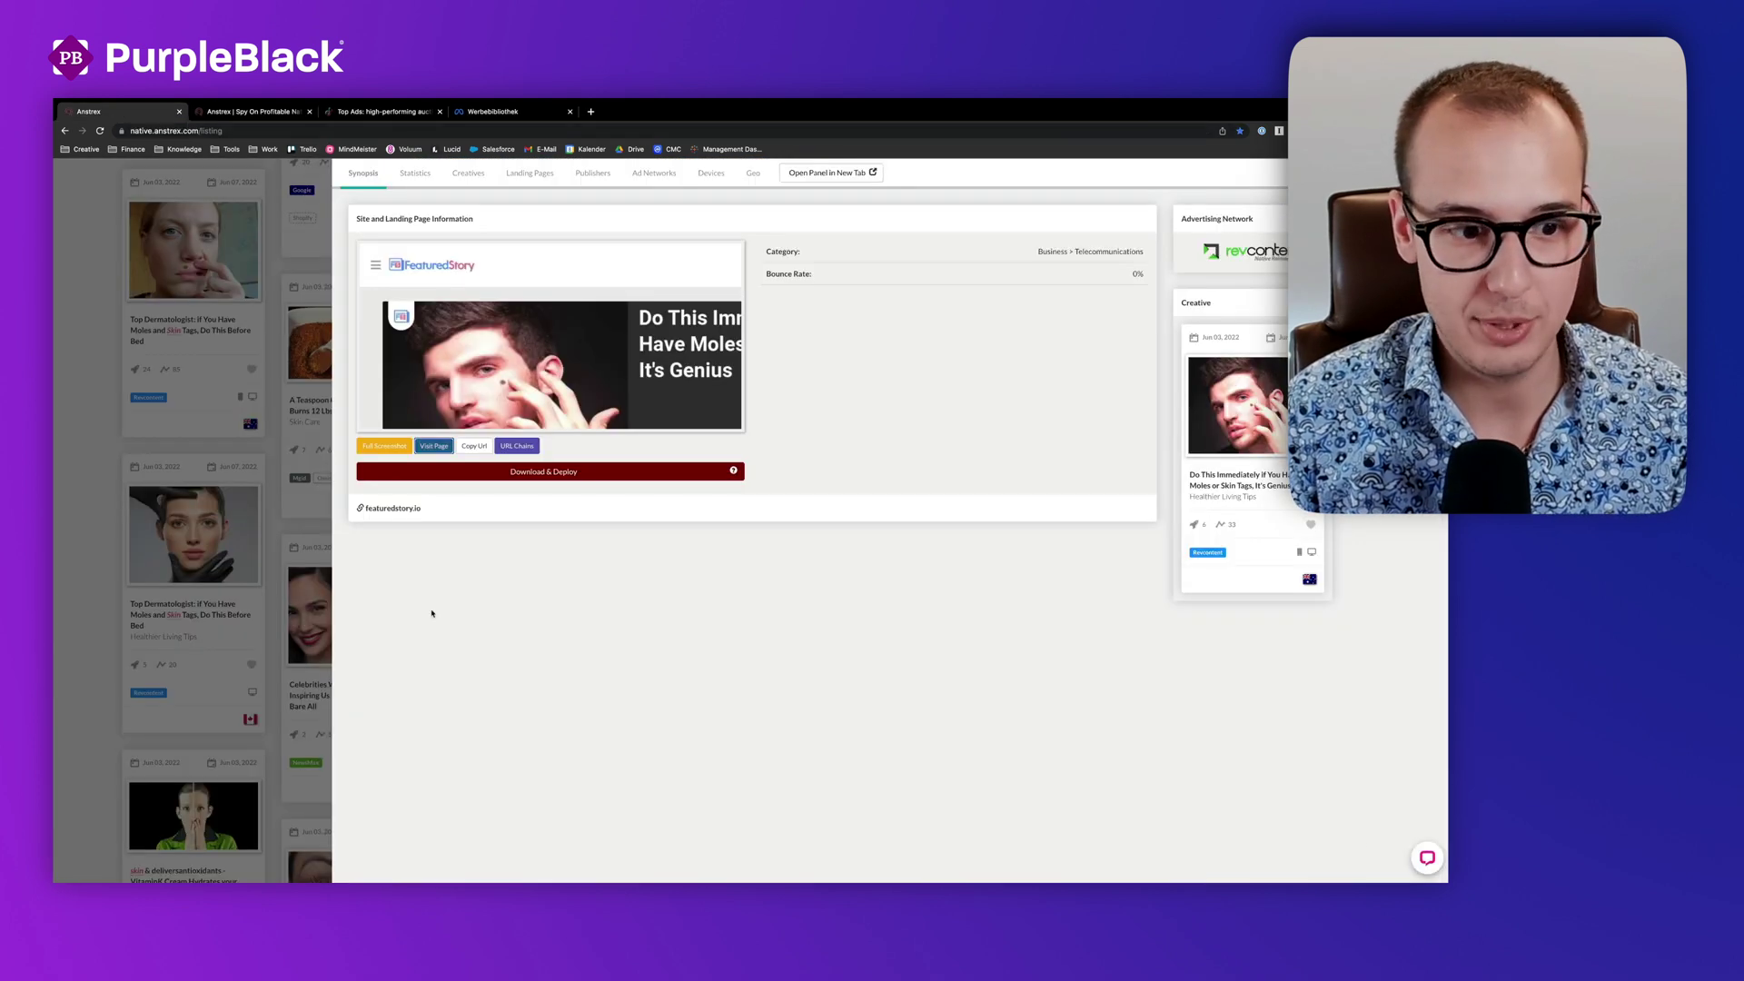
pyautogui.click(133, 540)
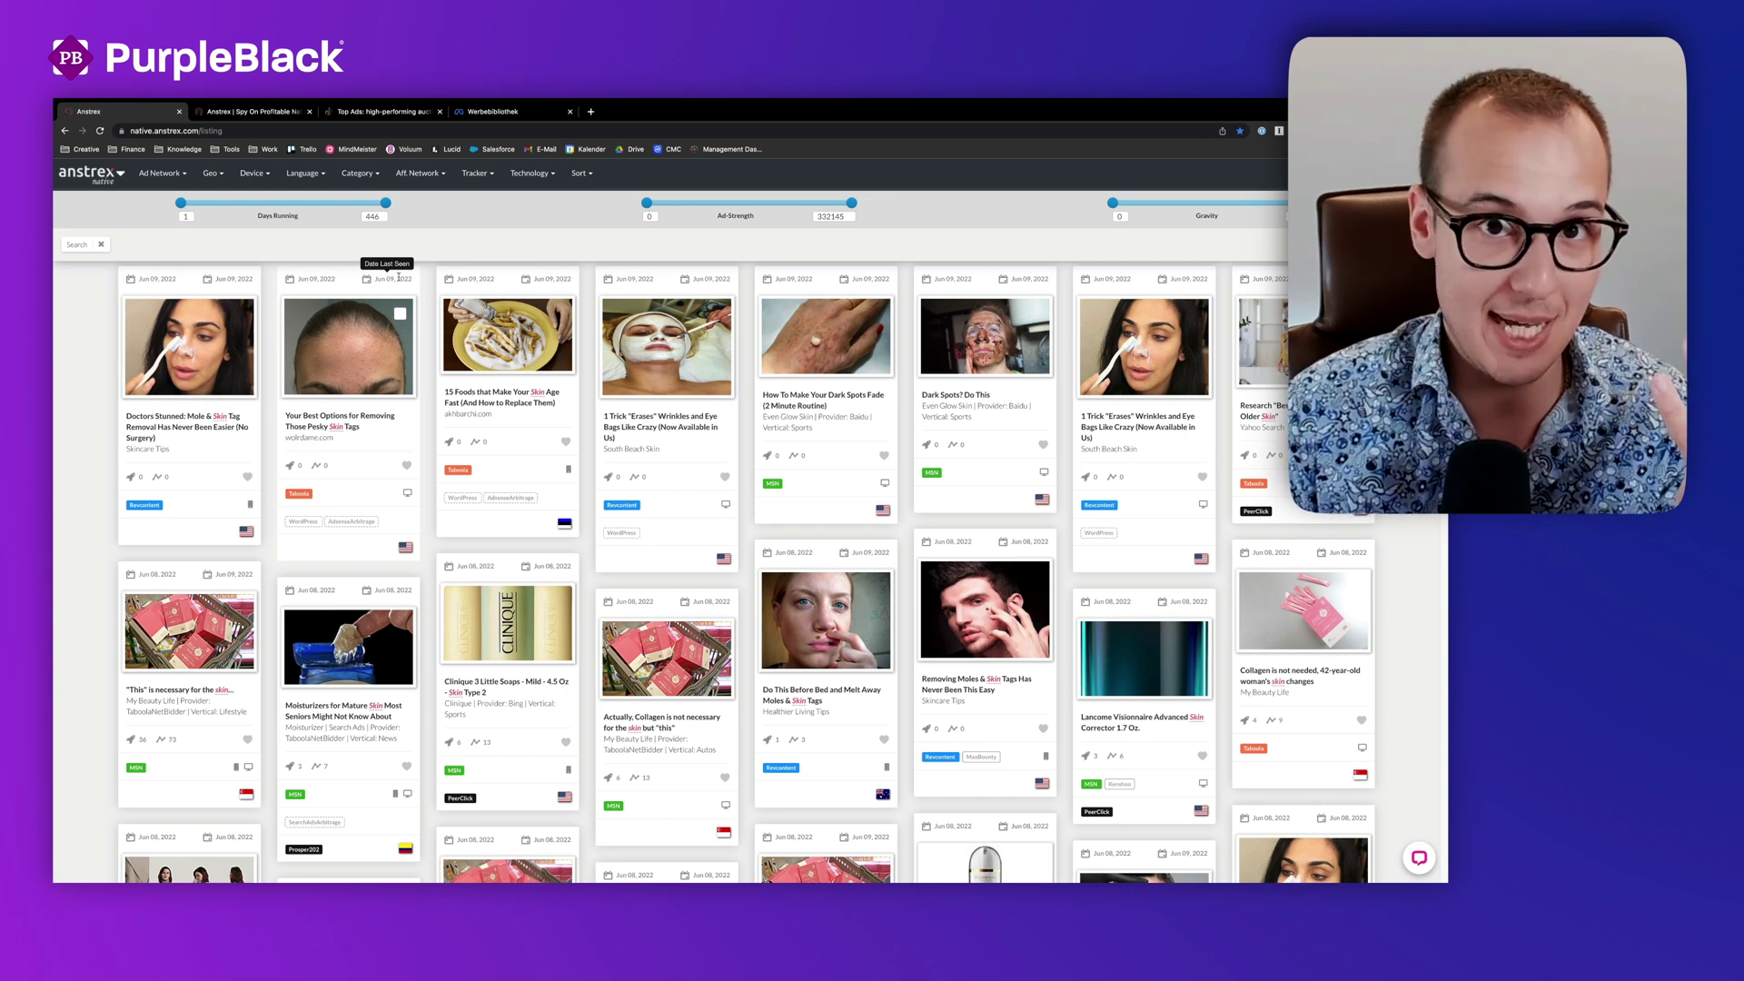
# Step: Sort TikTok top ads by Reach for the last 7 days, then return to the Anstrex skin listing
pyautogui.click(385, 114)
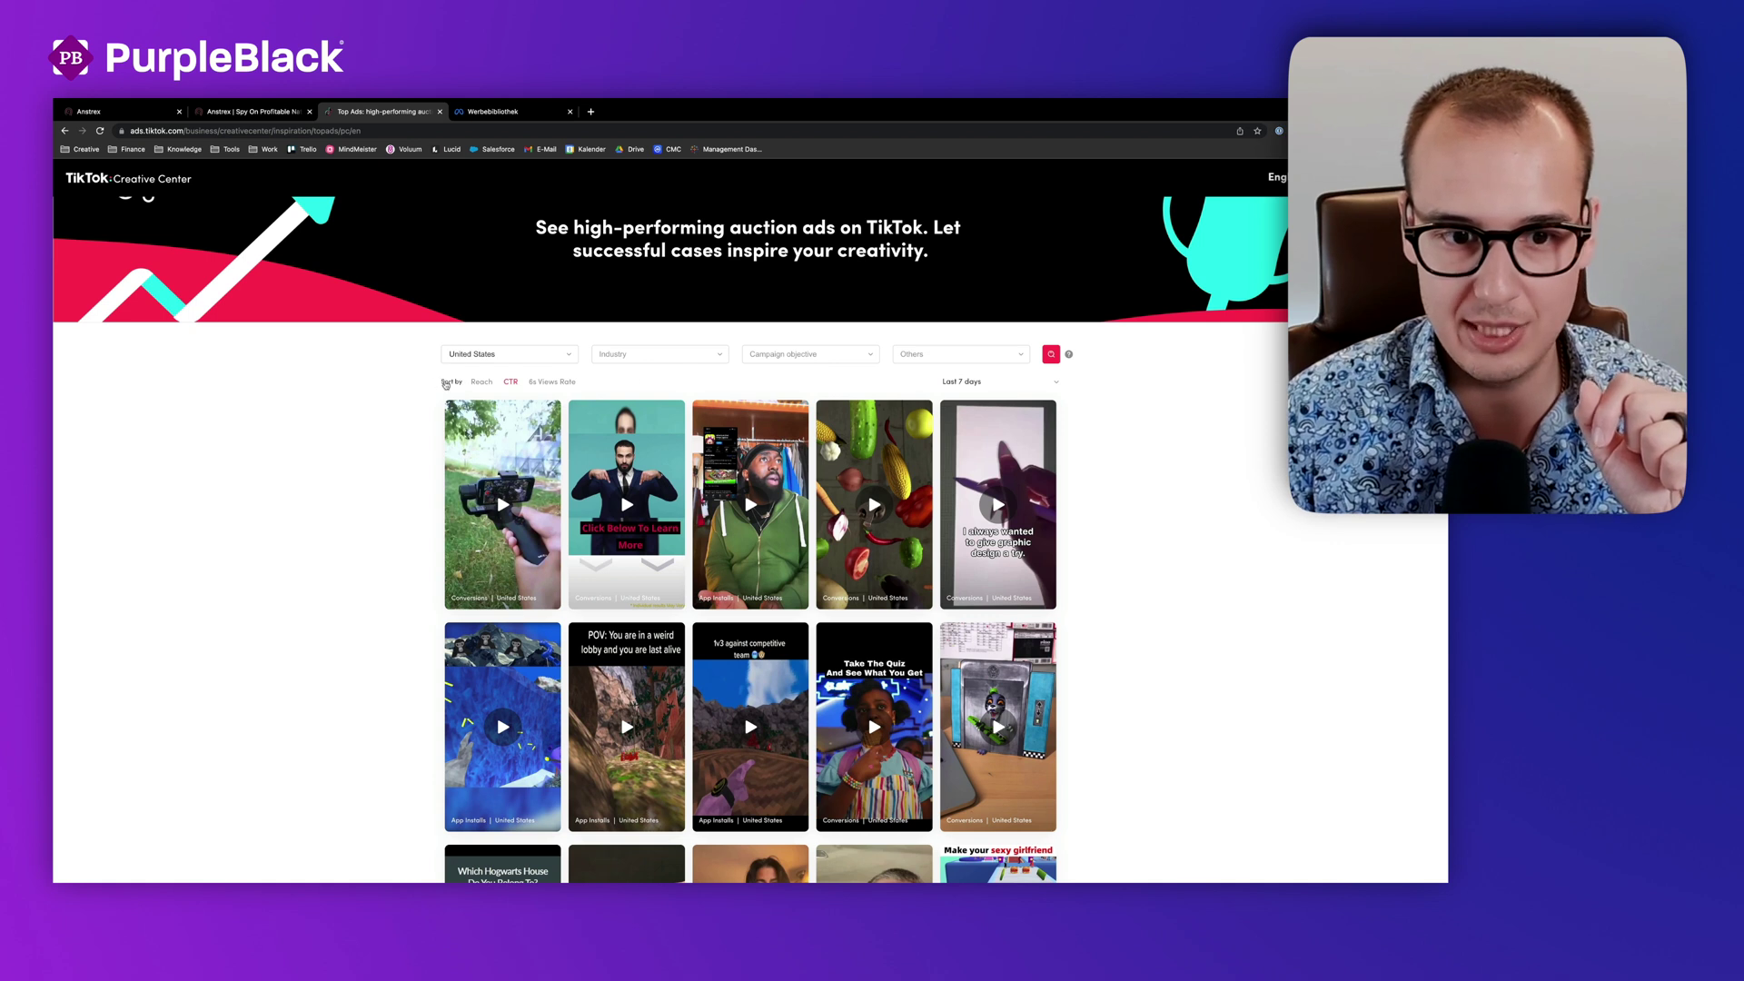
pyautogui.click(549, 383)
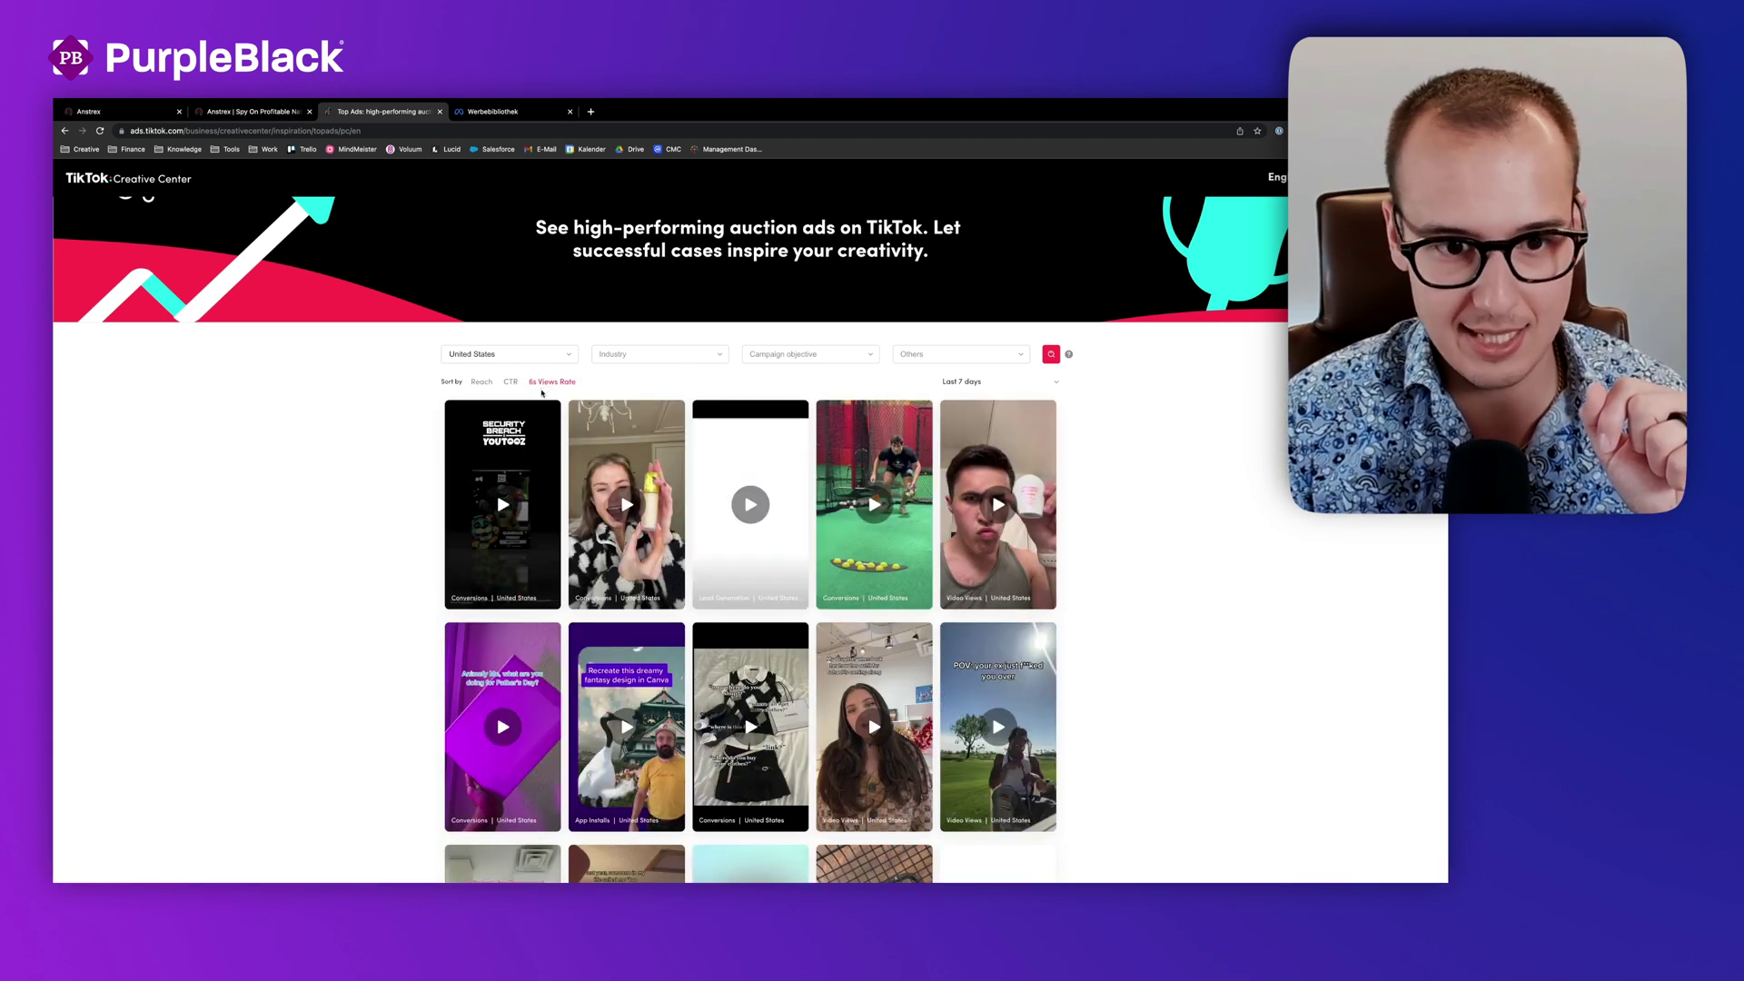
pyautogui.click(481, 383)
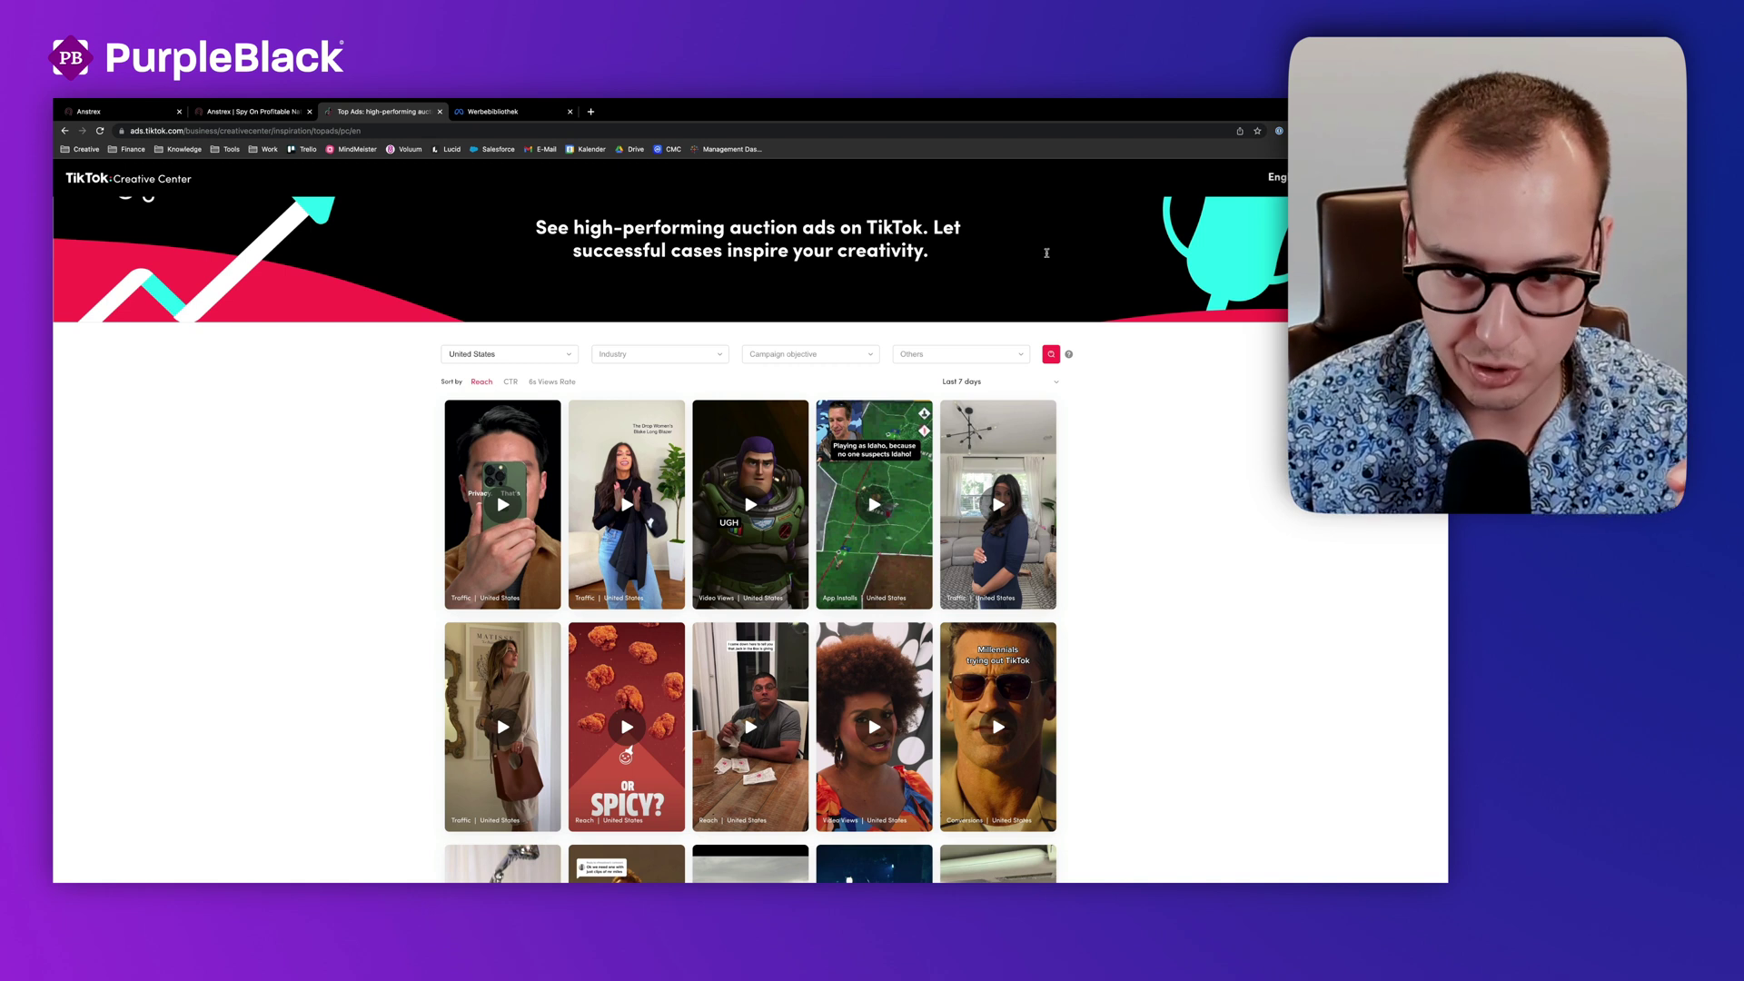
pyautogui.click(972, 383)
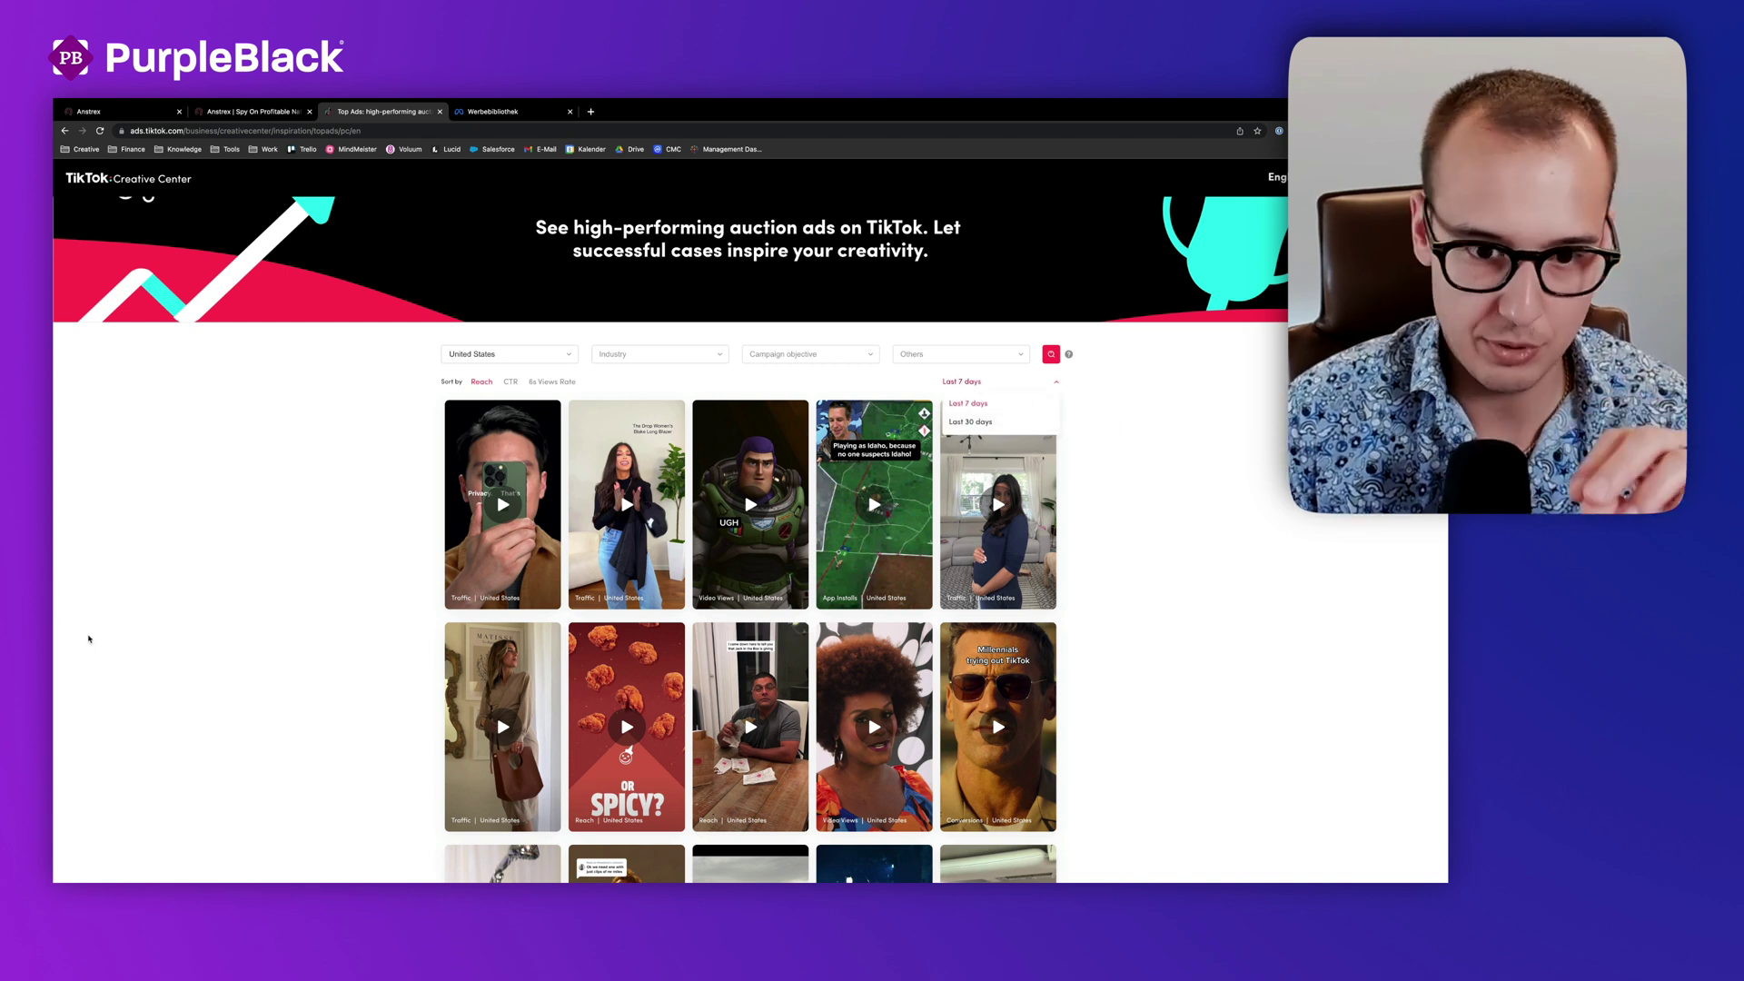
pyautogui.click(281, 507)
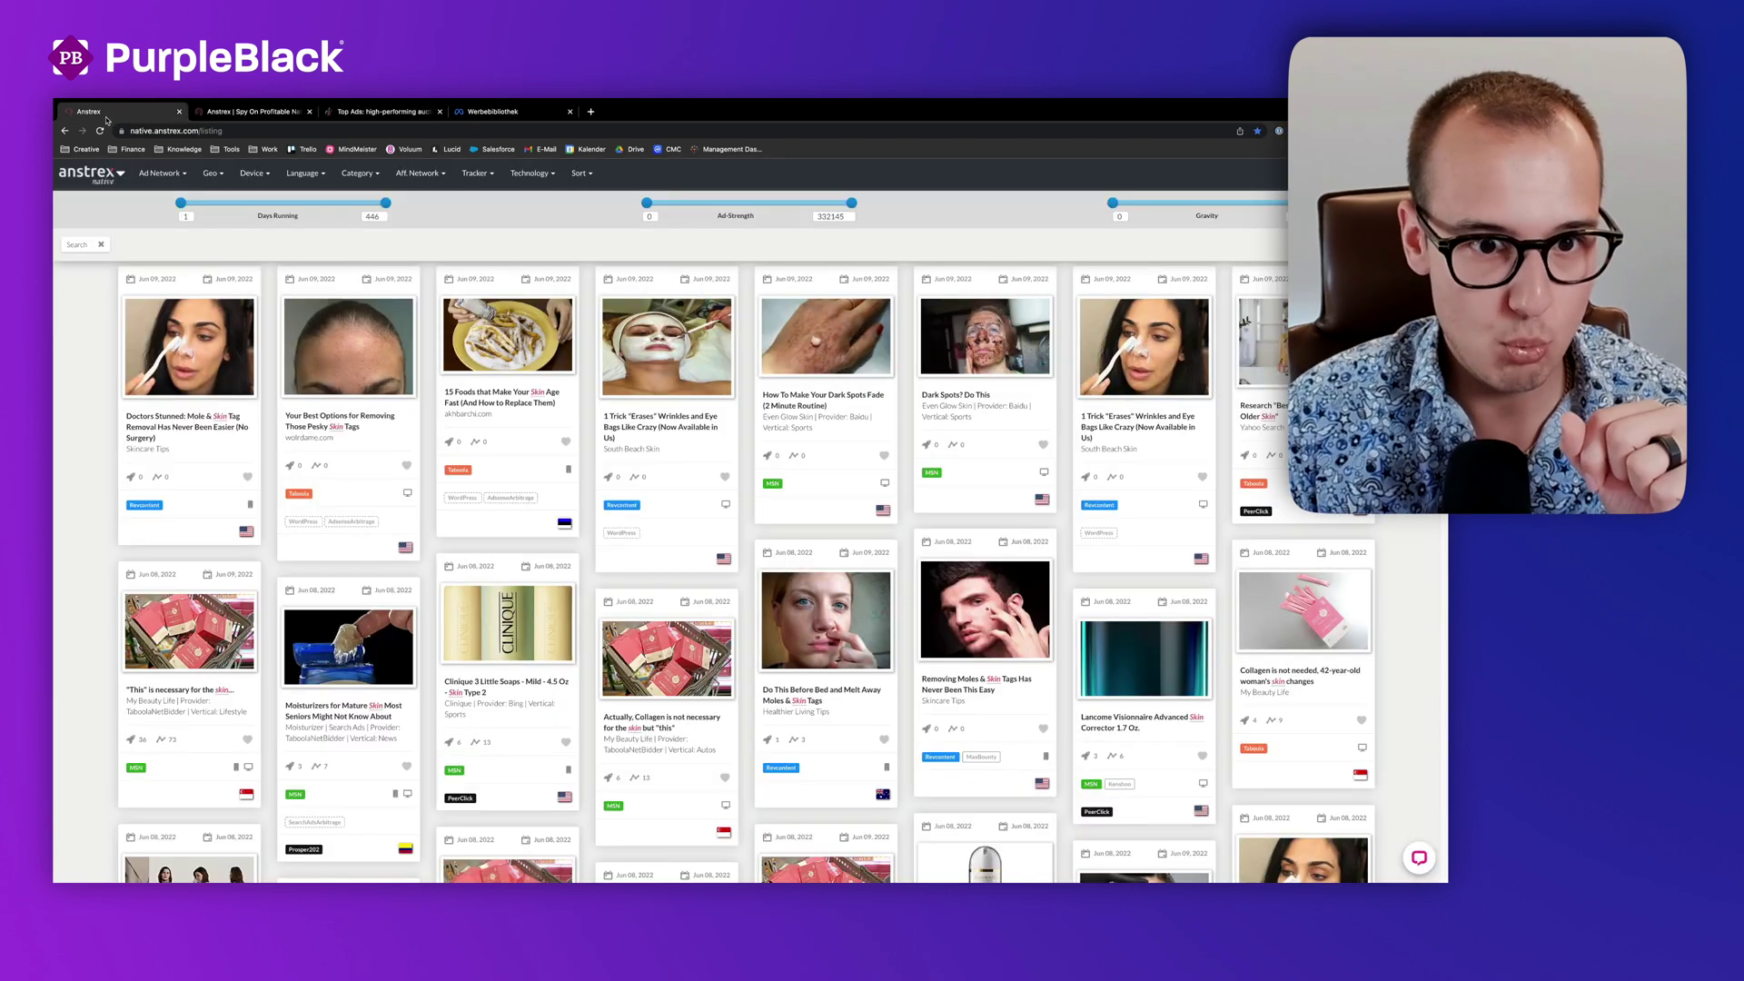
pyautogui.click(109, 112)
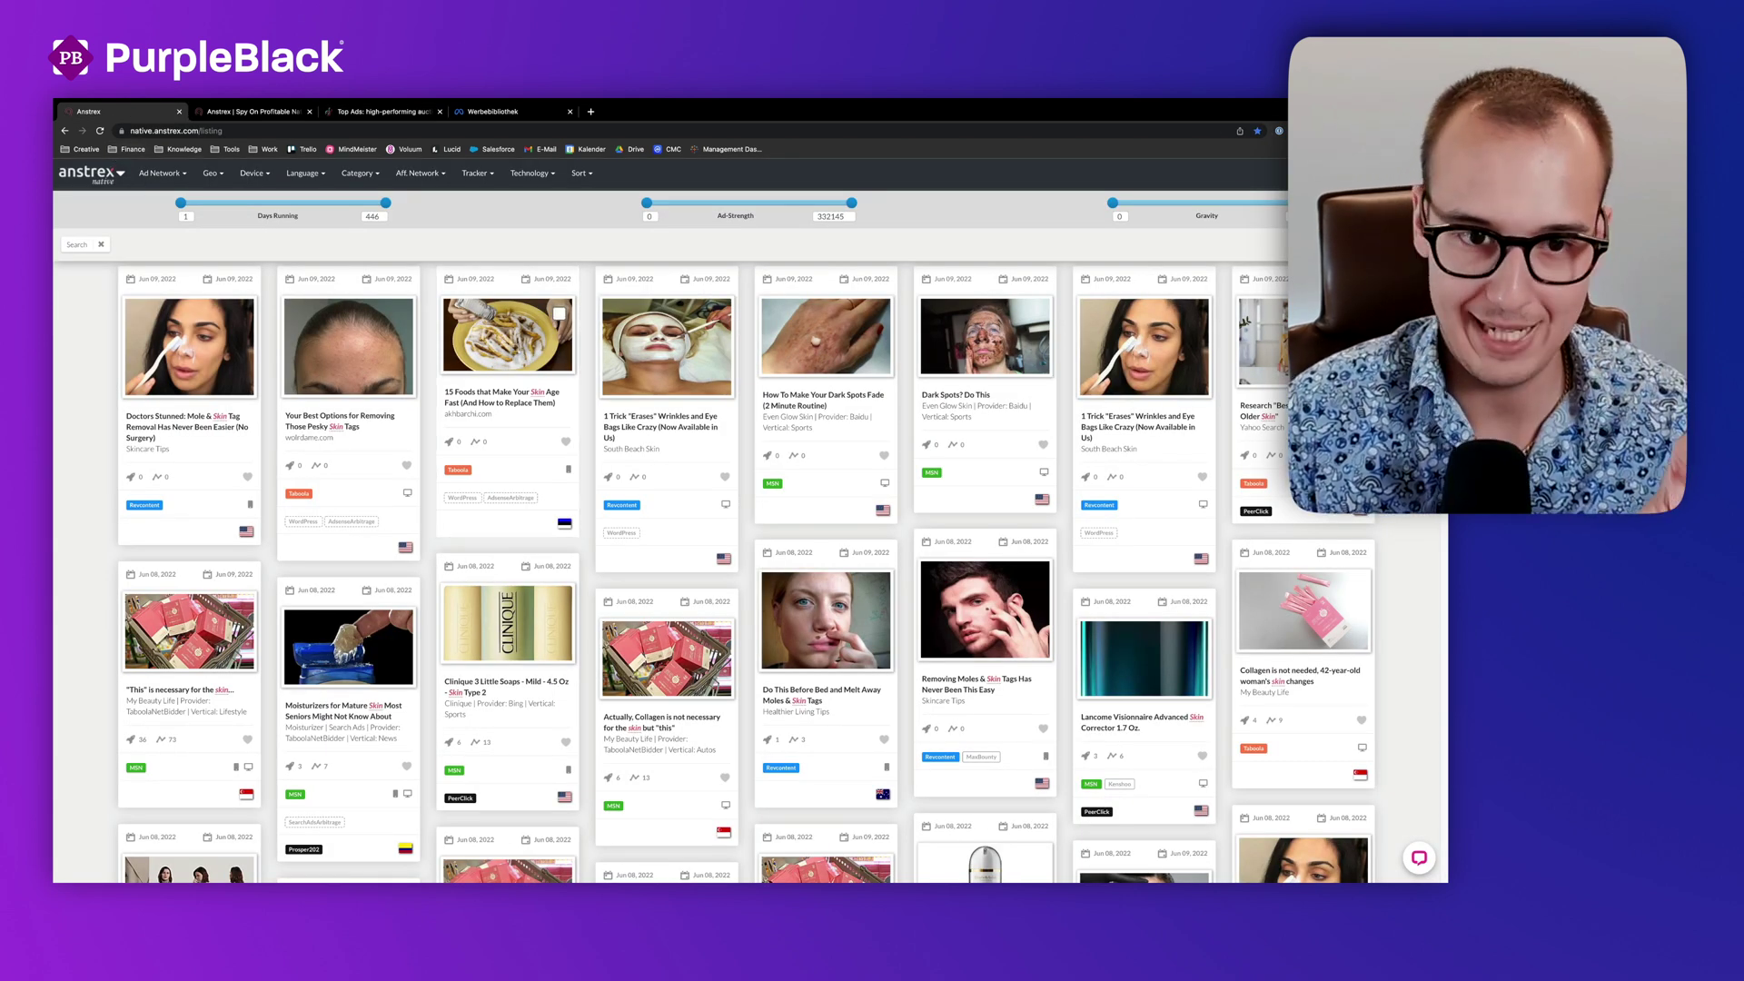
# Step: Set the Days Running slider minimum to 21 days
pyautogui.scroll(-1, 795, 340)
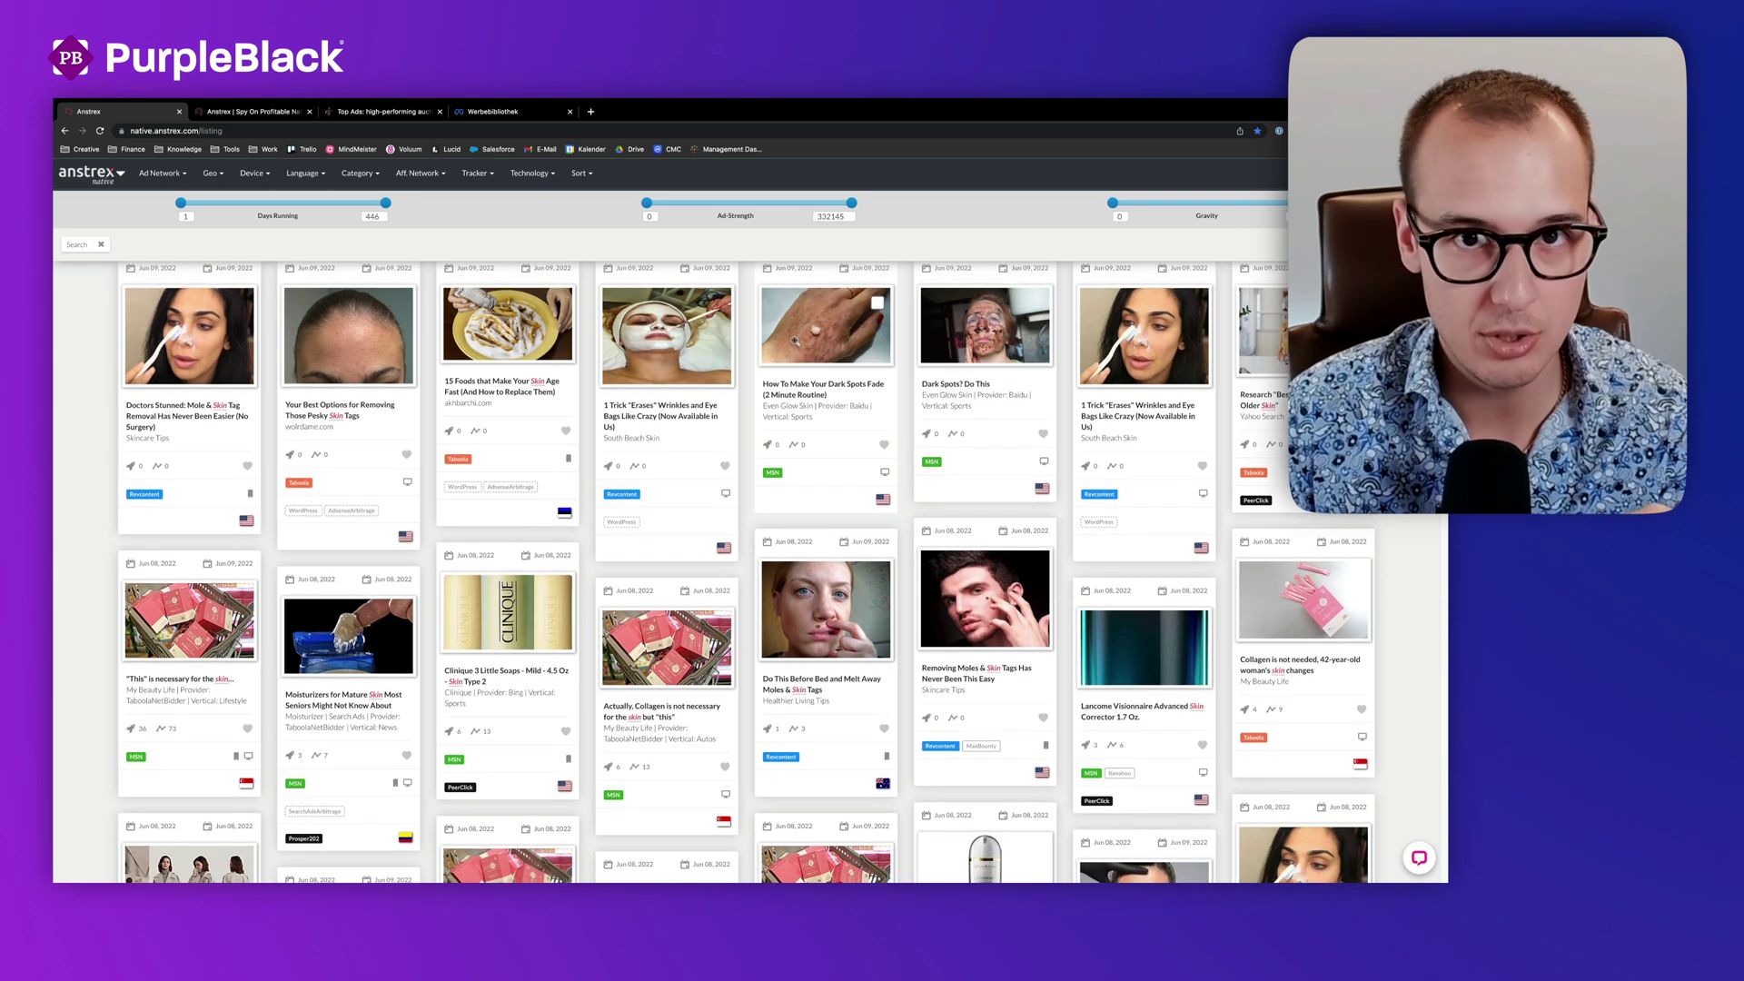
pyautogui.scroll(1, 794, 341)
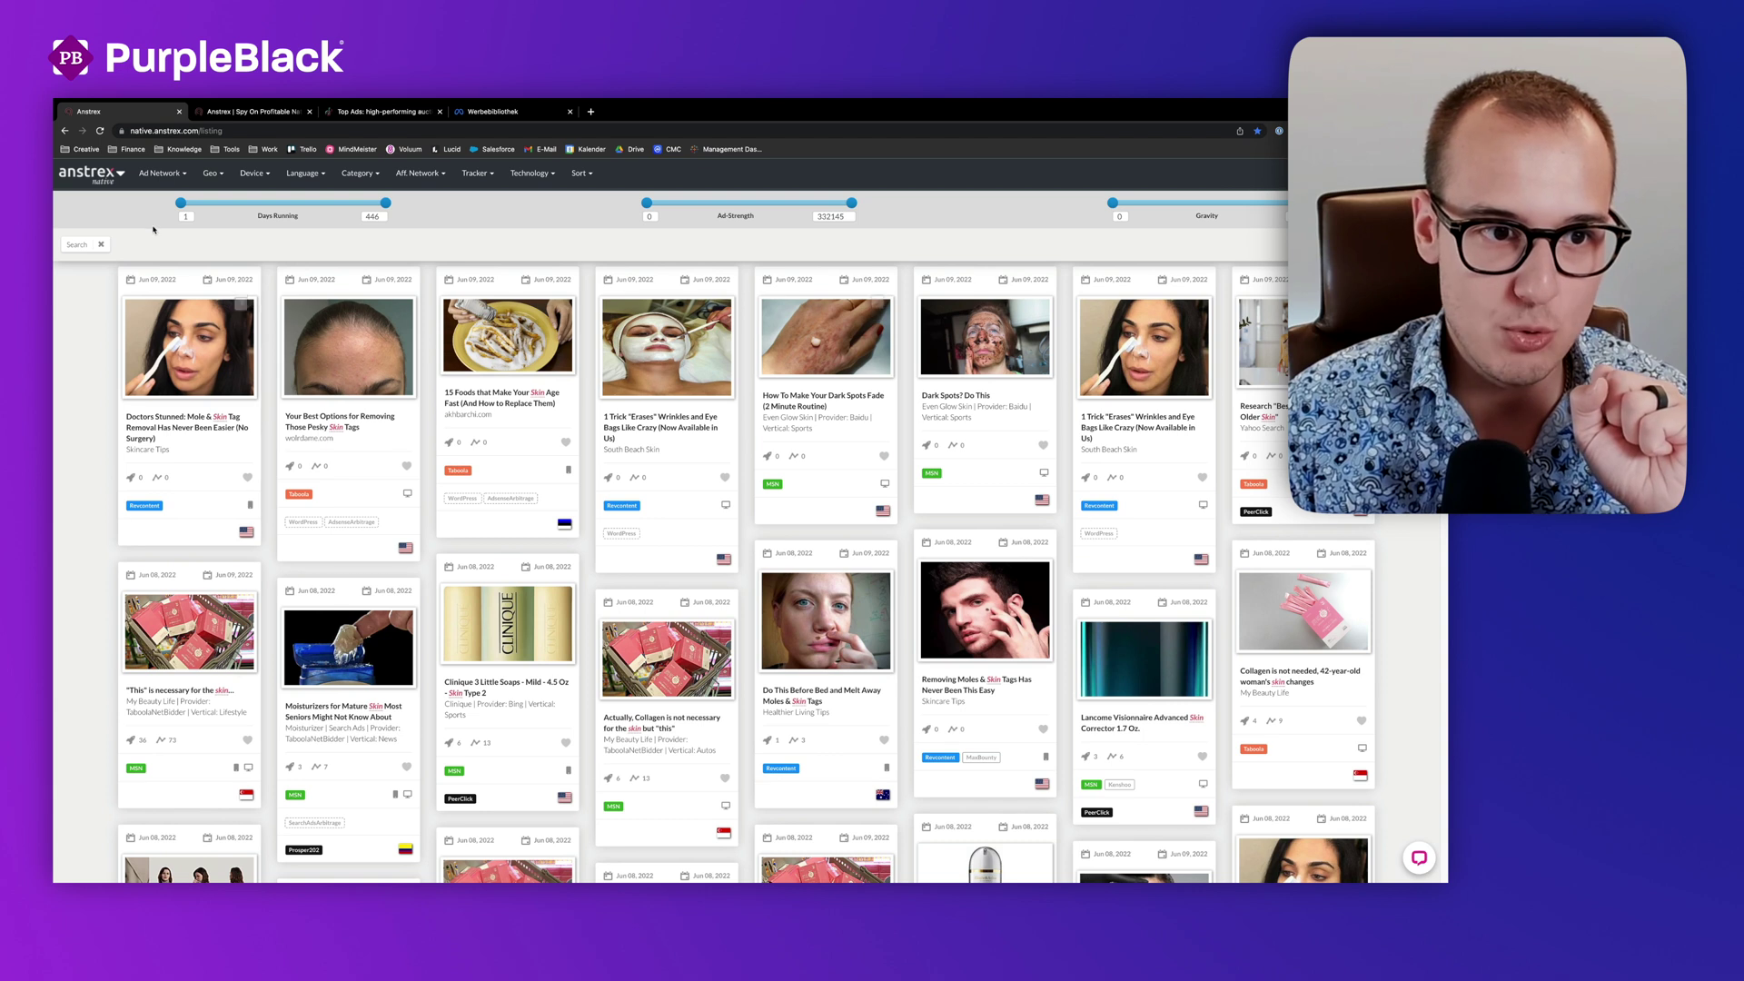
pyautogui.moveTo(186, 206); pyautogui.dragTo(196, 206)
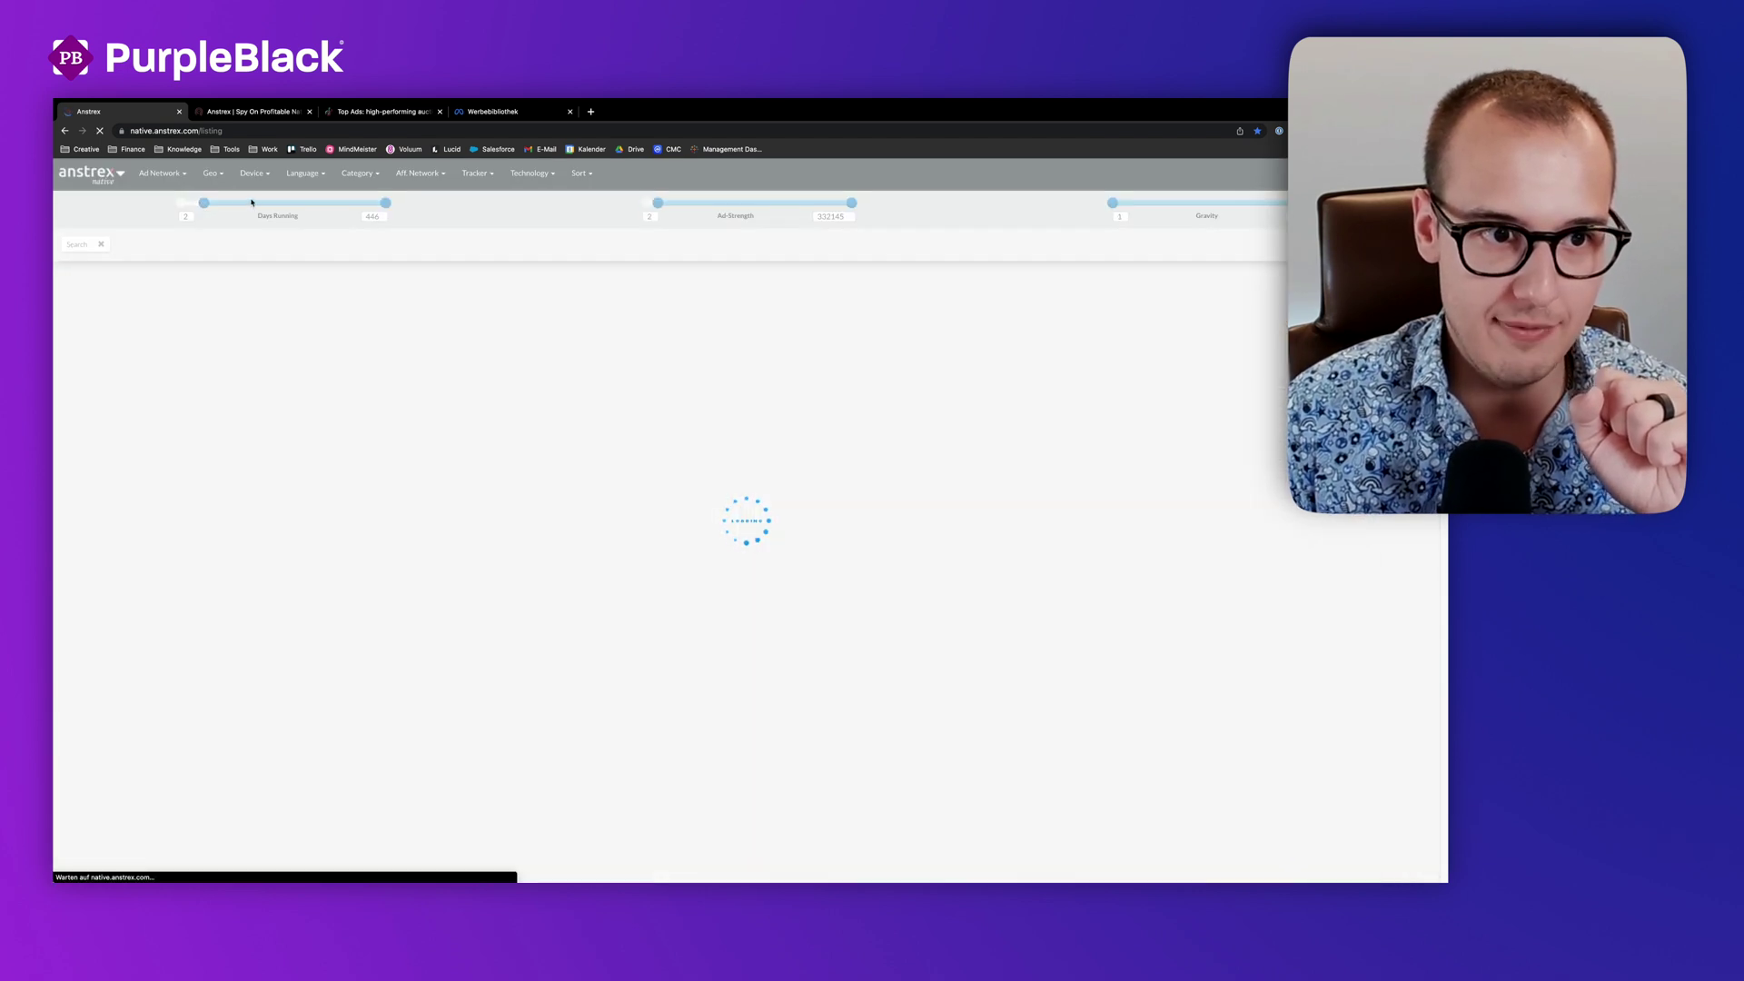
pyautogui.click(256, 202)
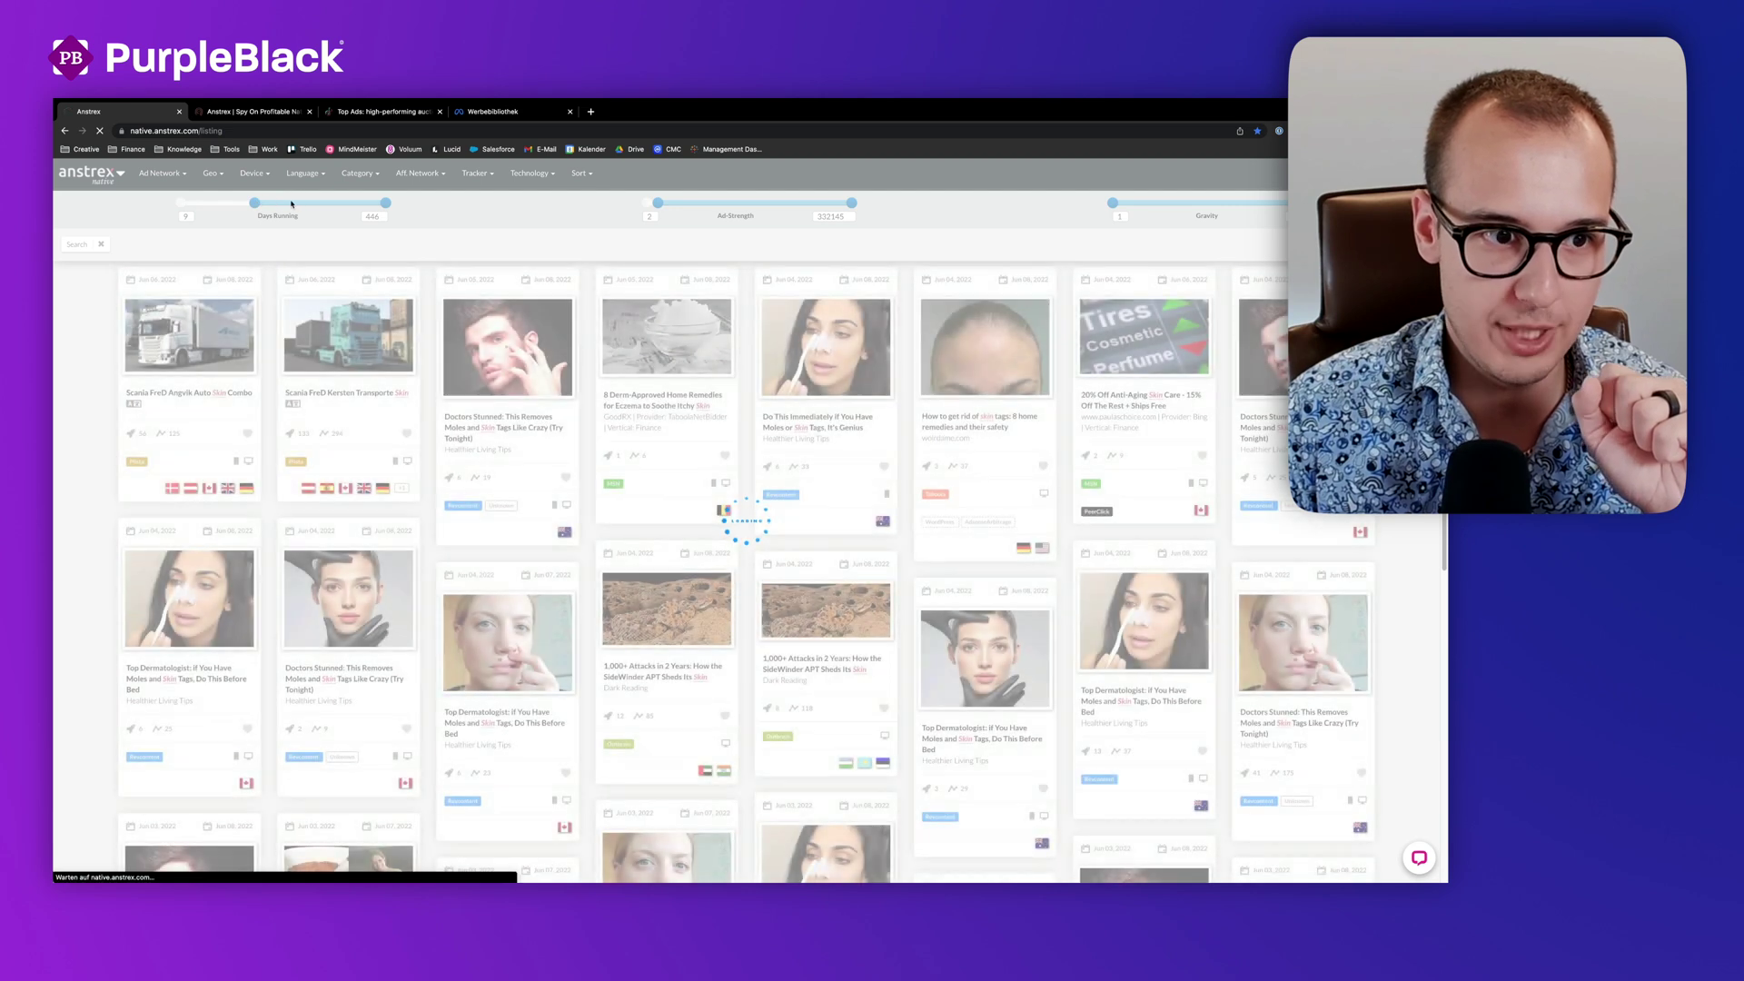
pyautogui.click(287, 204)
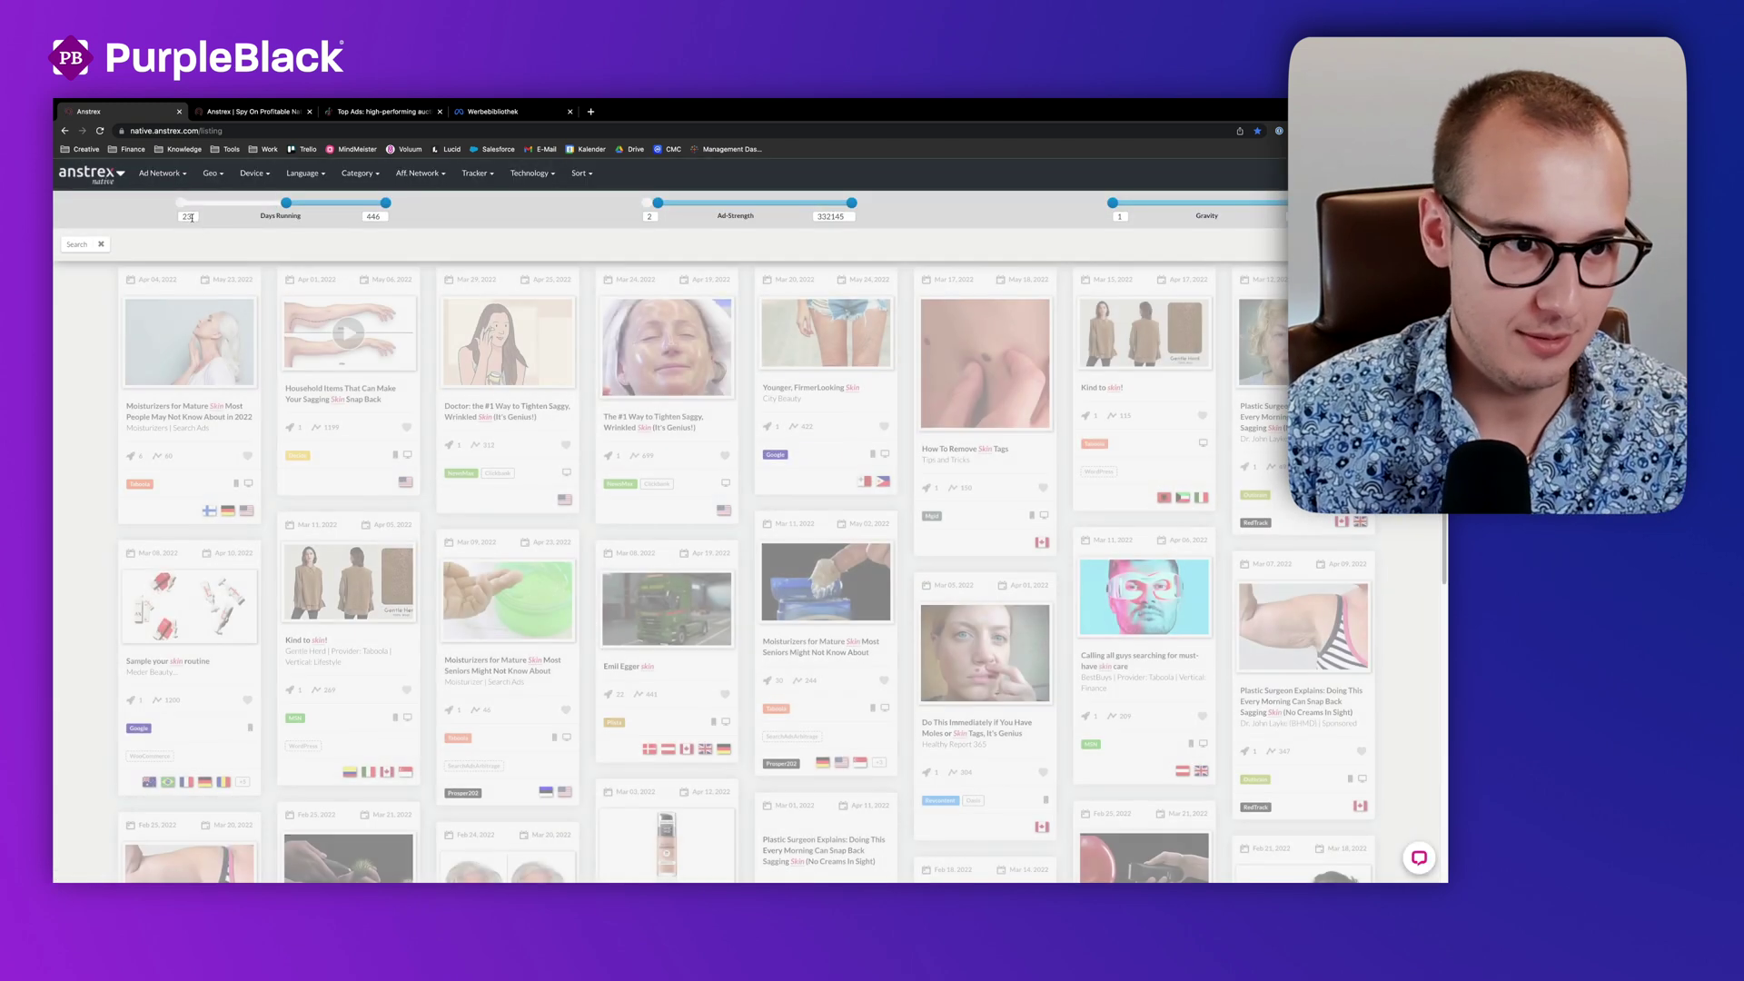
pyautogui.press('Left')
pyautogui.press('Left')
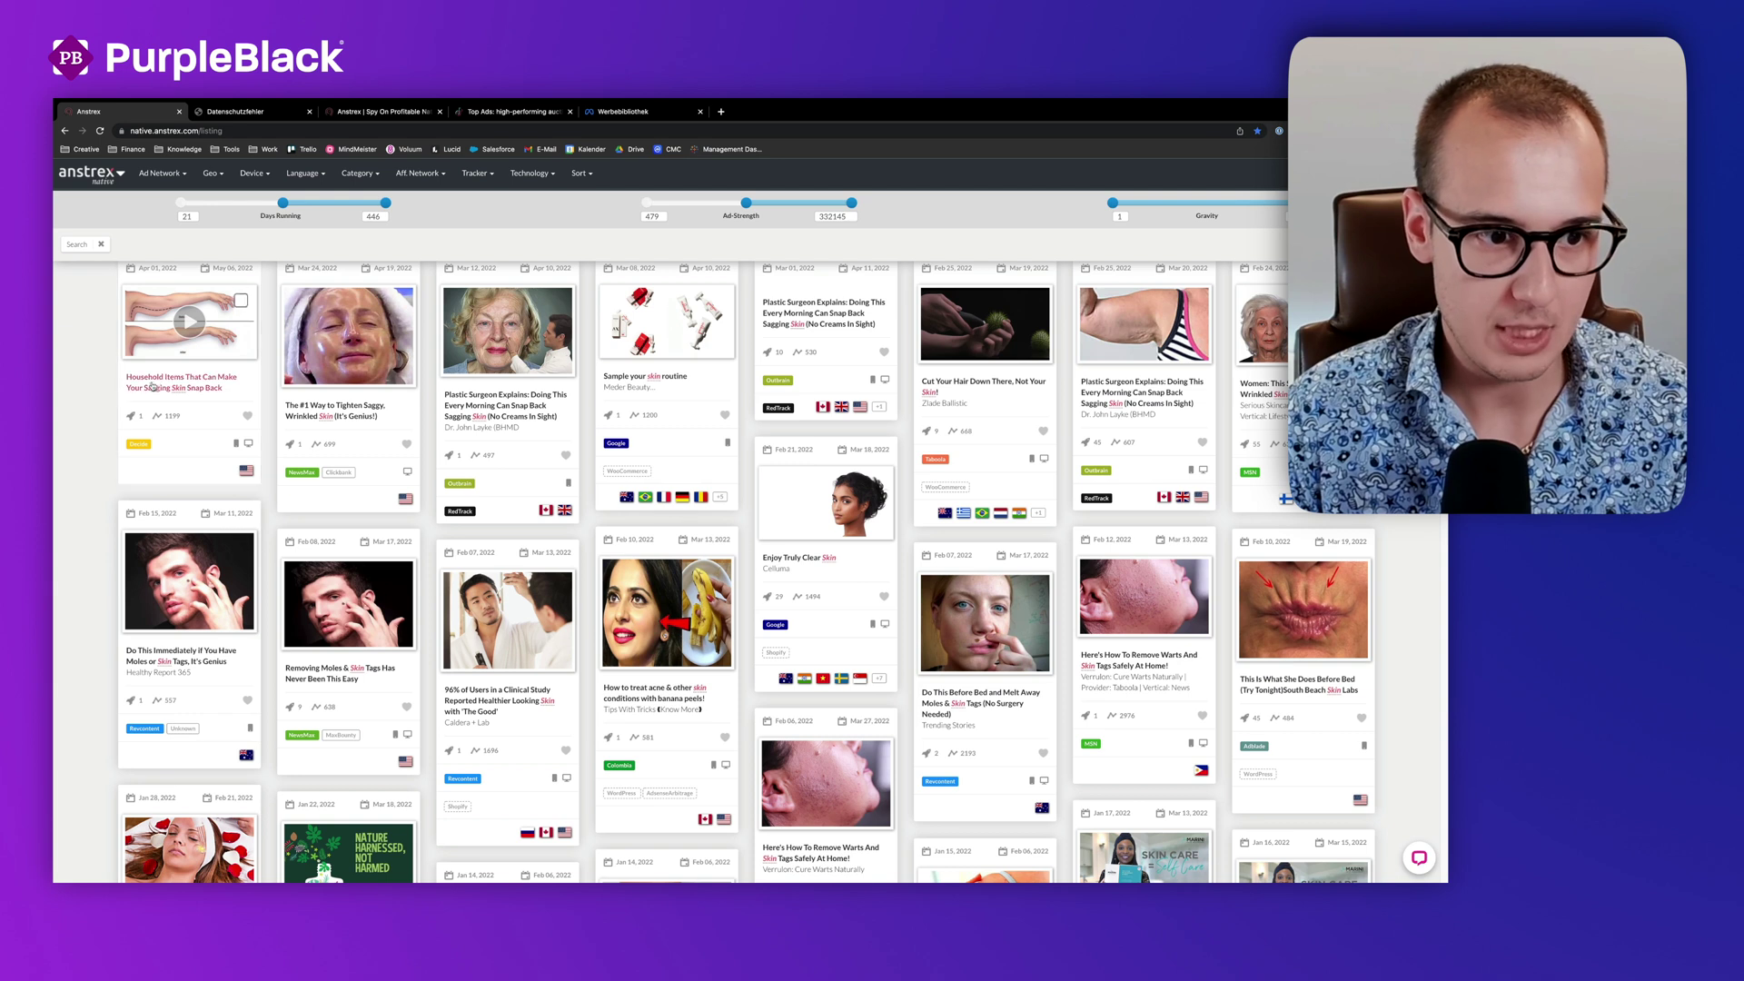
# Step: Open the Household Items sagging-skin ad's landing page and accept its cookie notice
pyautogui.click(317, 436)
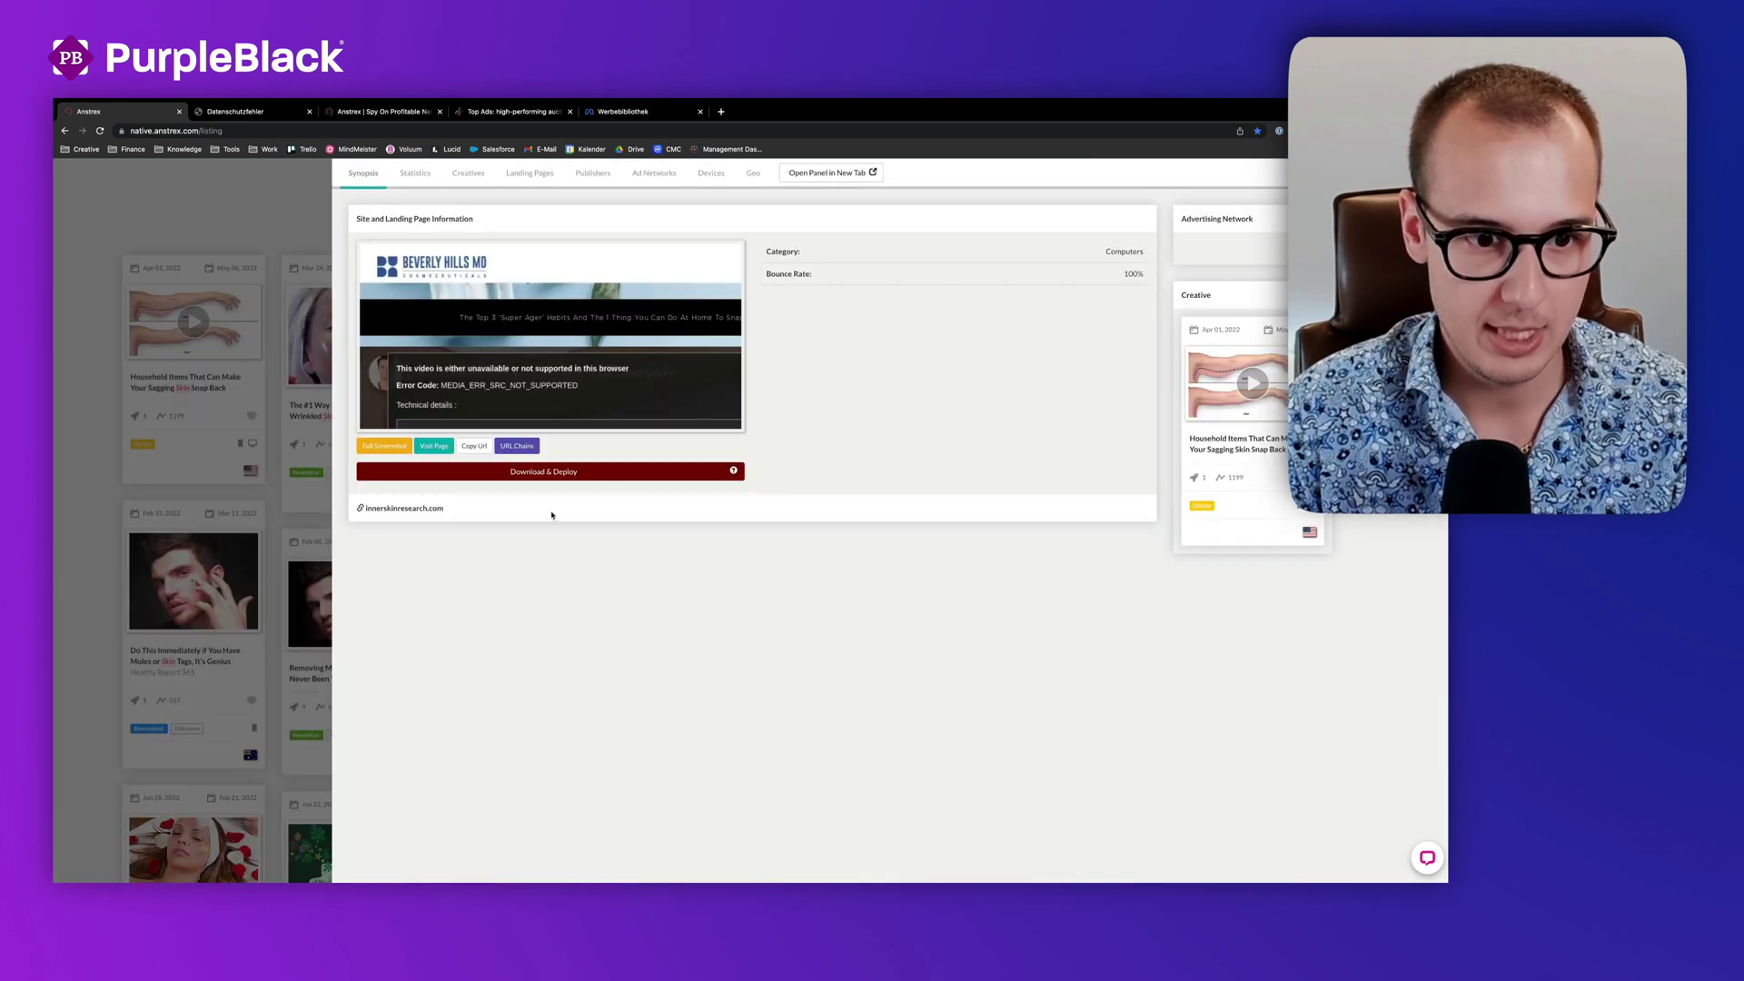
pyautogui.click(433, 445)
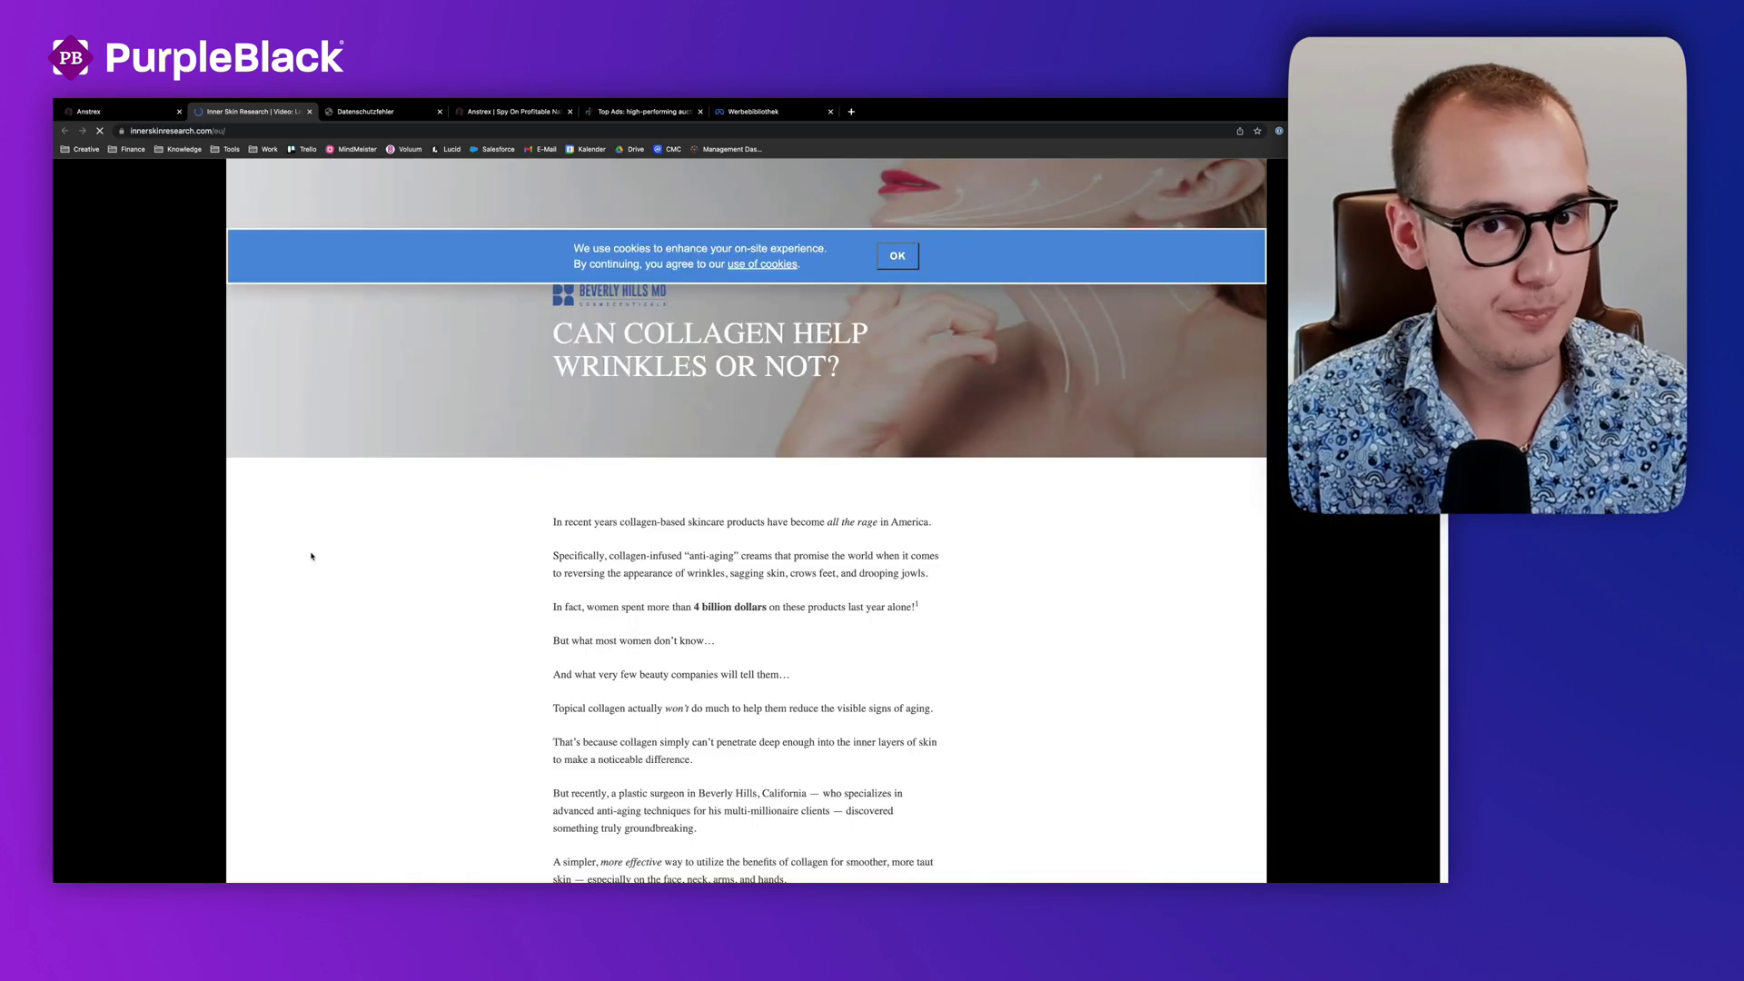
pyautogui.click(898, 257)
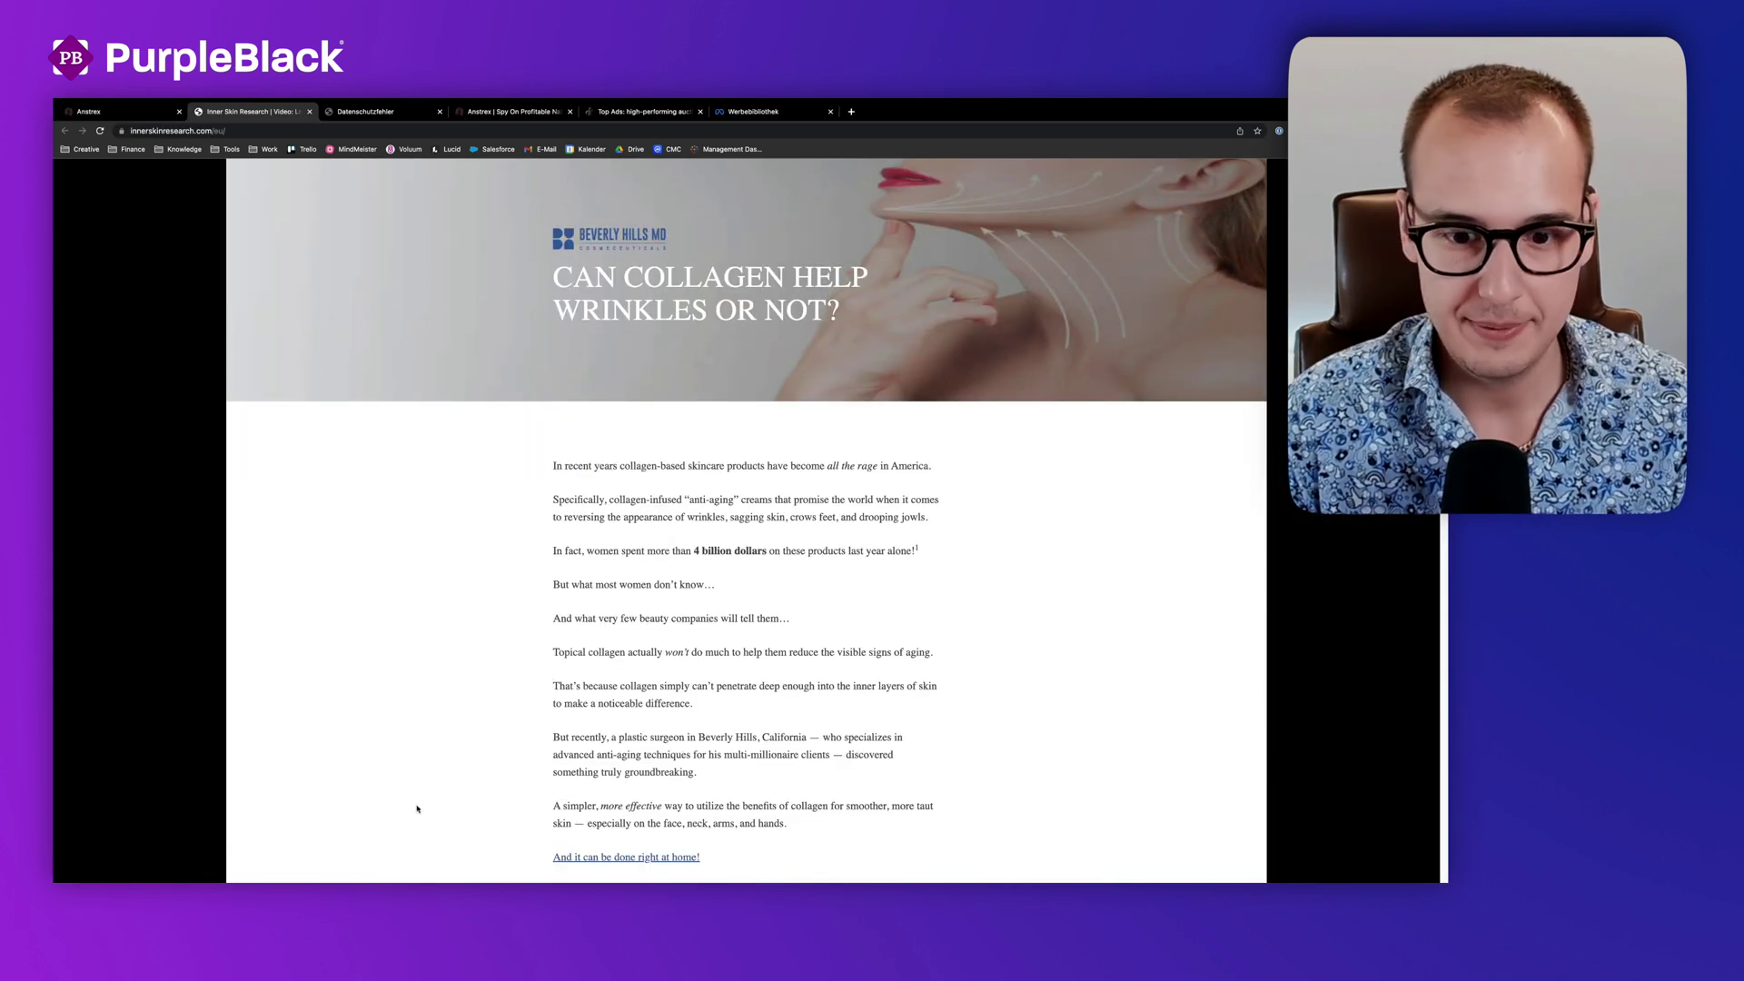
pyautogui.scroll(-5, 792, 538)
pyautogui.scroll(-7, 730, 574)
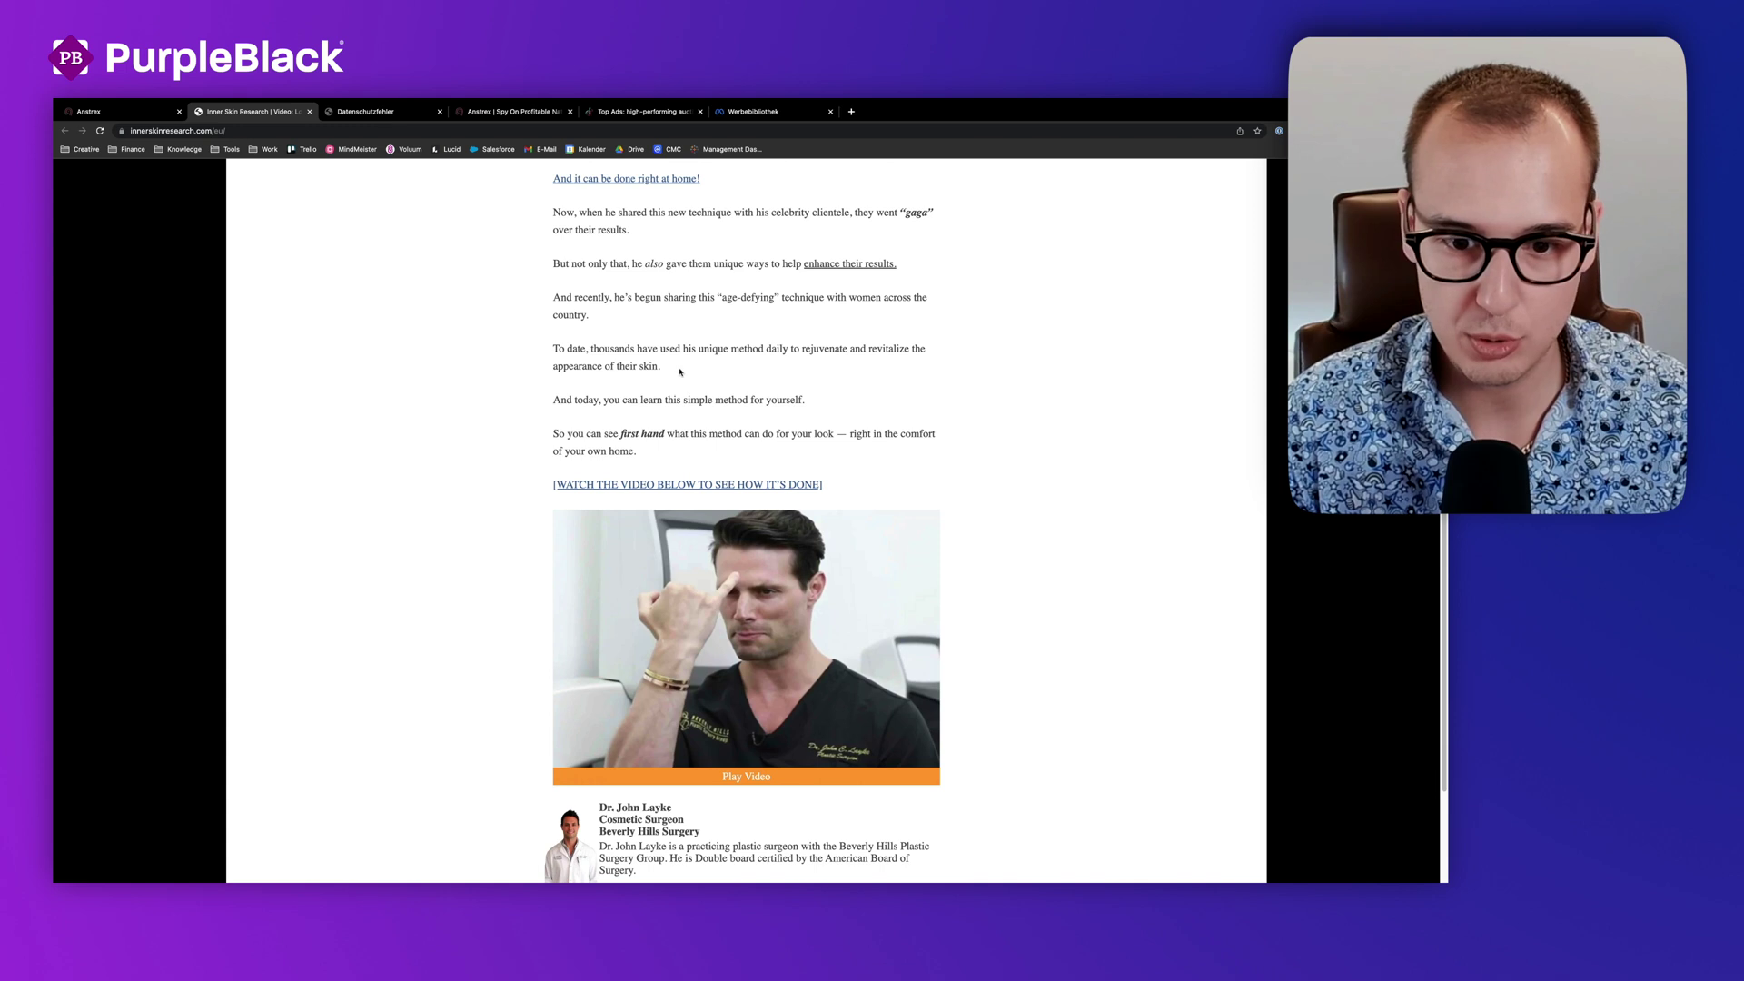
# Step: Follow the article through to the Beverly Hills MD product video page, then return to Anstrex
pyautogui.click(625, 454)
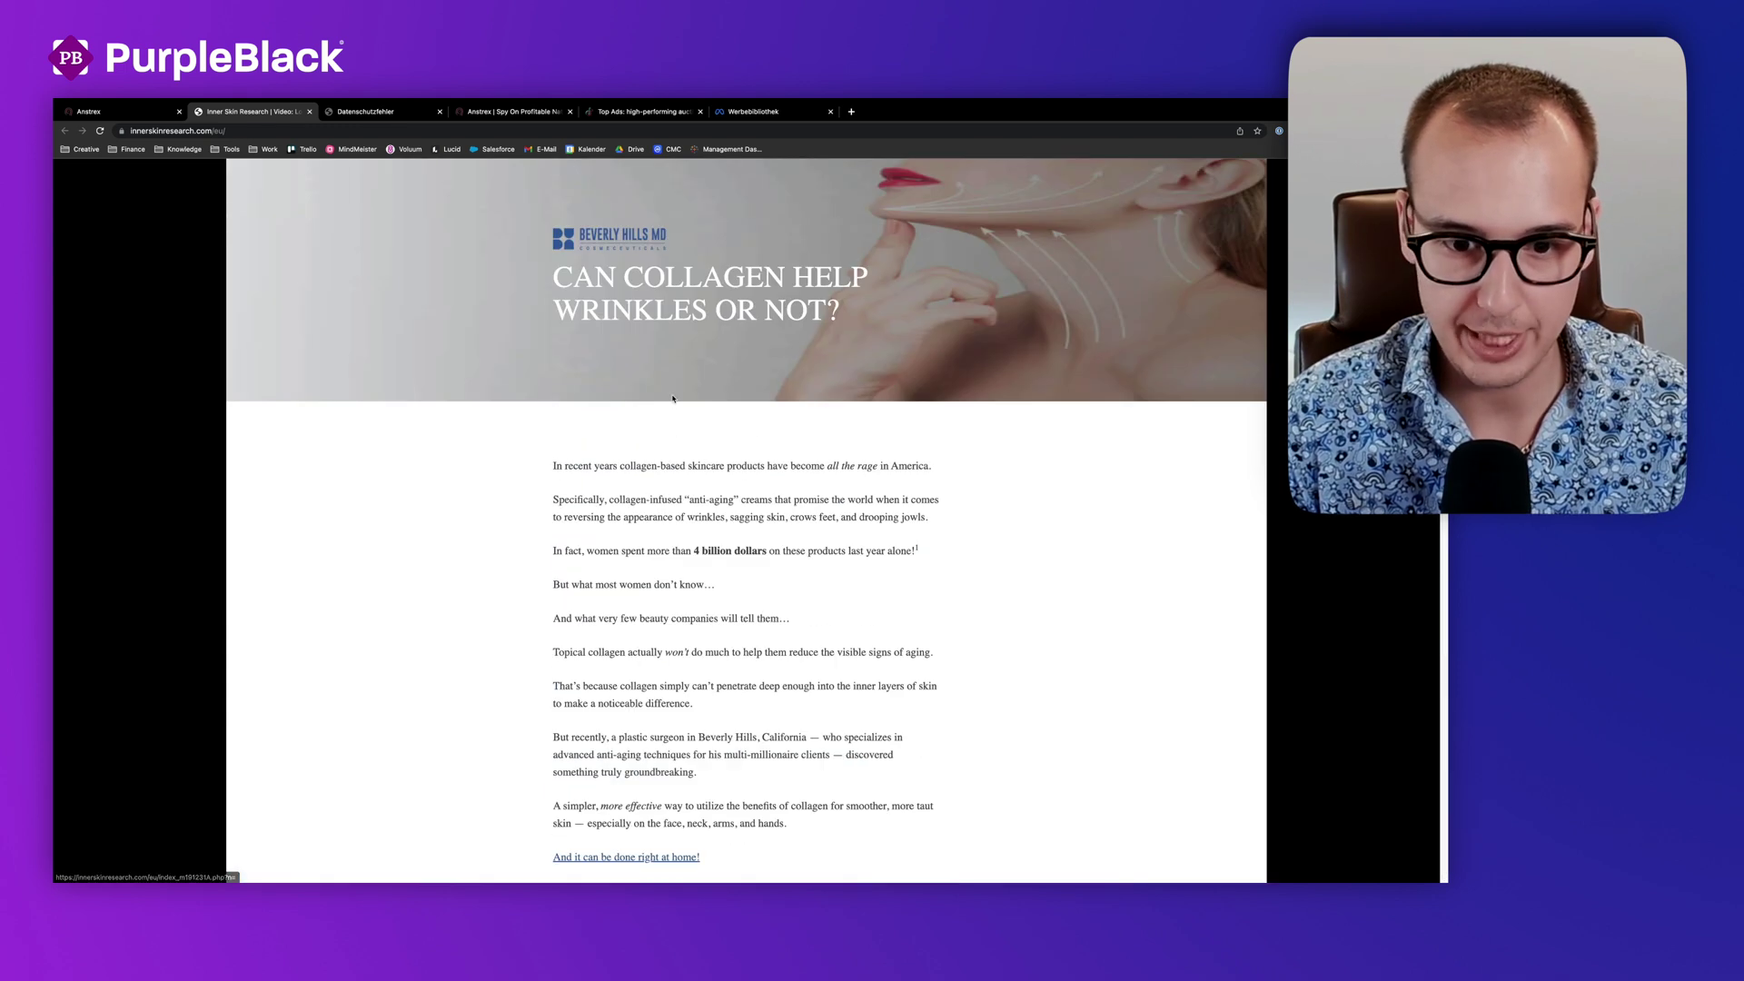
pyautogui.scroll(-4, 661, 409)
pyautogui.scroll(-6, 684, 403)
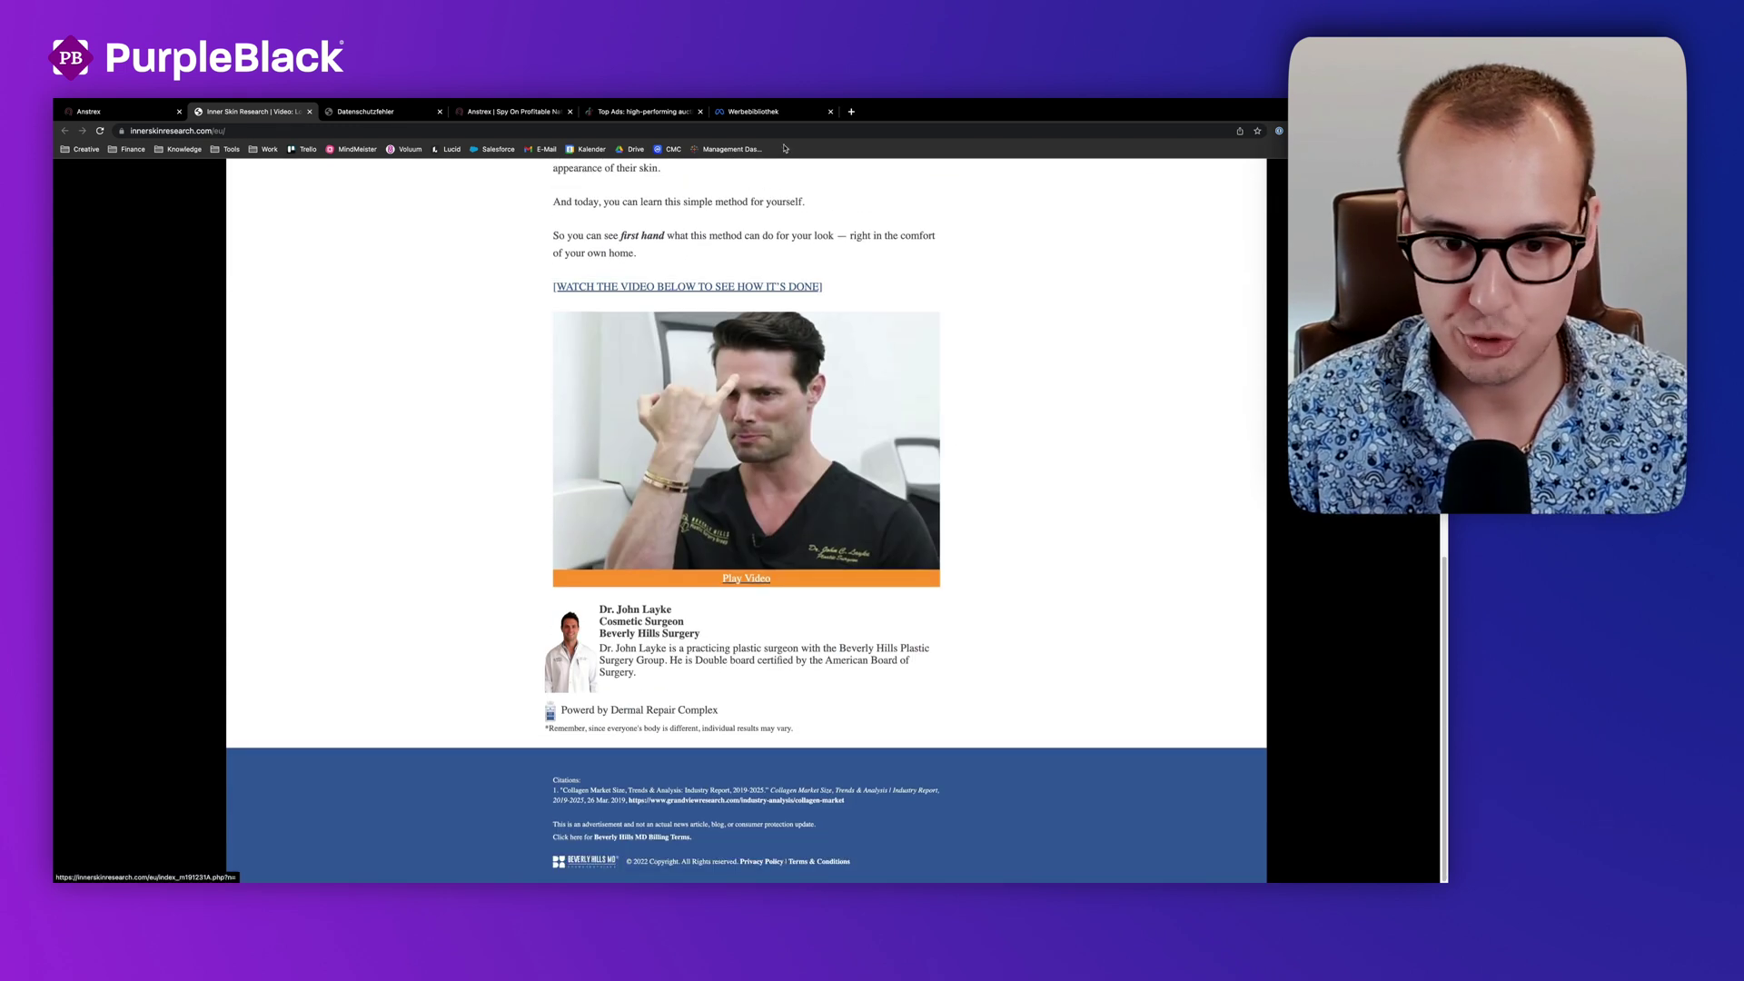
pyautogui.click(588, 561)
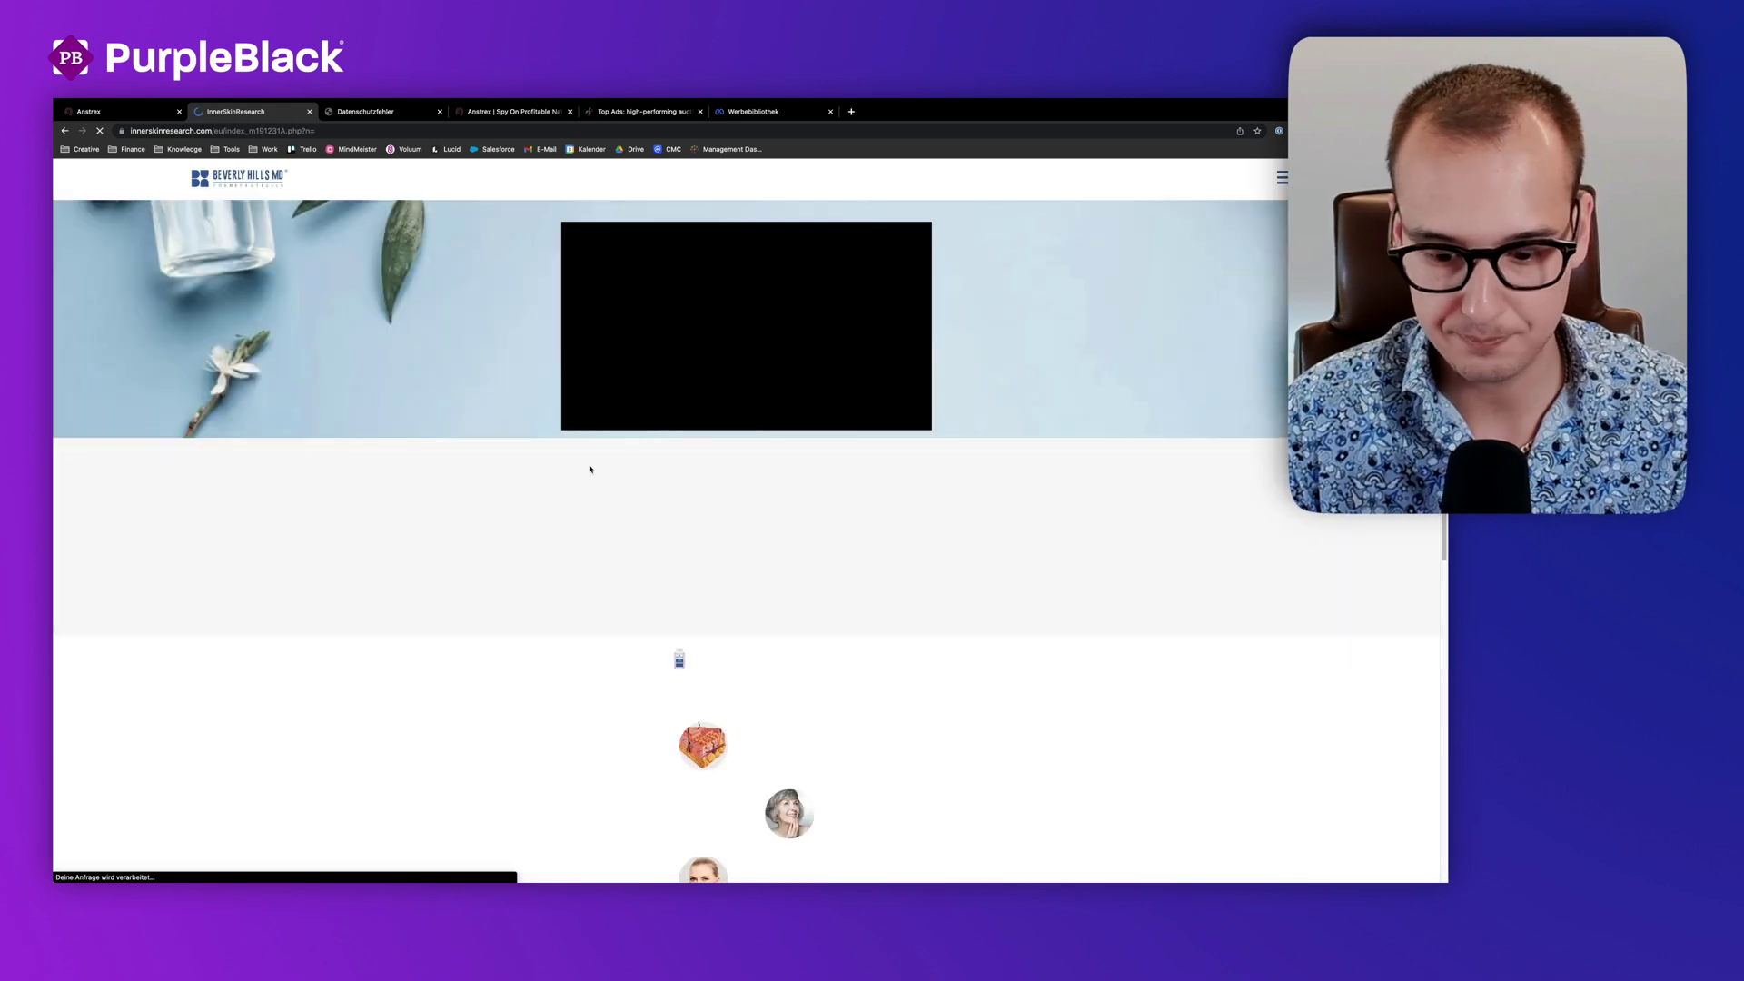
pyautogui.scroll(-3, 741, 766)
pyautogui.scroll(-4, 741, 766)
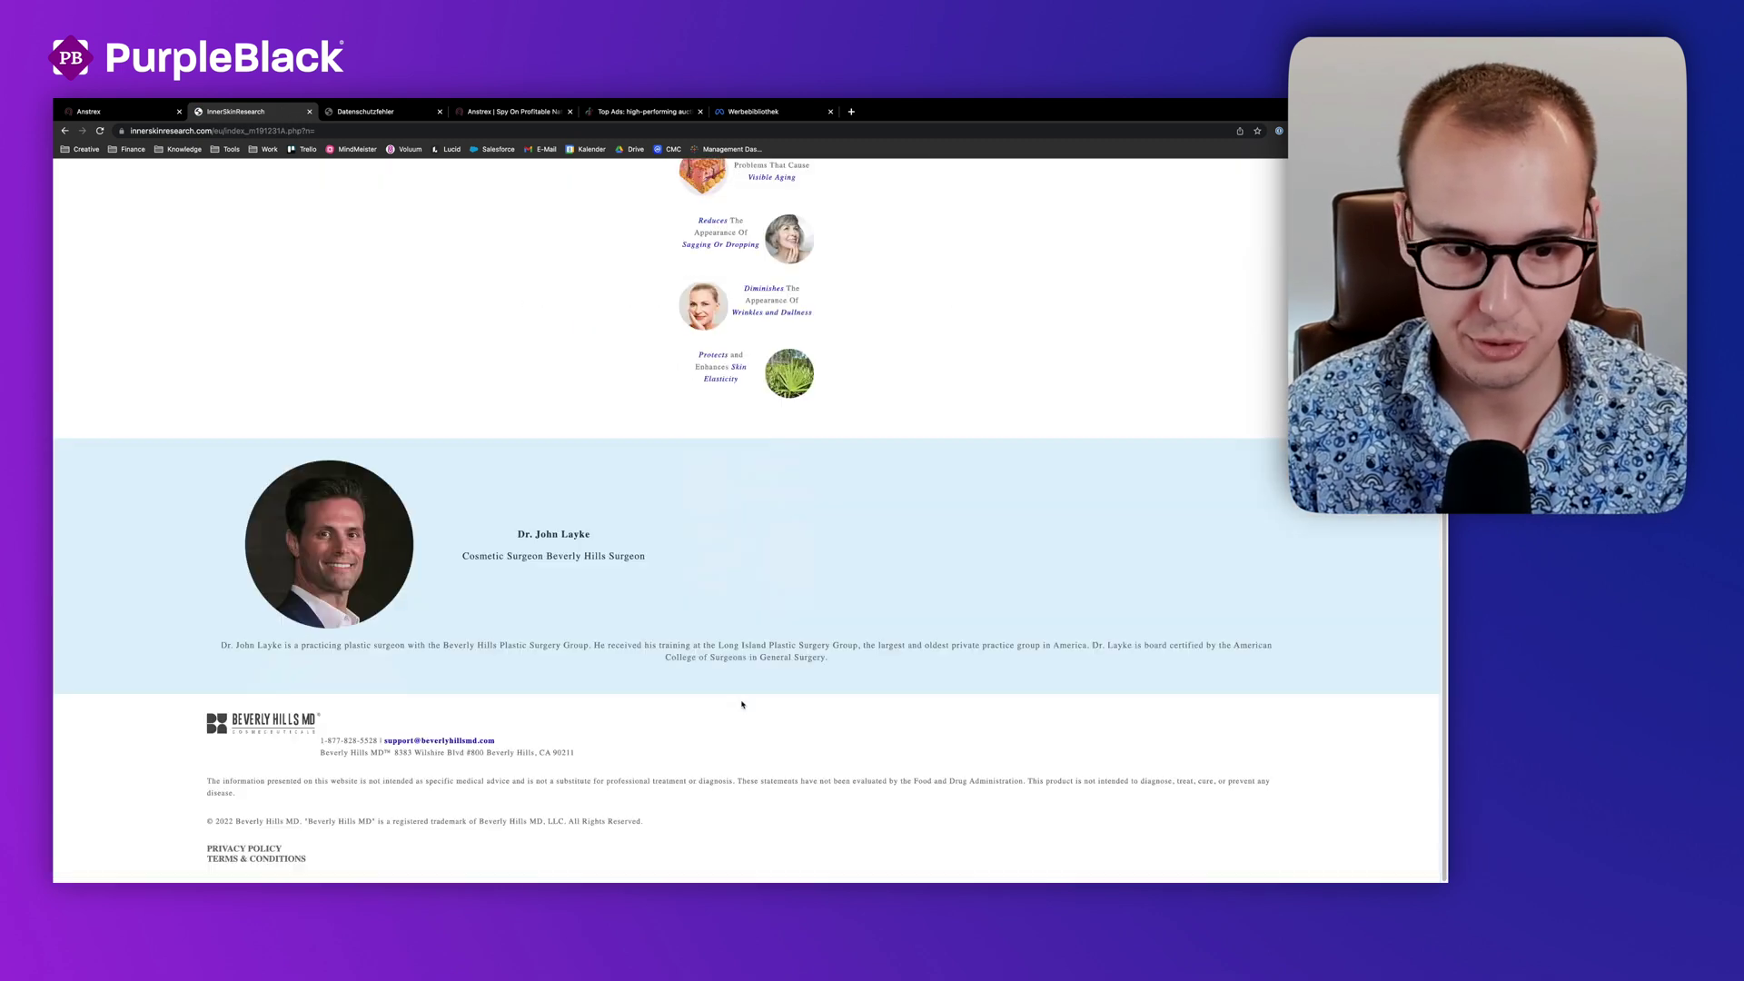
pyautogui.scroll(7, 709, 772)
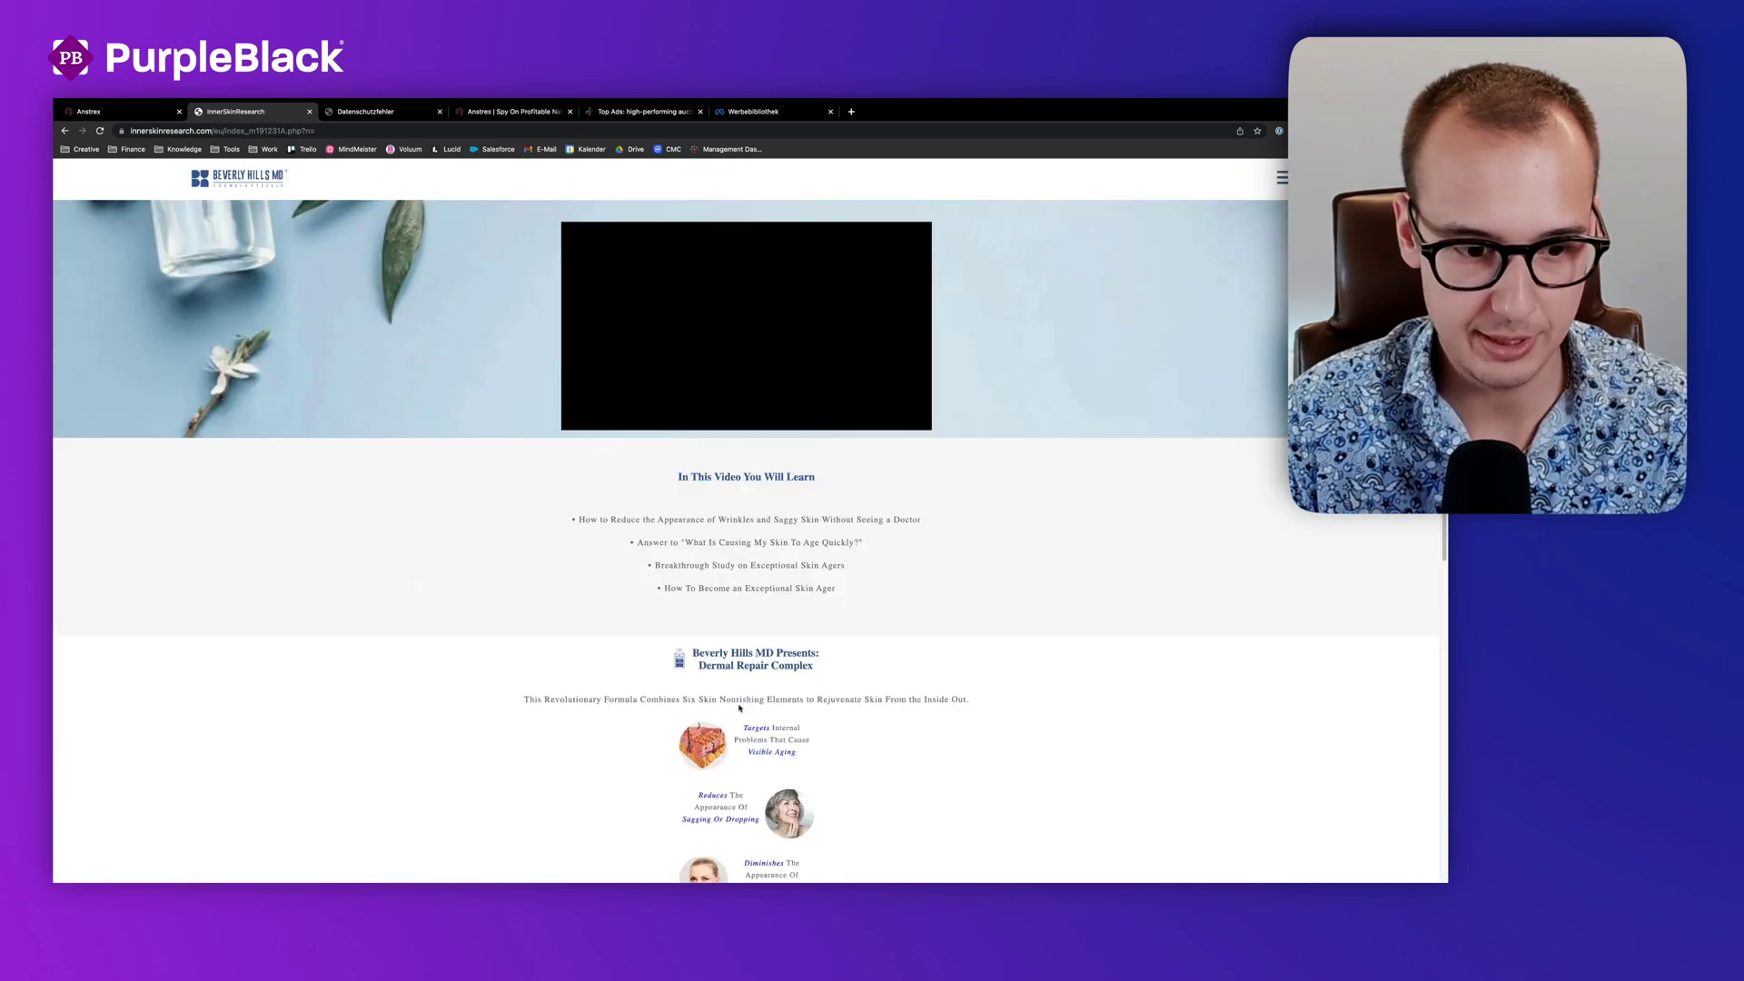
pyautogui.click(102, 110)
pyautogui.click(236, 421)
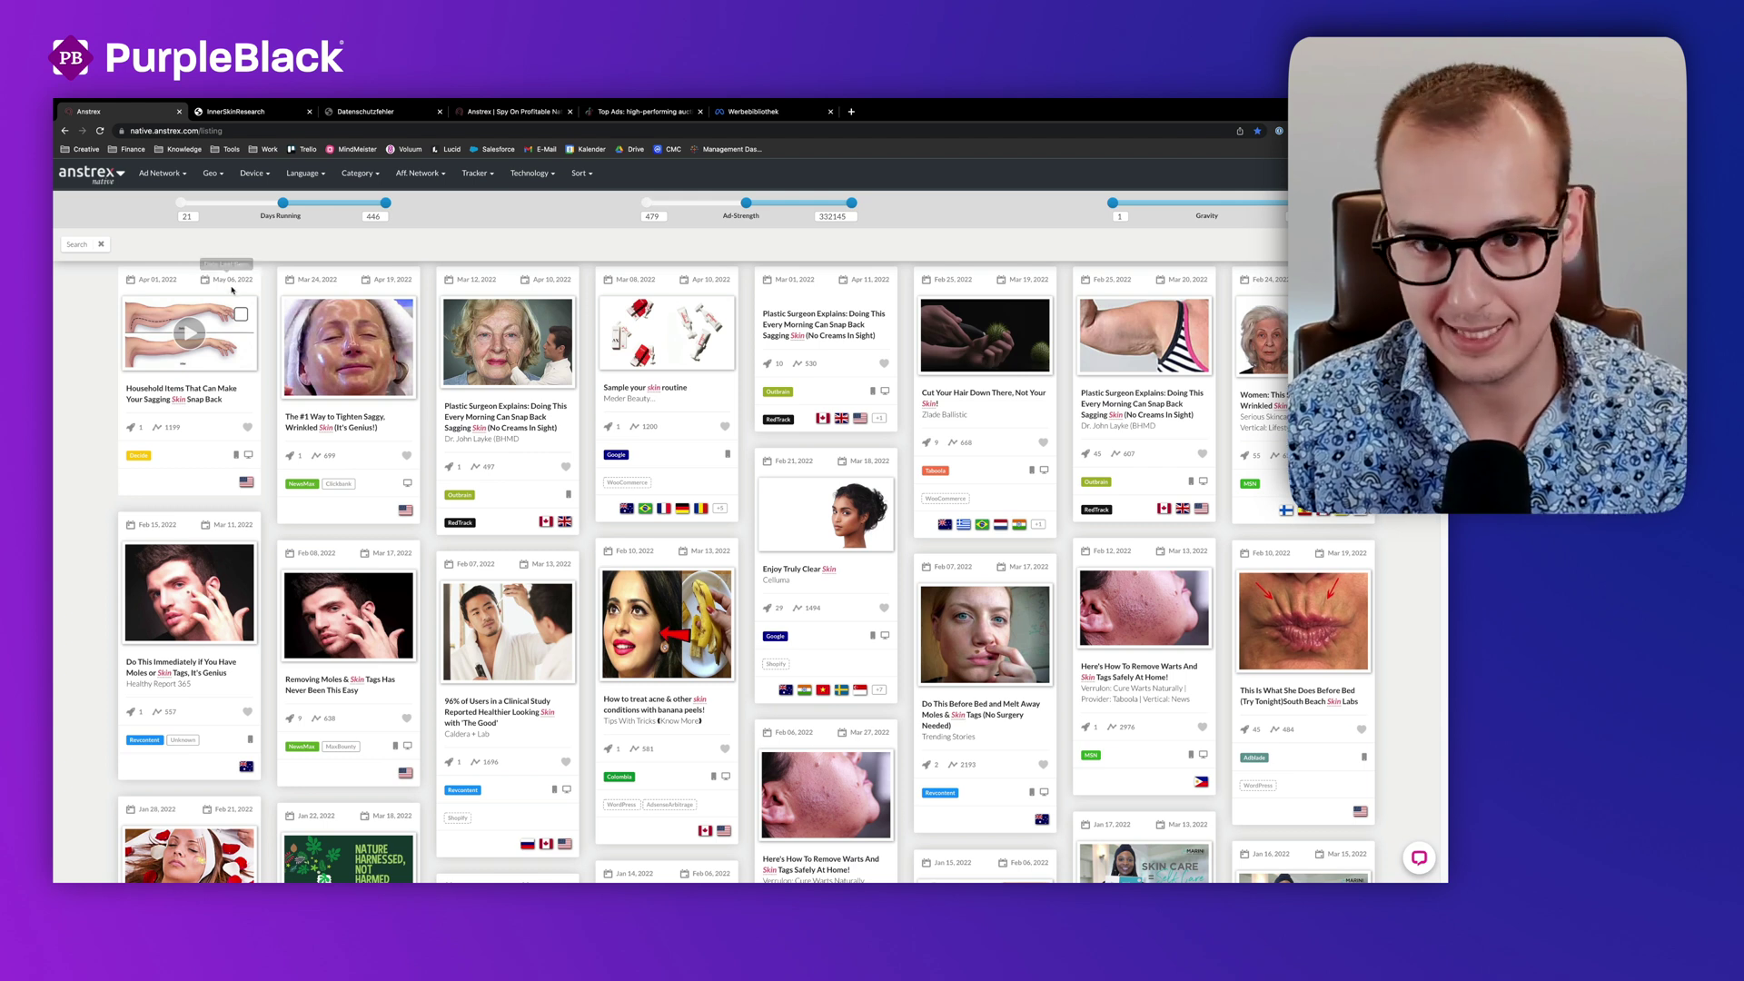
pyautogui.scroll(-3, 238, 305)
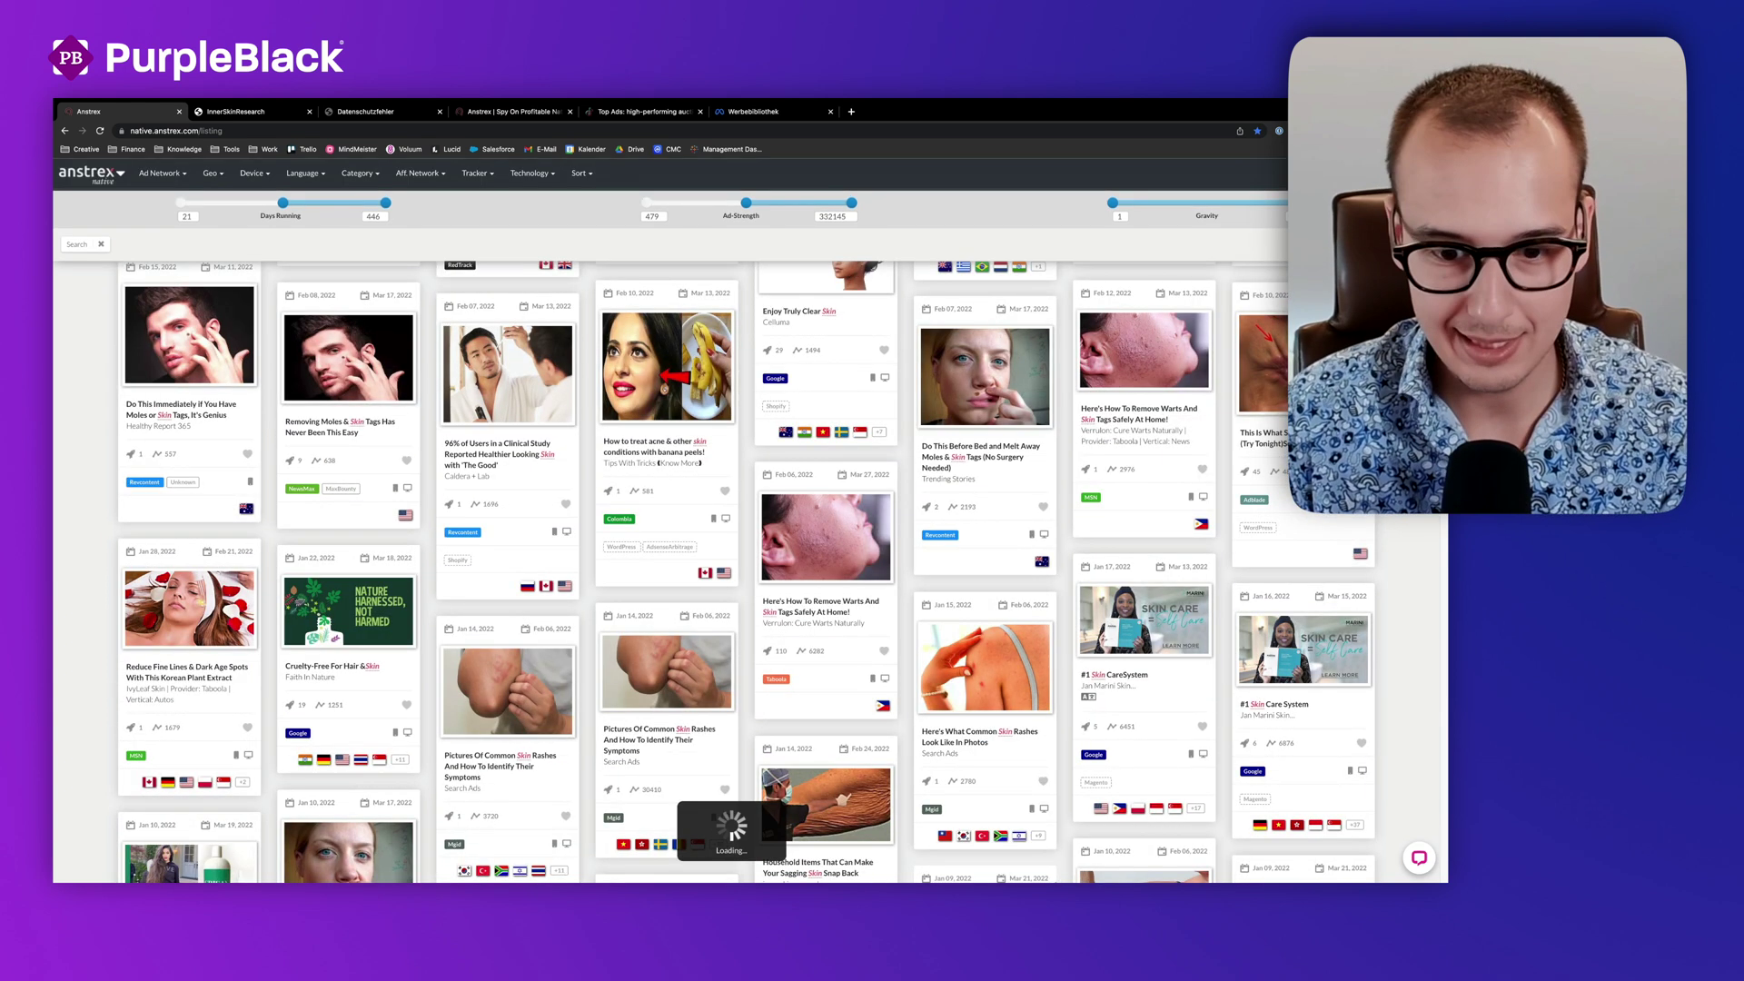
pyautogui.scroll(-3, 1044, 817)
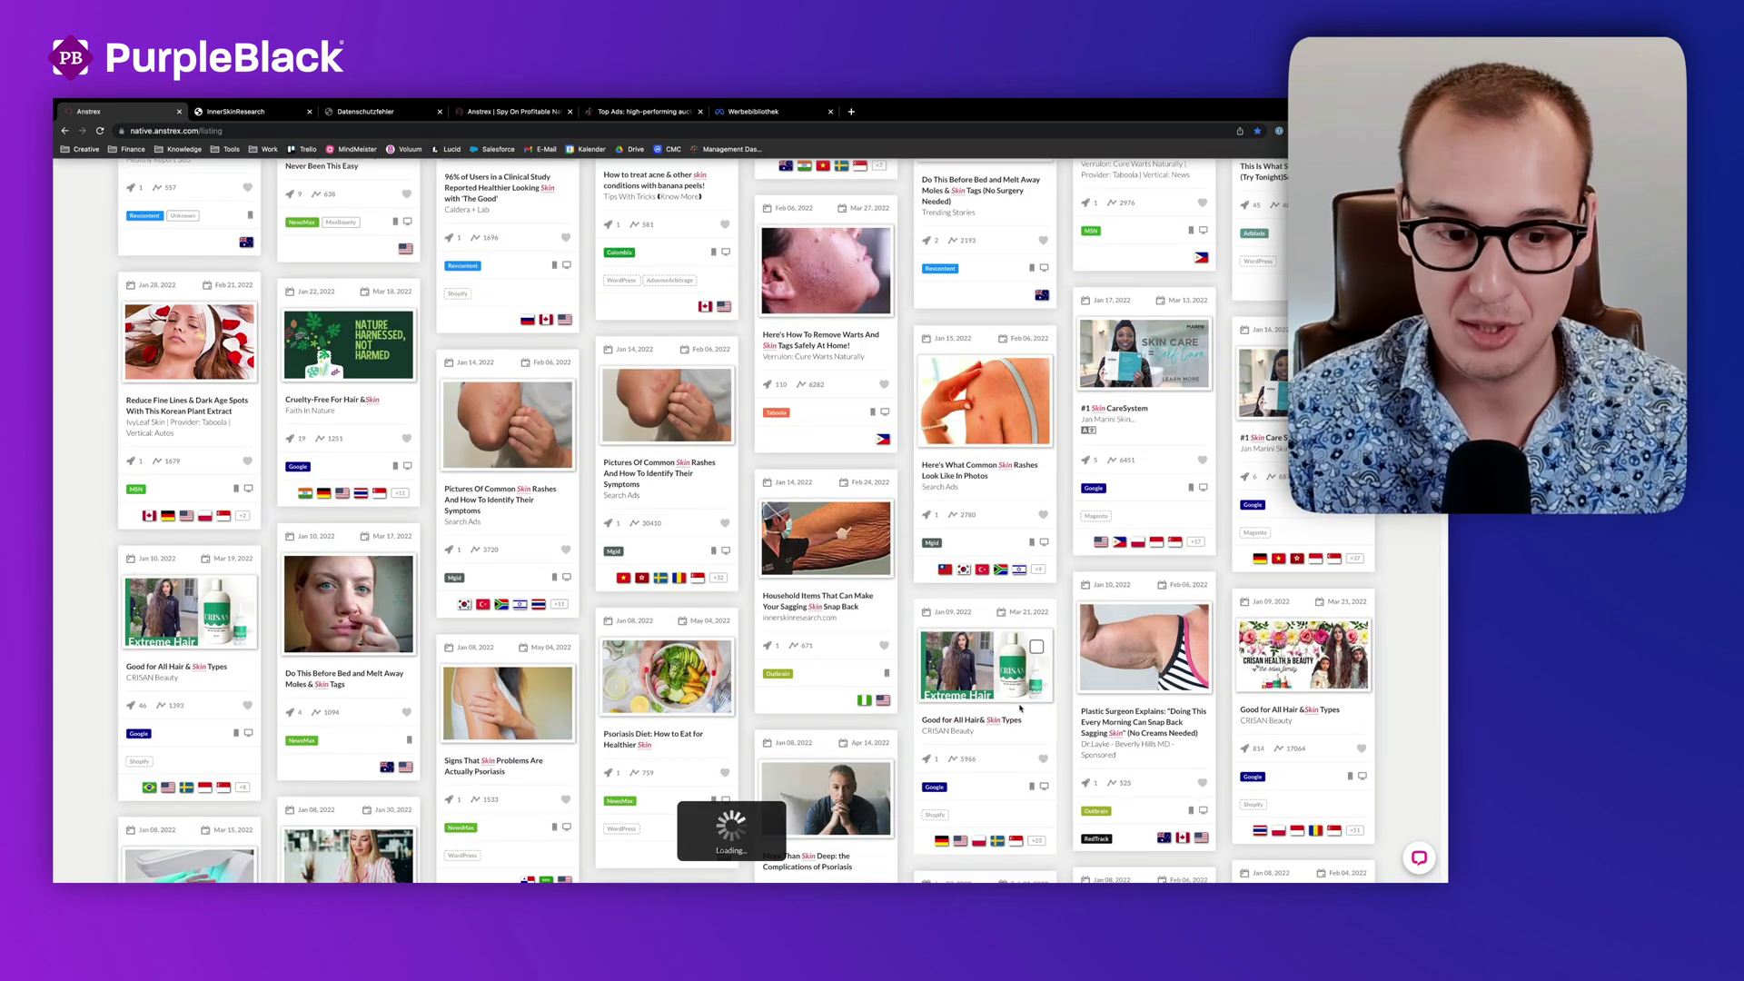
pyautogui.scroll(-6, 1019, 708)
pyautogui.scroll(-1, 1019, 707)
pyautogui.scroll(-4, 1019, 708)
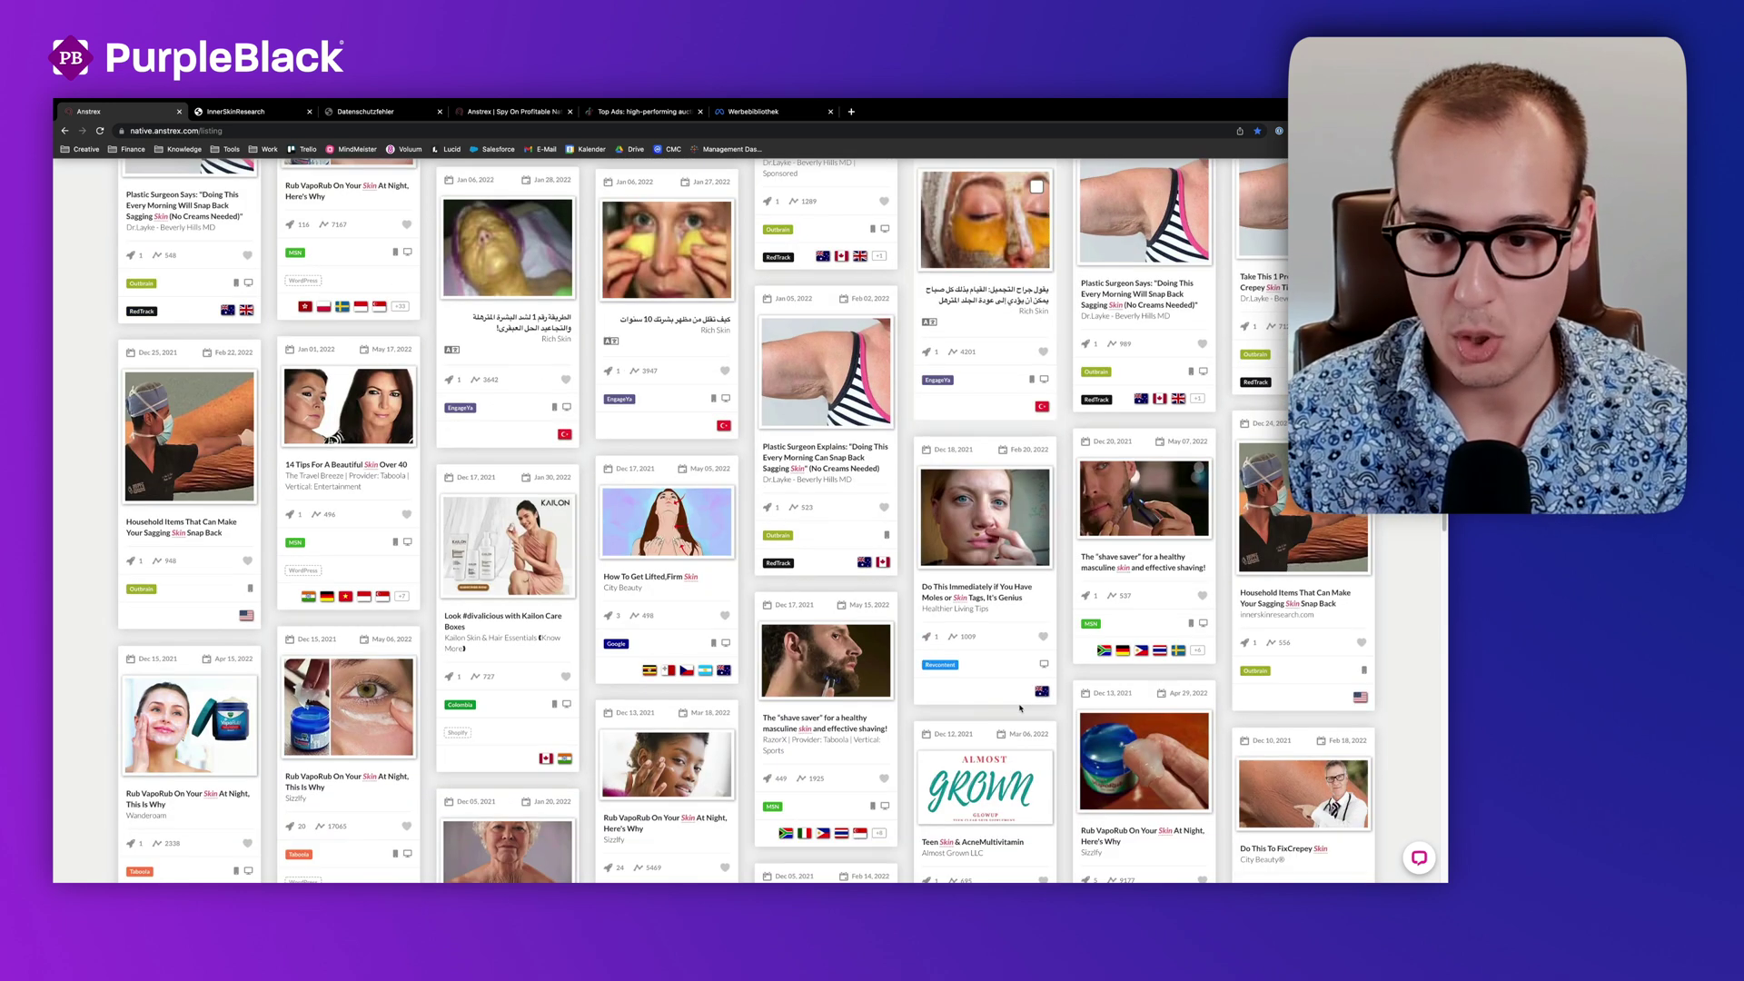
pyautogui.scroll(-4, 1019, 708)
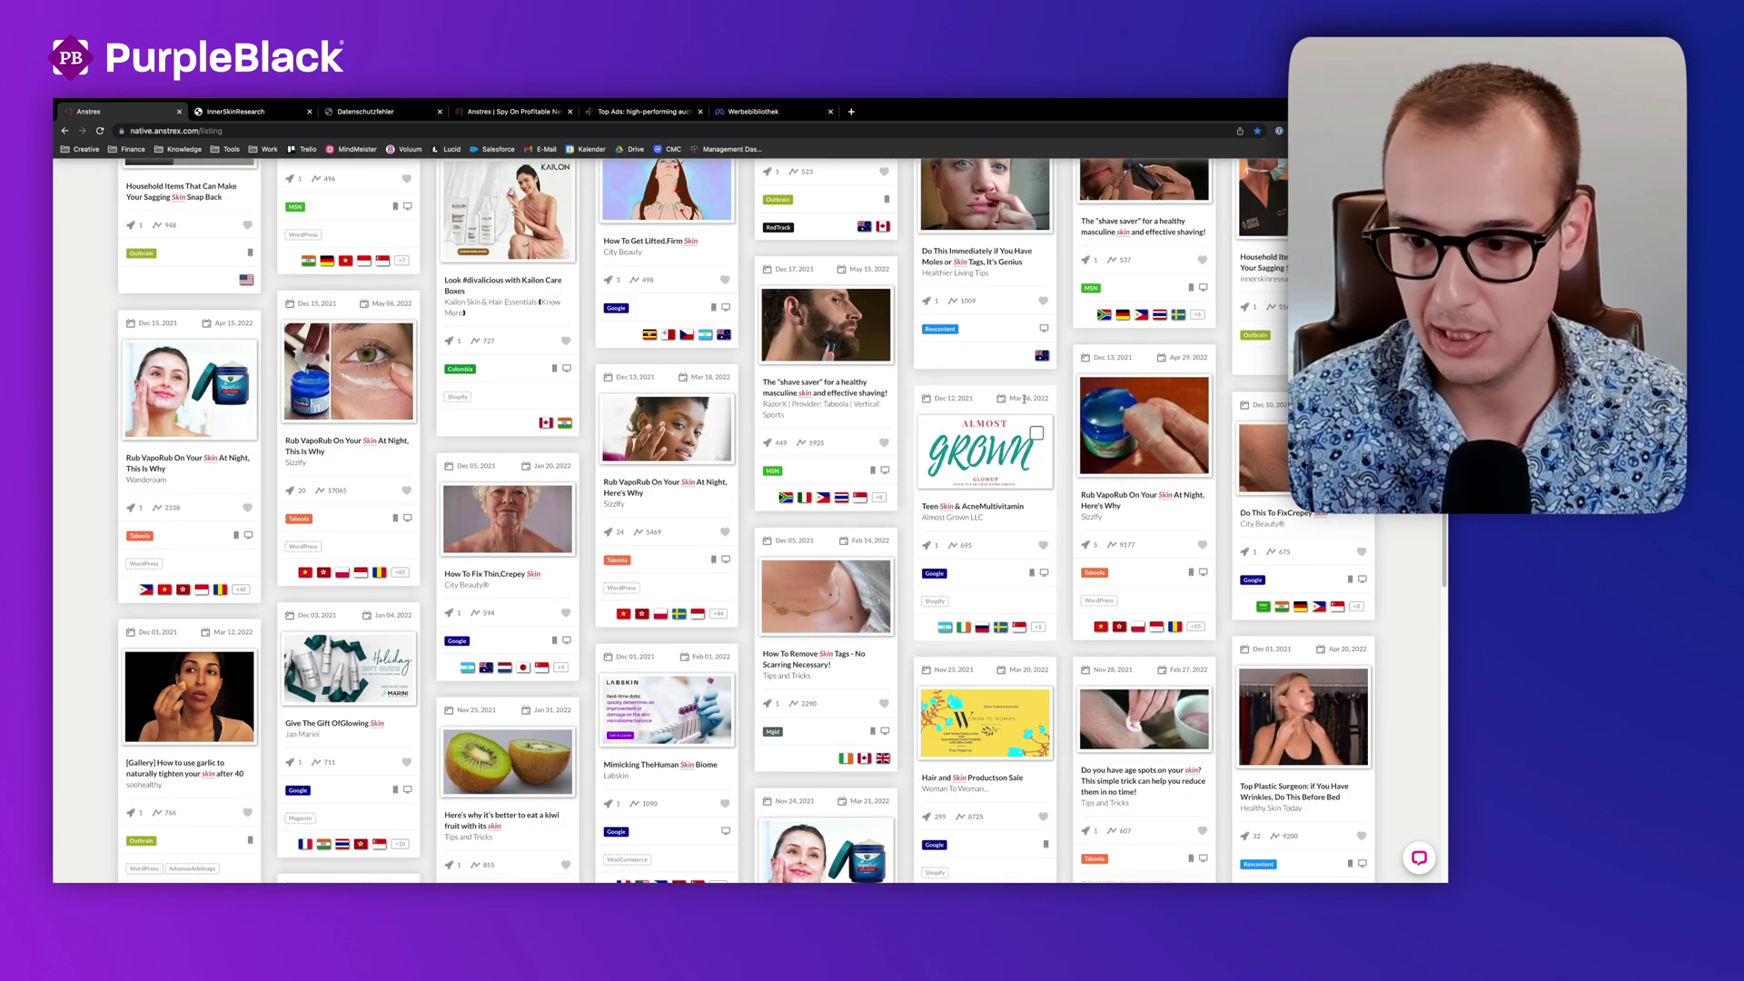
pyautogui.scroll(-5, 1336, 533)
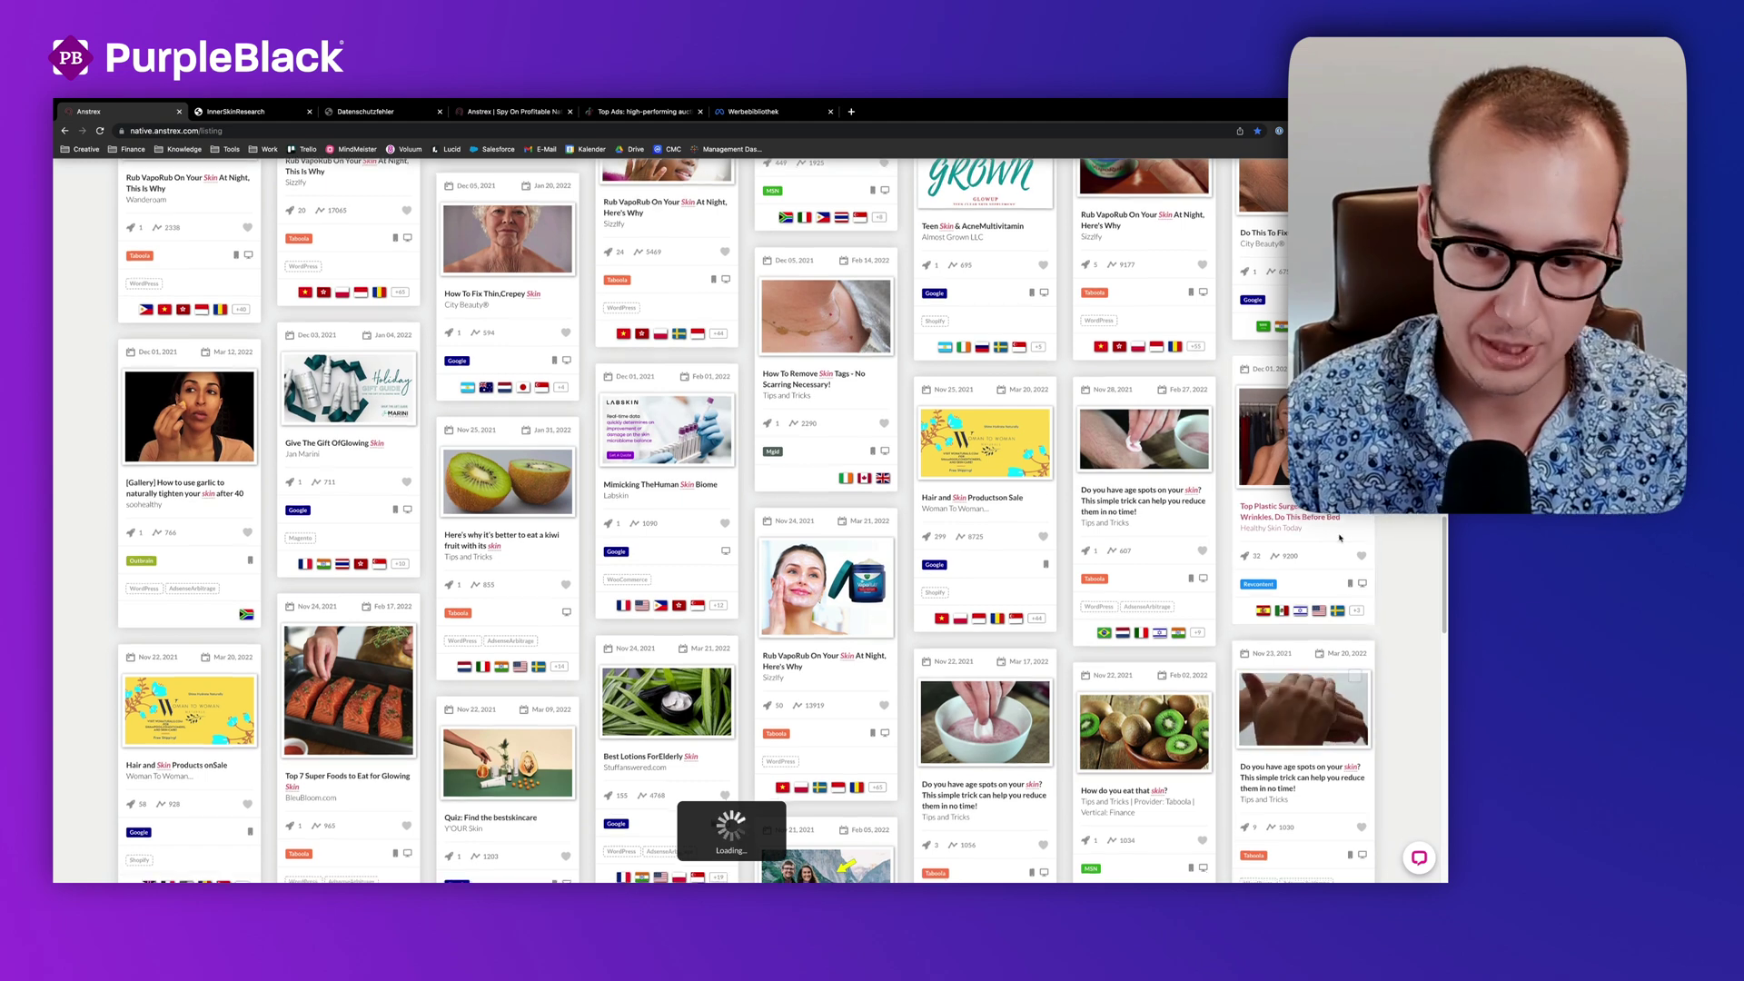
pyautogui.scroll(-6, 1336, 533)
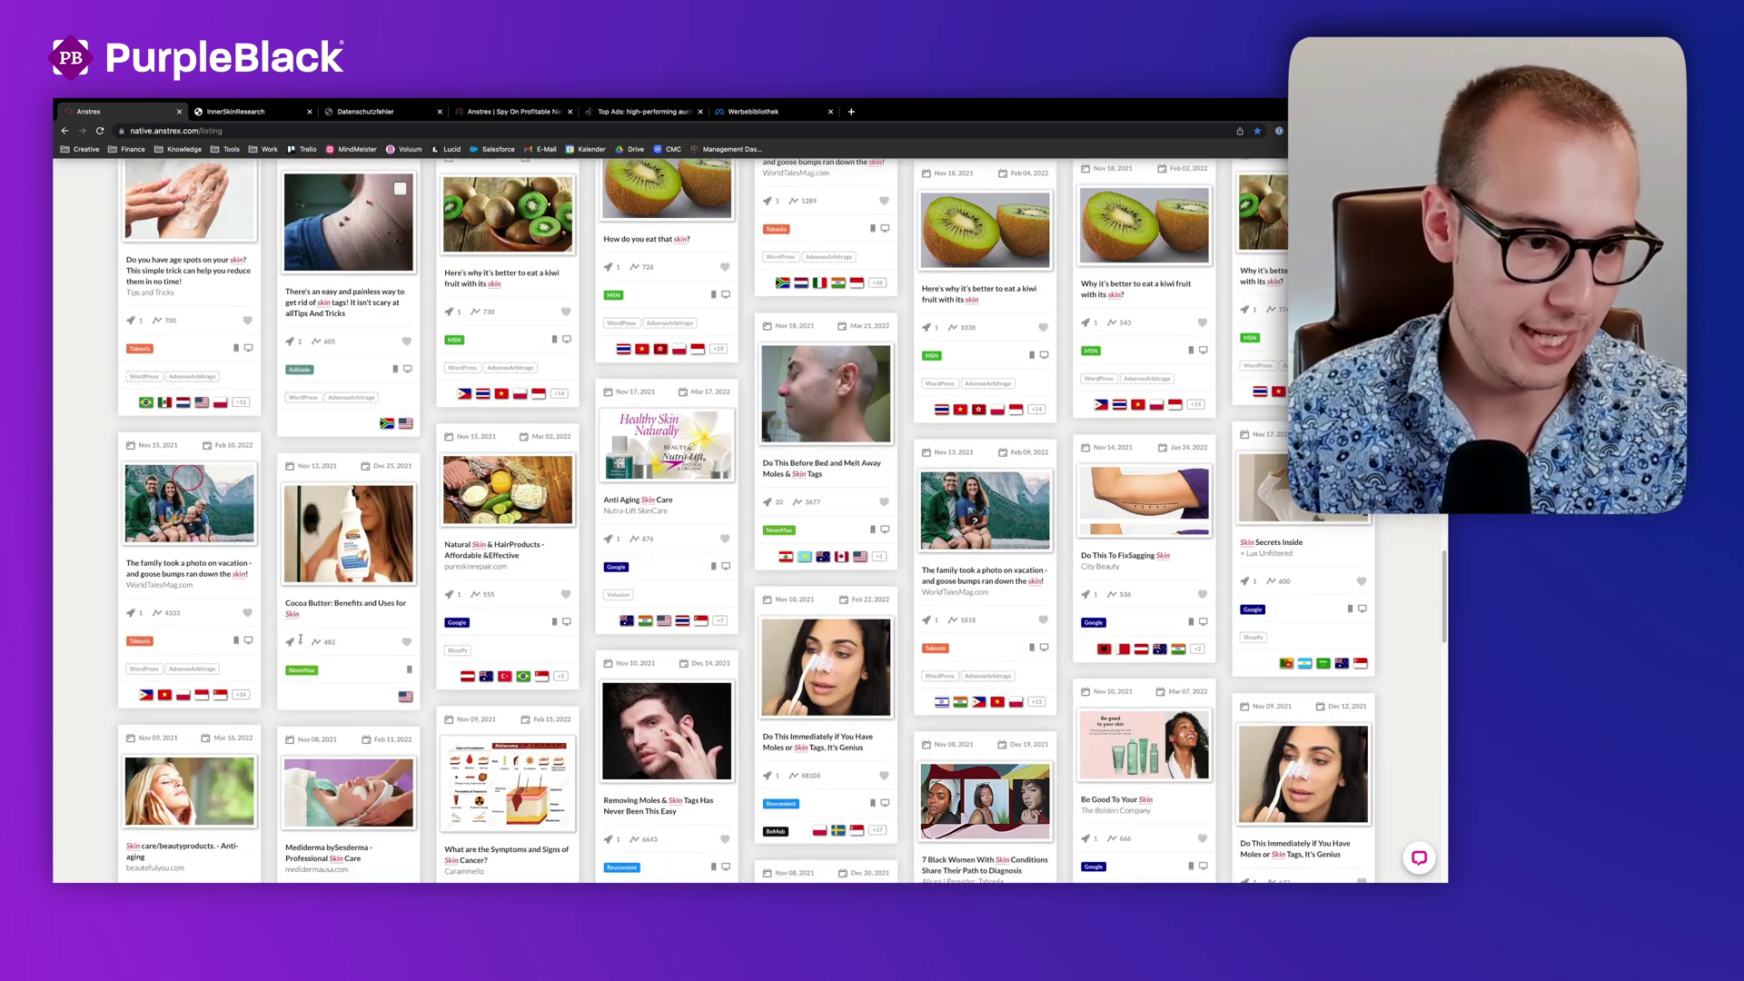
pyautogui.scroll(-3, 303, 623)
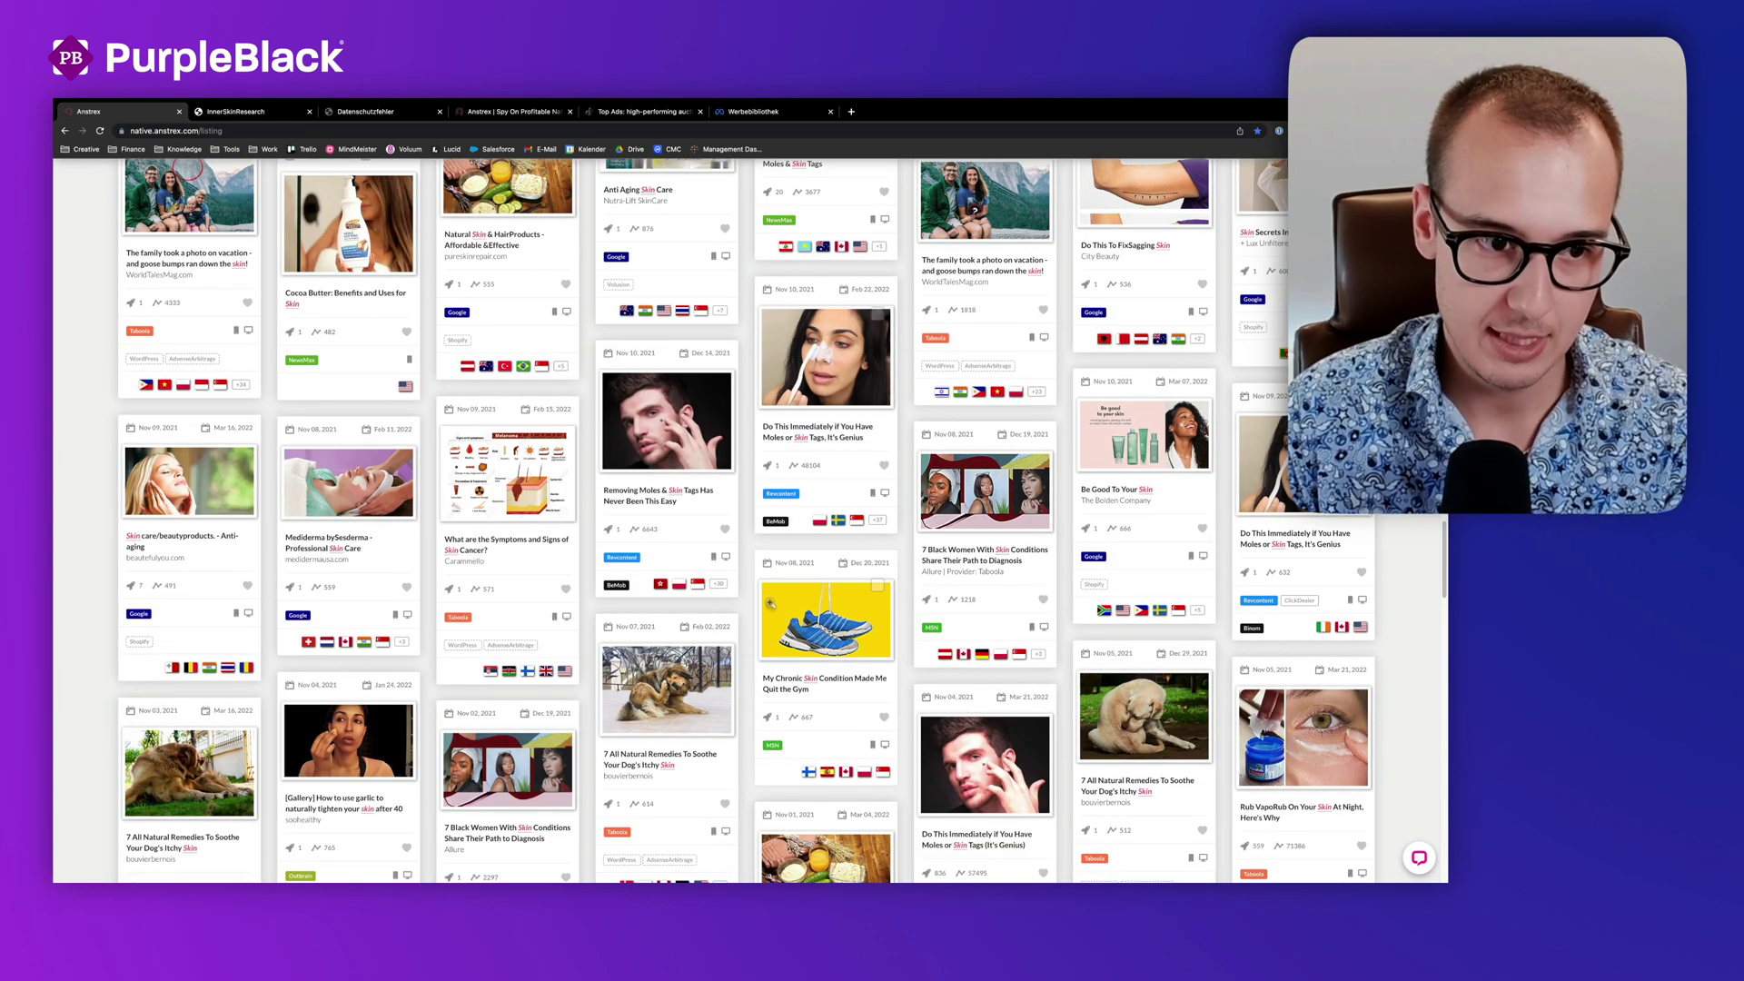
pyautogui.scroll(-2, 508, 471)
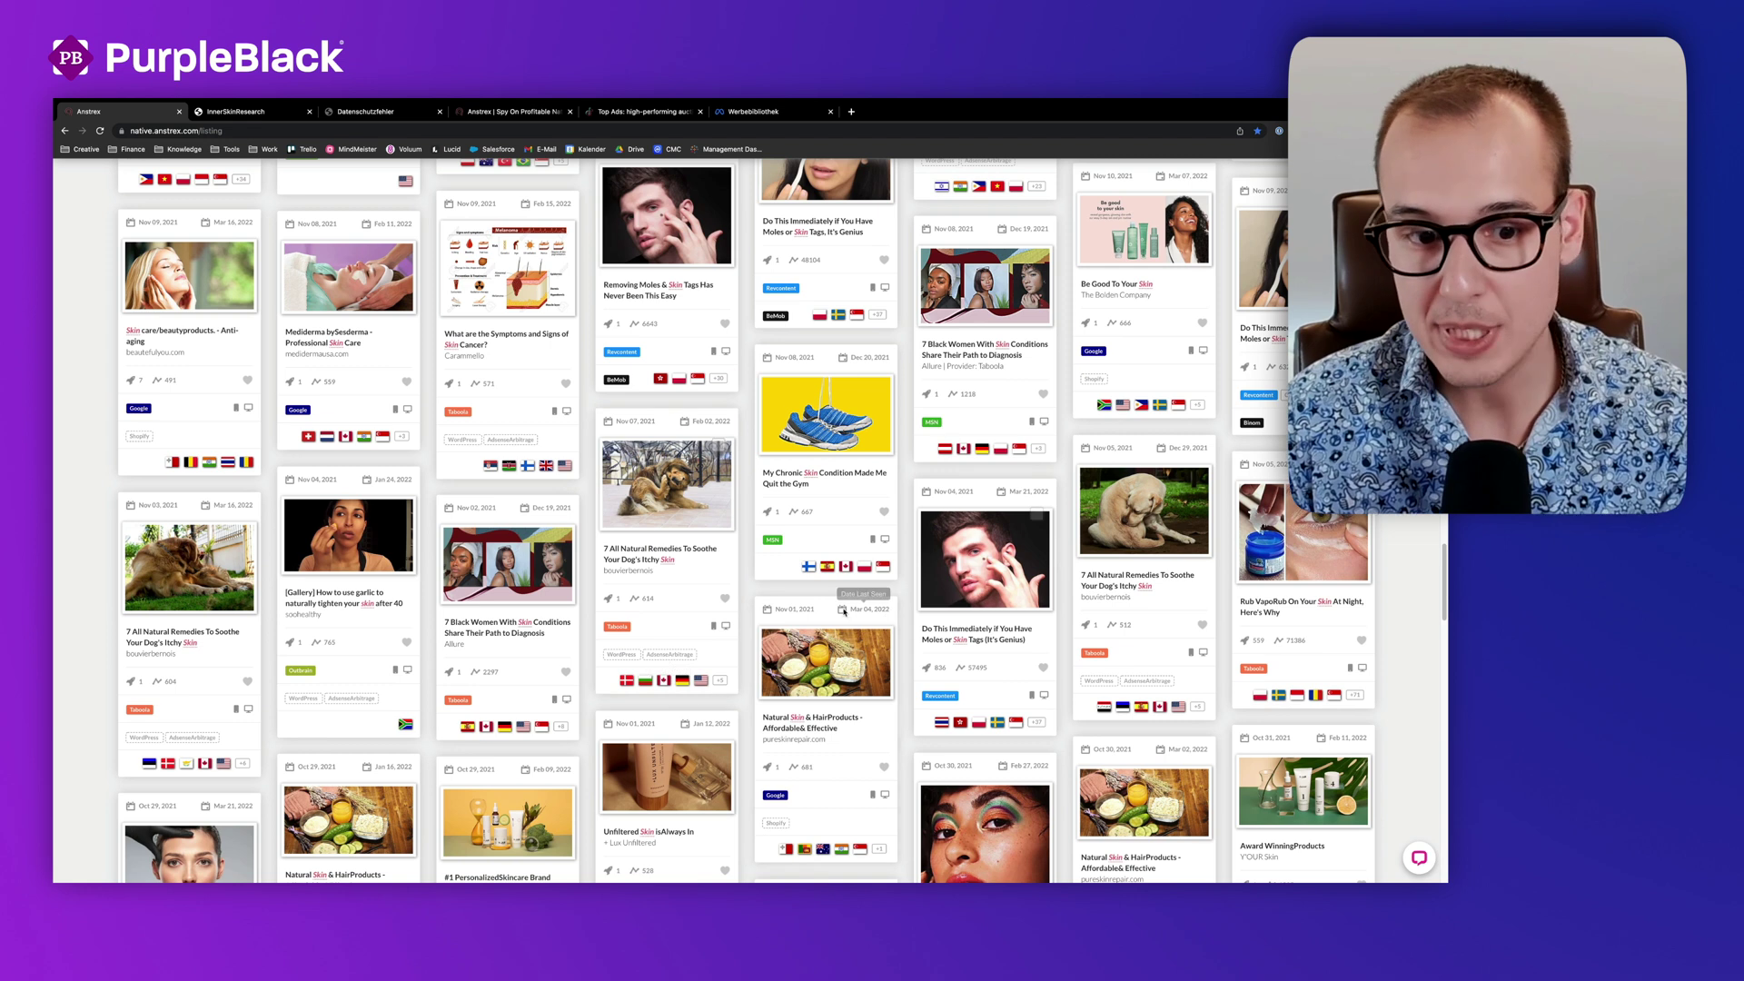
pyautogui.scroll(-1, 848, 600)
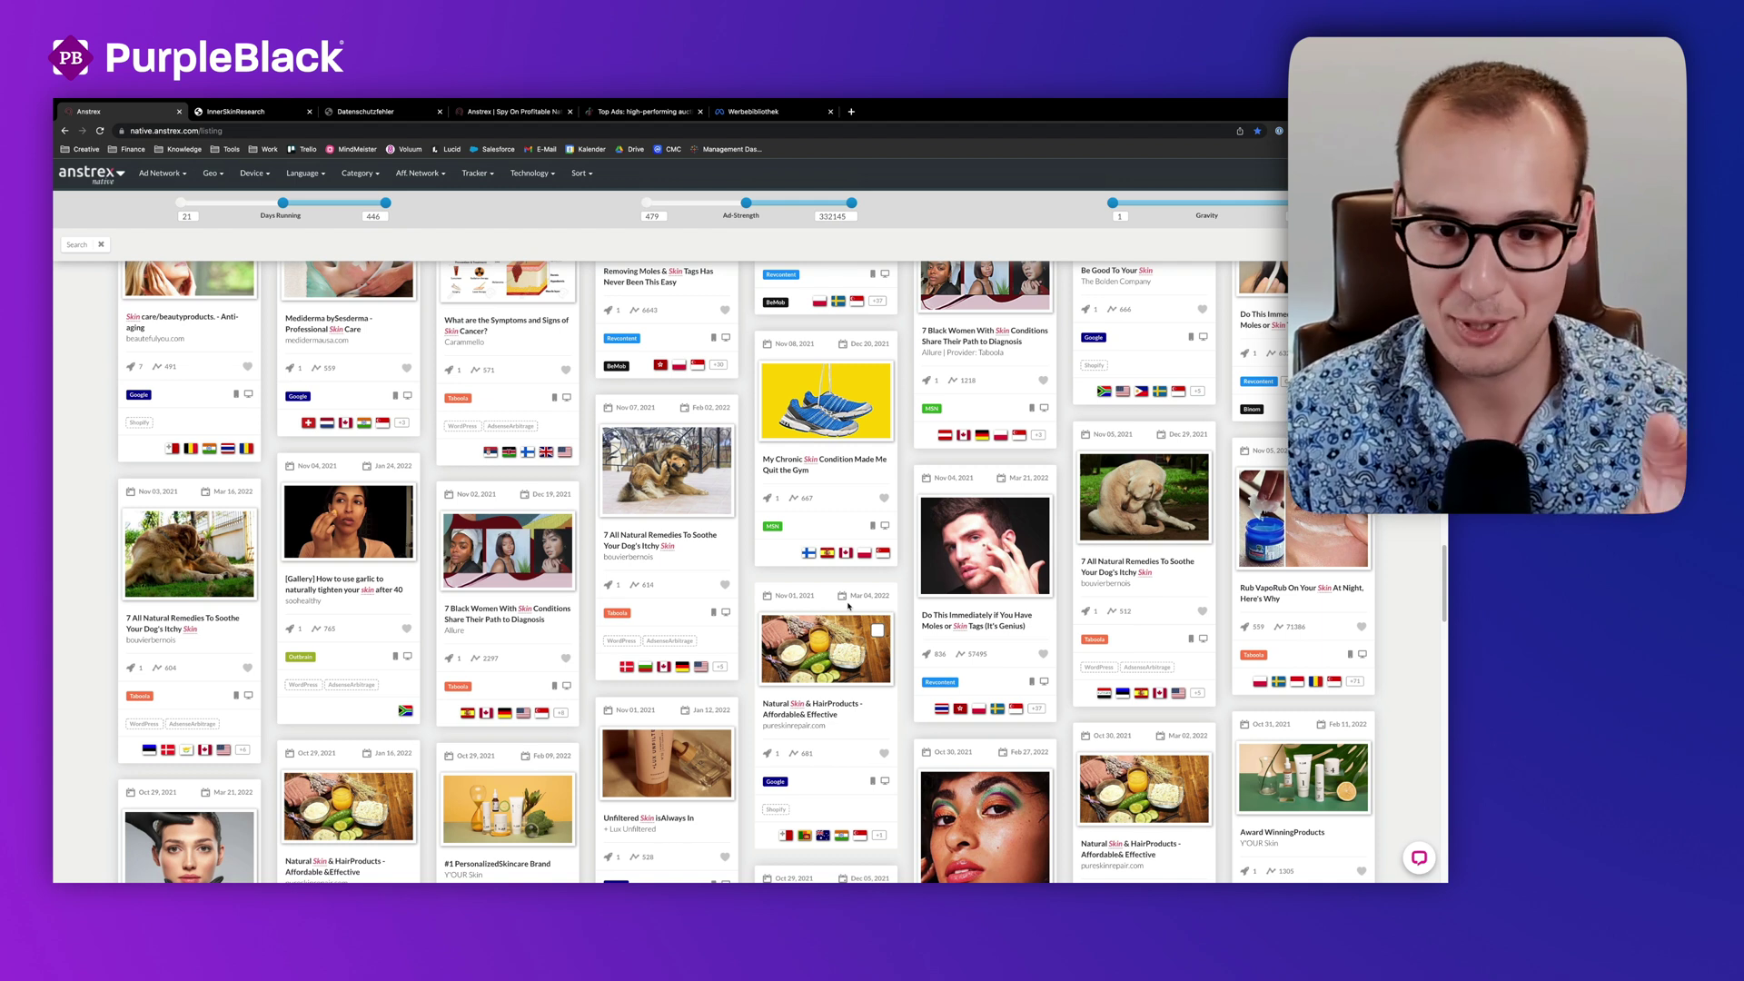
pyautogui.scroll(-1, 849, 607)
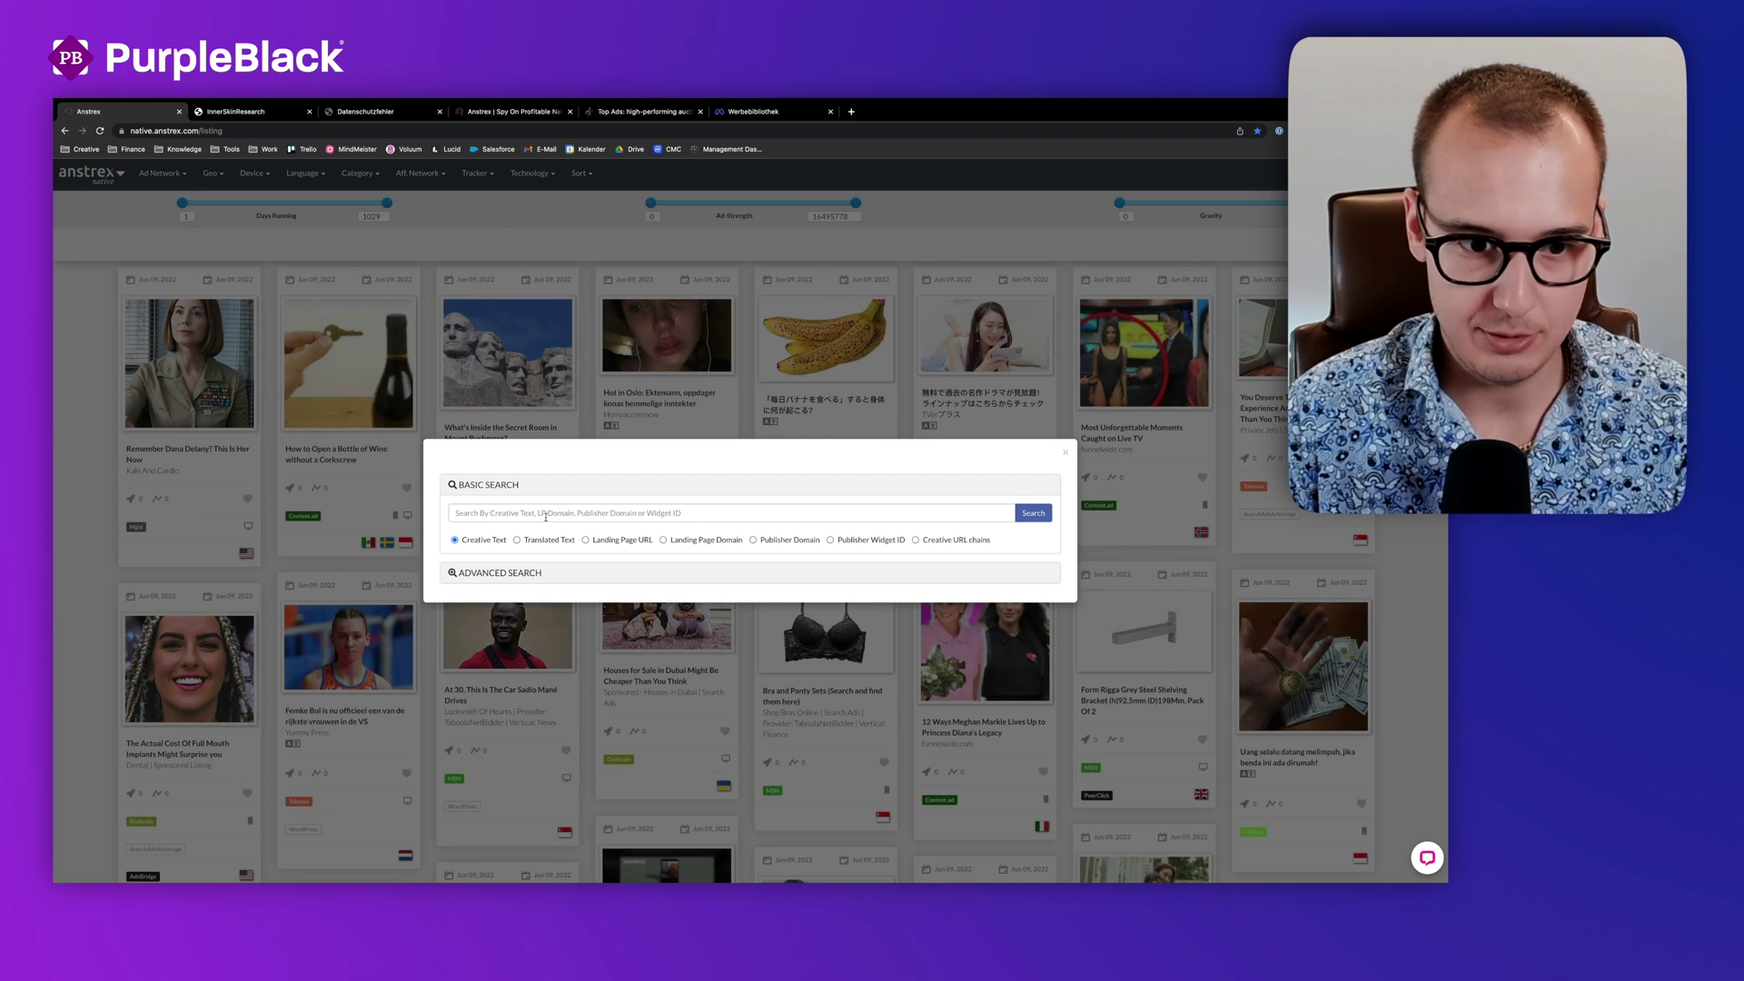
# Step: In Basic Search, try Landing Page and Publisher domain search types, then settle on Creative Text
pyautogui.click(545, 517)
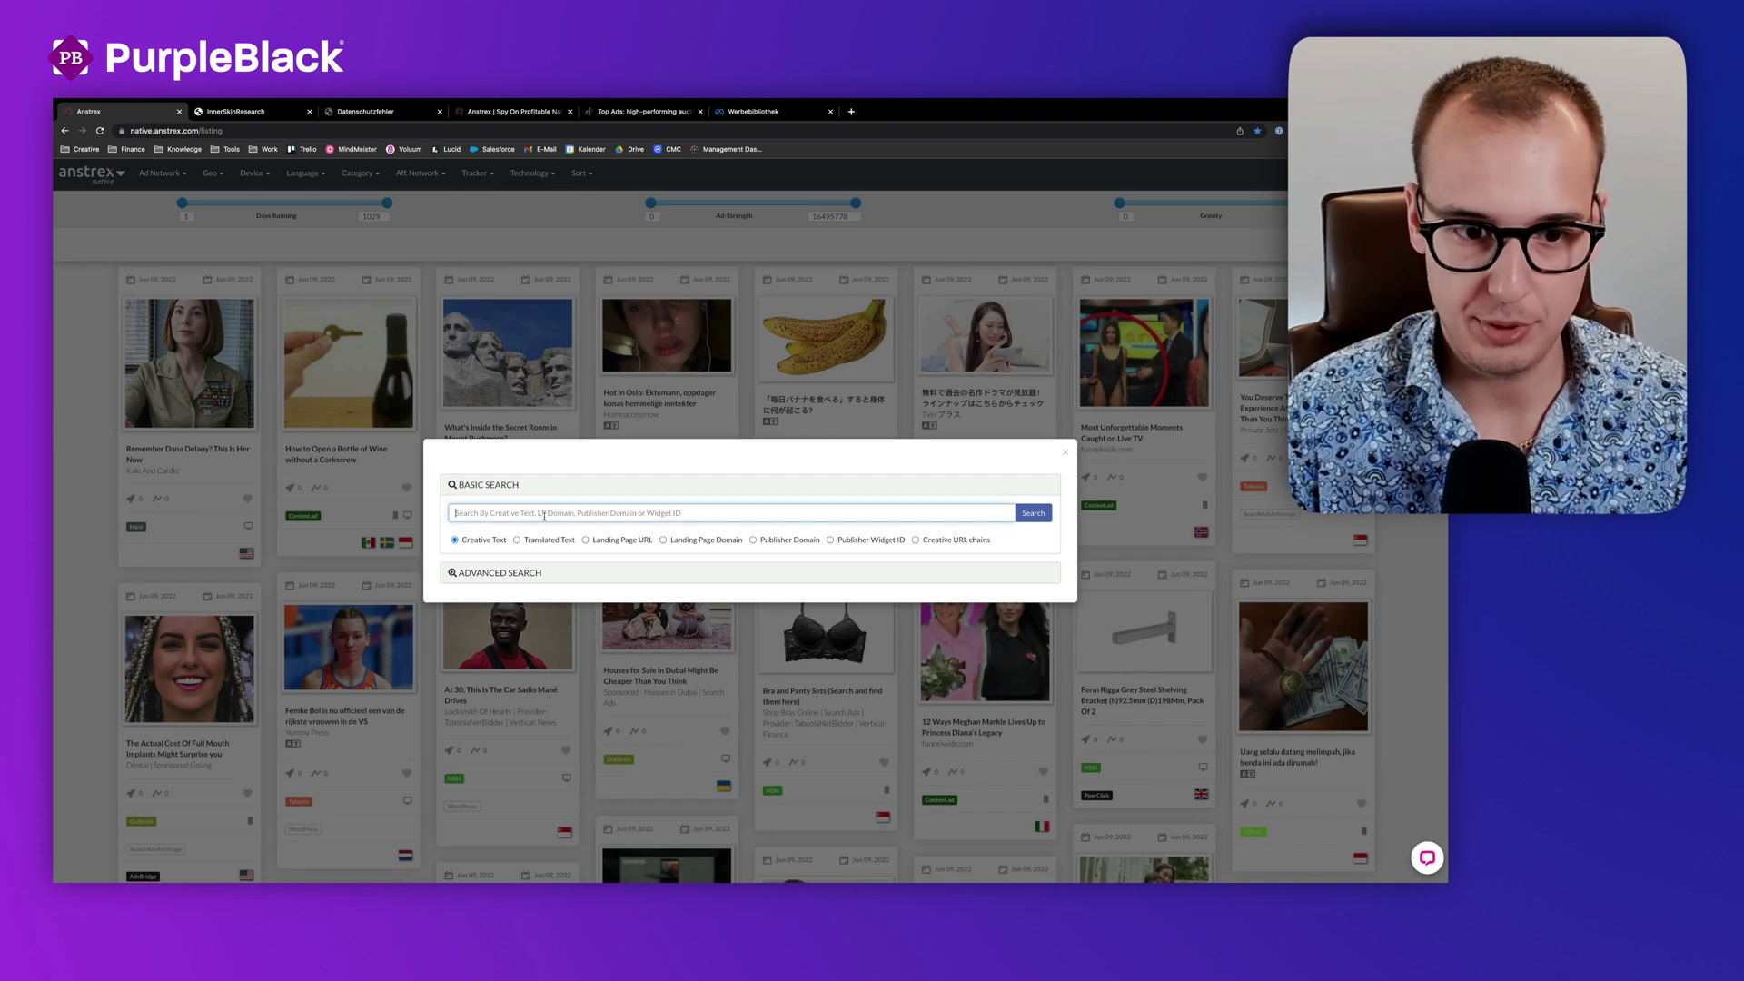
pyautogui.tripleClick(473, 549)
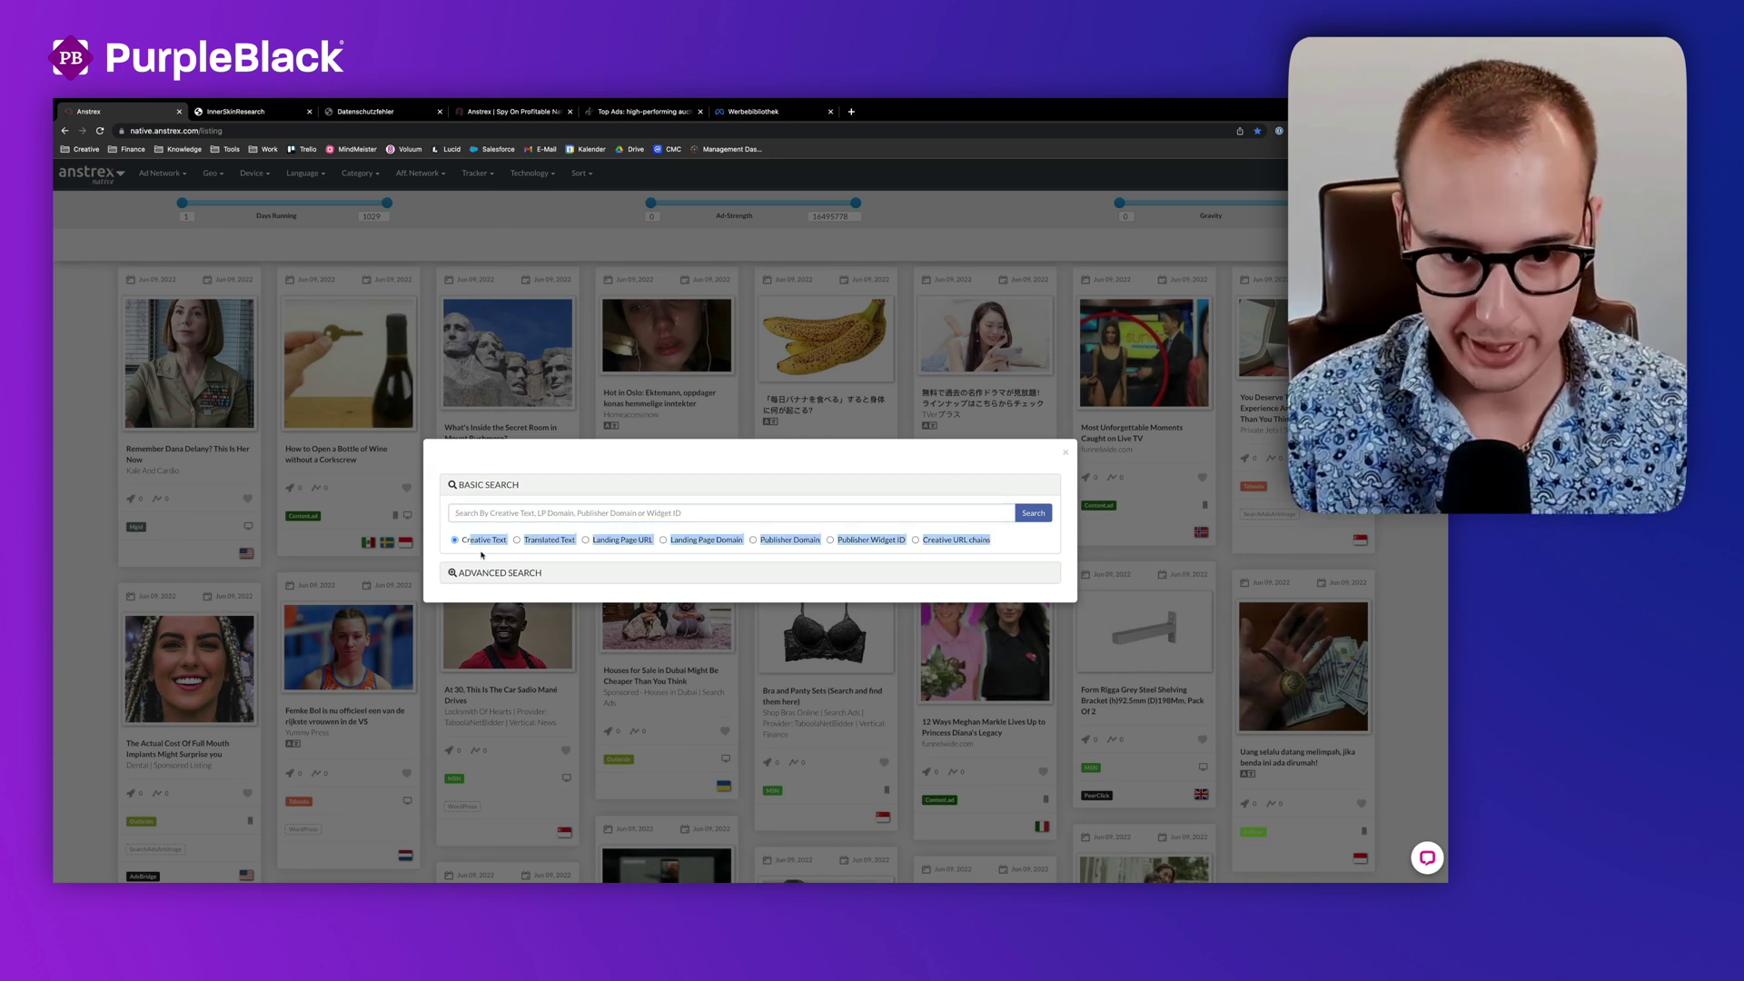
pyautogui.click(518, 567)
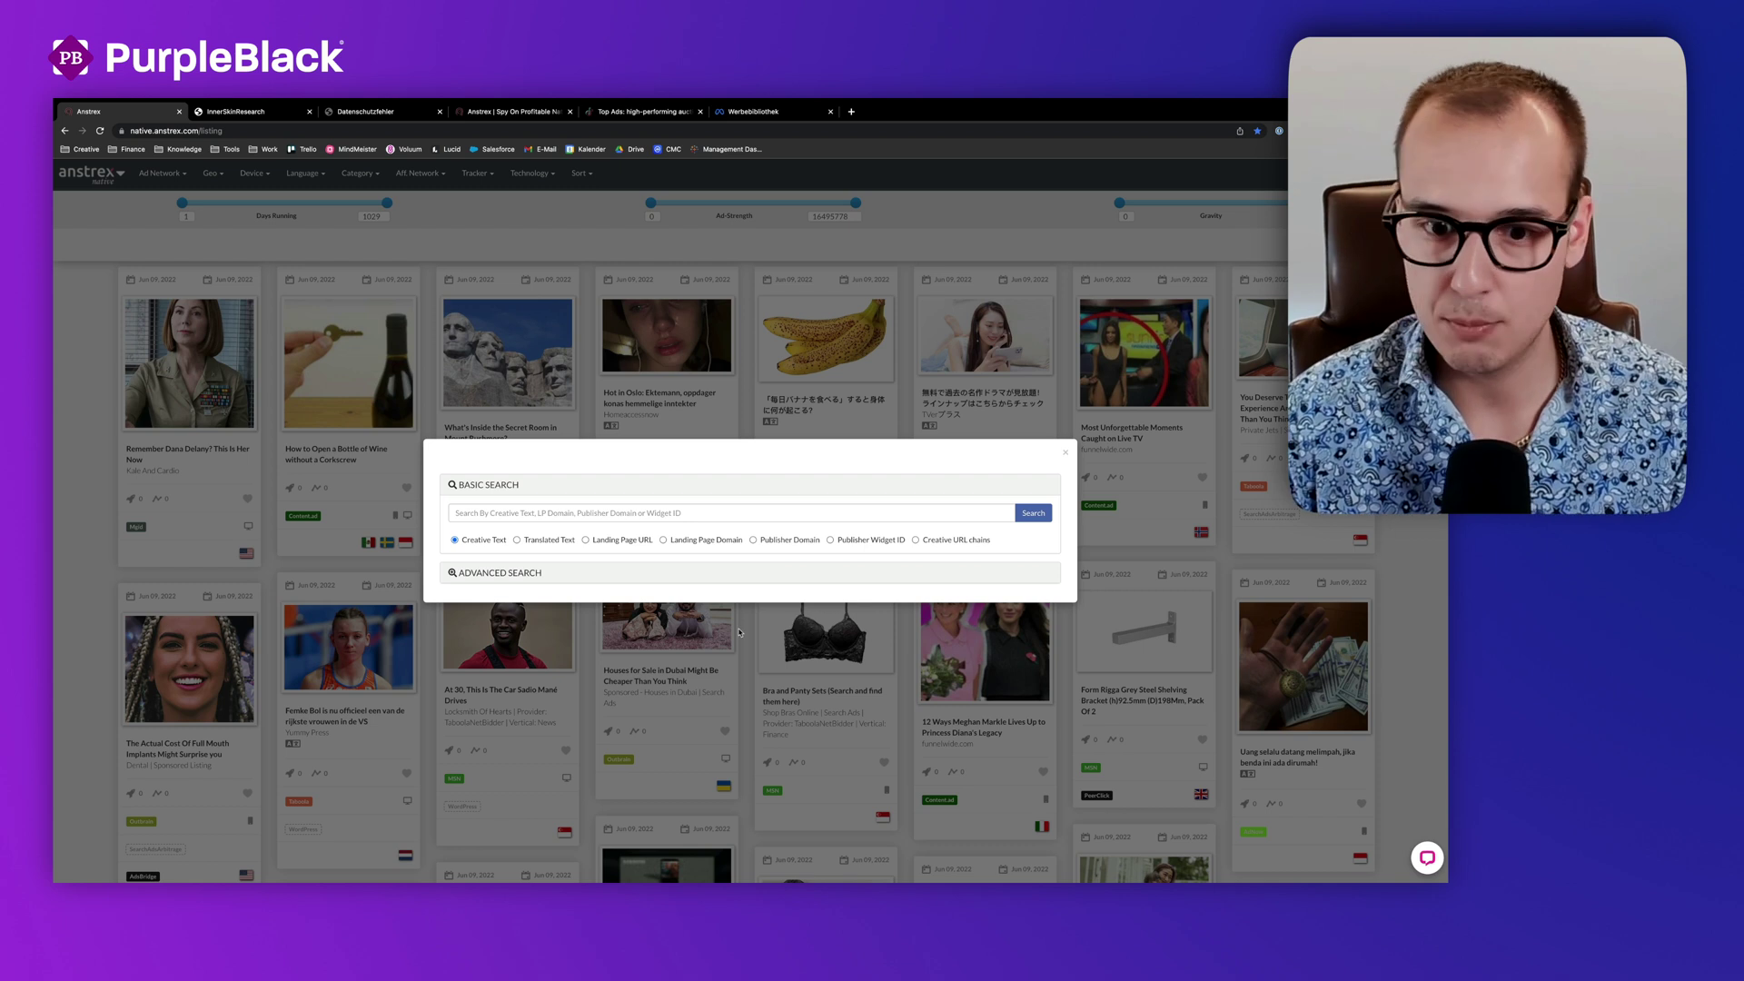
pyautogui.click(565, 509)
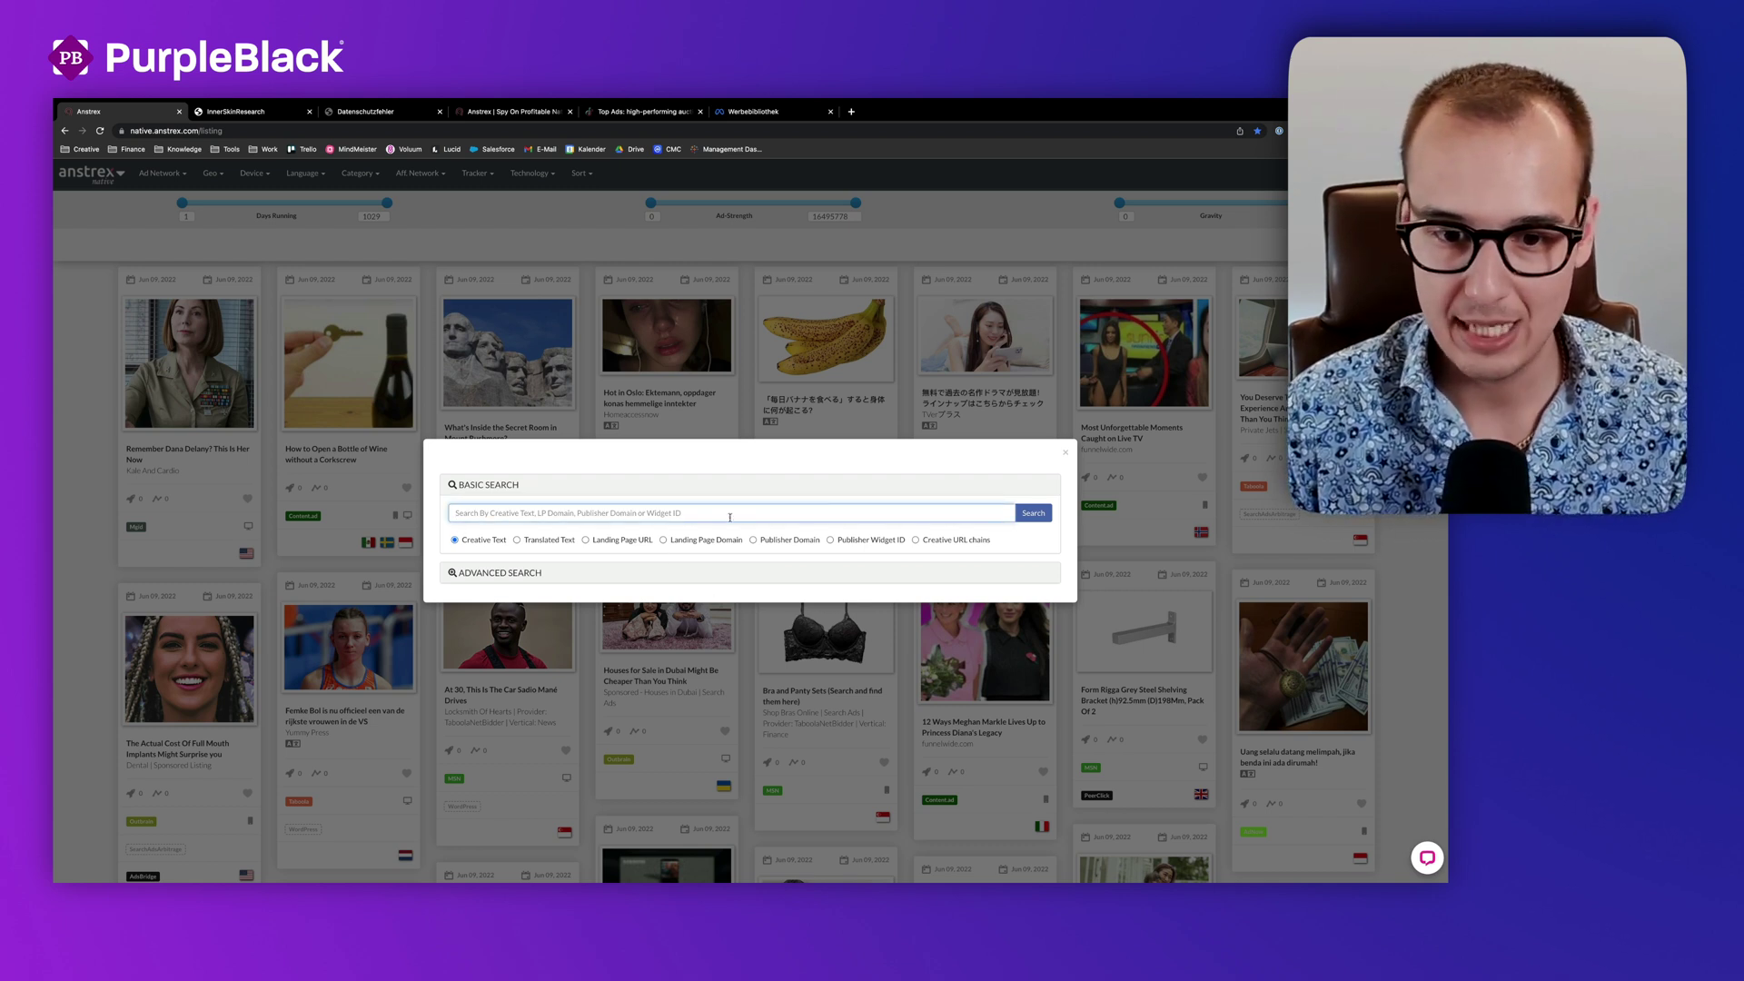
pyautogui.click(679, 541)
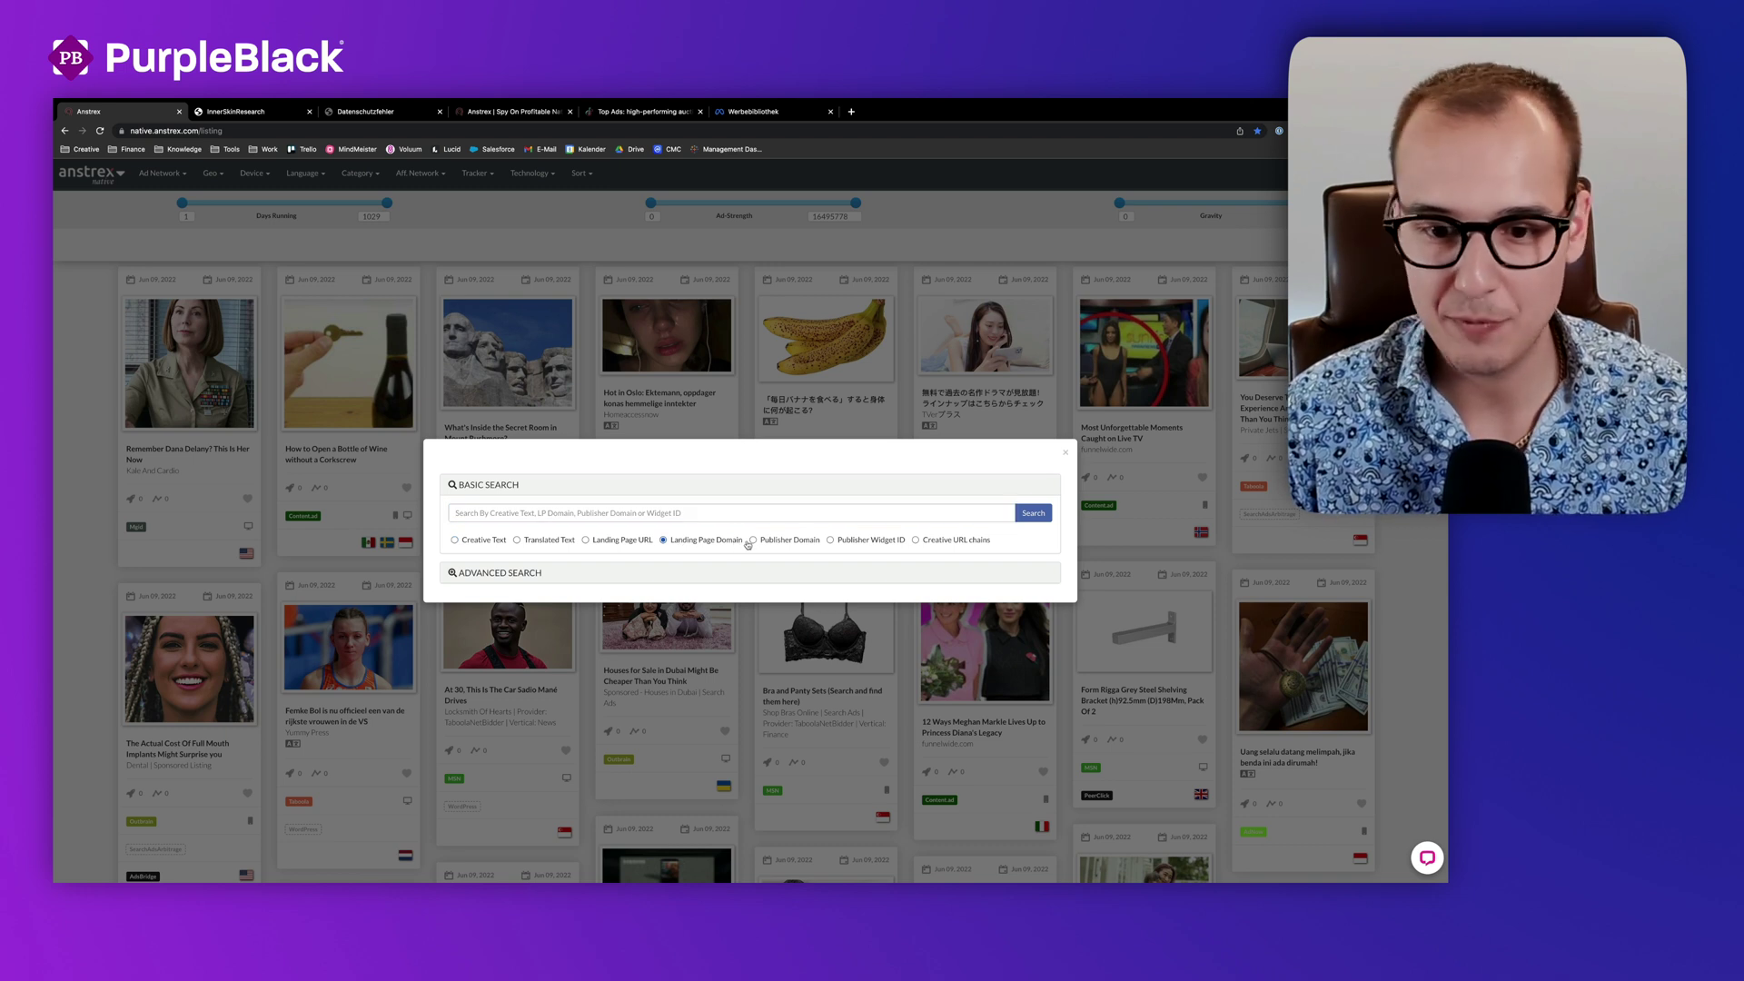
pyautogui.click(803, 540)
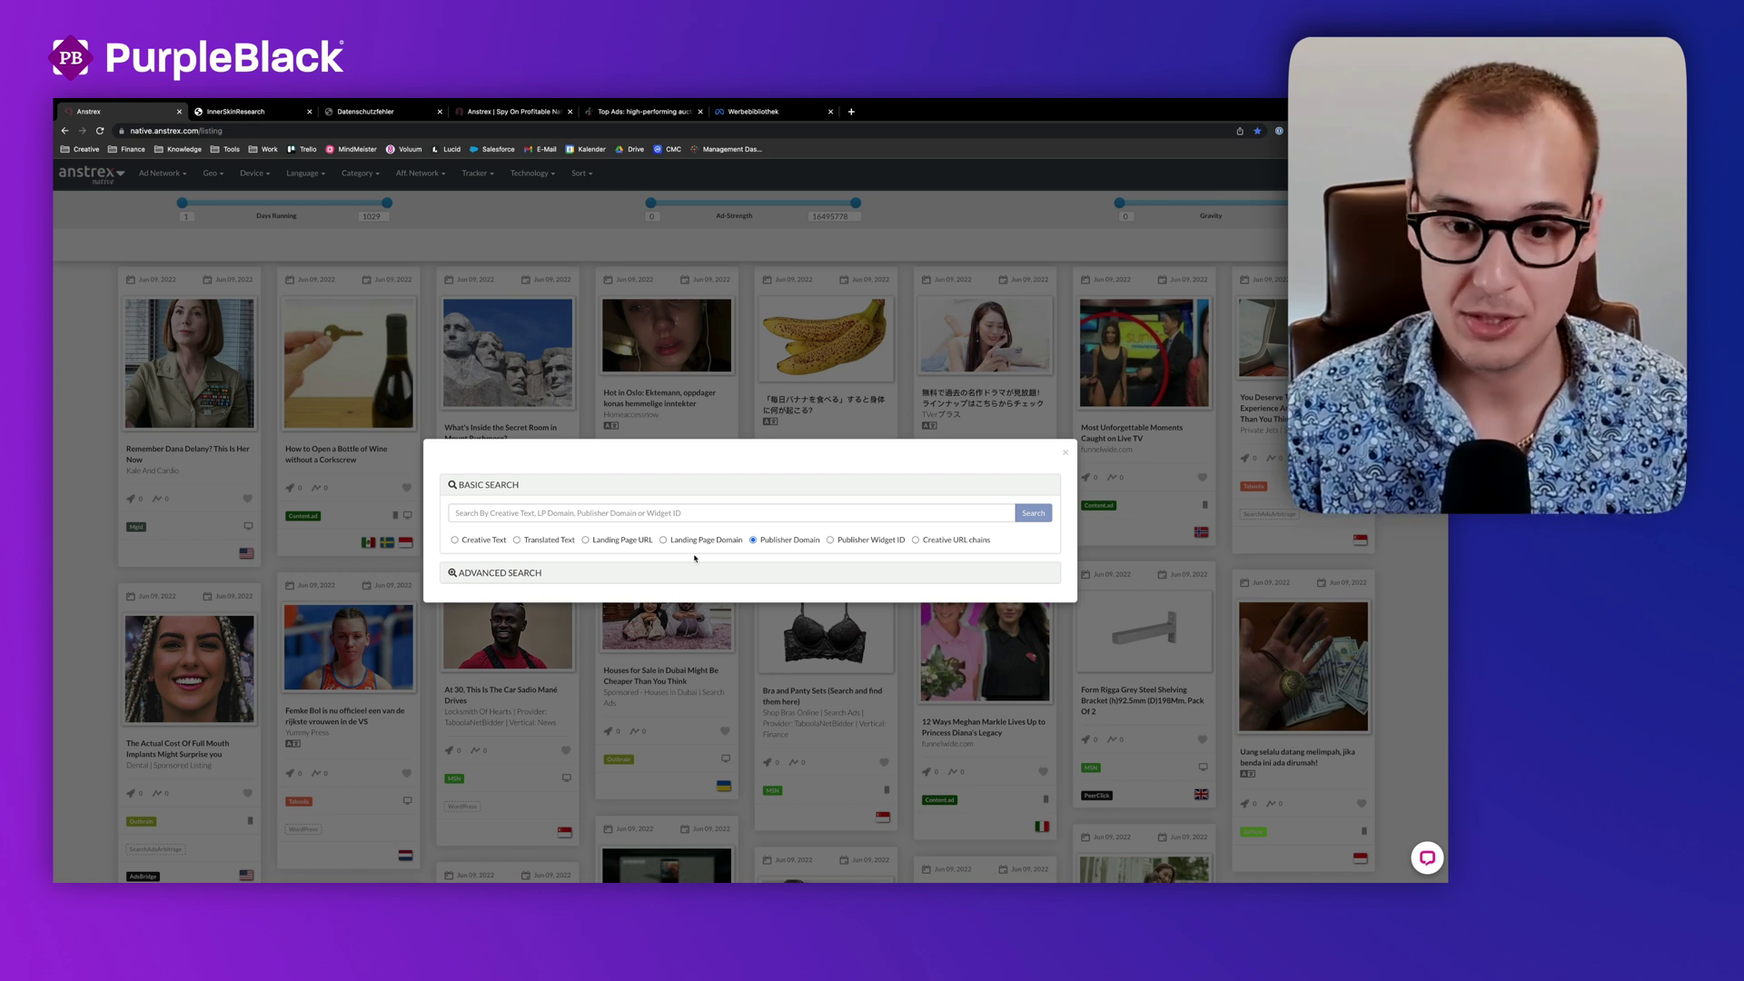
pyautogui.click(482, 541)
# Step: Search the ads' creative text for the keyword 'haut'
pyautogui.click(617, 512)
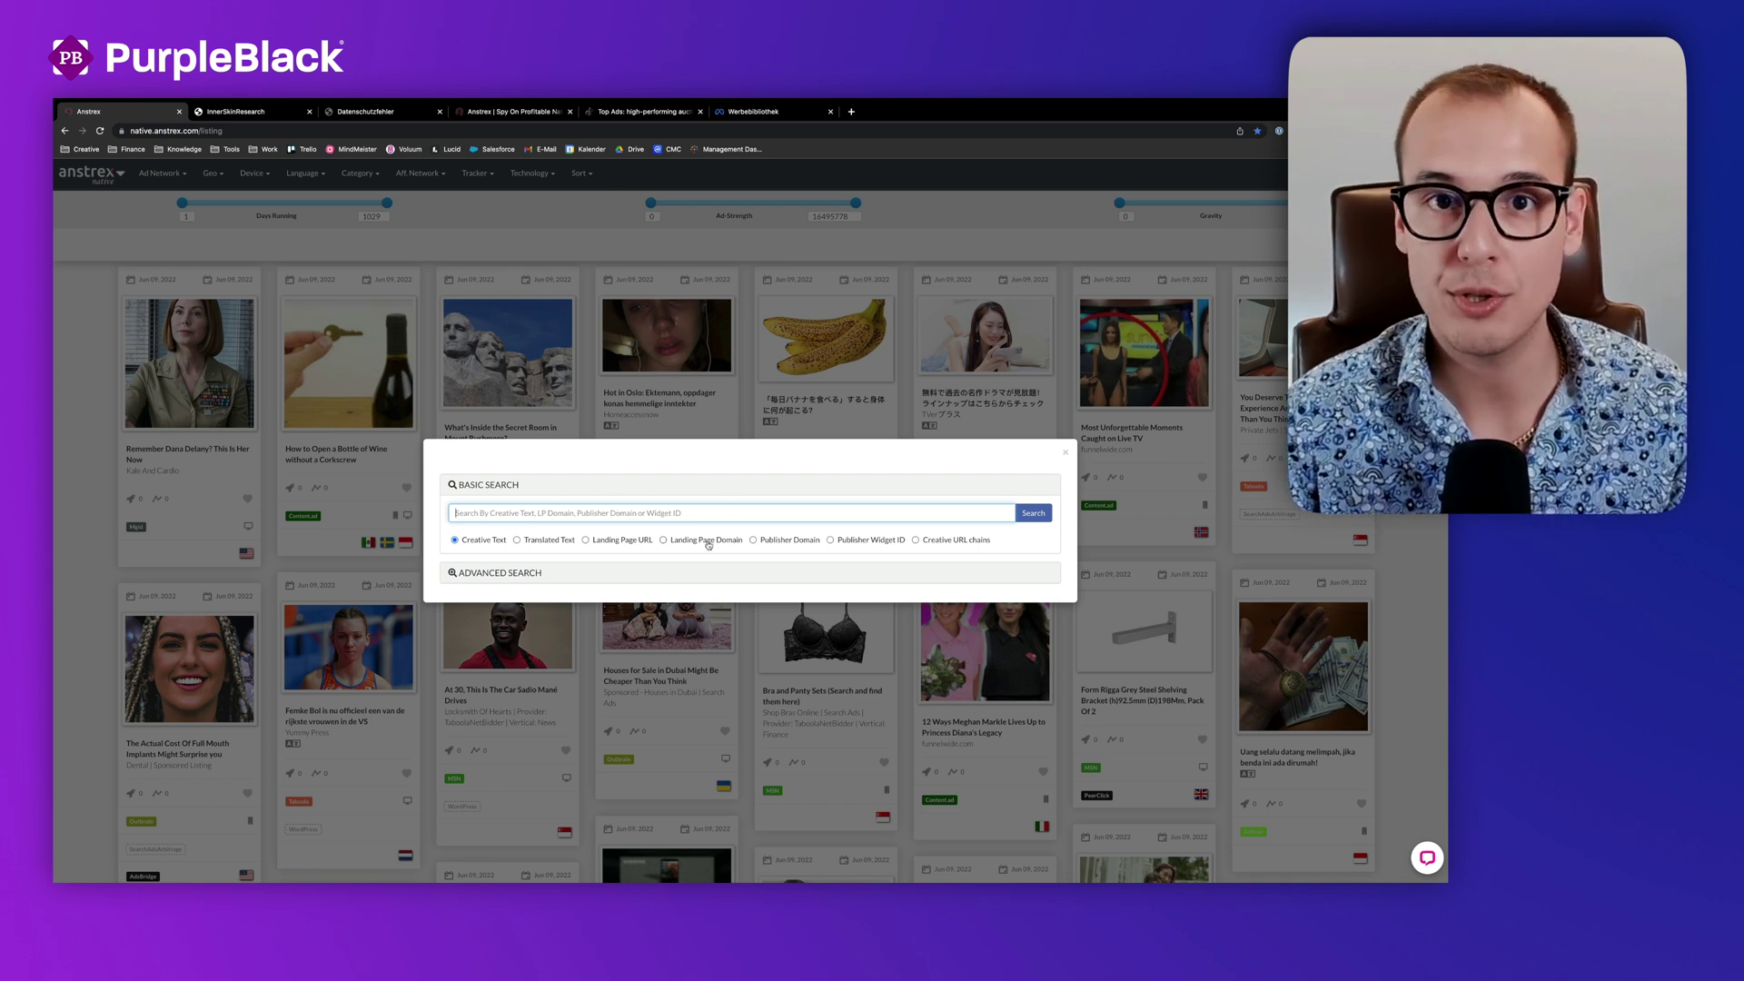
pyautogui.write('haut')
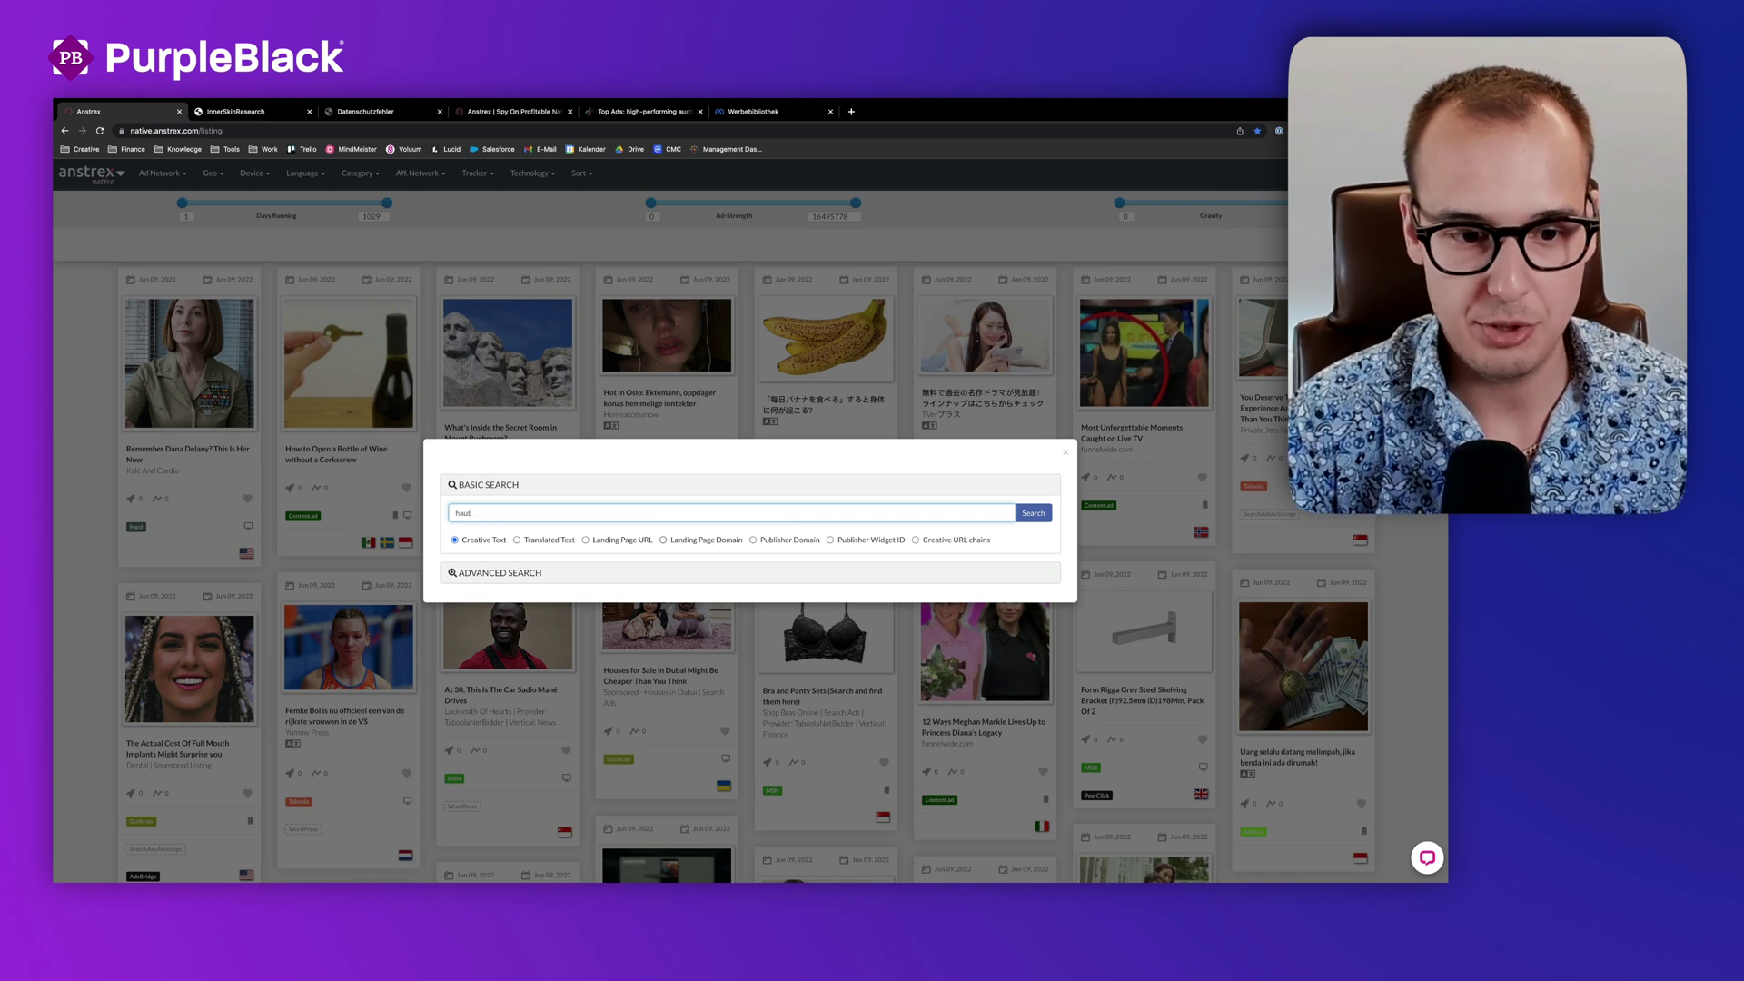
pyautogui.press('Return')
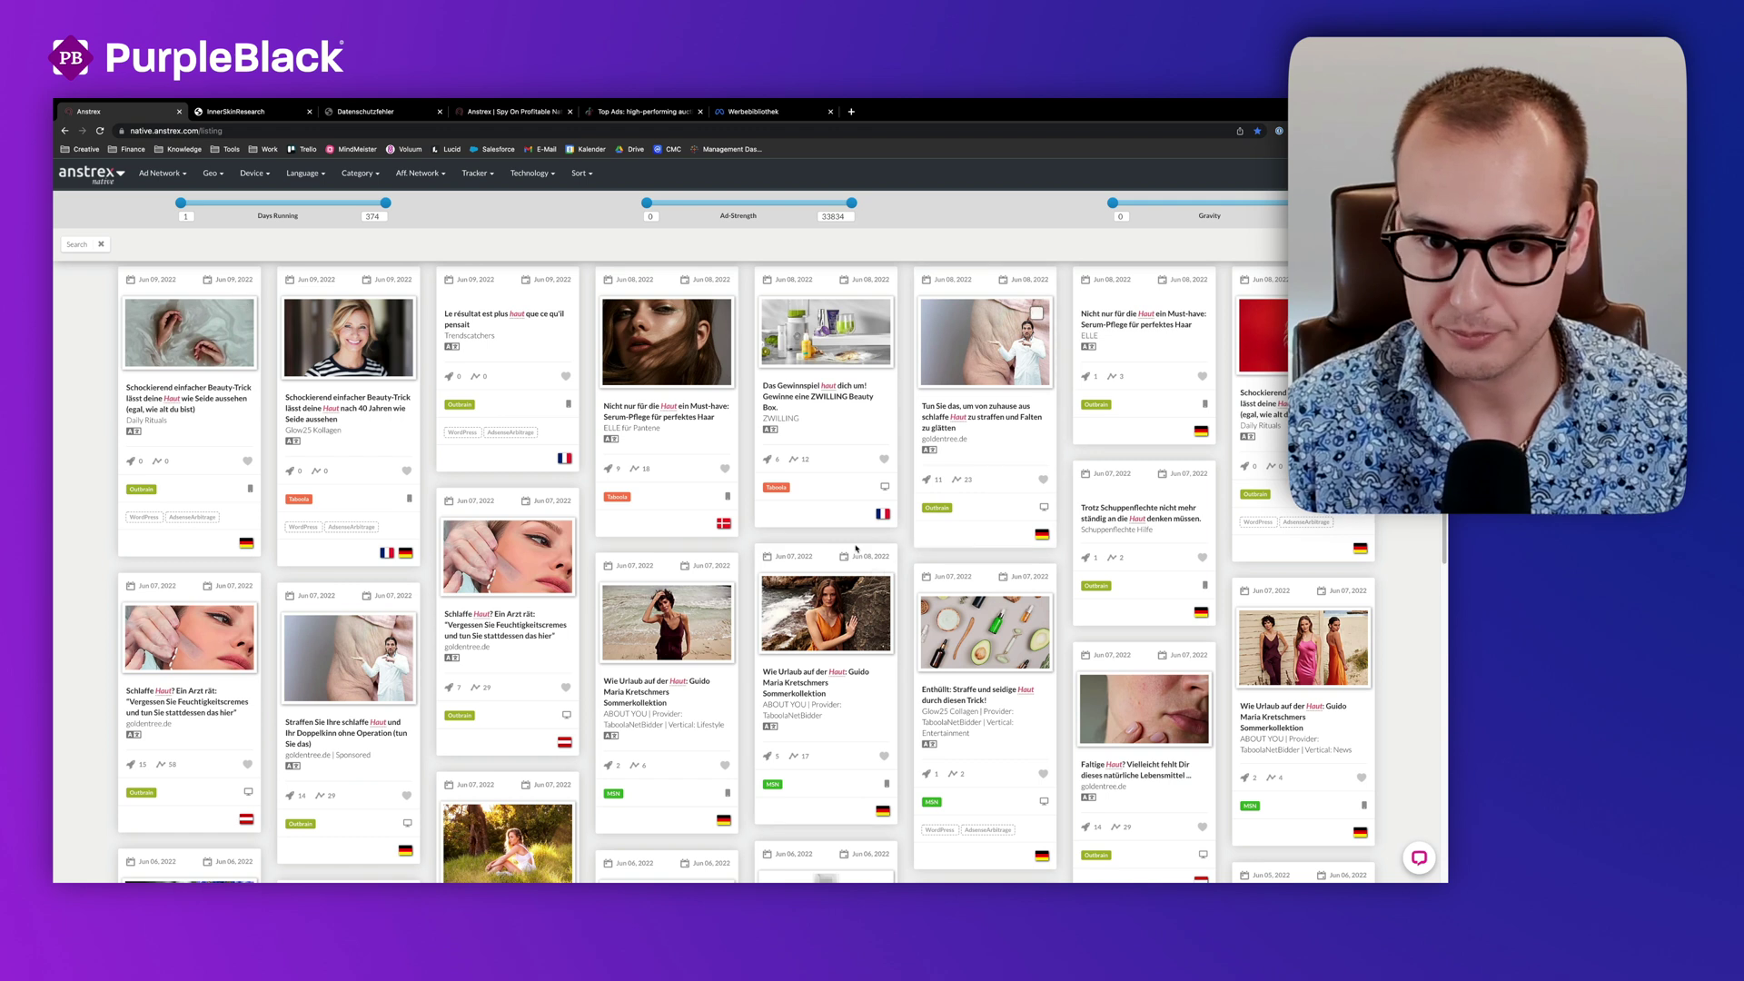
# Step: Open the landing page of the Apotheker 'Es strafft die Haut ganz natürlich' ad in a new tab
pyautogui.scroll(-8, 926, 494)
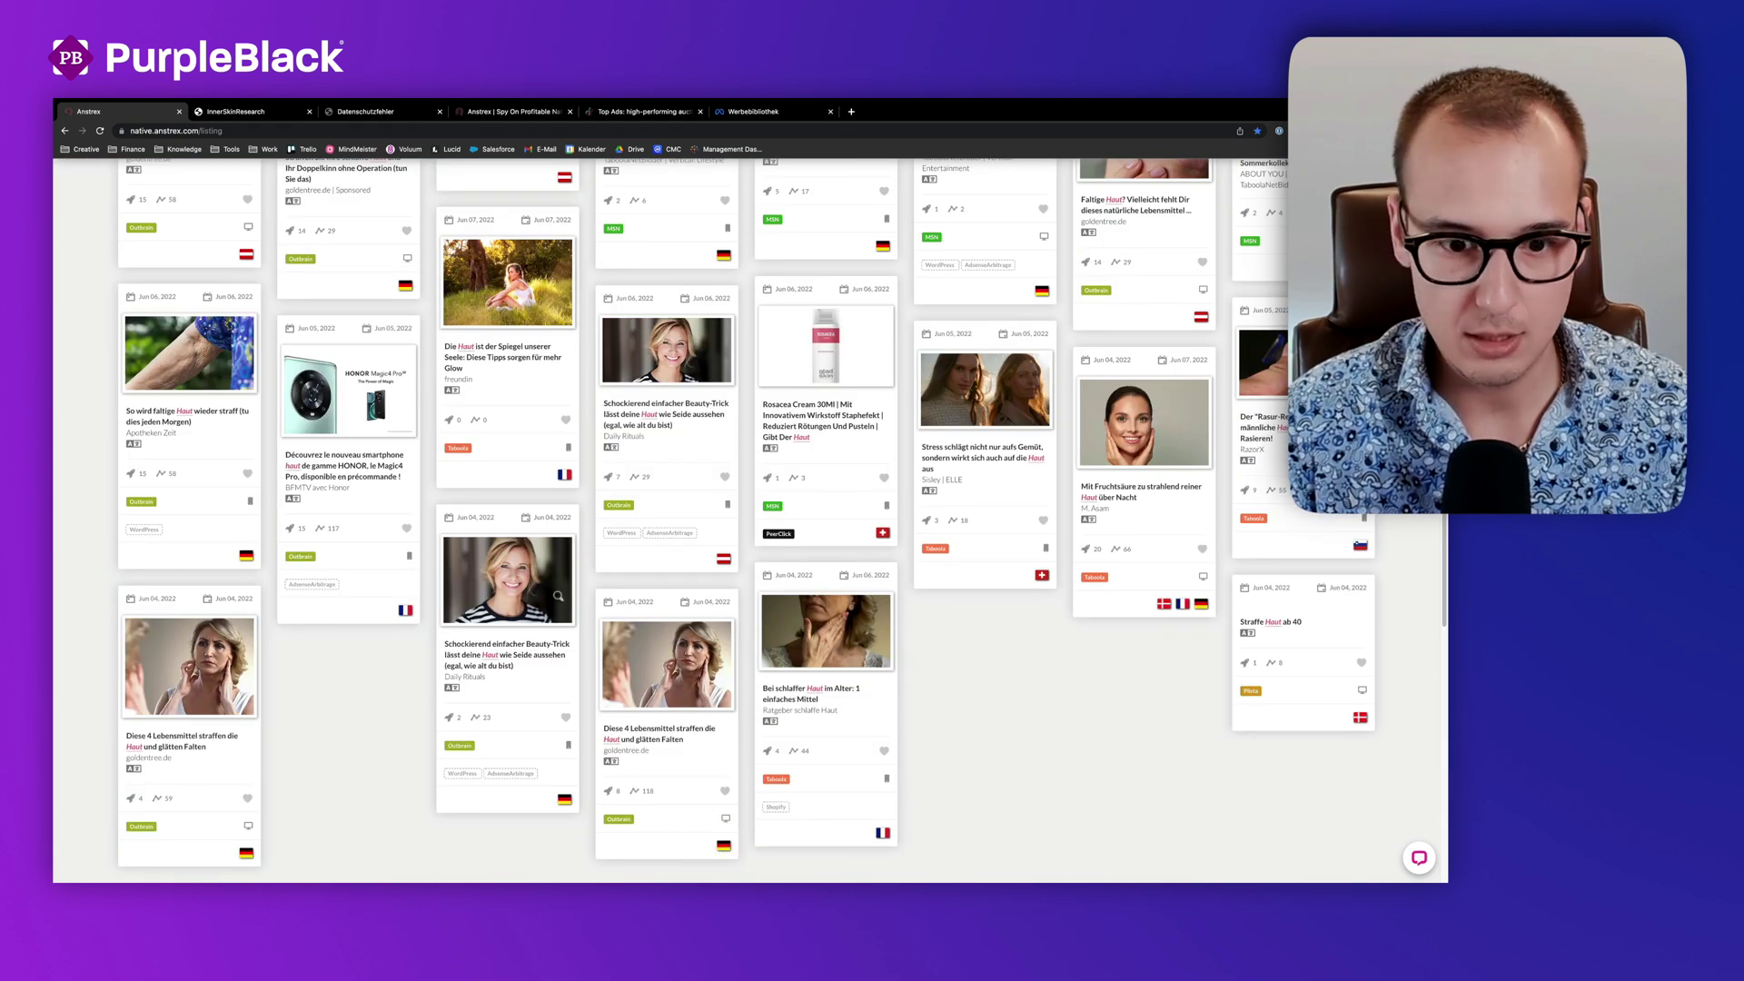
pyautogui.scroll(-6, 429, 403)
pyautogui.scroll(-4, 429, 402)
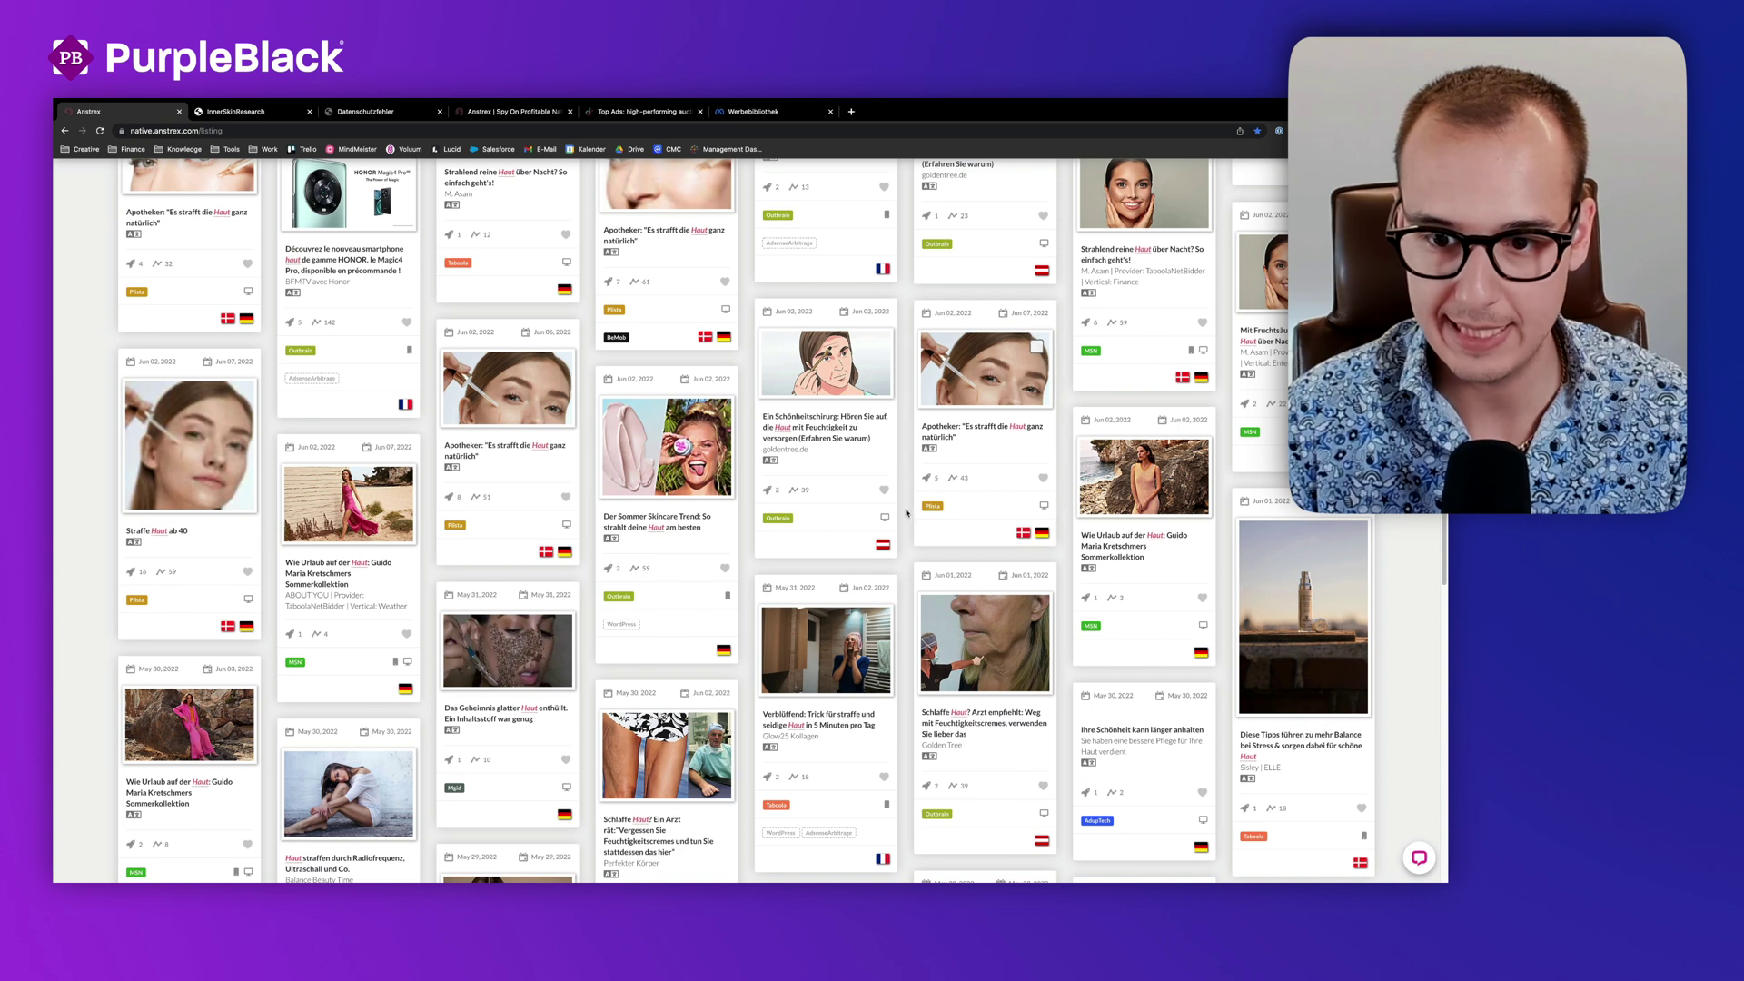
pyautogui.click(945, 429)
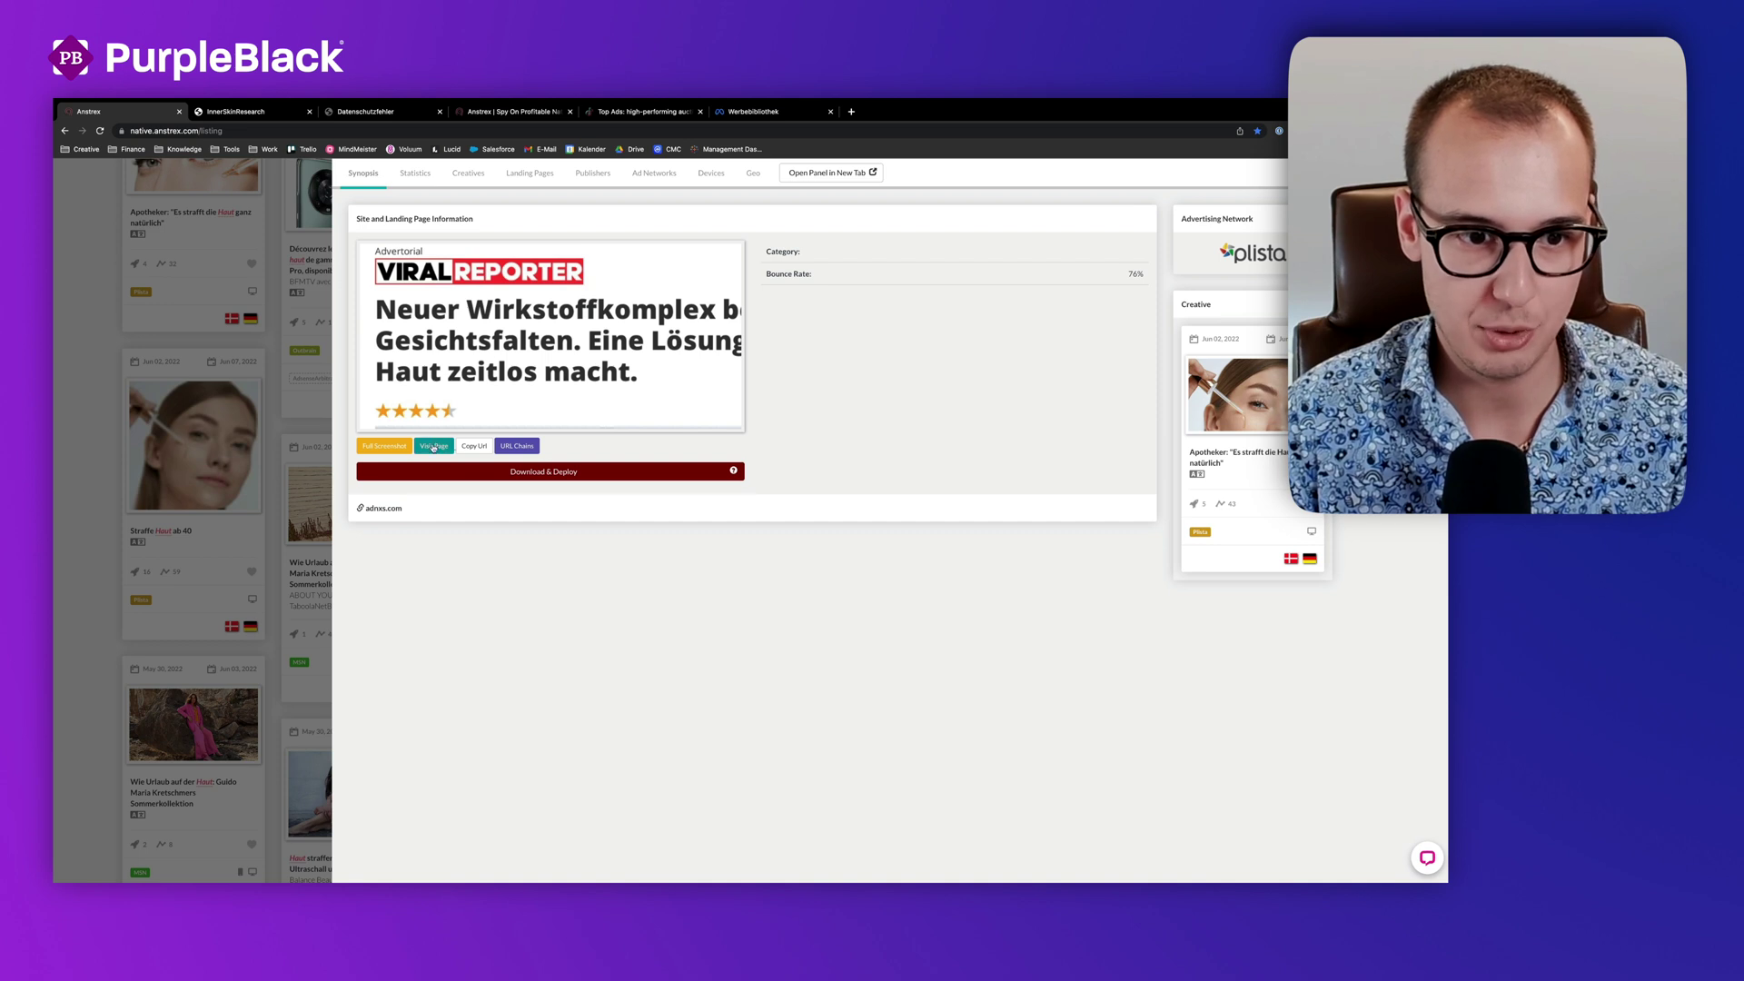
pyautogui.click(434, 445)
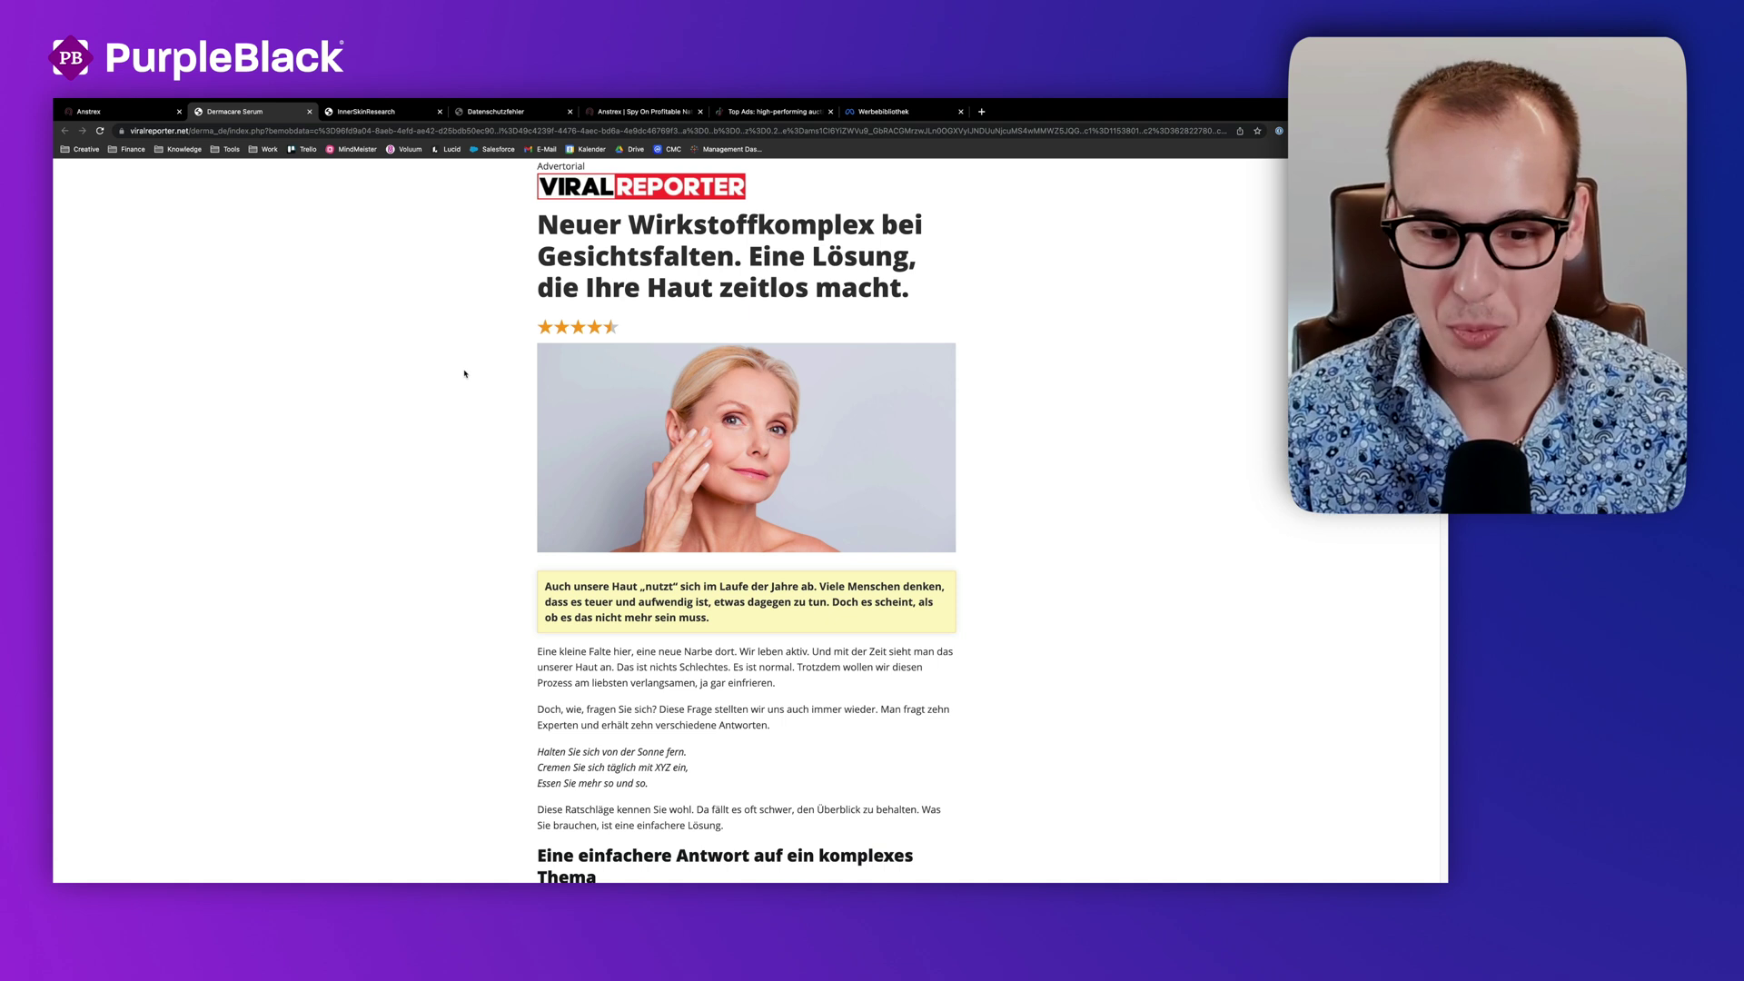
# Step: Scroll through the Viral Reporter advertorial and follow its green discount offer button
pyautogui.scroll(-10, 464, 373)
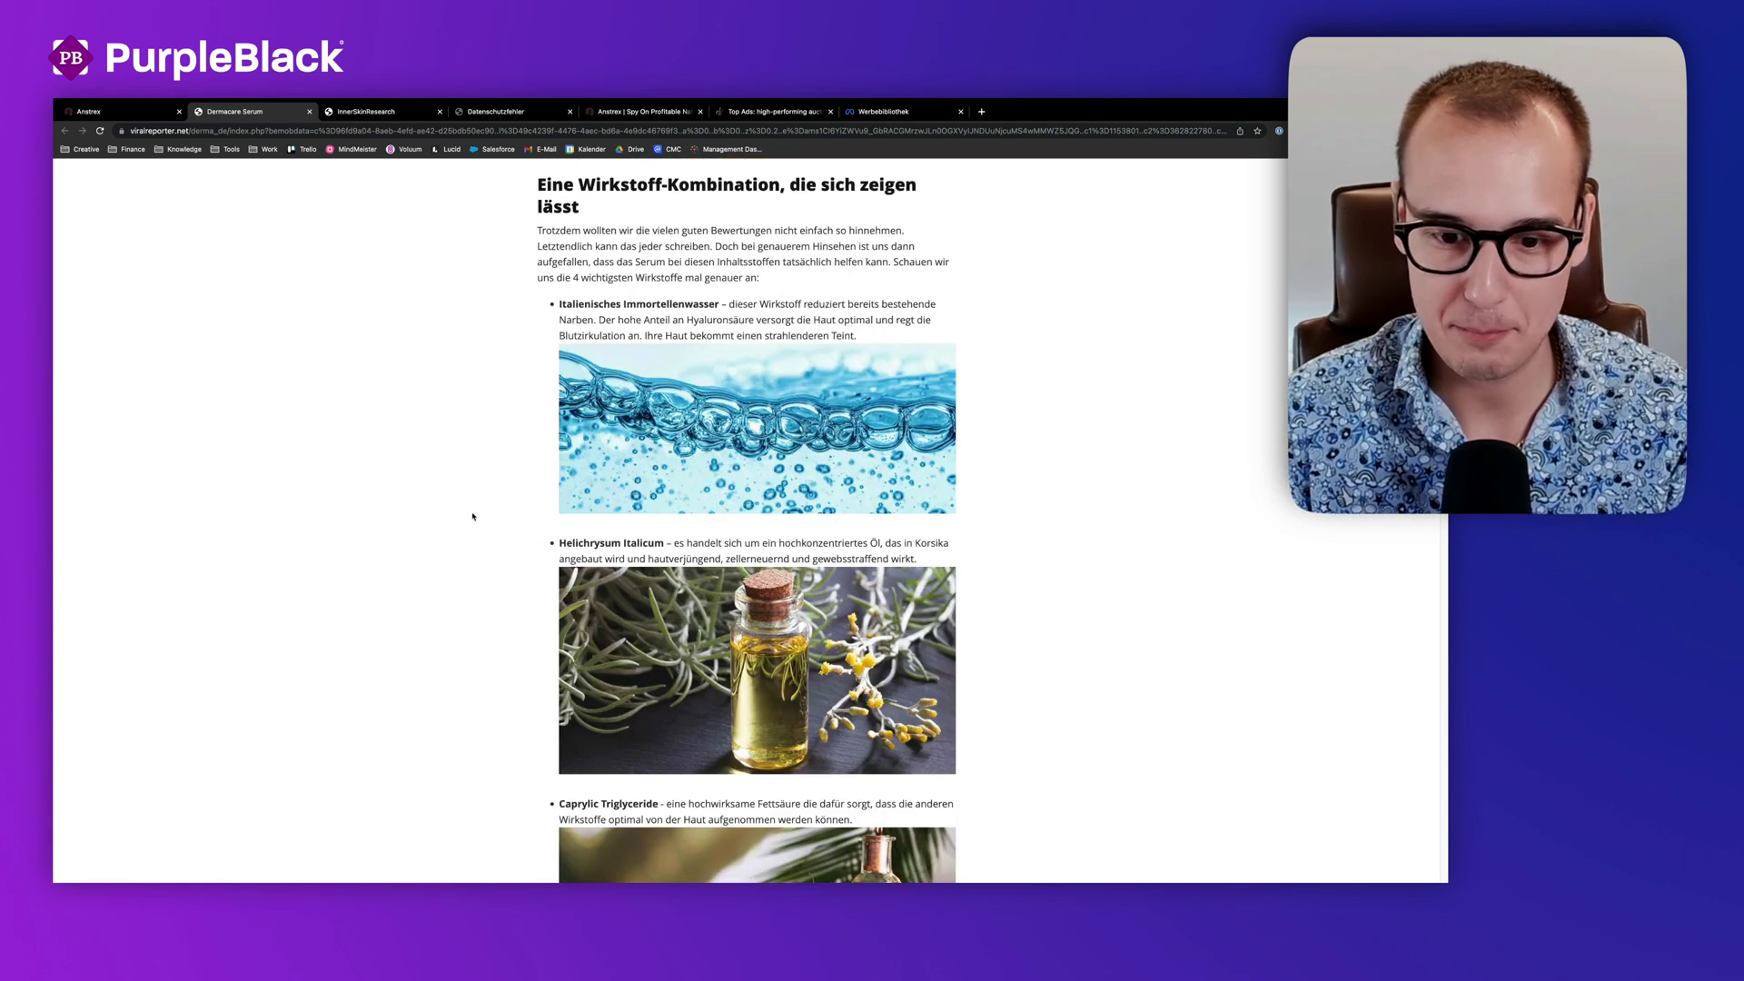
pyautogui.scroll(-20, 473, 516)
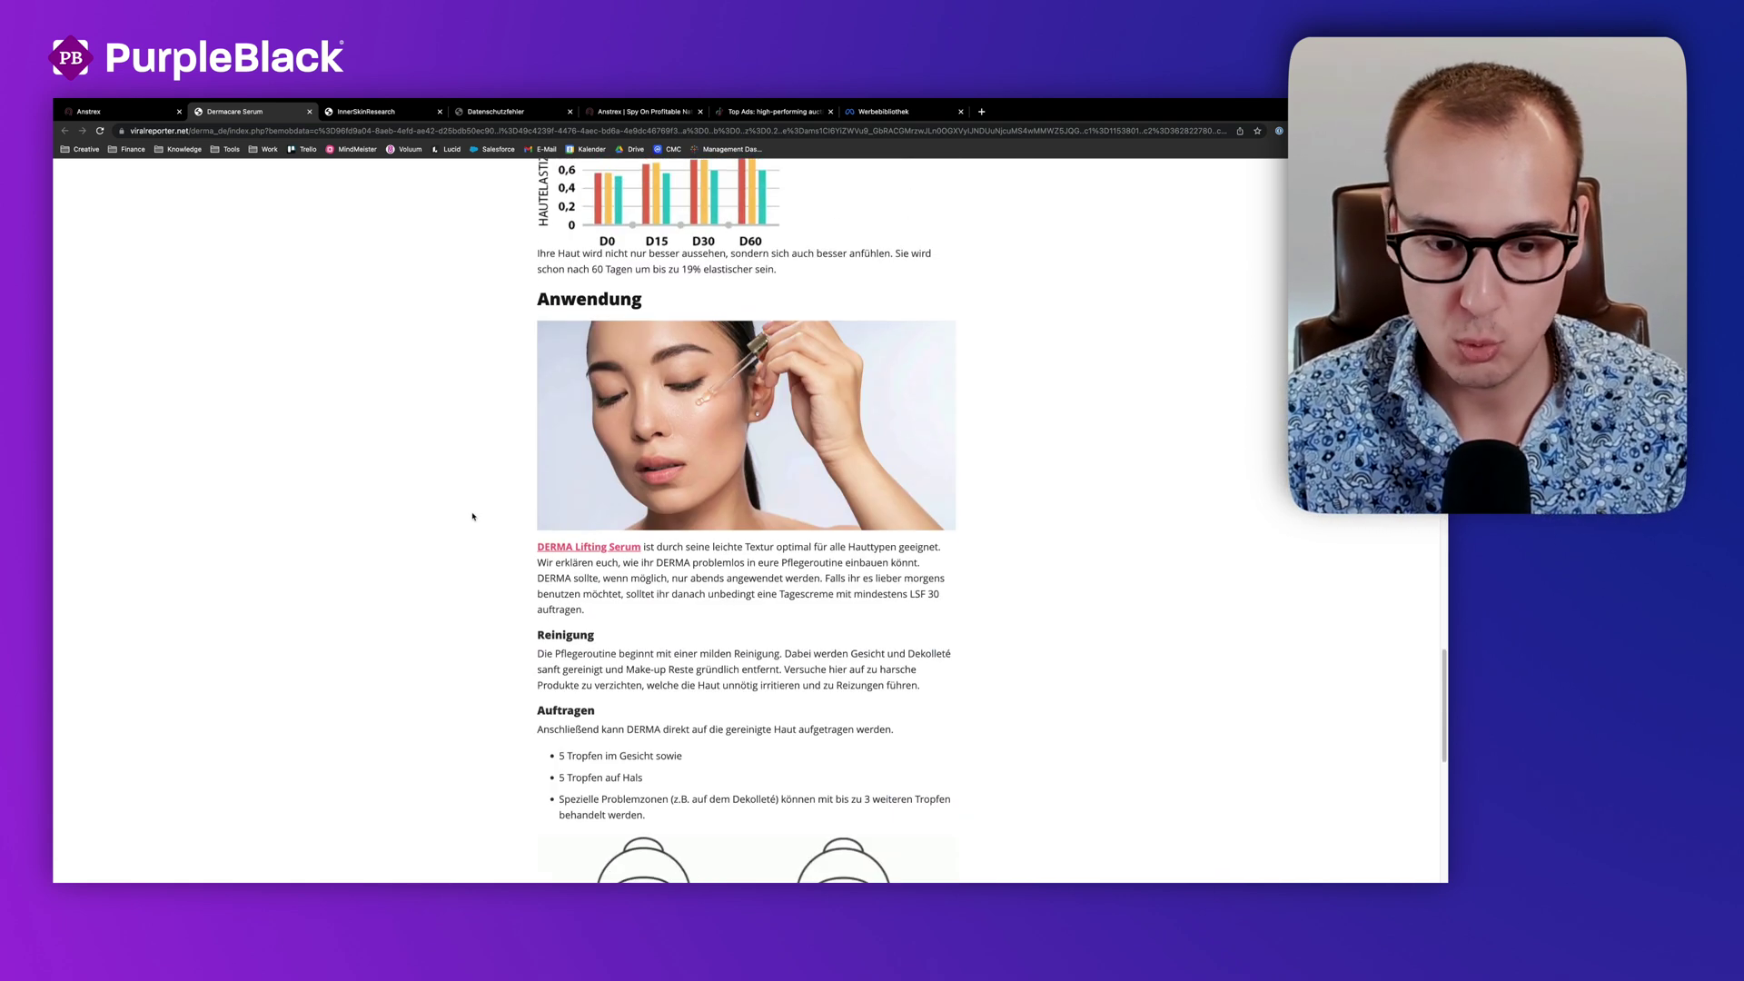
pyautogui.scroll(-8, 473, 515)
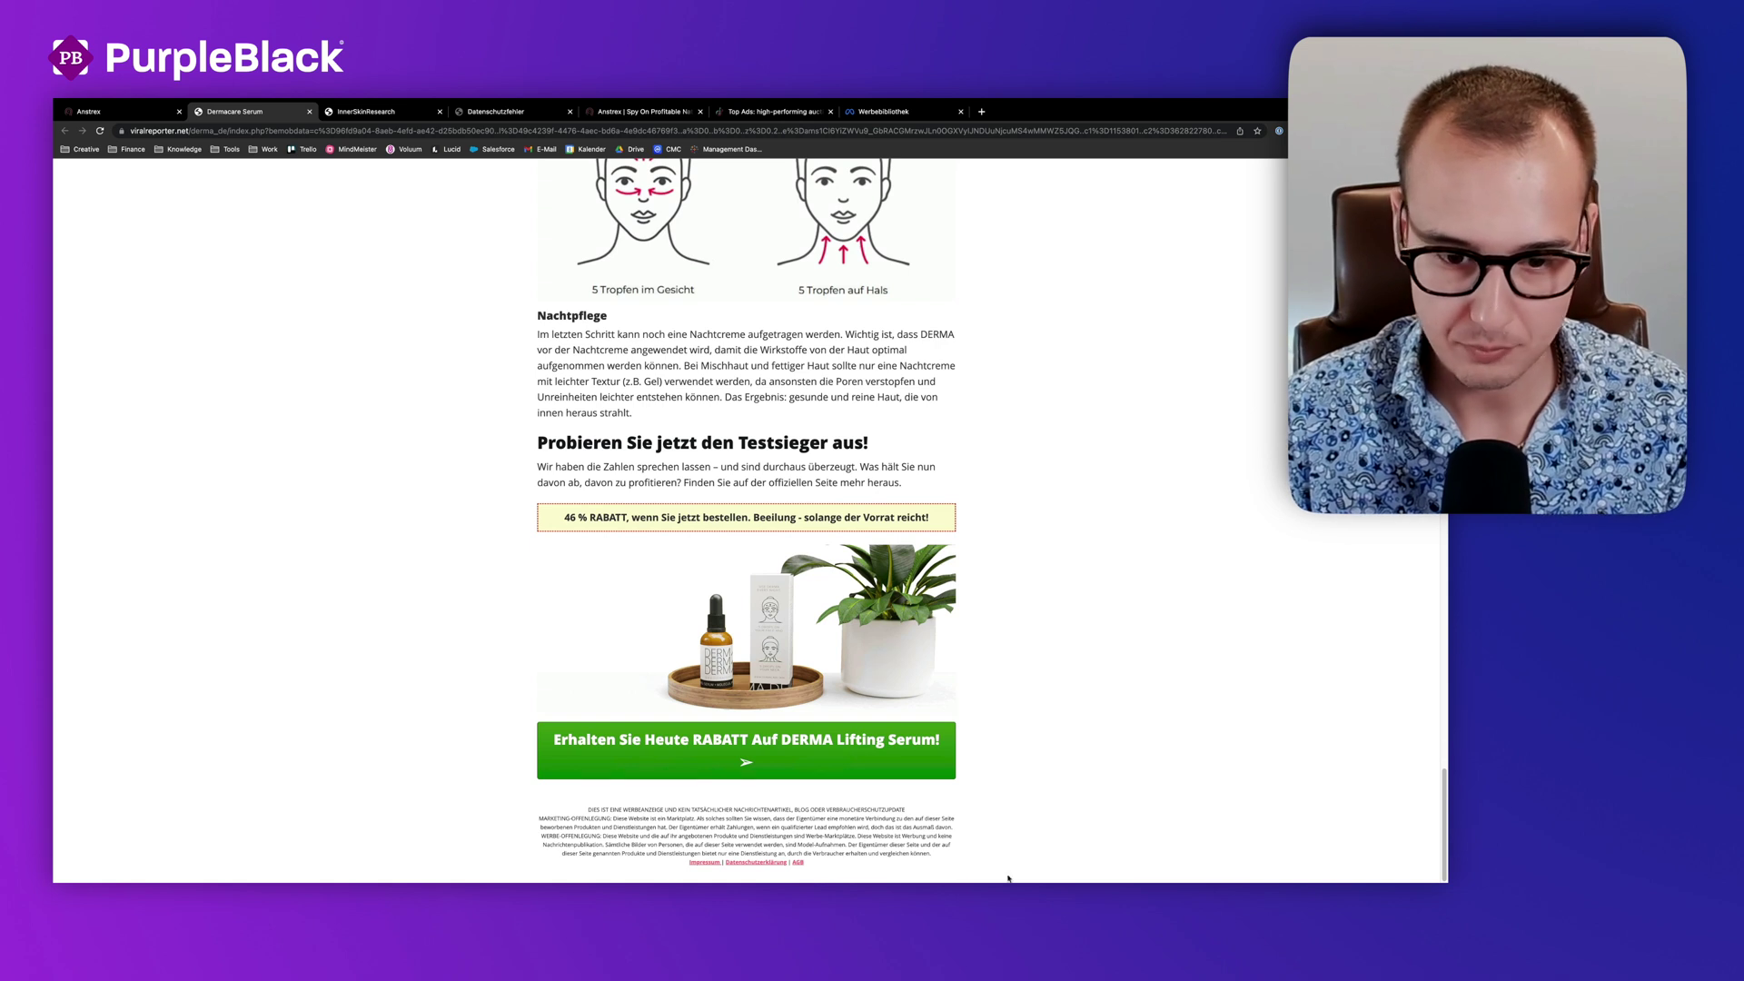
pyautogui.click(752, 767)
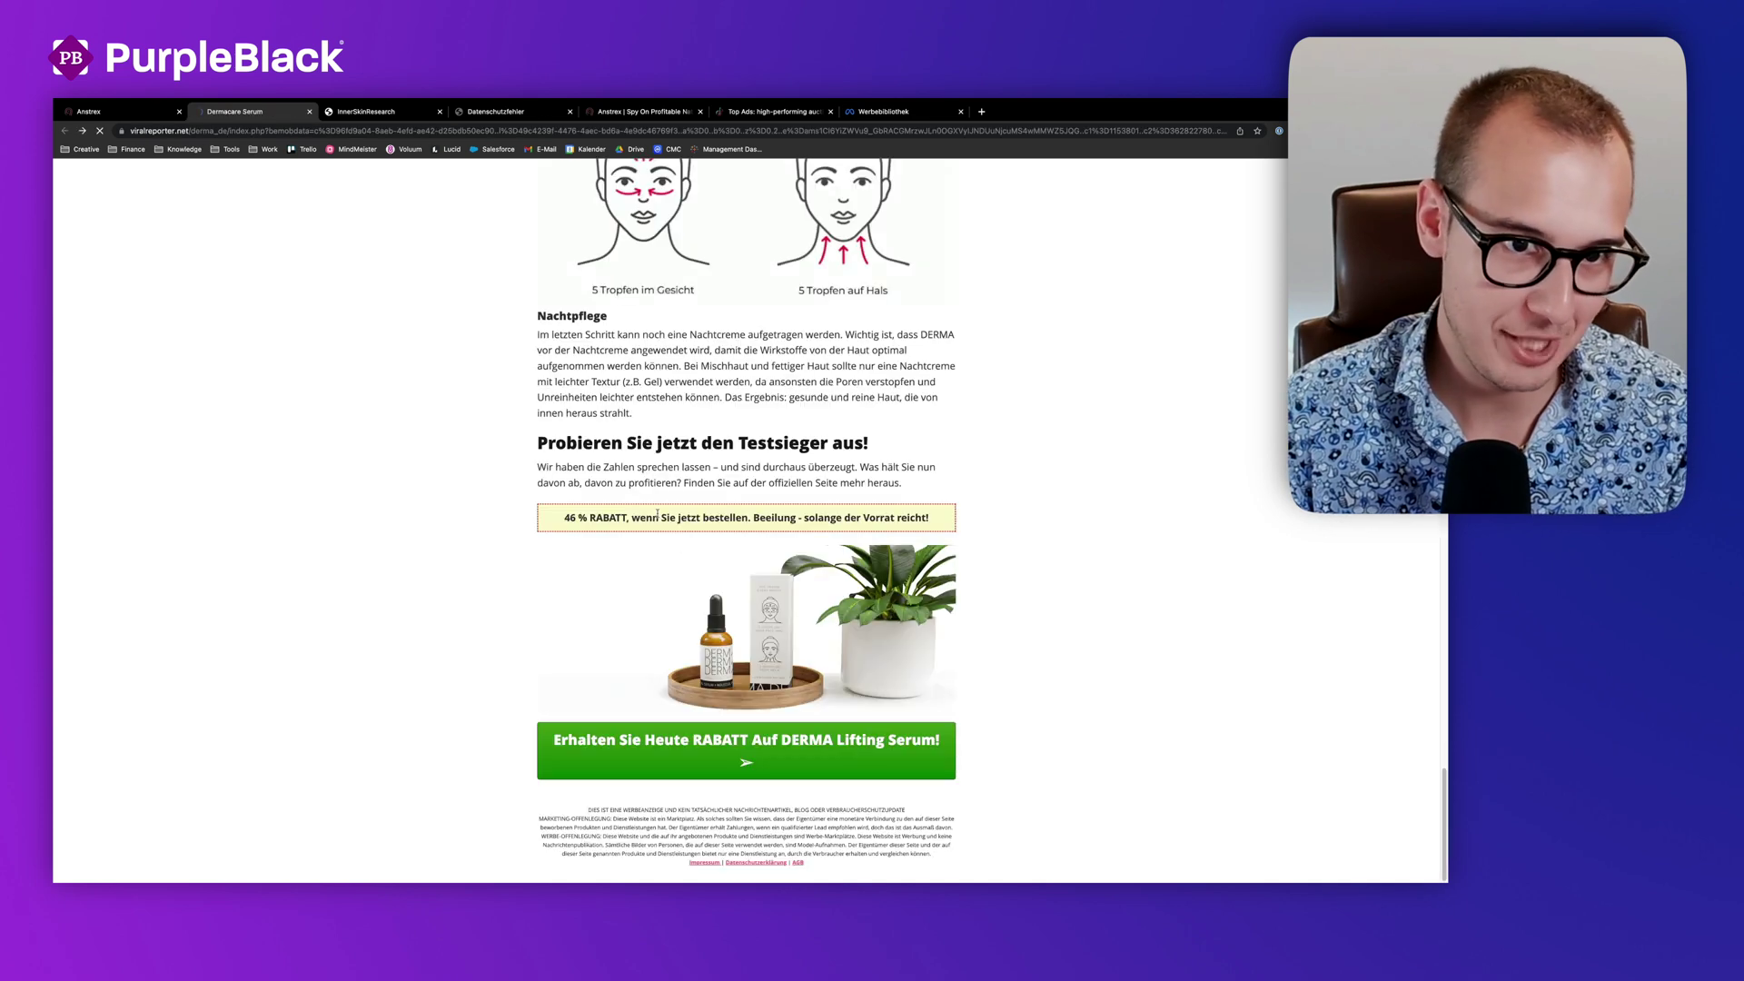
# Step: Return to the Anstrex ad listing tab and close the ad detail panel
pyautogui.scroll(20, 654, 636)
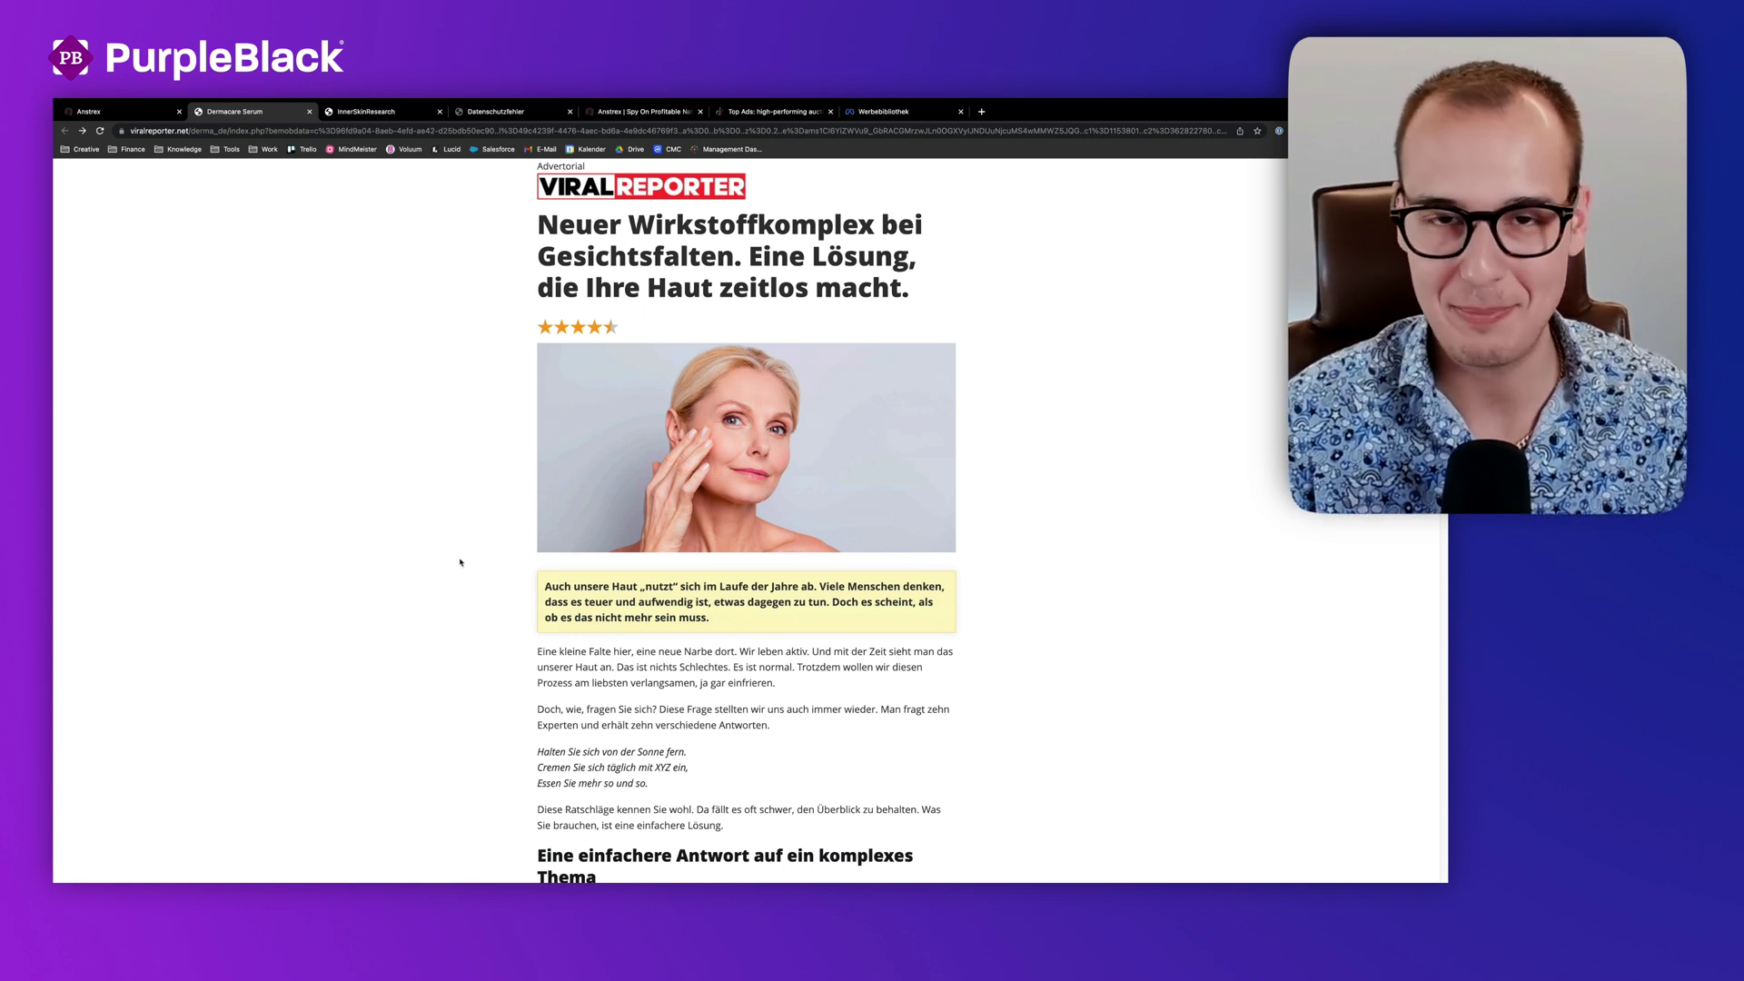
pyautogui.scroll(-7, 459, 561)
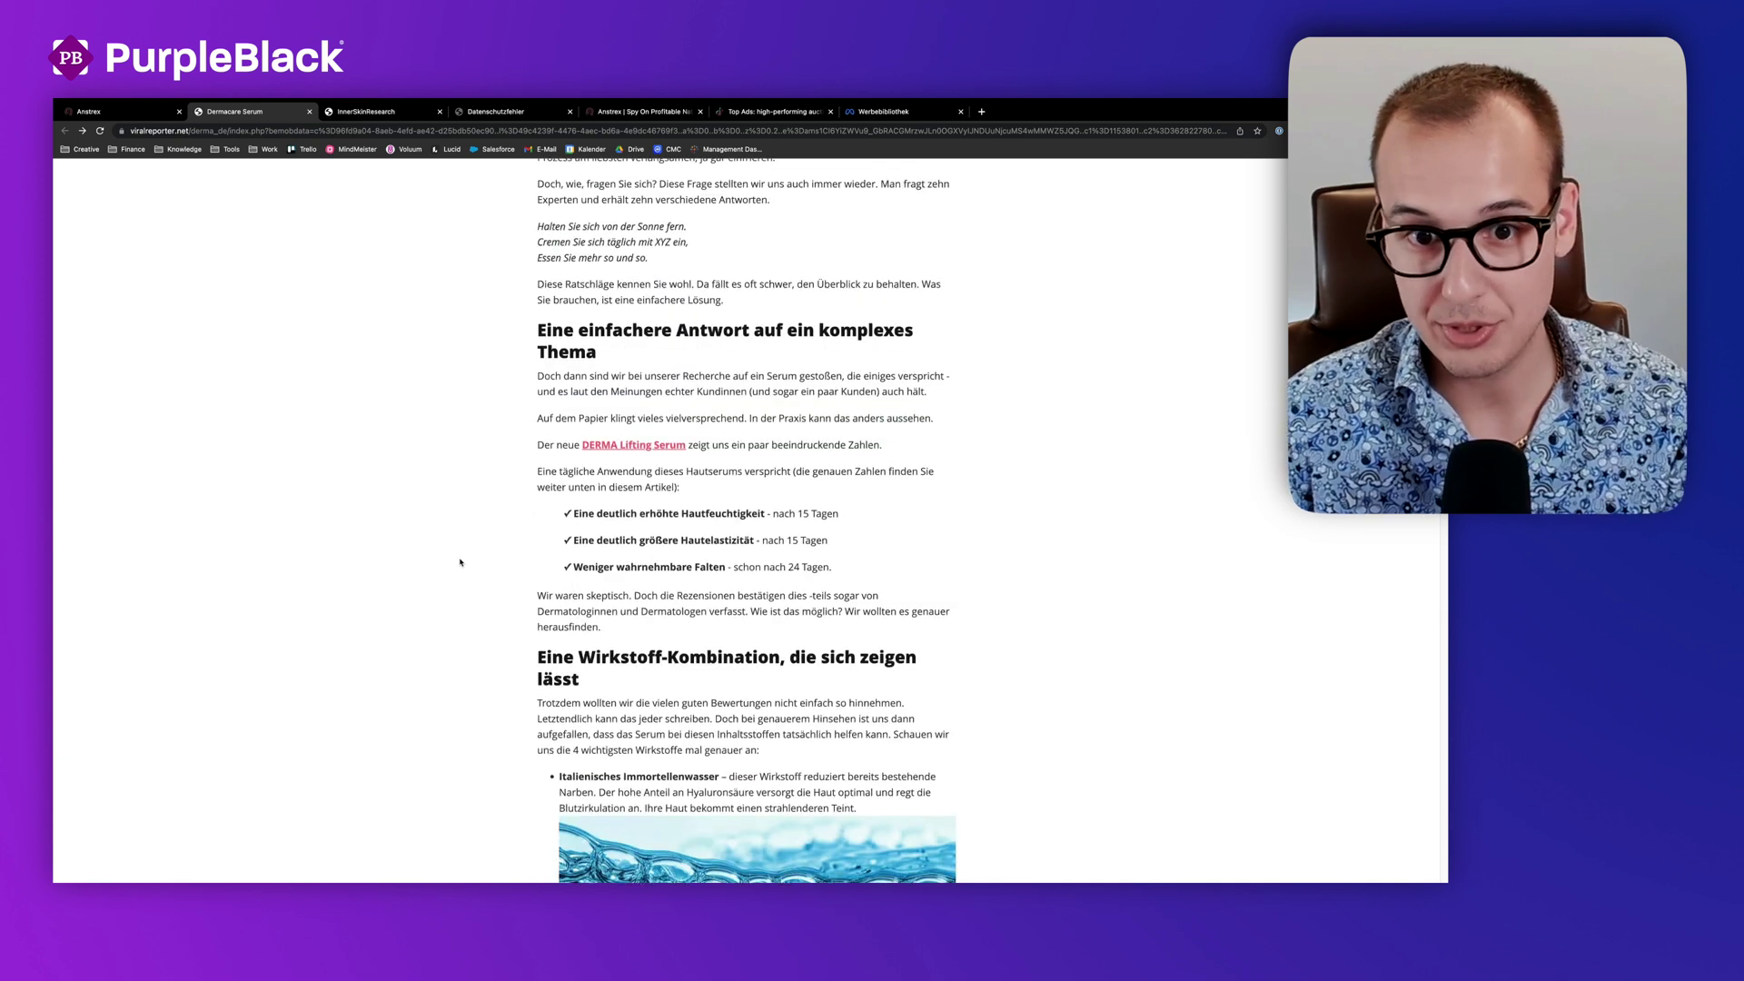
pyautogui.scroll(7, 461, 559)
pyautogui.moveTo(635, 249); pyautogui.dragTo(625, 328)
pyautogui.click(397, 712)
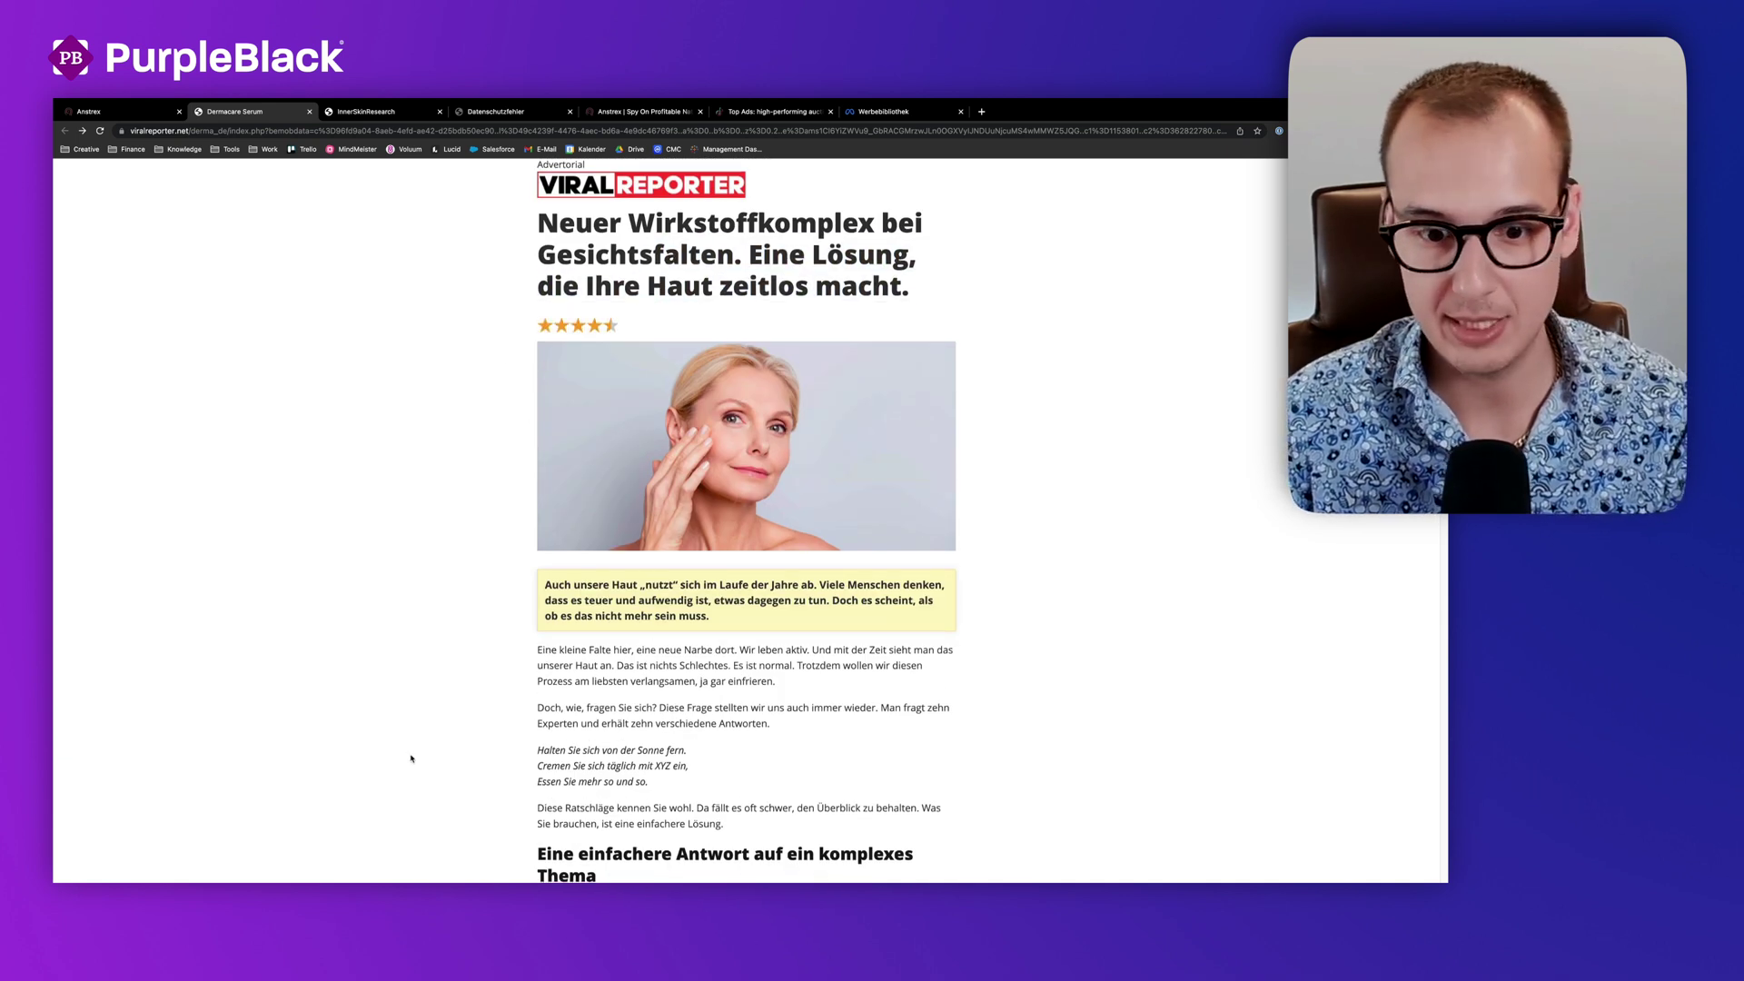
pyautogui.scroll(-12, 397, 712)
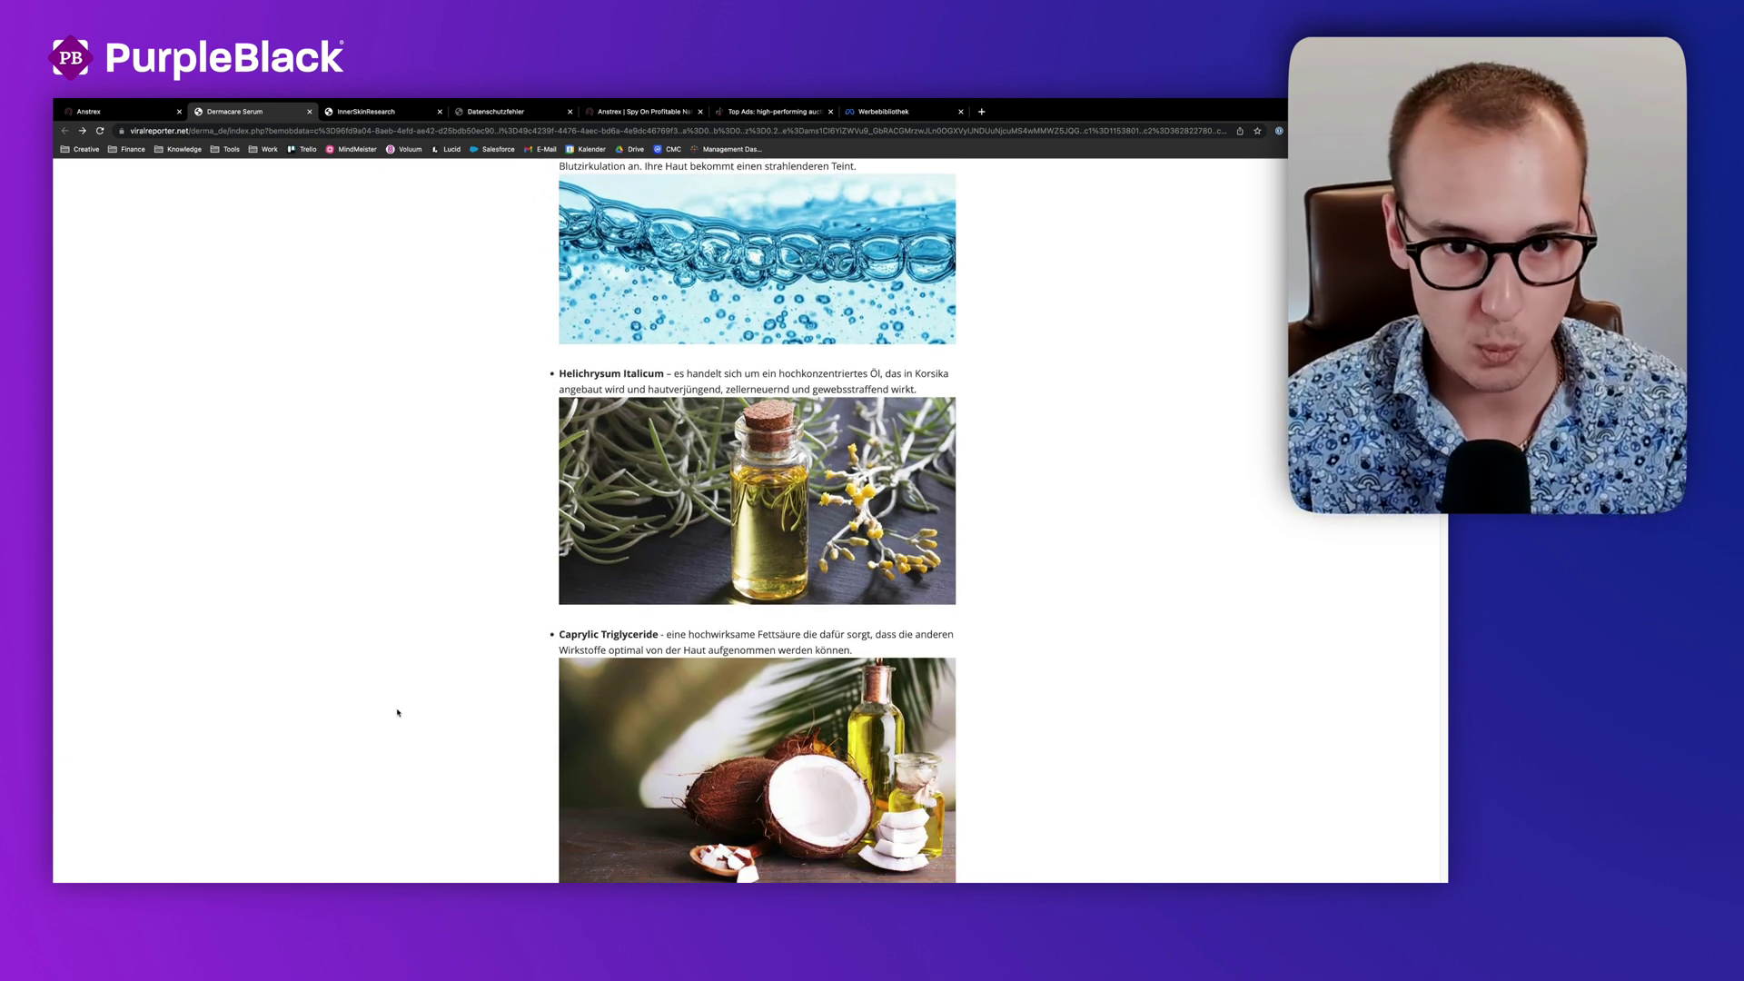
pyautogui.scroll(15, 397, 713)
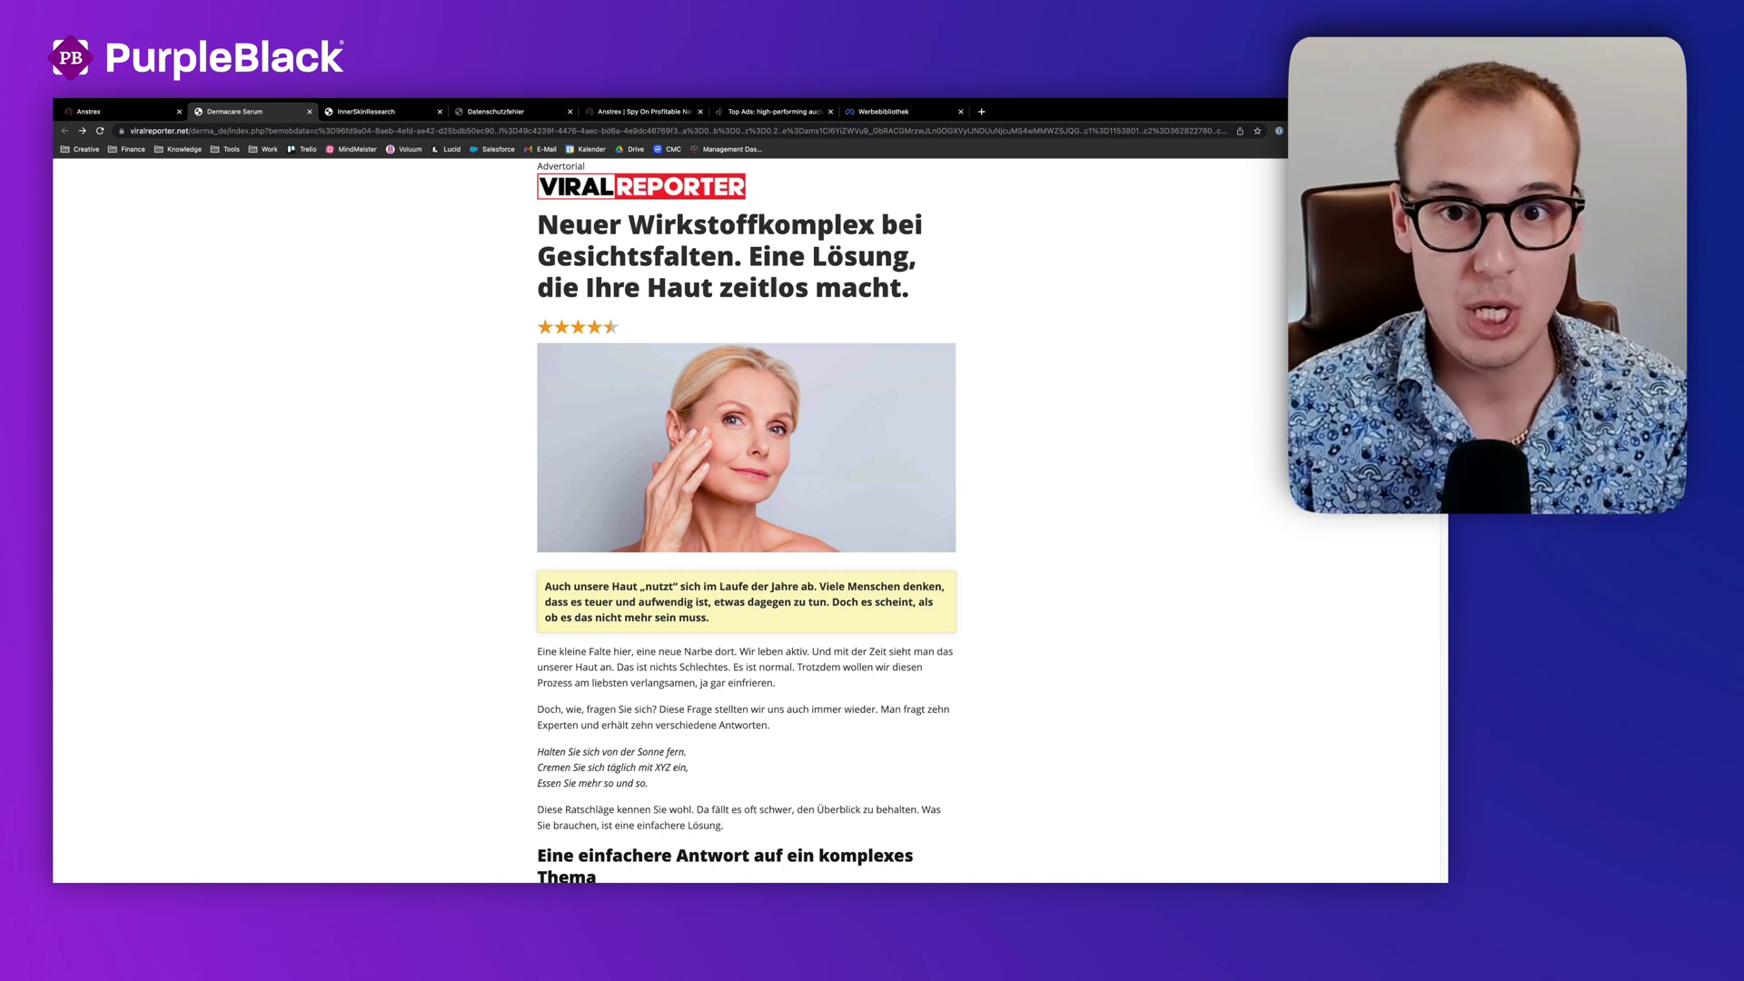
pyautogui.click(127, 112)
pyautogui.press('Escape')
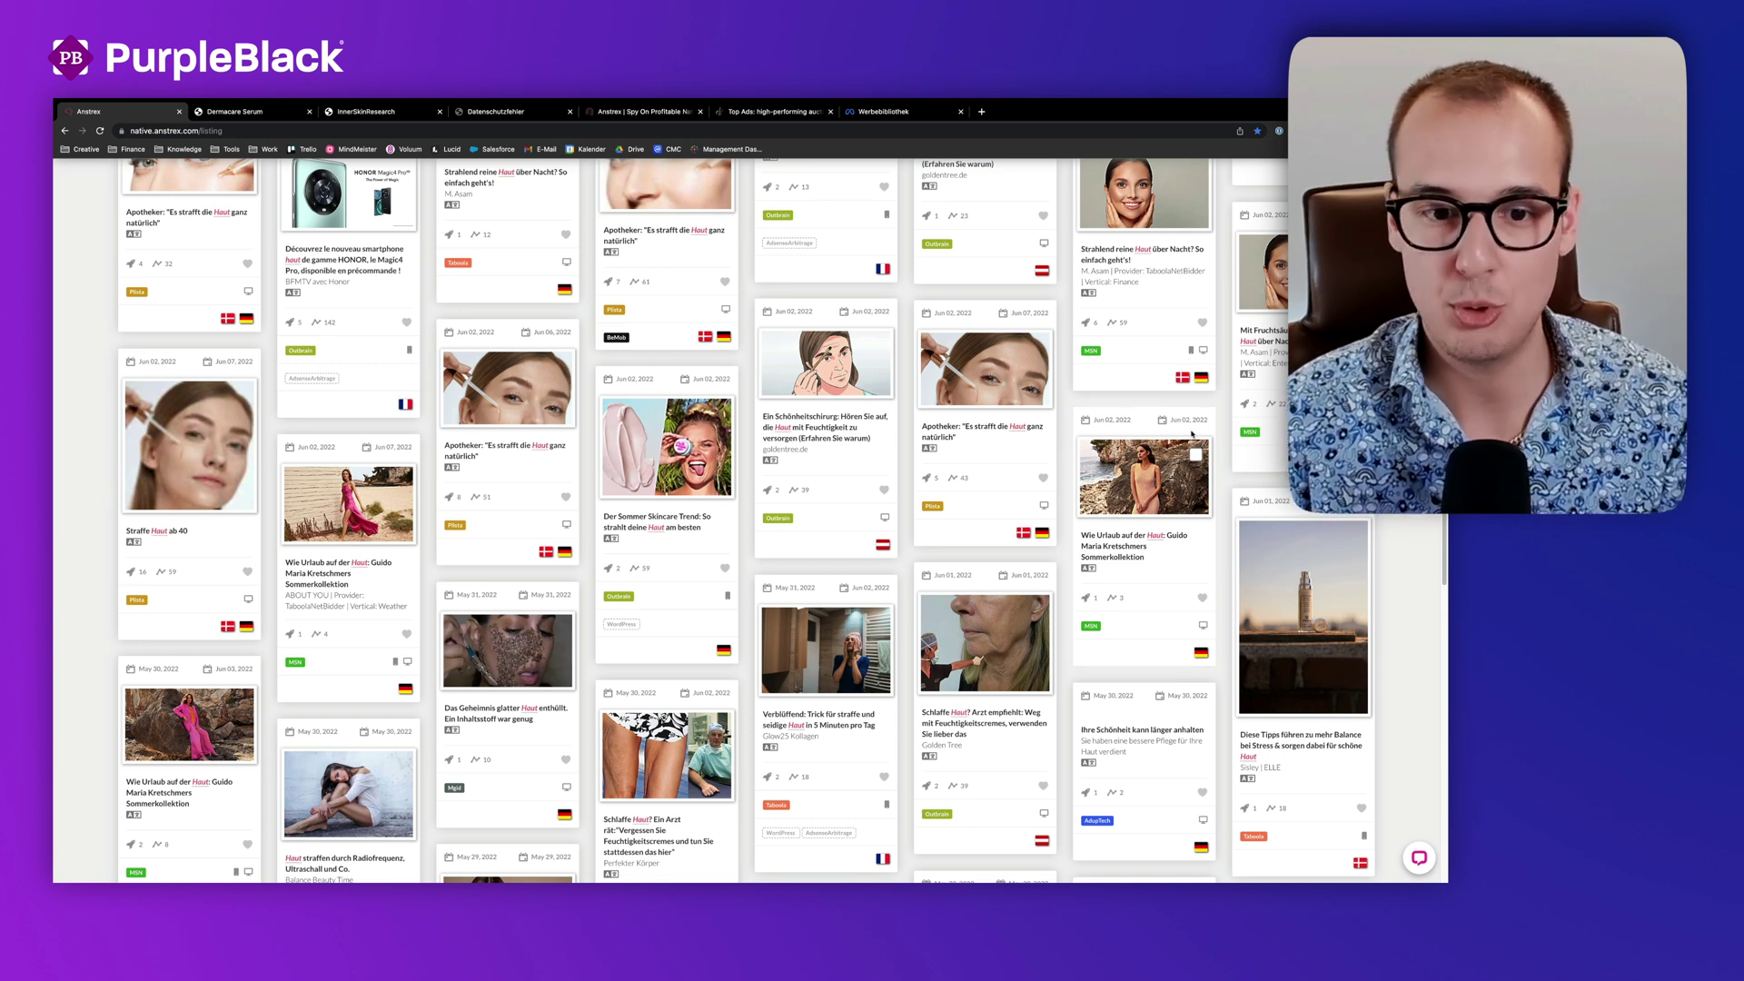
pyautogui.scroll(15, 682, 283)
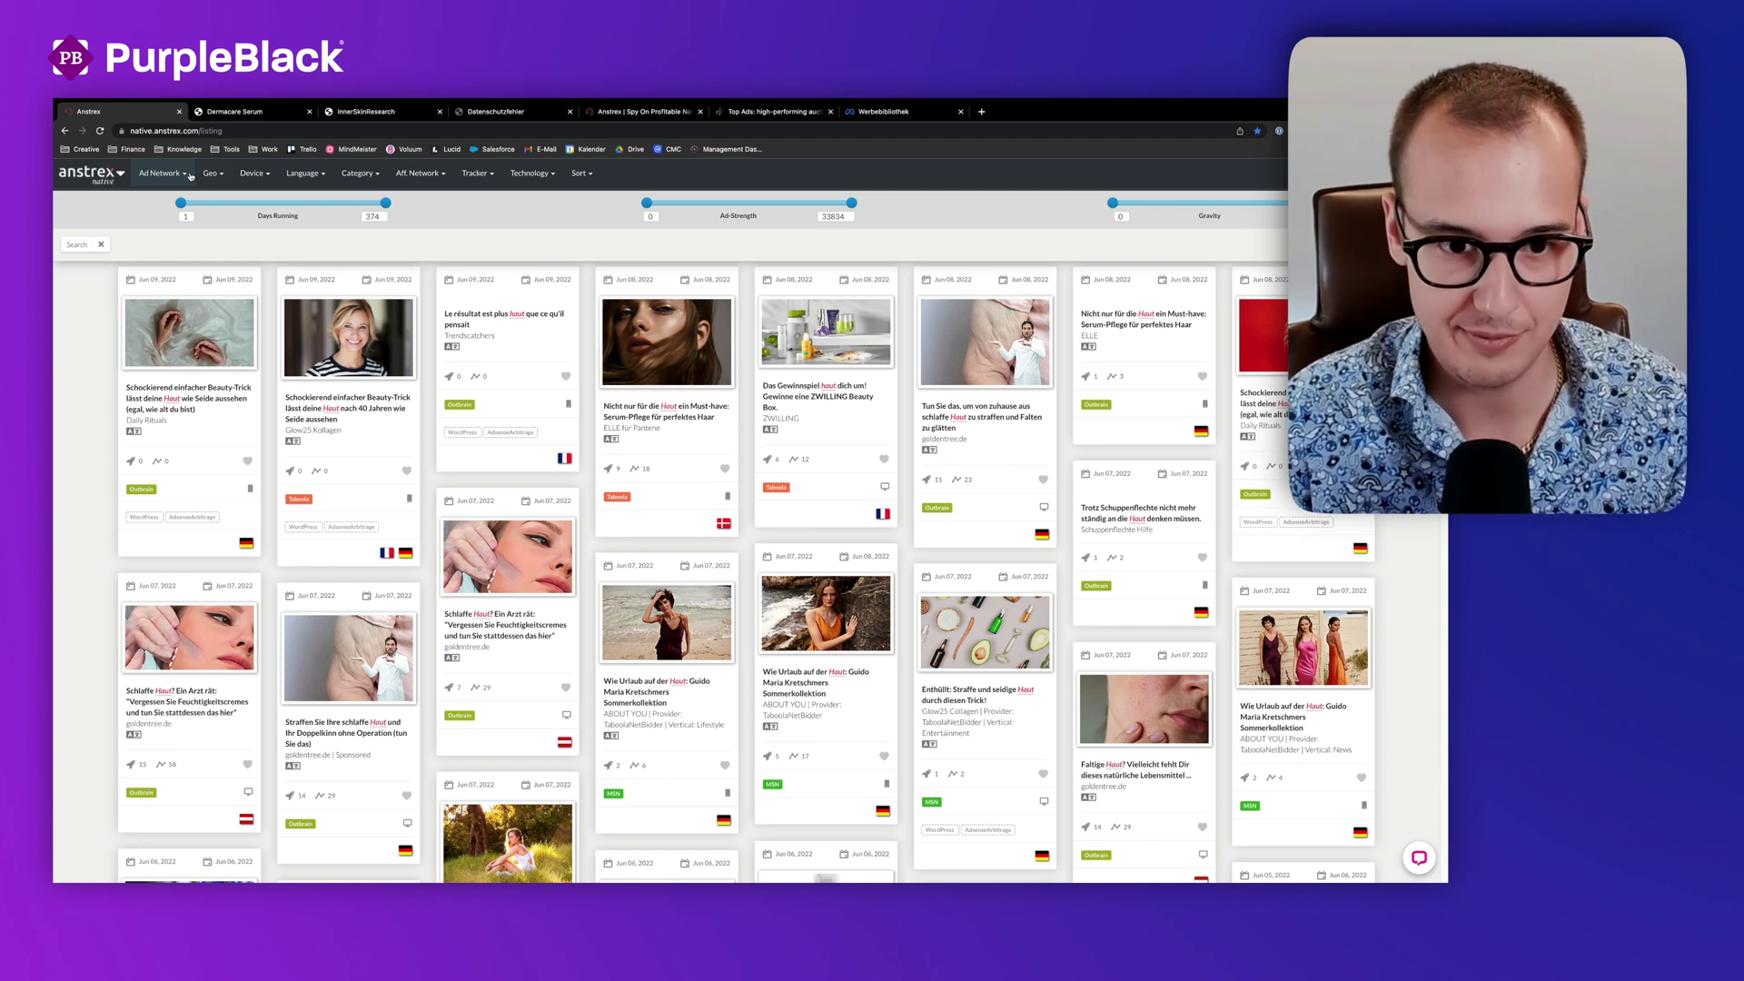
# Step: Choose German in the Language dropdown to show only German-language Haut ads
pyautogui.click(303, 173)
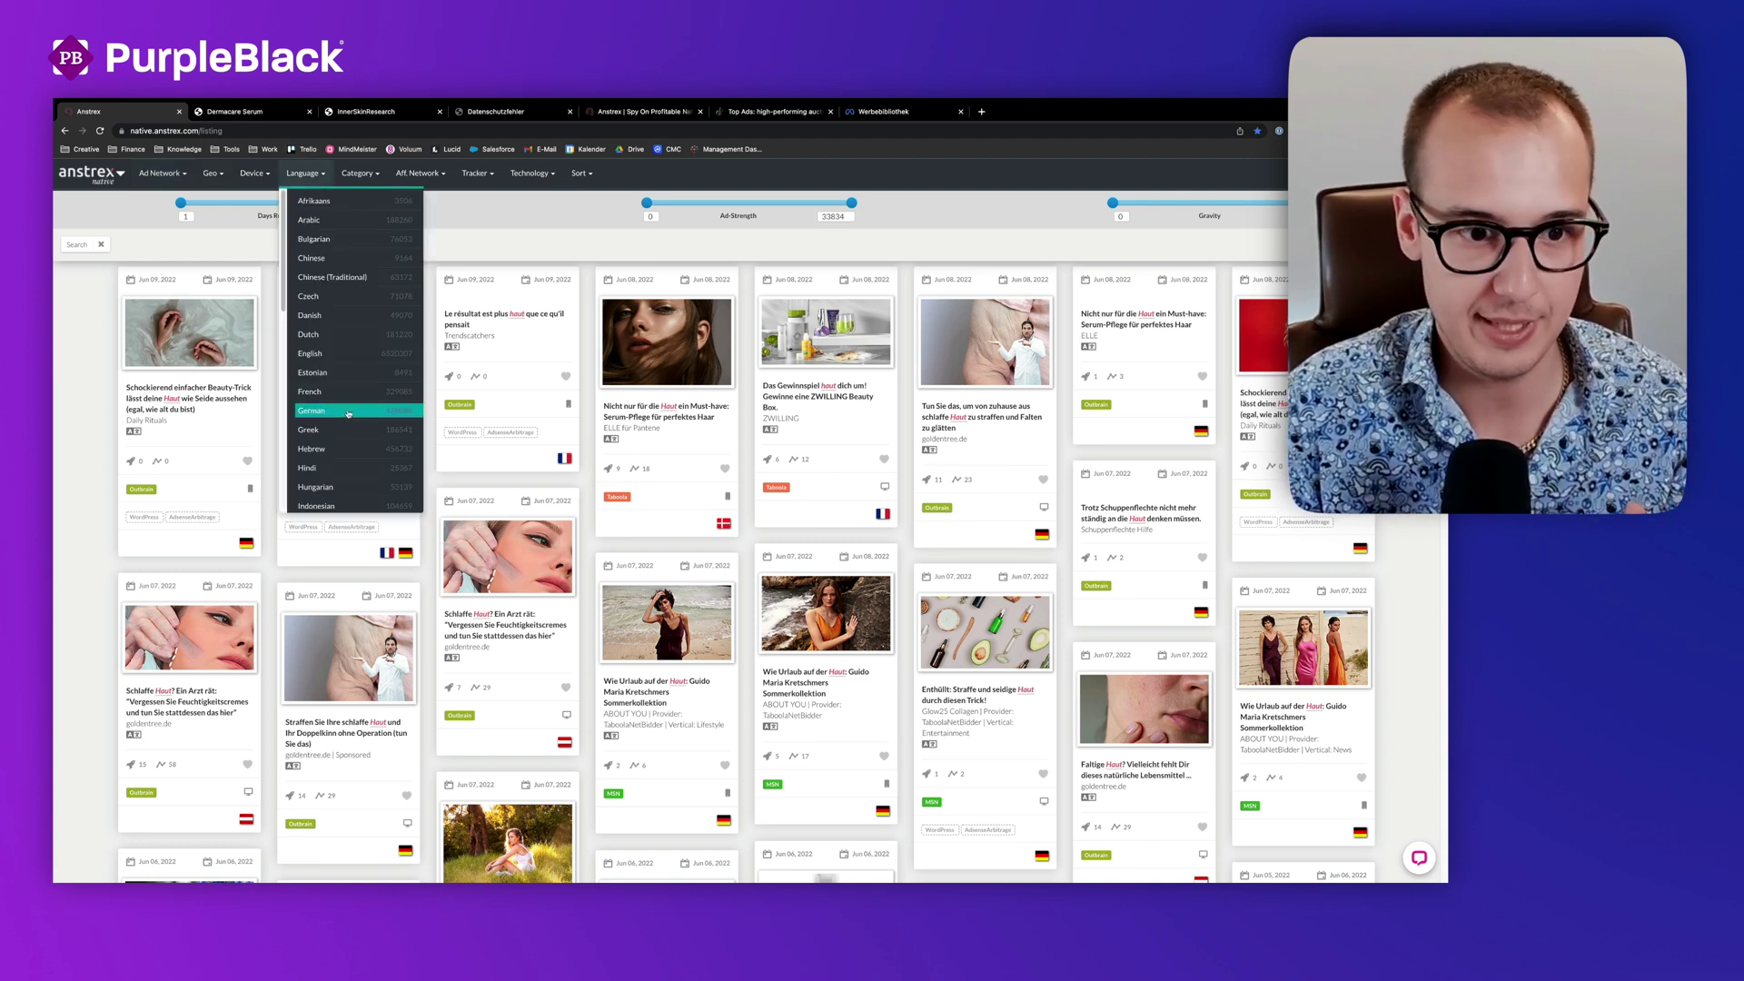
pyautogui.click(311, 410)
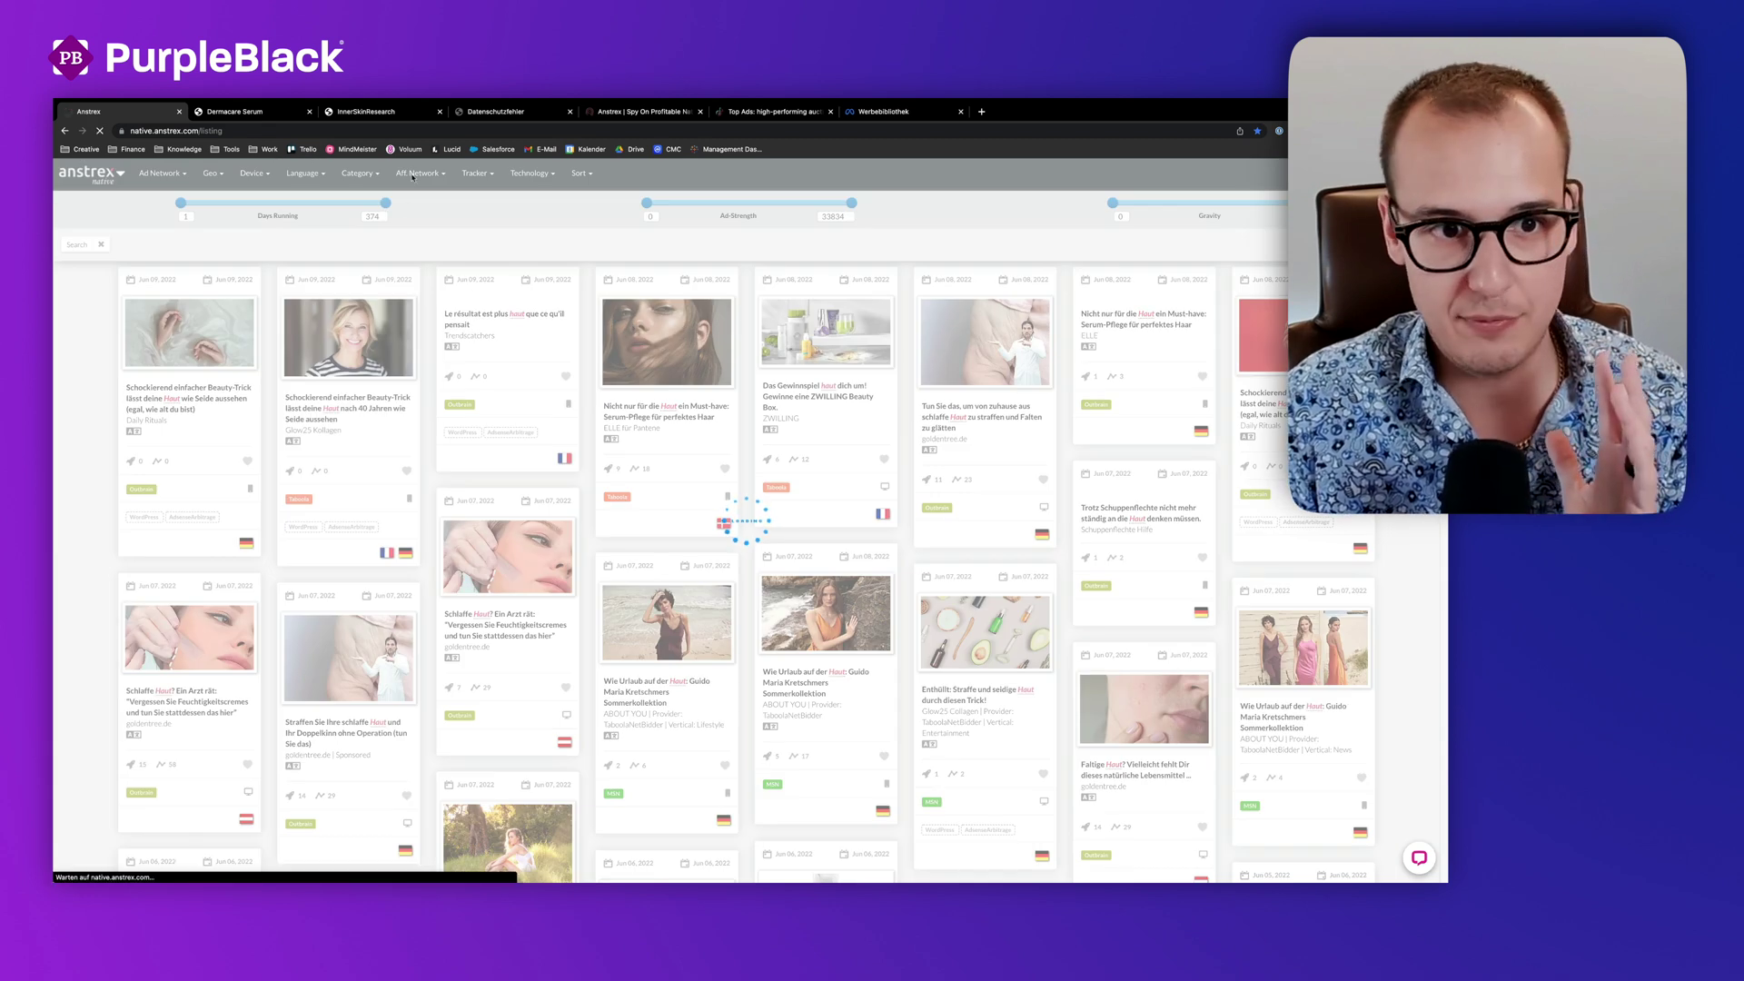